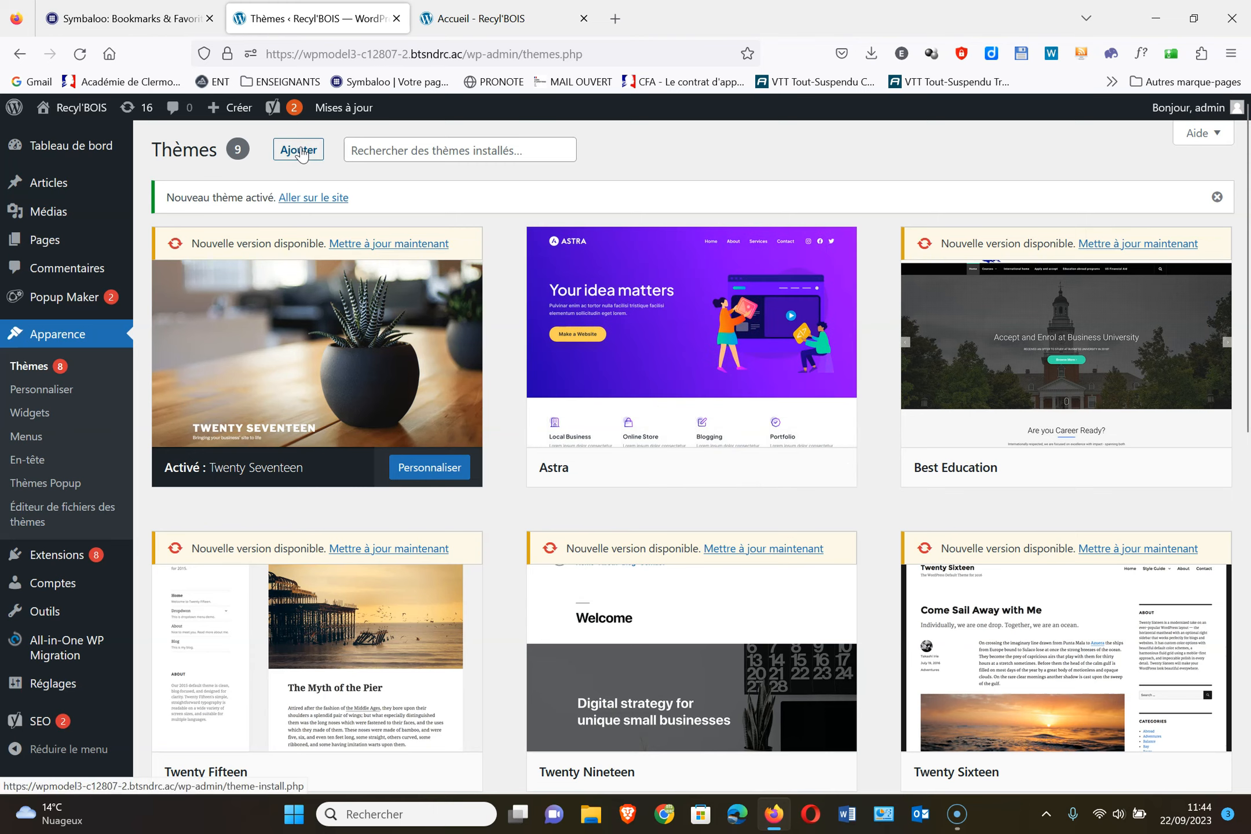
Activate the Astra theme, check the restyled Recycl'BOIS homepage, and return to Themes
mouse_move(687, 238)
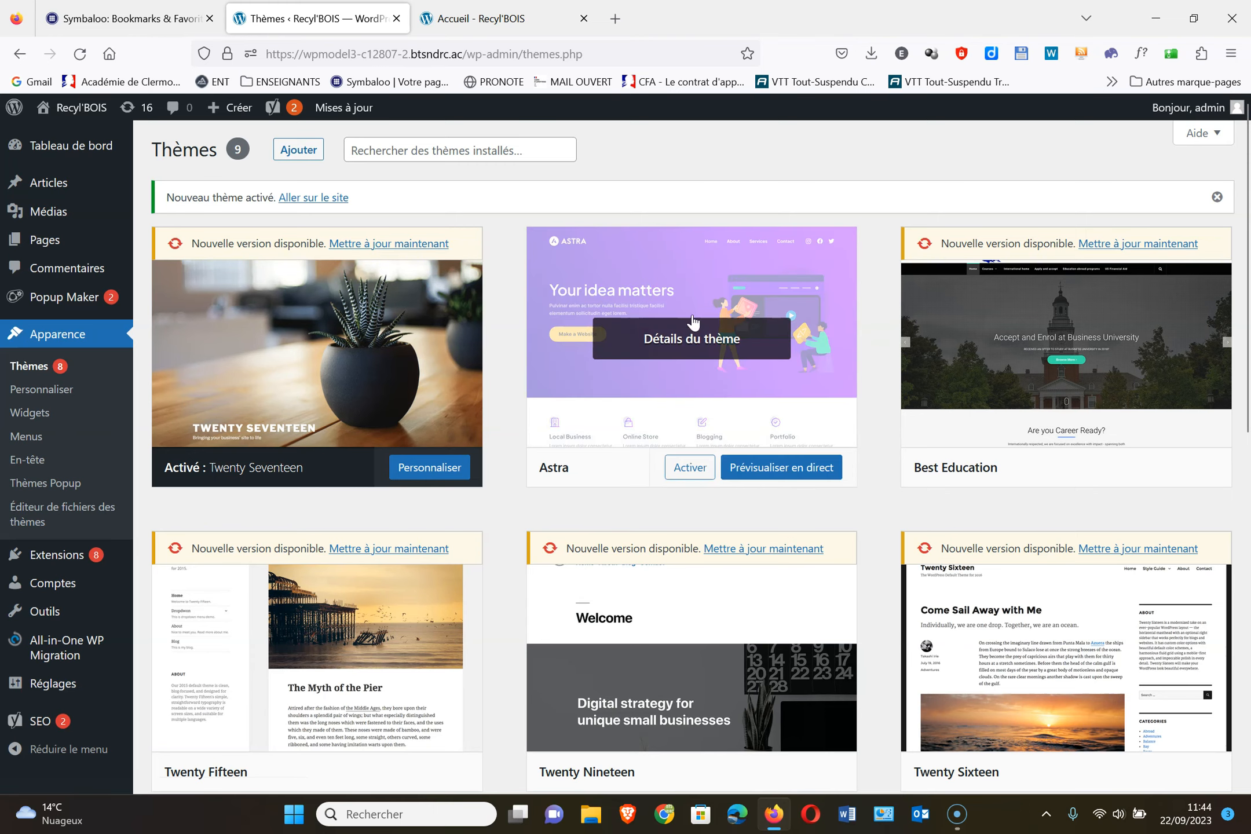
click(696, 472)
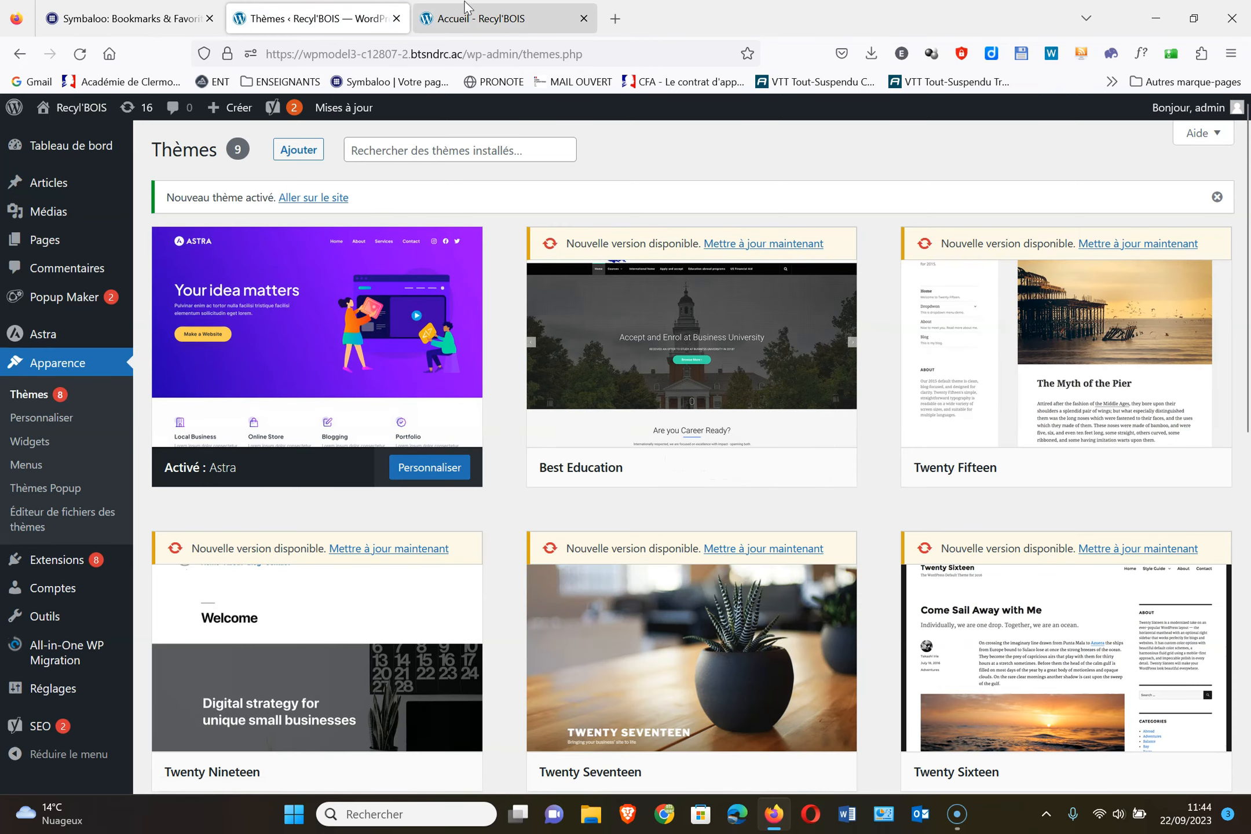
click(478, 19)
click(79, 55)
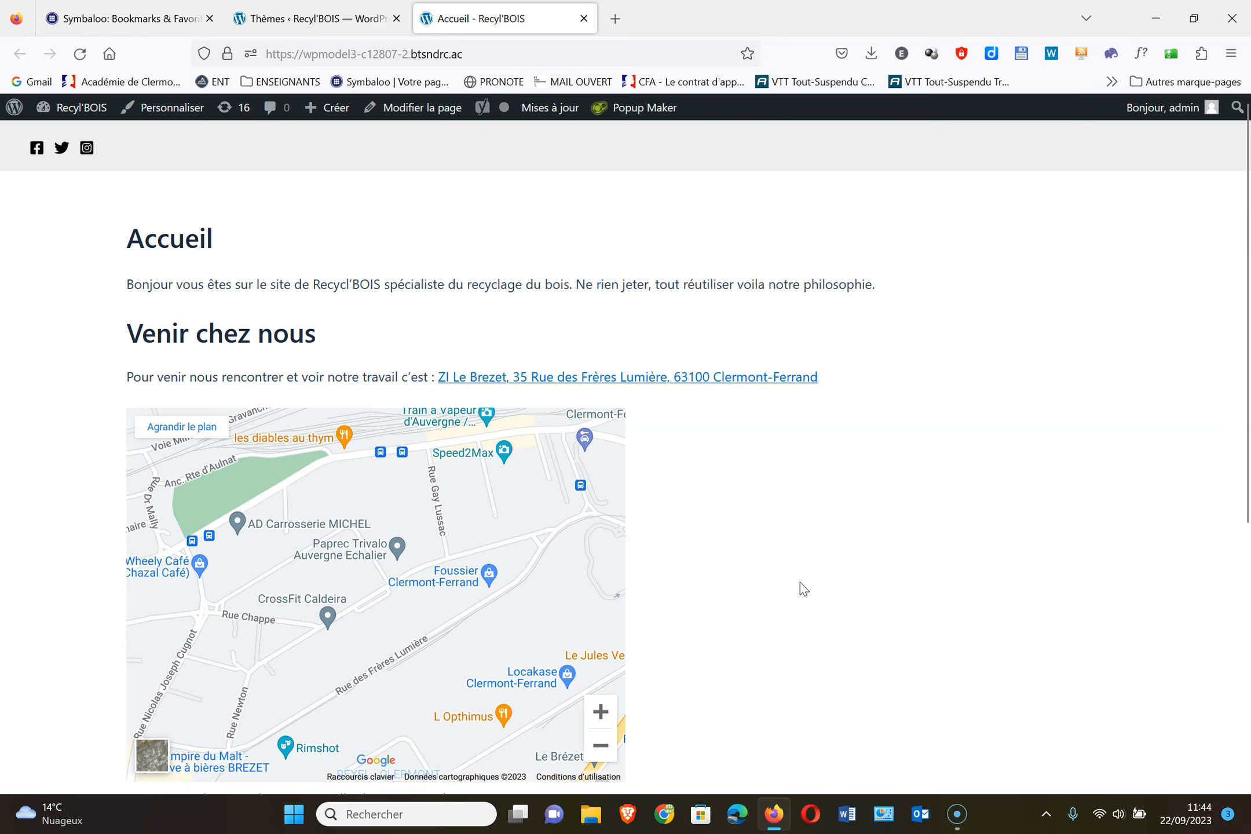
scroll(802, 587, down, 5)
scroll(907, 590, up, 6)
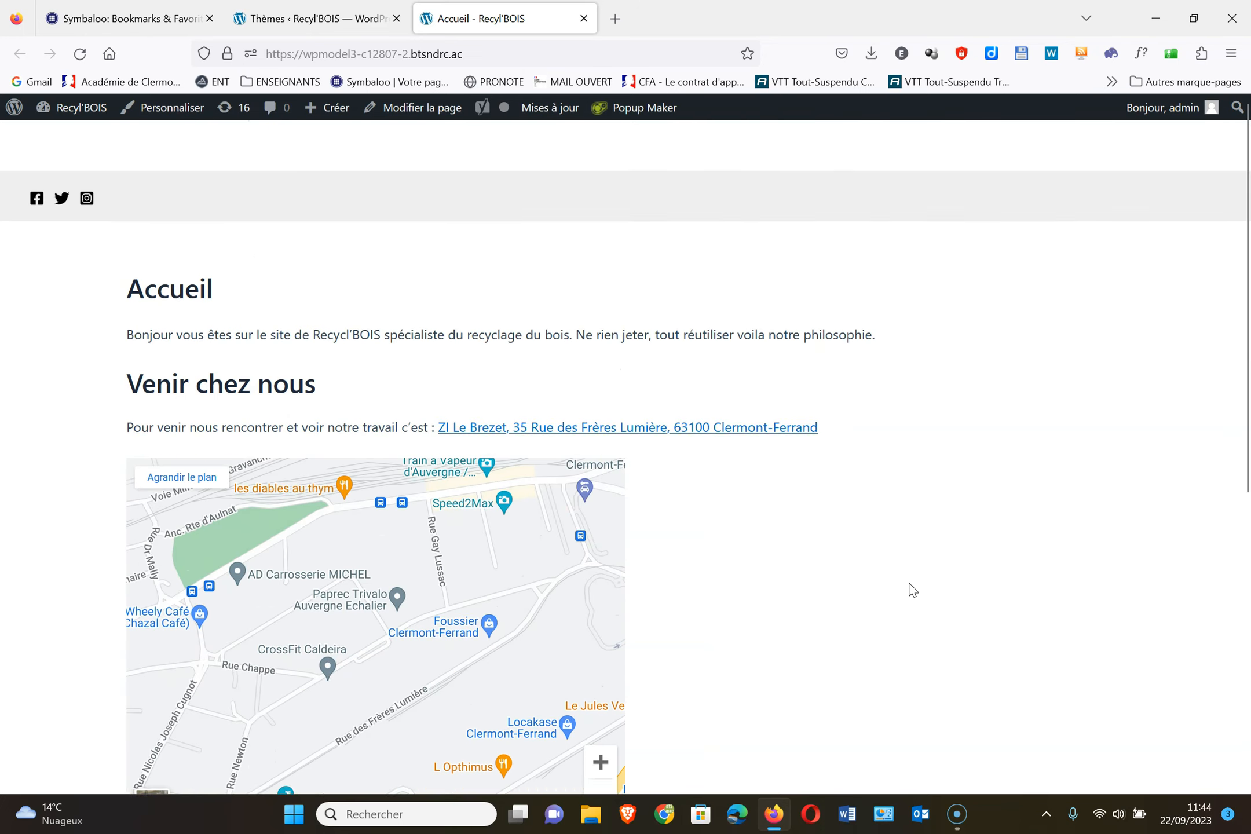
click(328, 27)
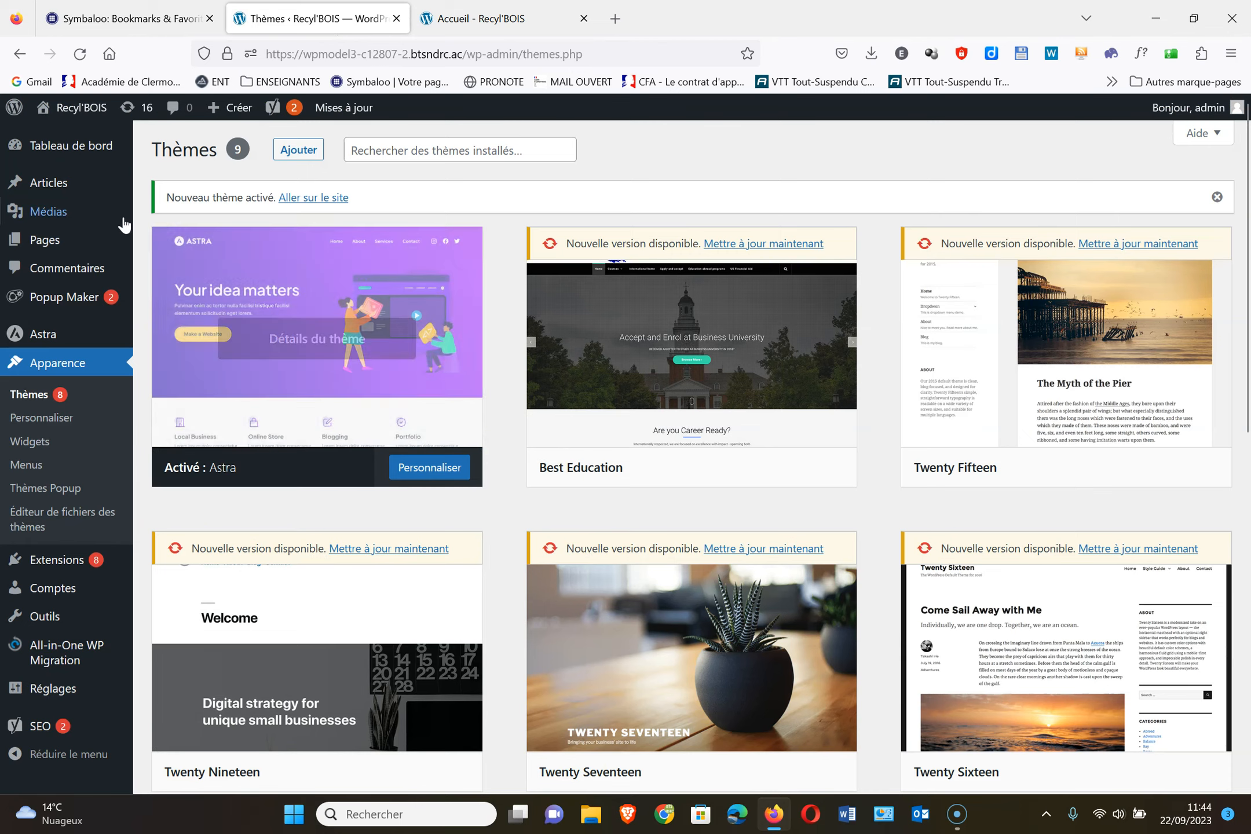
Go to the Astra theme dashboard from the admin sidebar
mouse_move(76, 191)
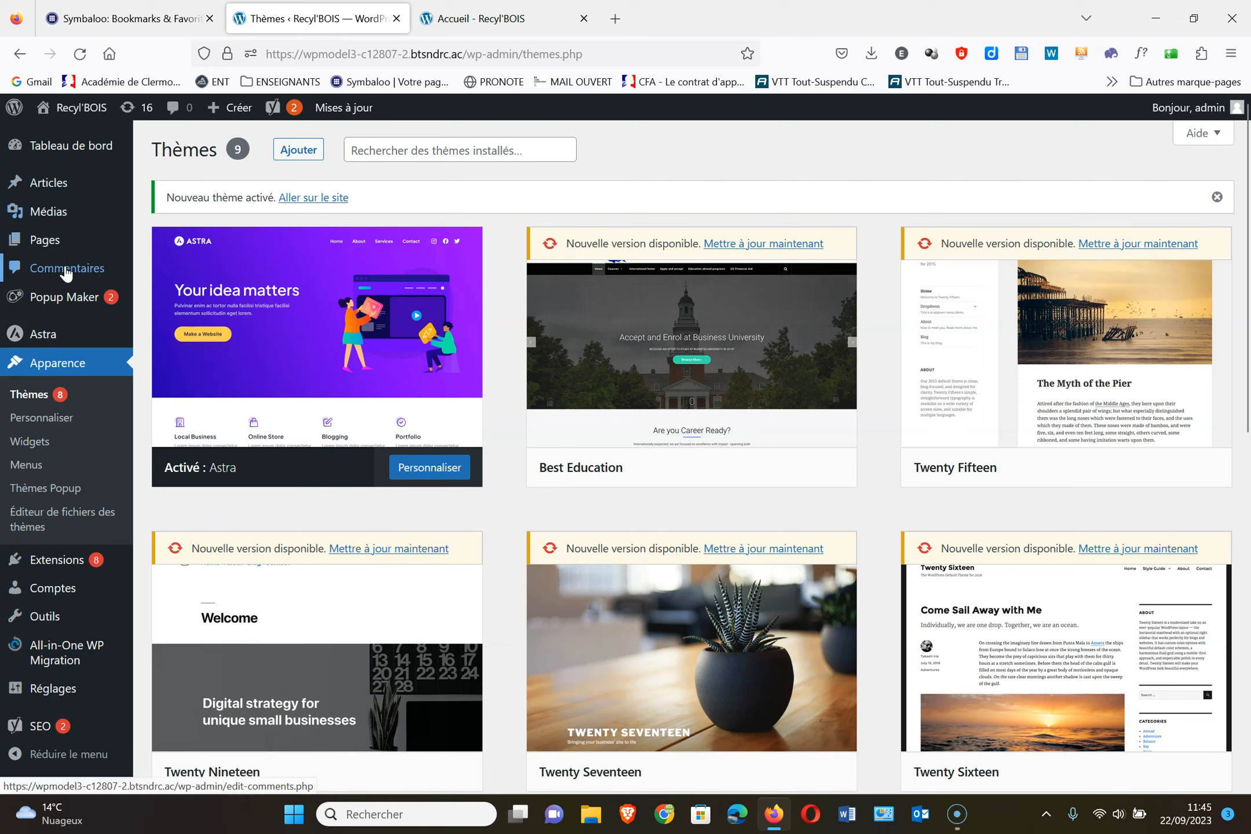
mouse_move(69, 572)
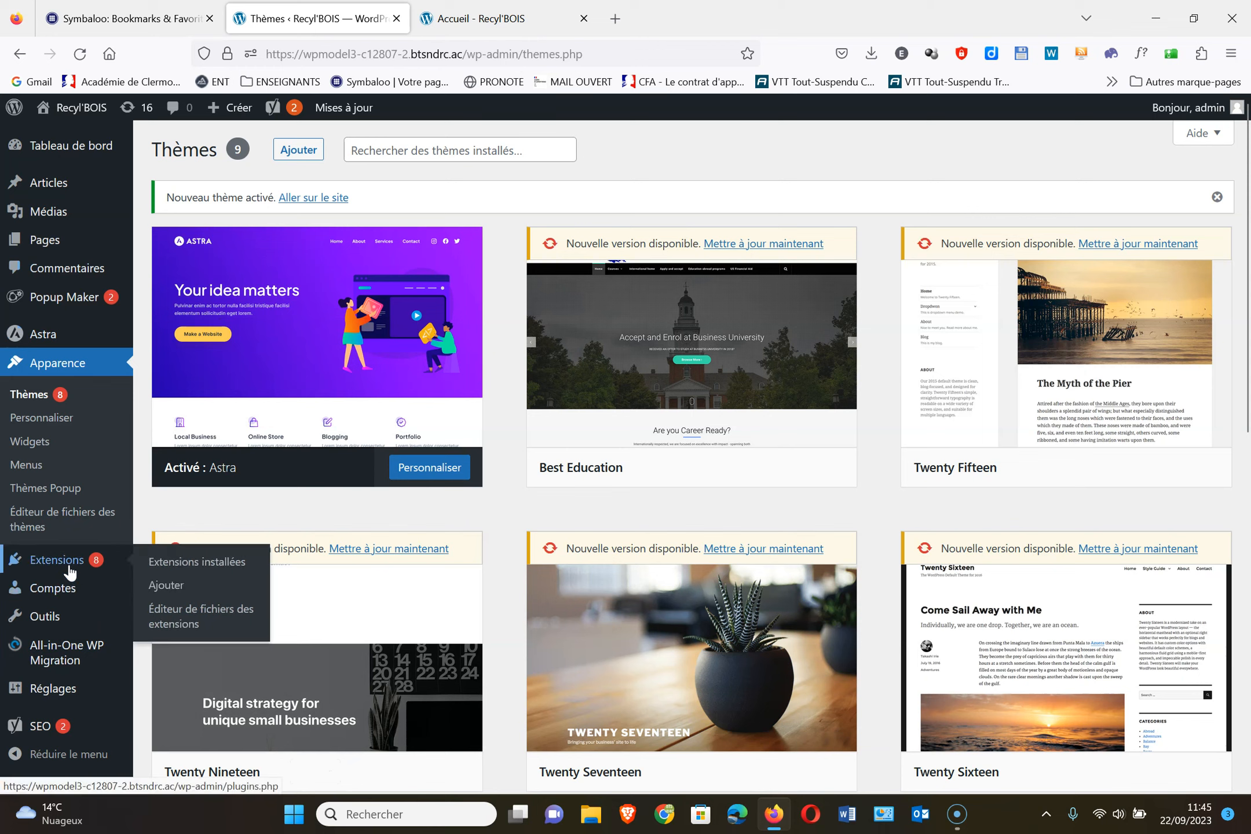
mouse_move(72, 694)
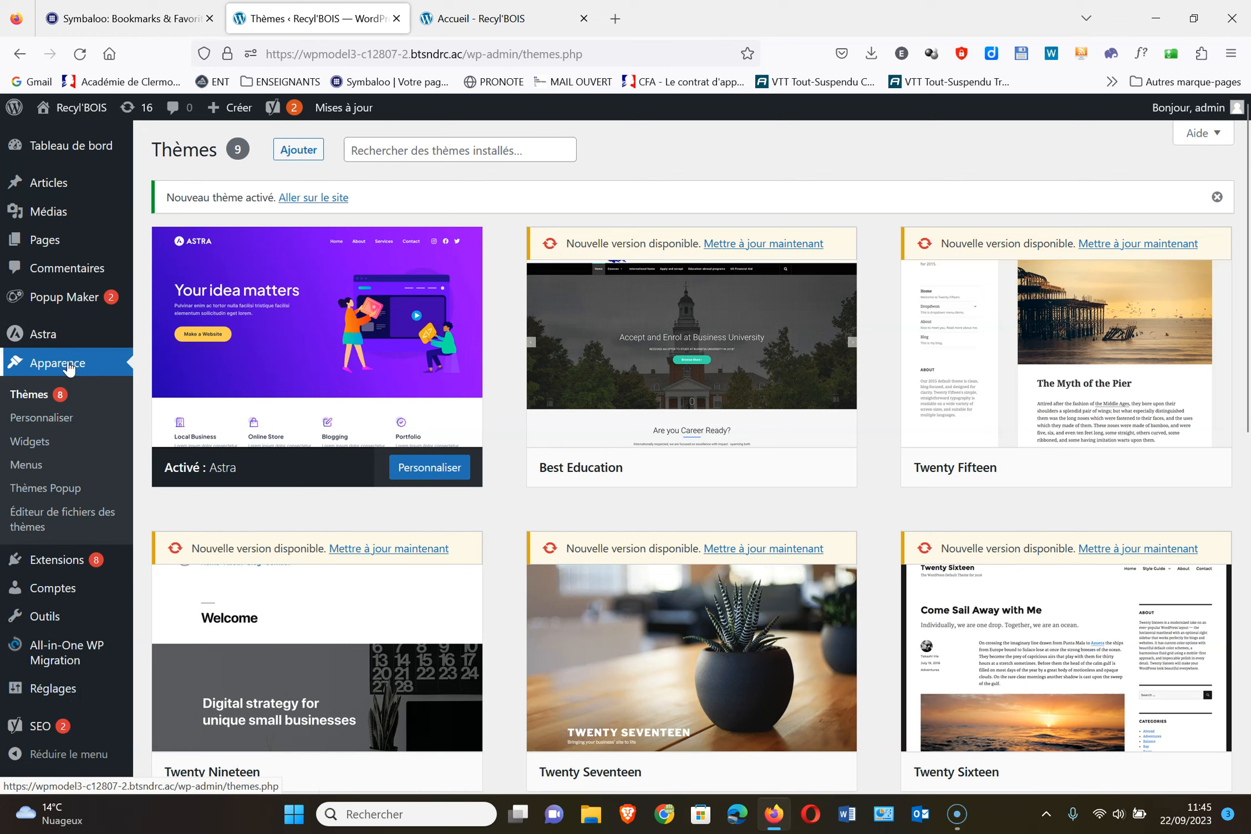
mouse_move(58, 342)
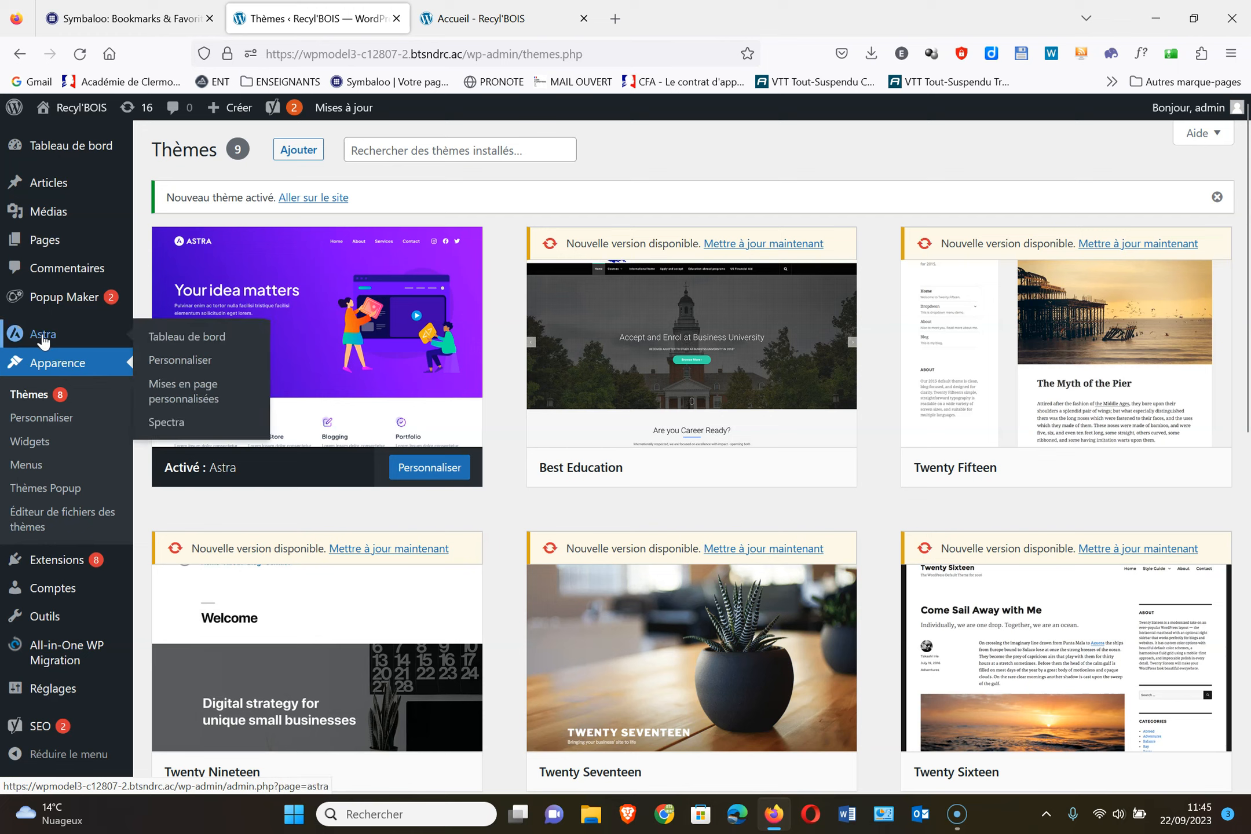
click(44, 339)
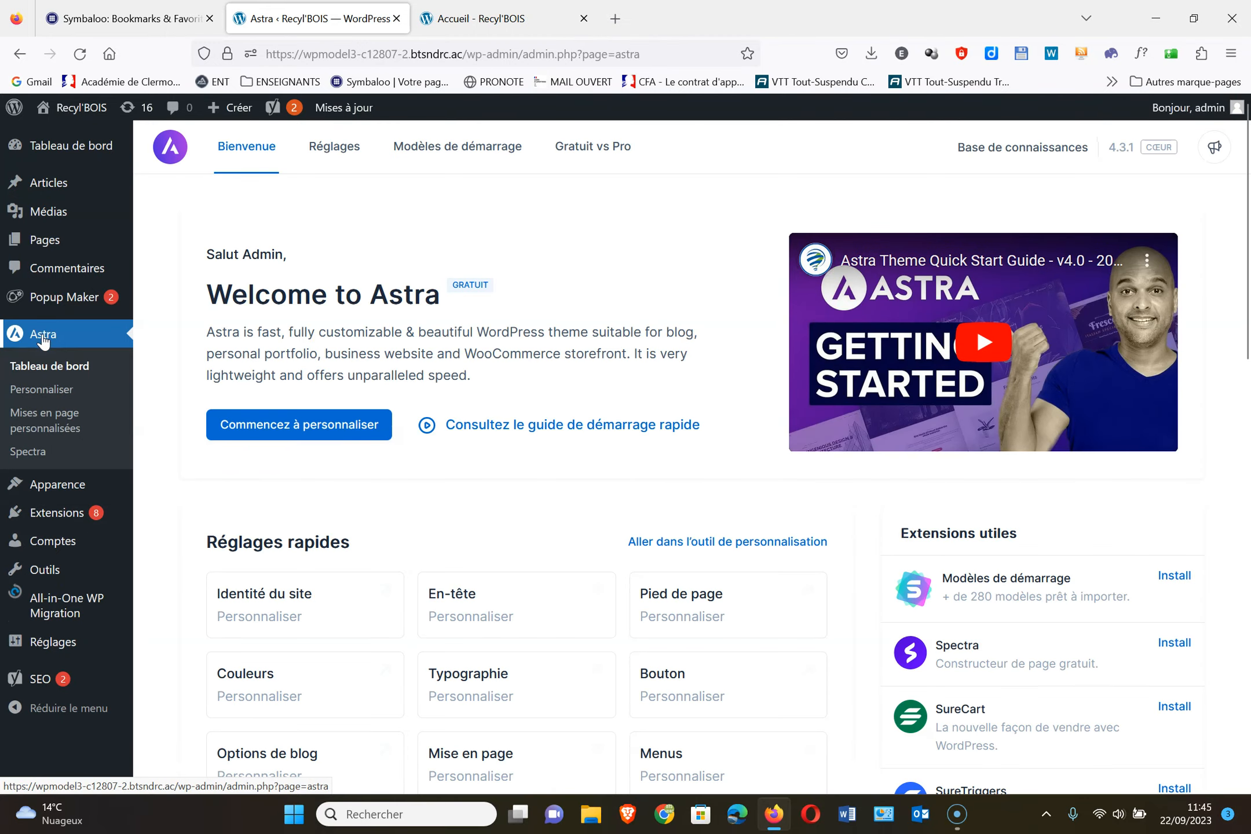
Launch the Customizer from the Astra dashboard's Réglages rapides shortcuts
scroll(511, 503, down, 3)
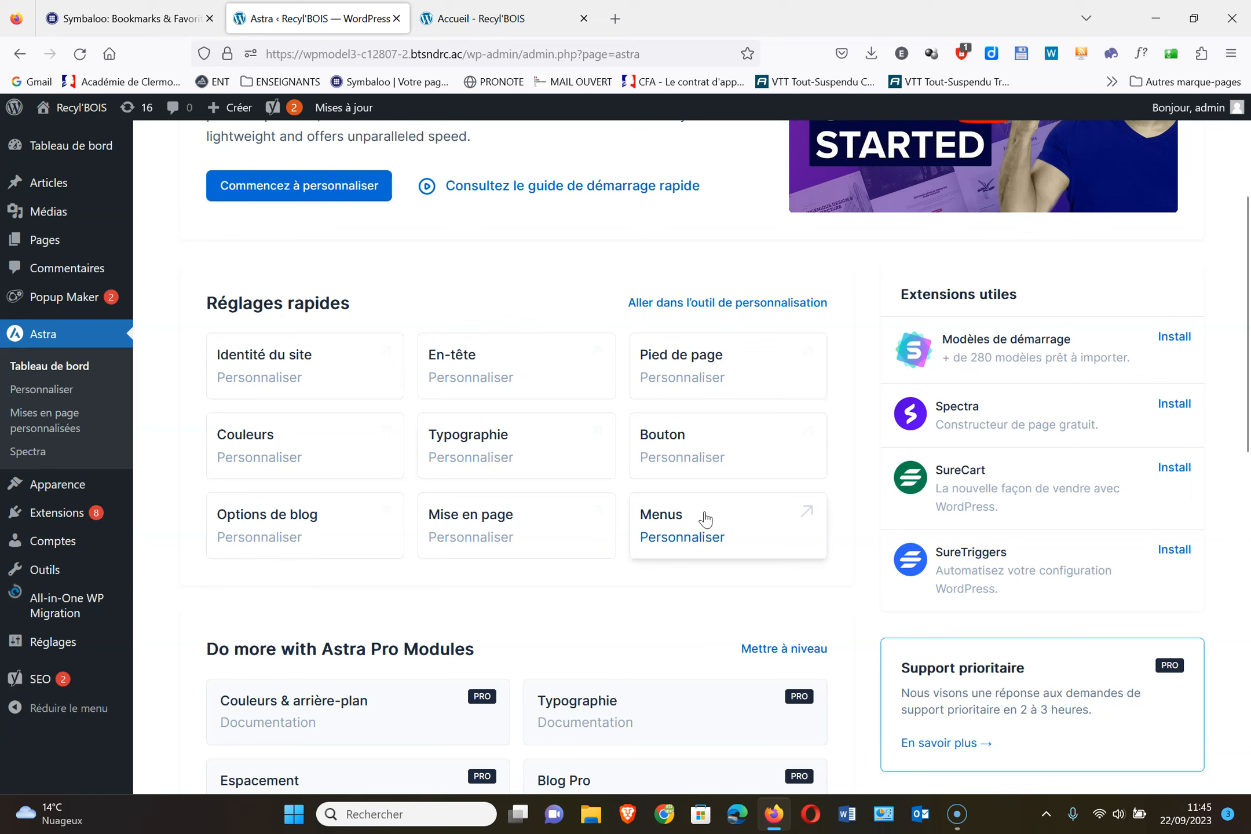
click(58, 392)
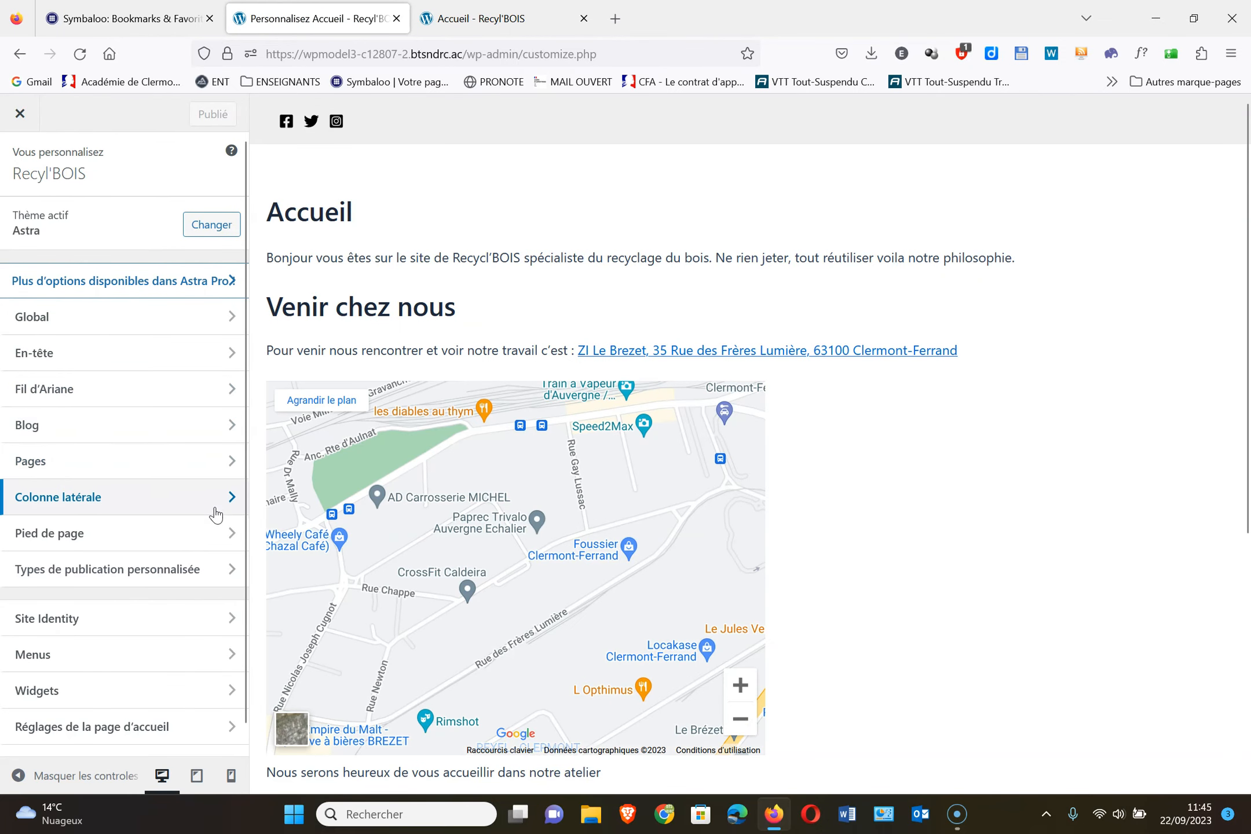
scroll(220, 509, down, 1)
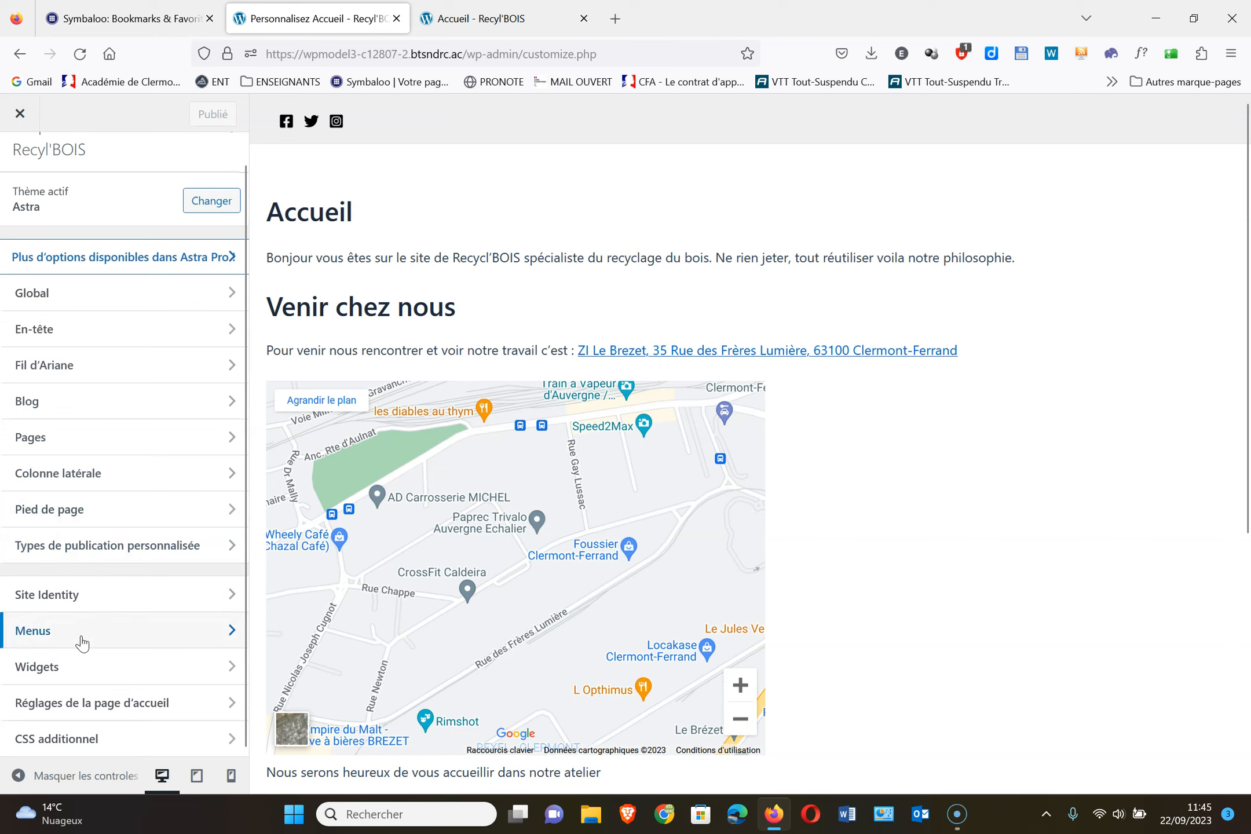
Keep the homepage as the static page Accueil, then go to Site Identity
click(116, 704)
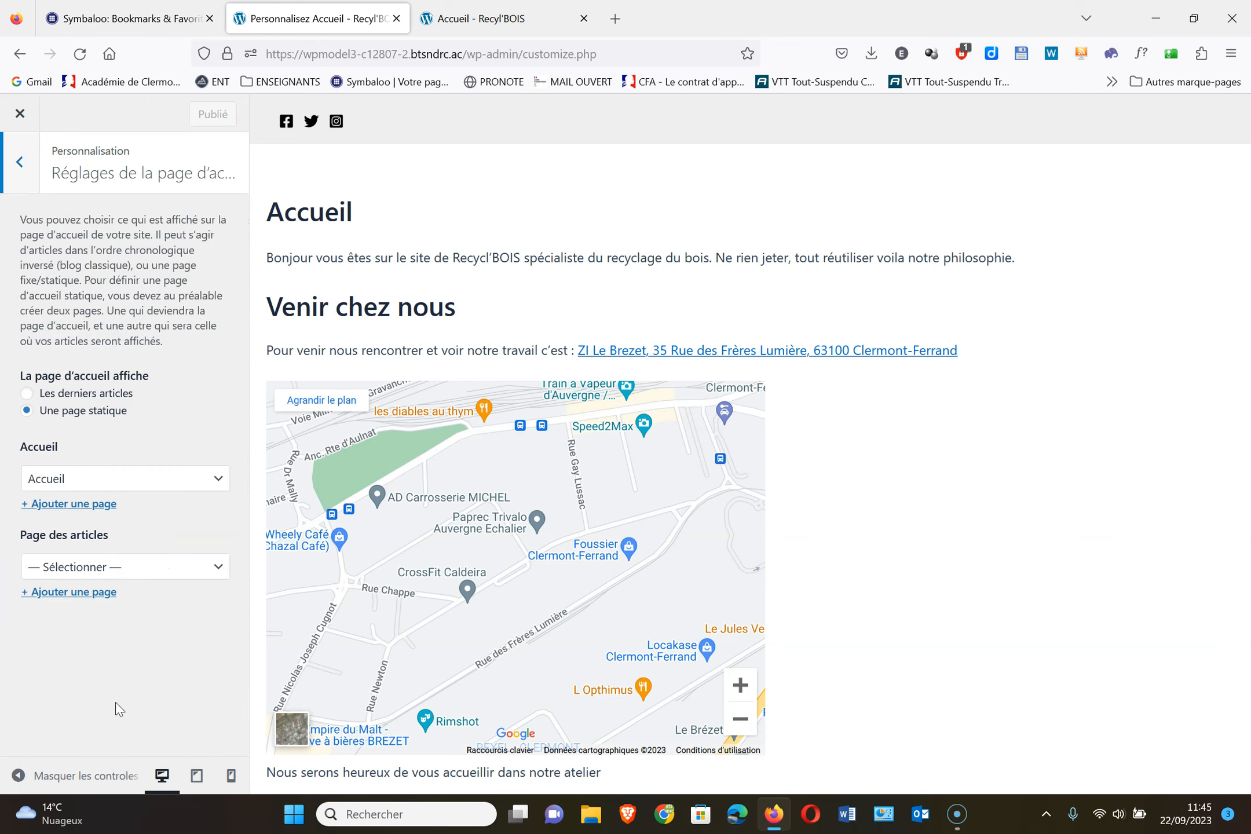
click(28, 395)
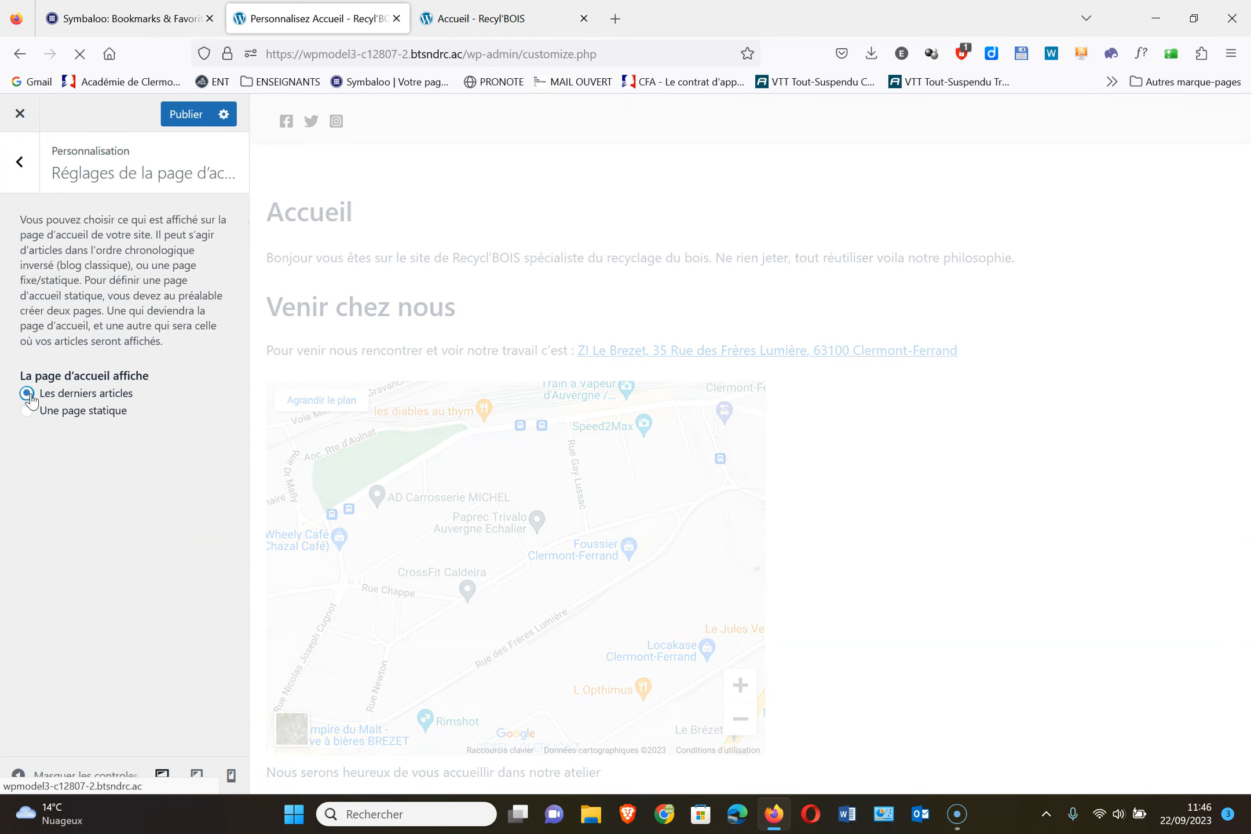
click(27, 412)
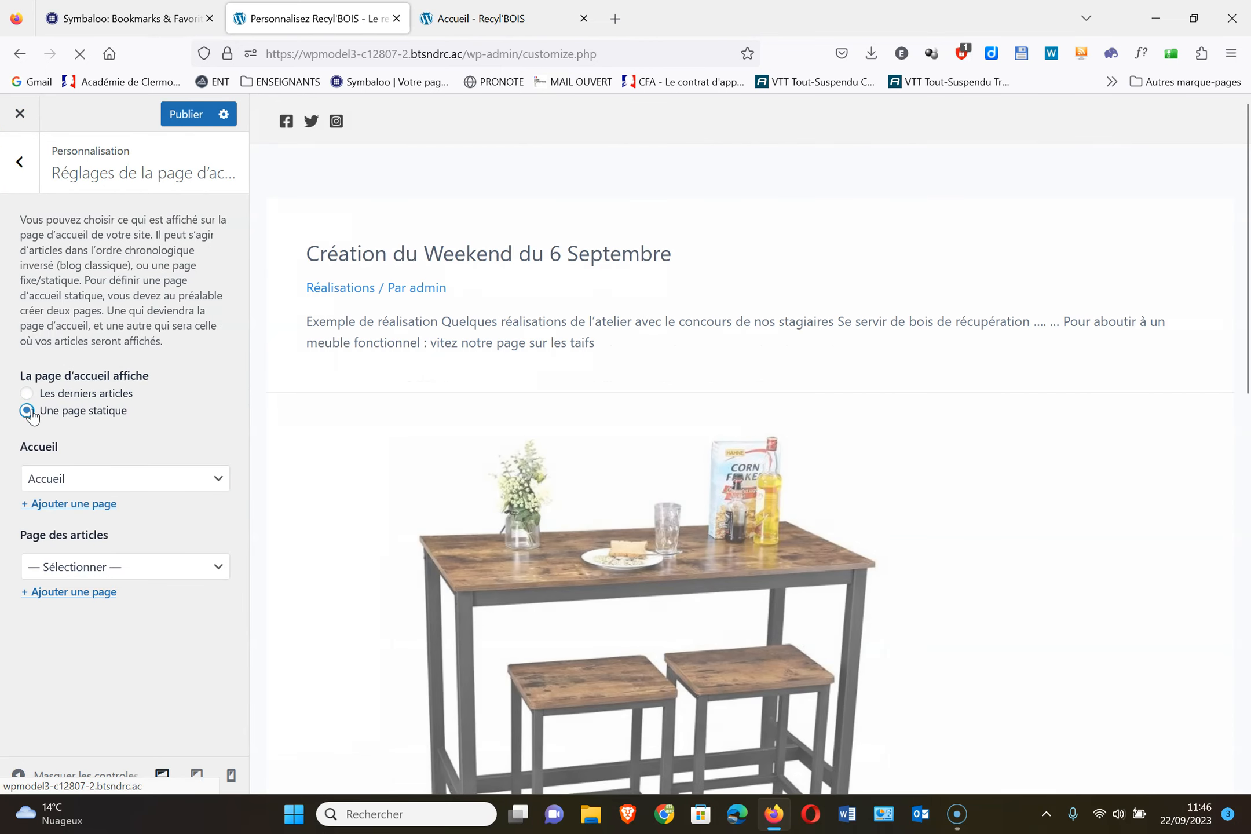
click(197, 116)
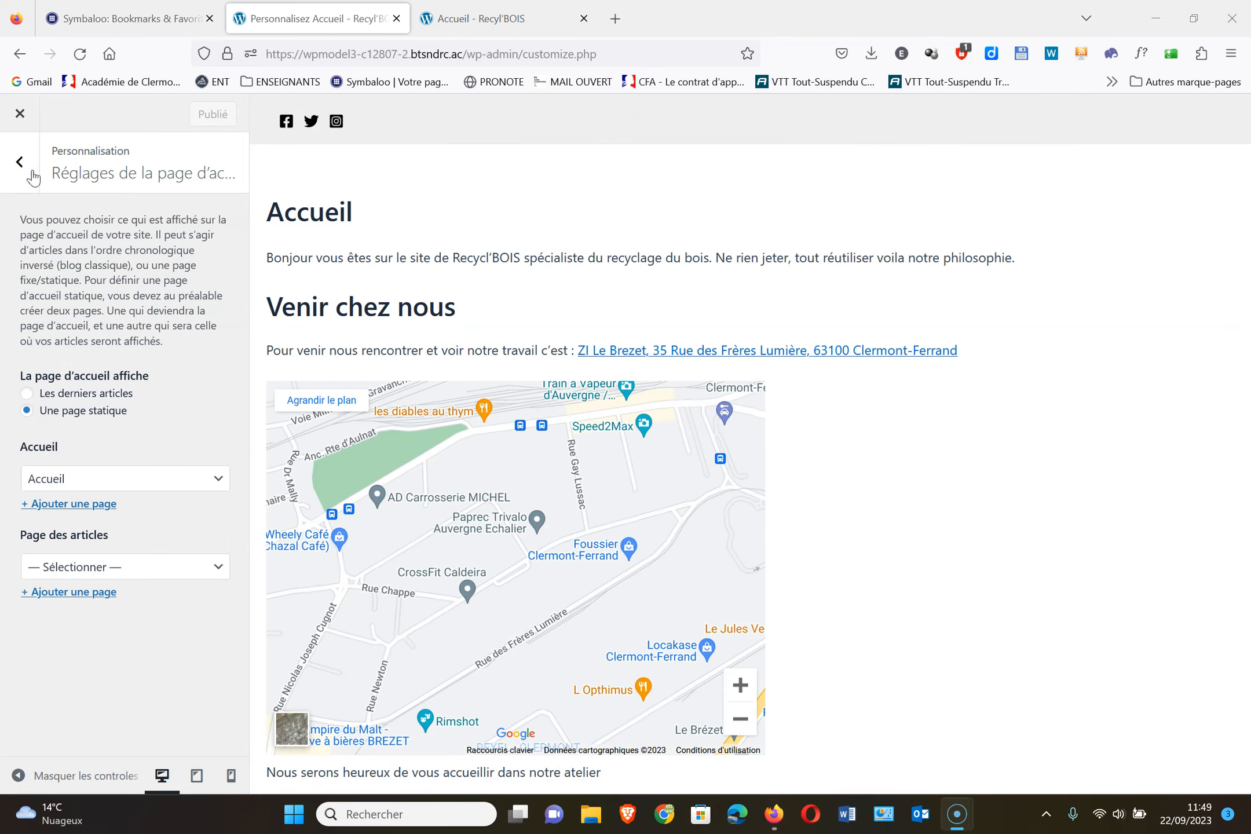
click(27, 171)
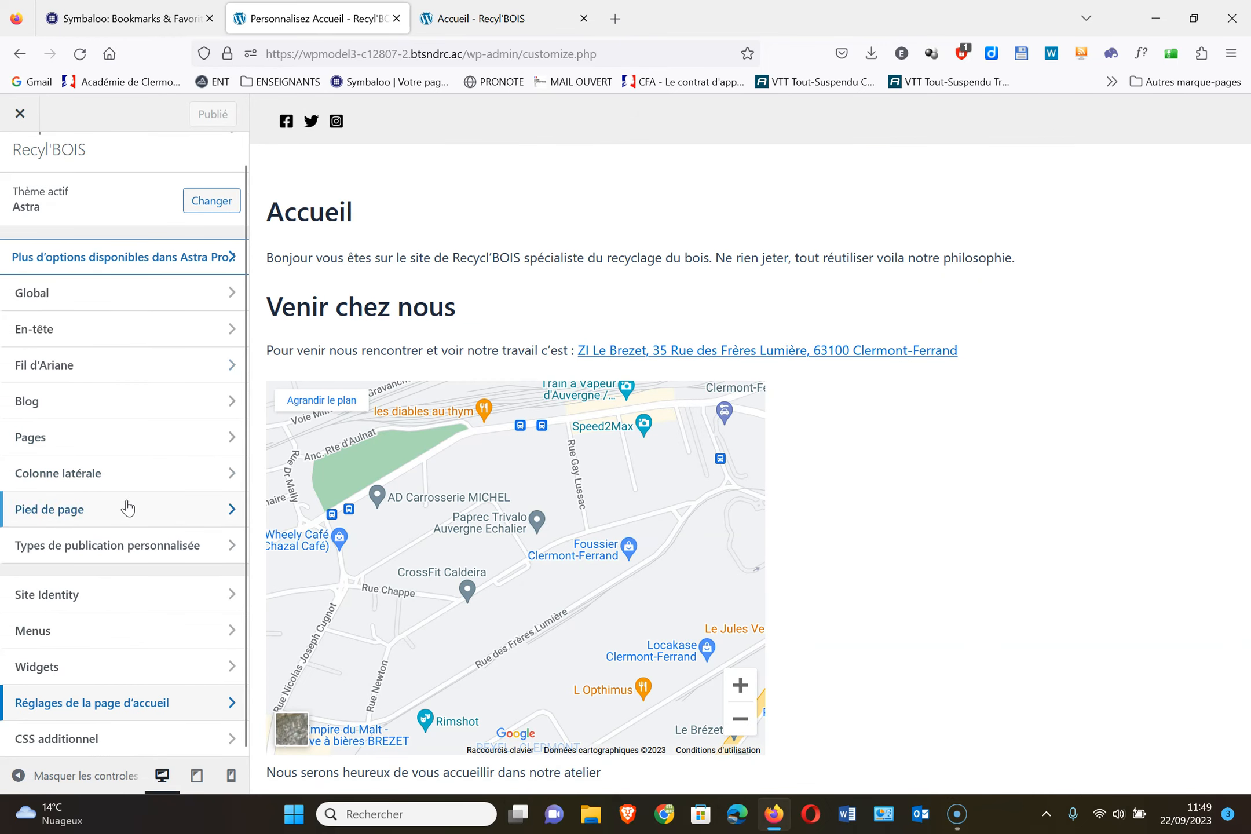
click(117, 603)
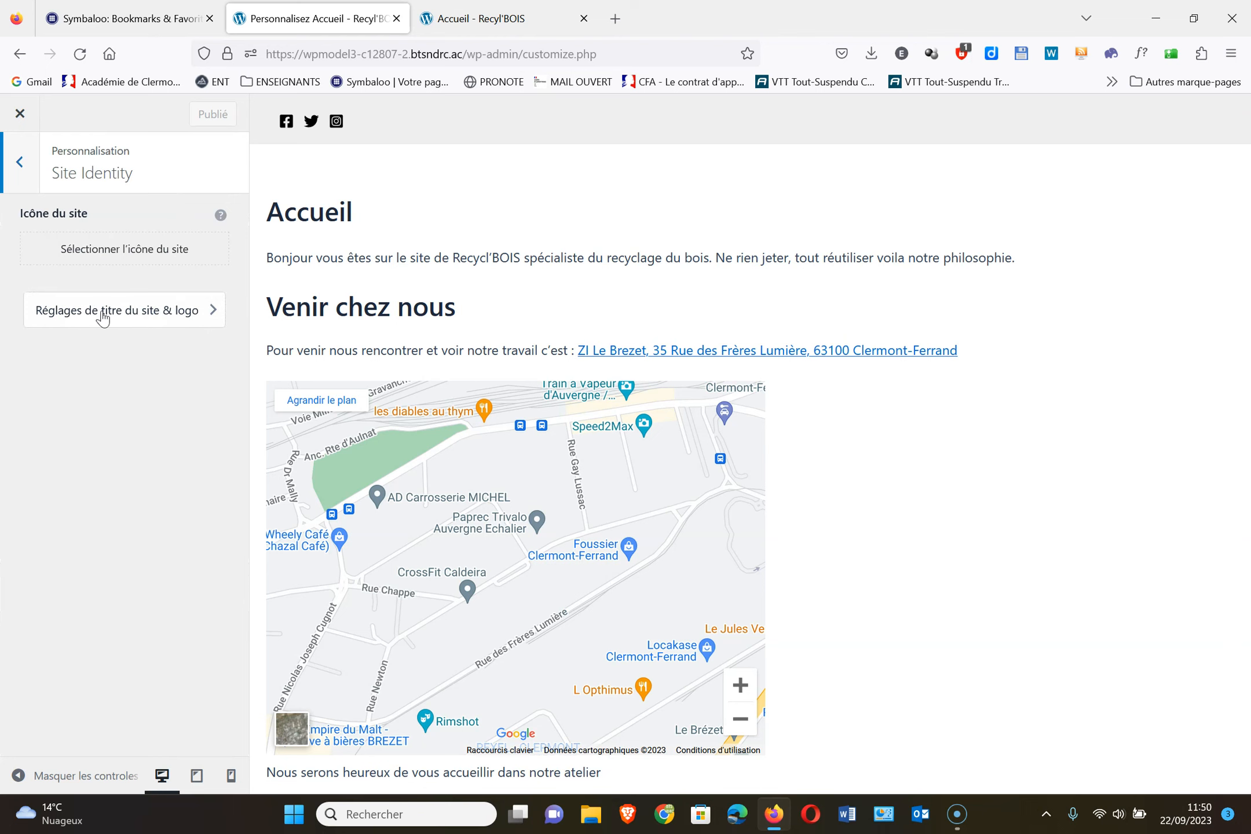
Review the site title & logo GENERAL and DESIGN settings without changing anything
click(163, 317)
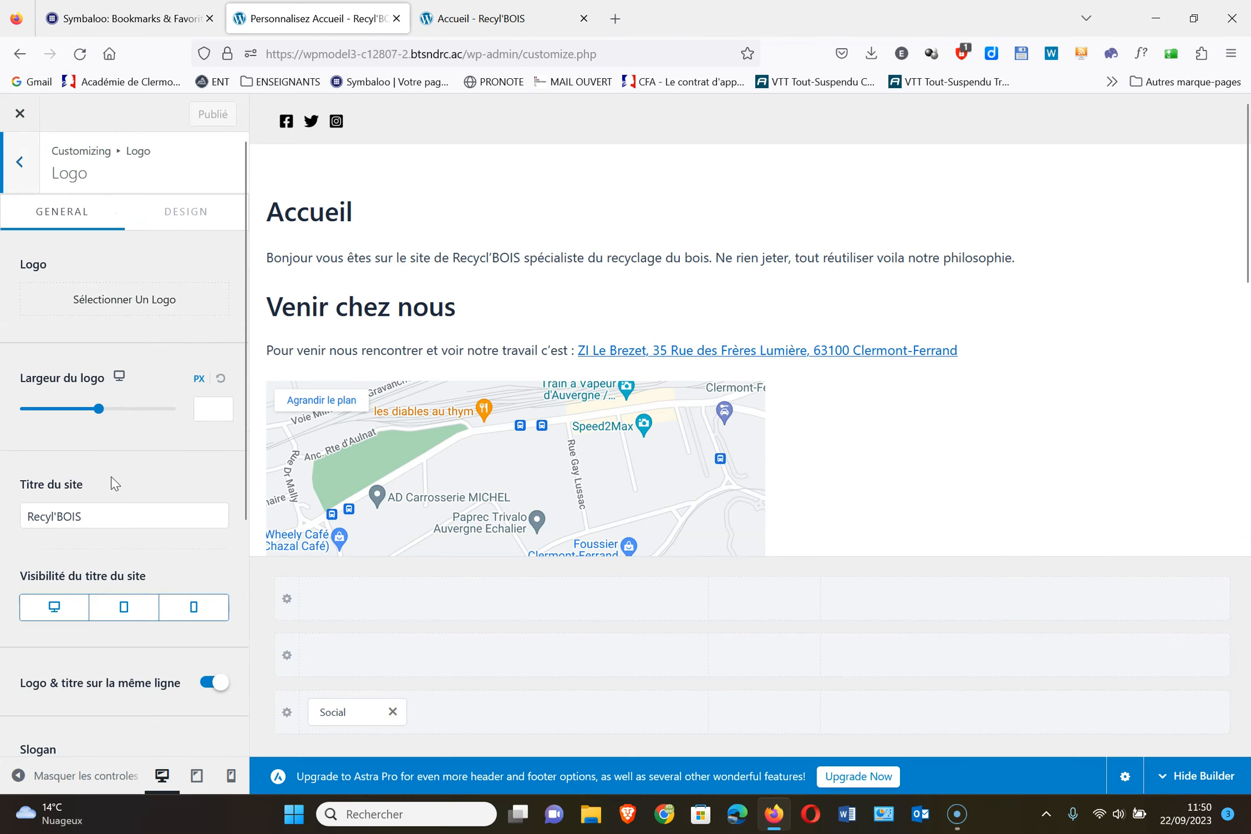
scroll(114, 482, down, 5)
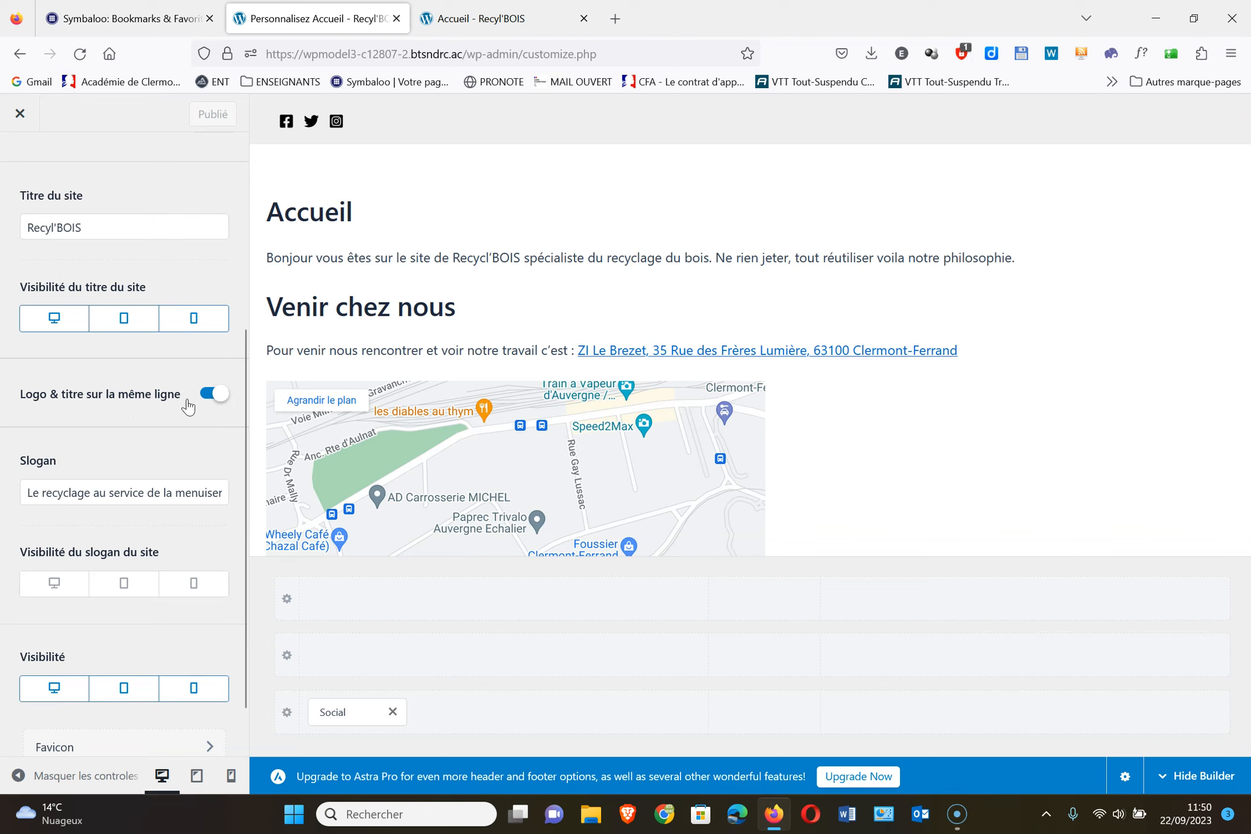
scroll(146, 443, up, 5)
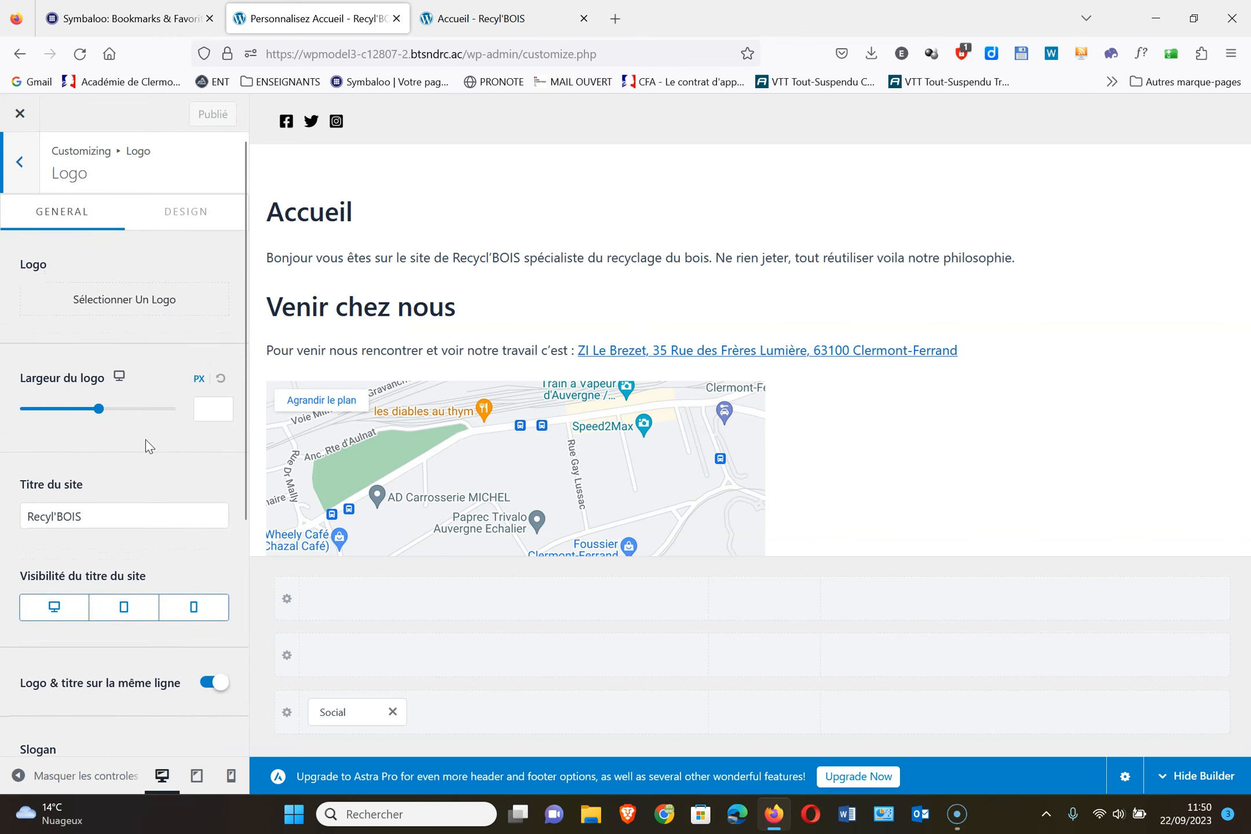
click(186, 212)
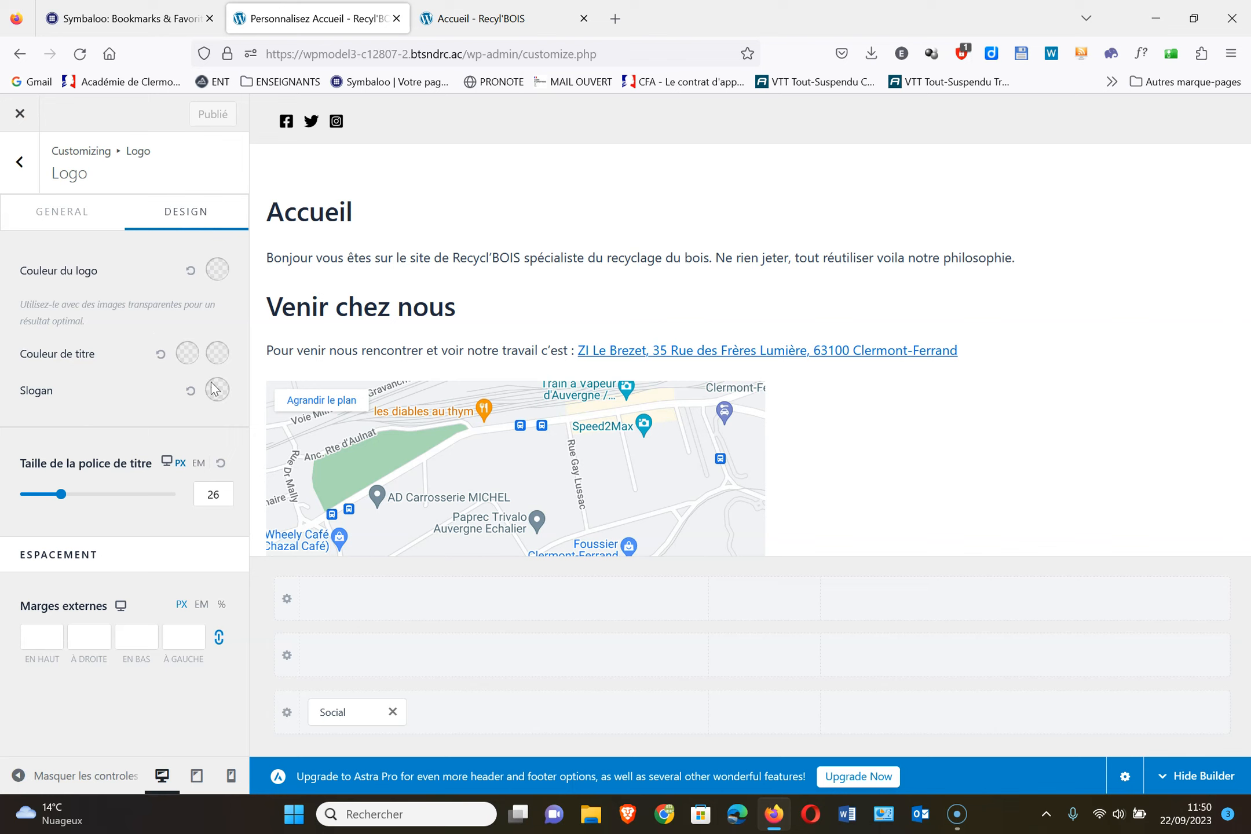
click(65, 215)
Back out of the logo settings to the Global panel and dismiss a security notification
click(23, 168)
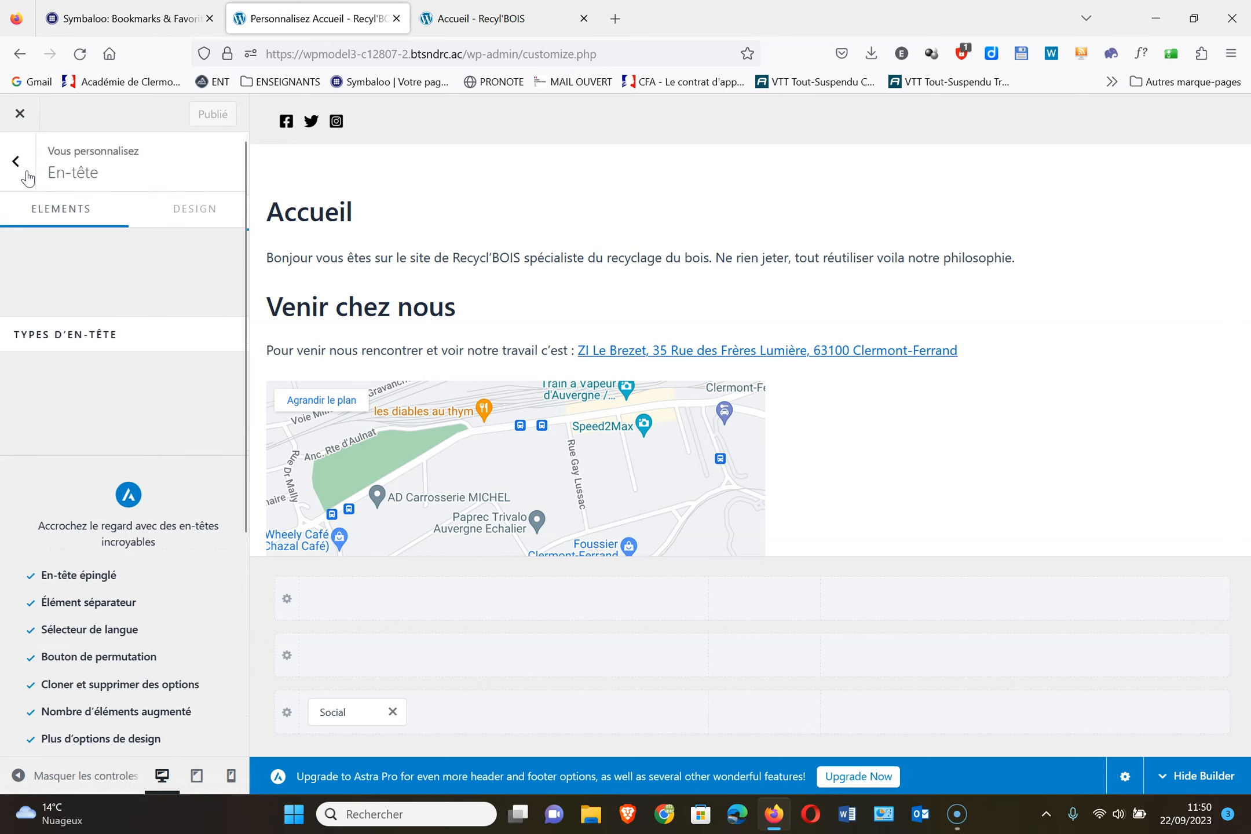
click(25, 171)
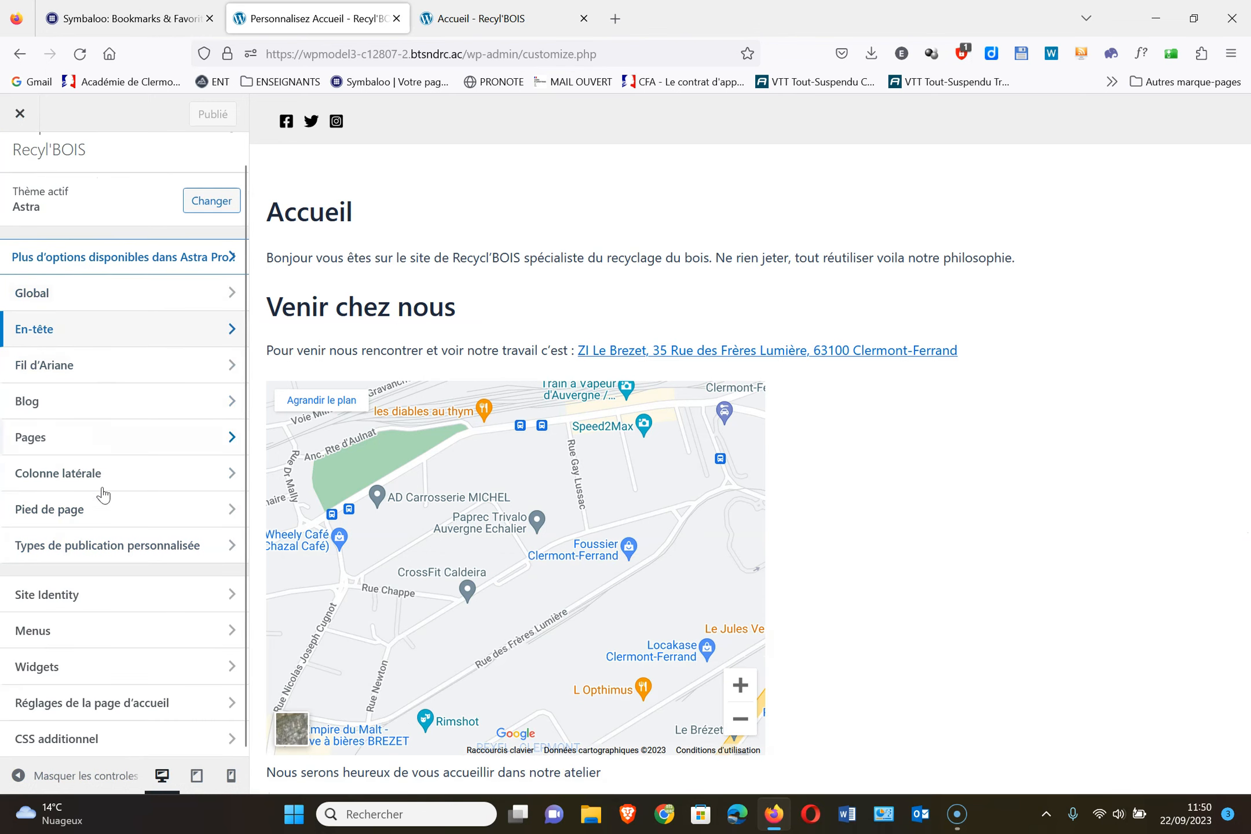
click(71, 295)
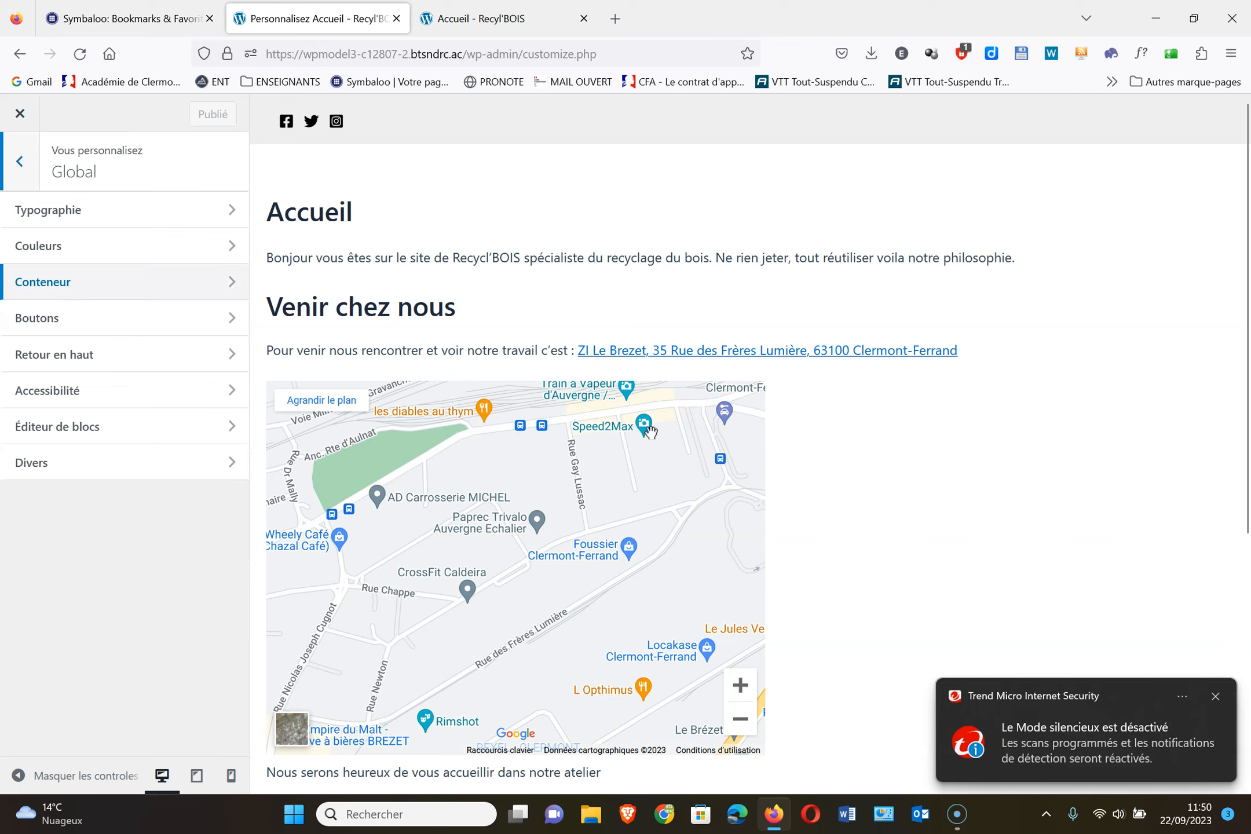
click(1208, 676)
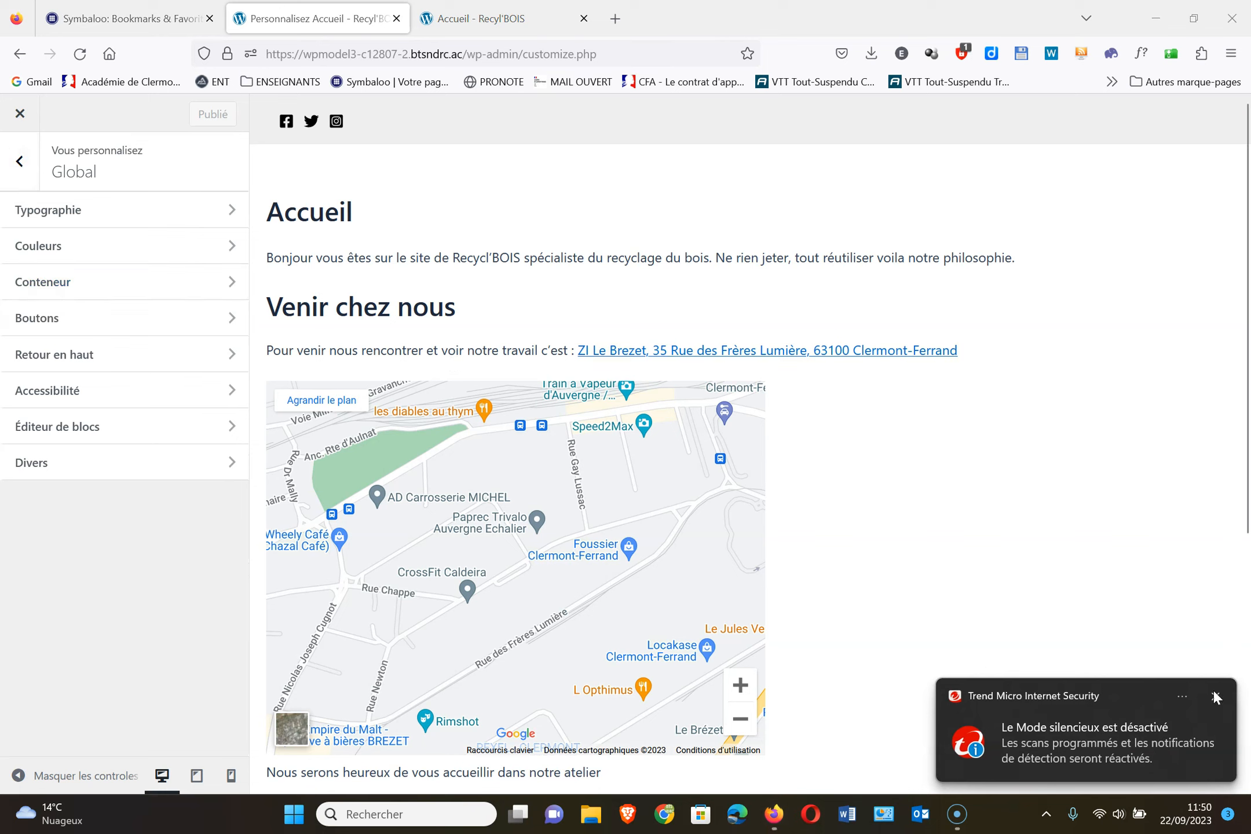
click(1216, 697)
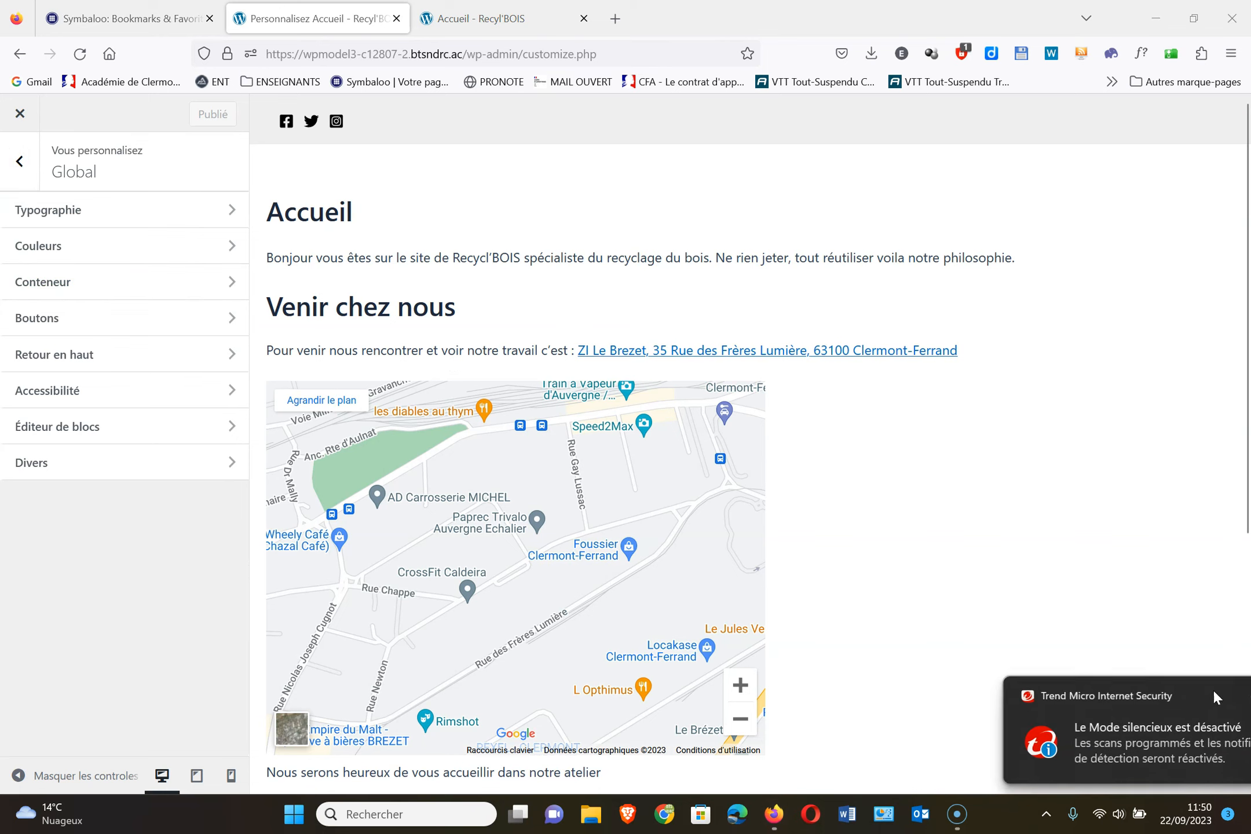
Browse the global Typography, Couleurs and Boutons settings unchanged, returning to the main section list
click(124, 213)
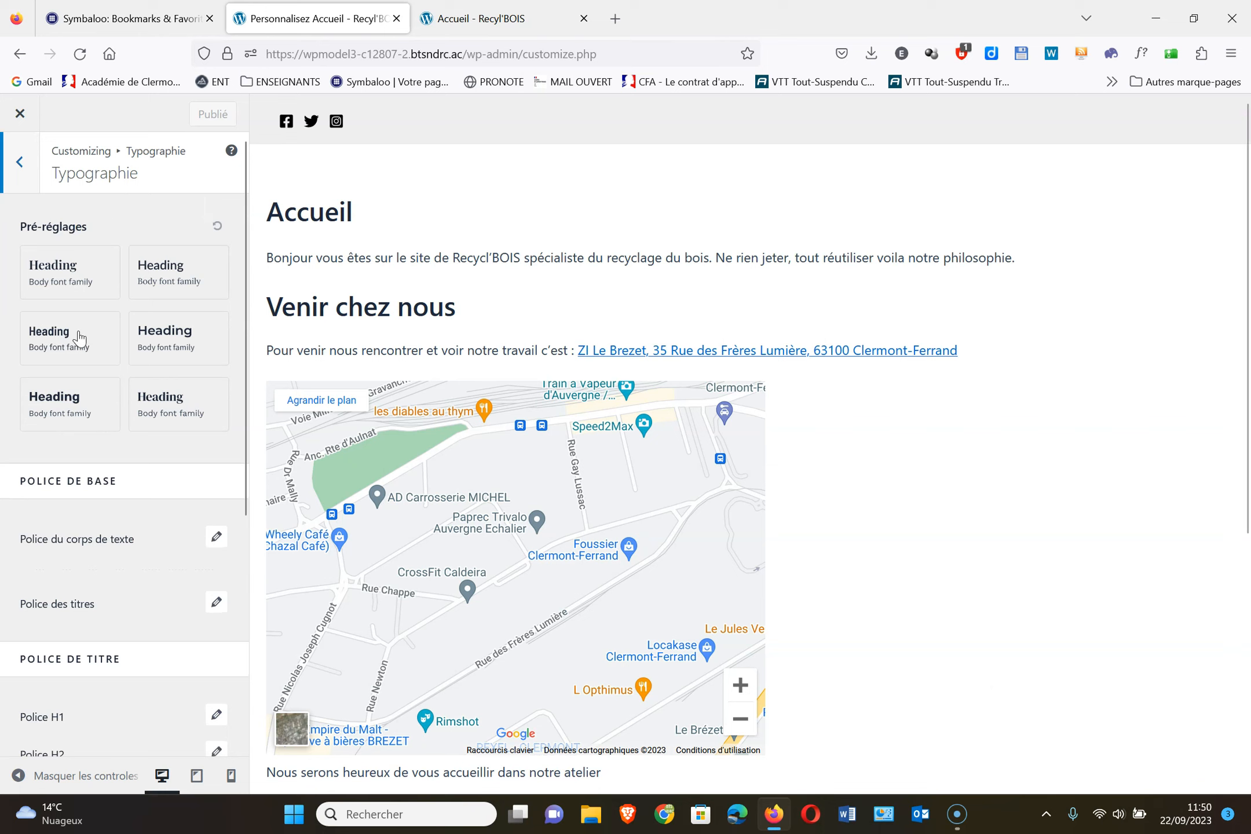
scroll(128, 456, down, 1)
scroll(128, 457, down, 4)
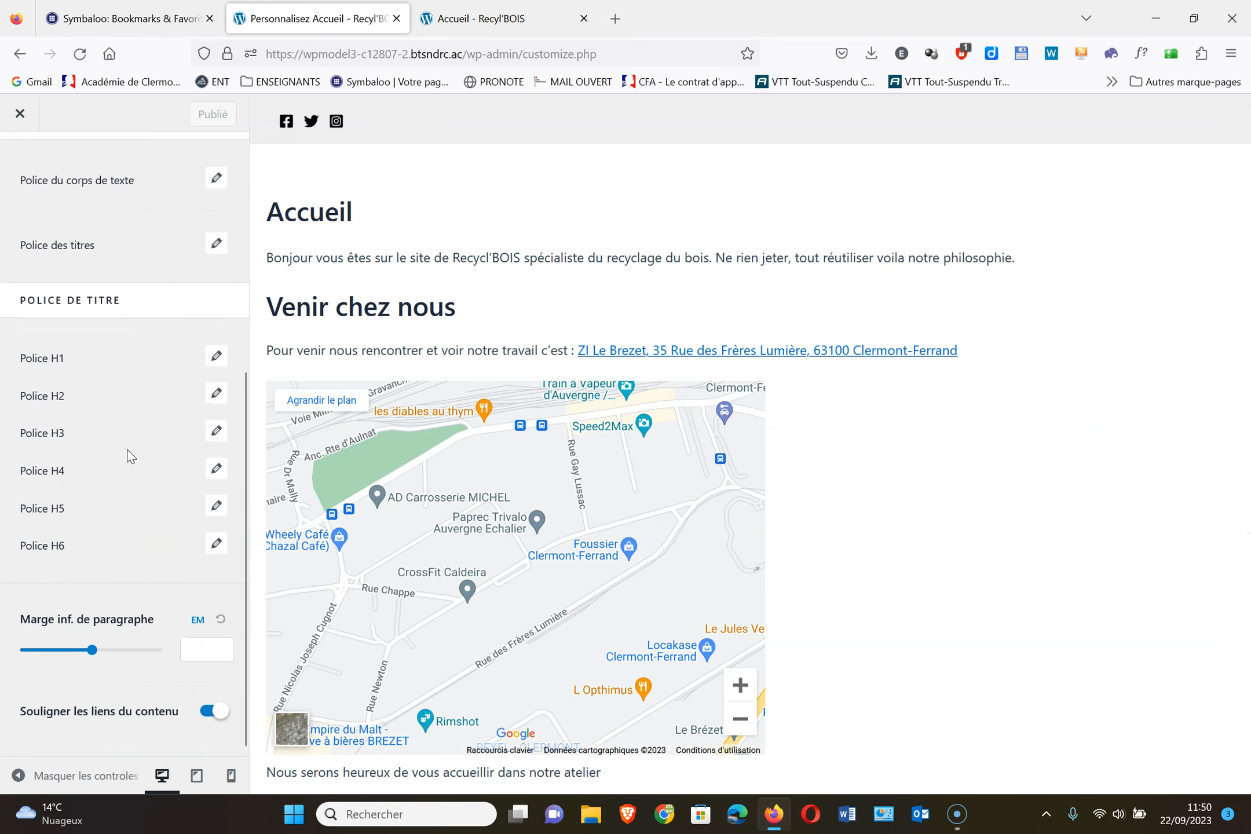
scroll(125, 456, up, 5)
click(20, 162)
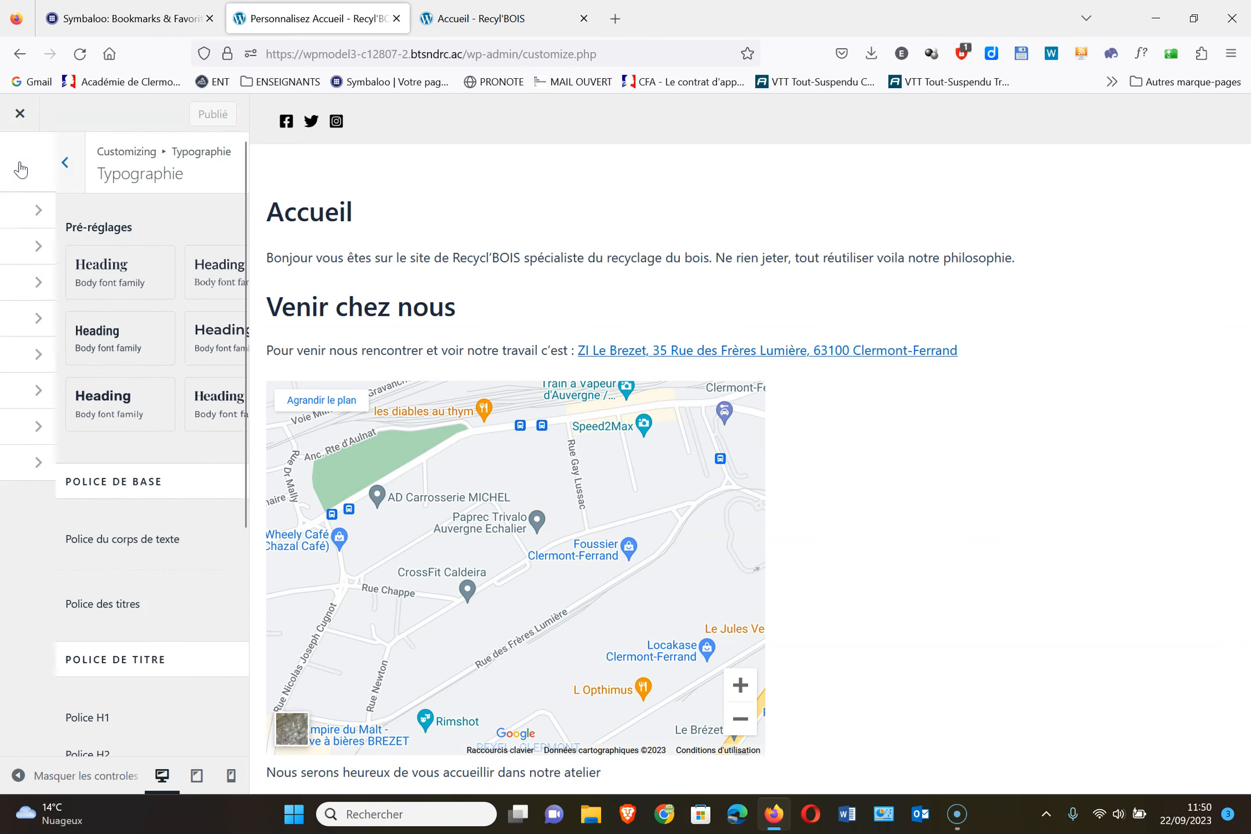
click(51, 247)
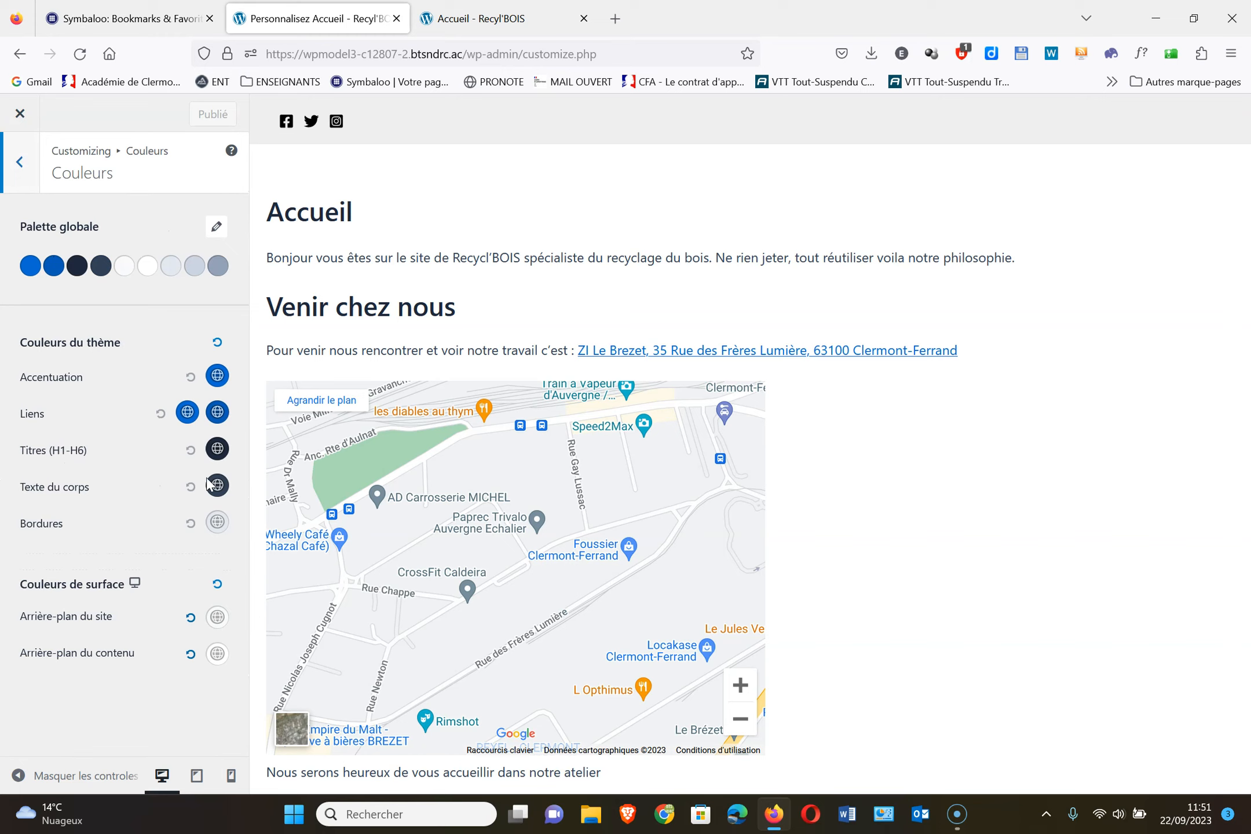
click(19, 165)
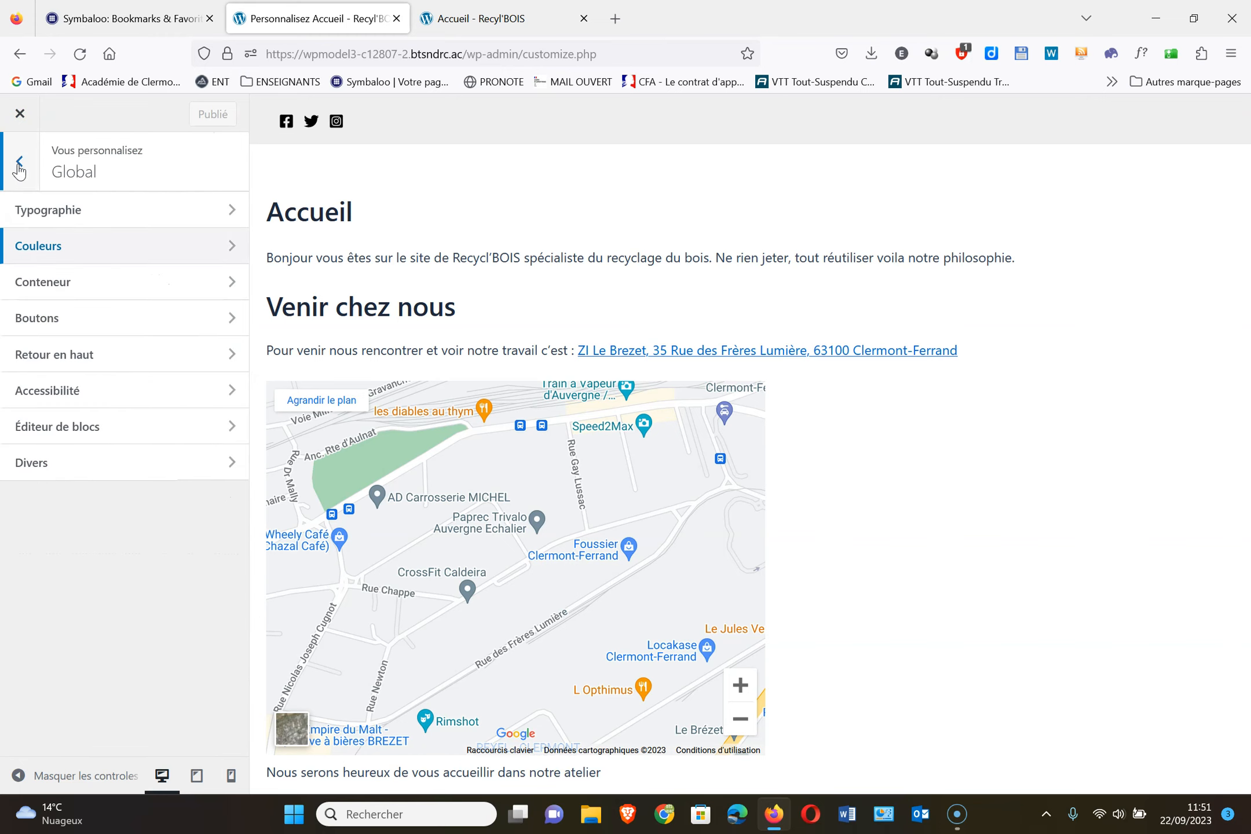
click(74, 324)
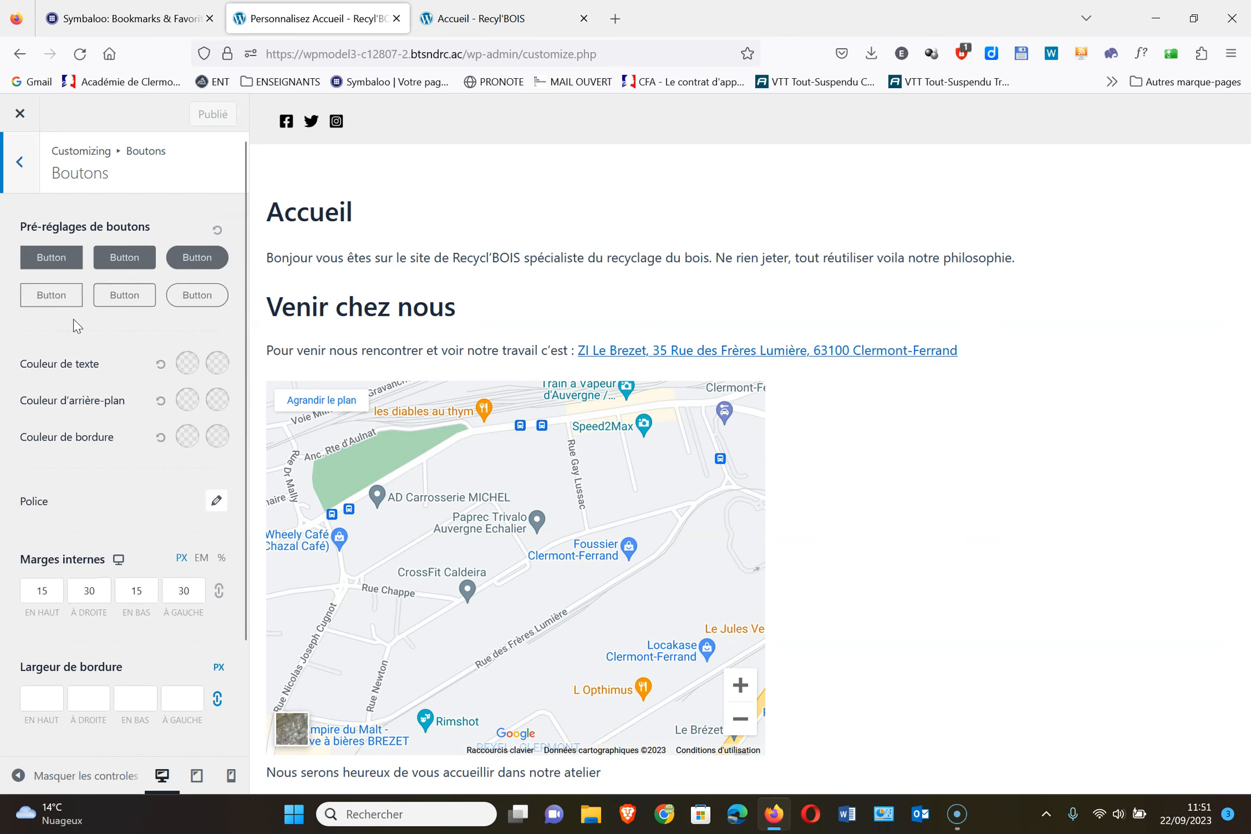
click(24, 165)
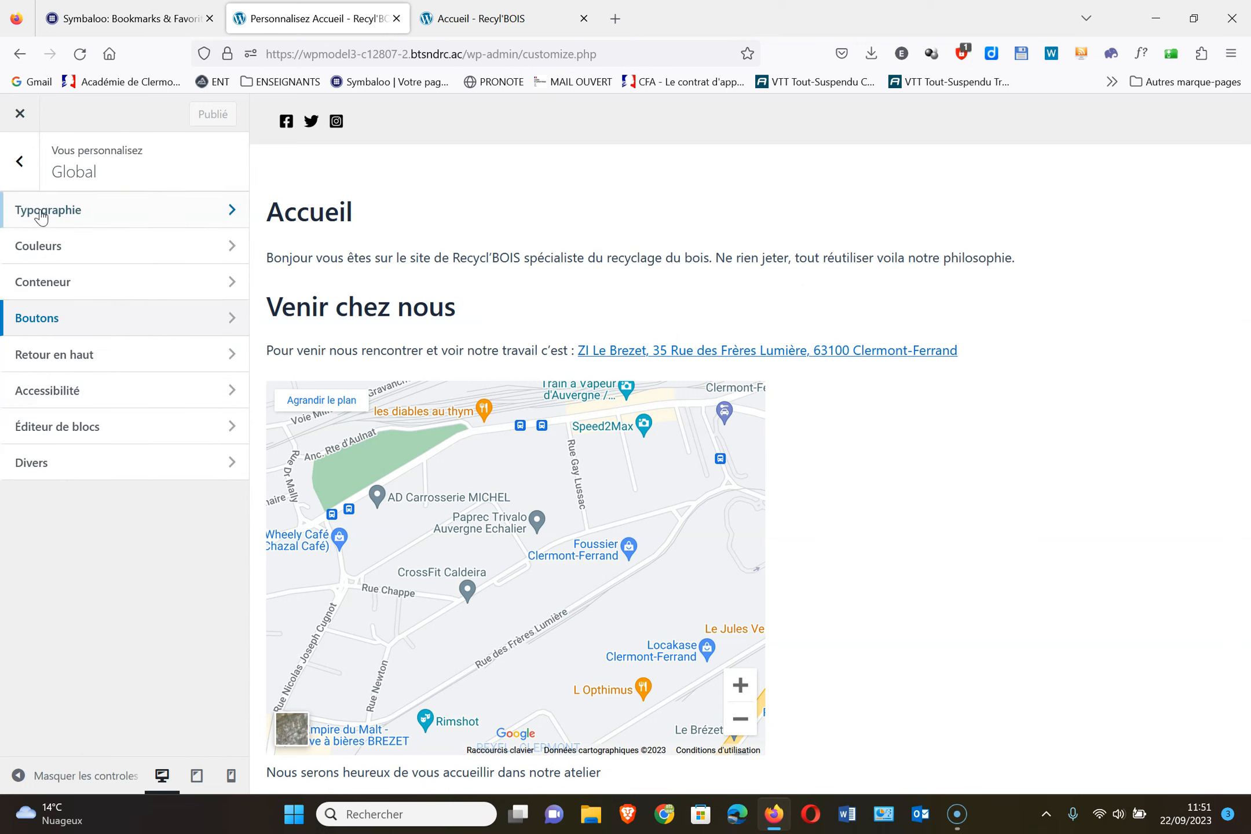
click(28, 161)
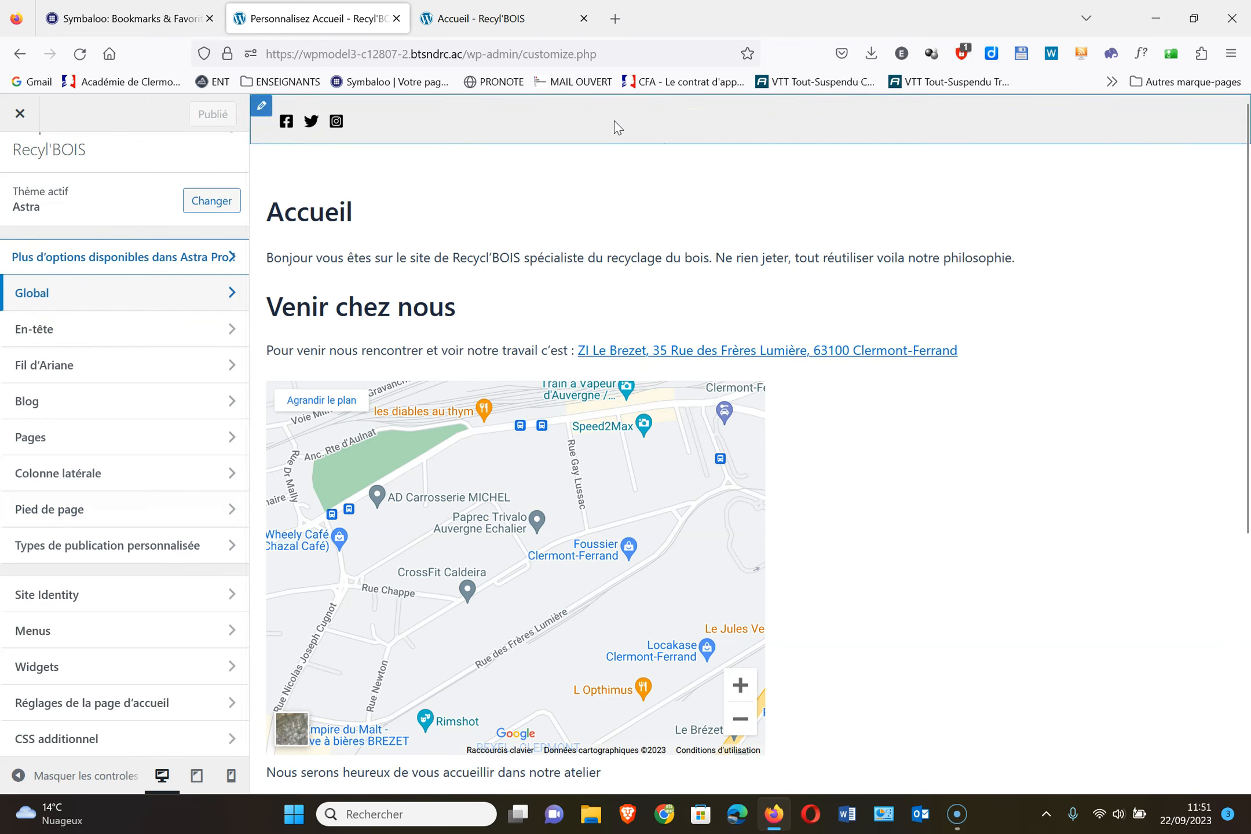
Add Menu Principal to the middle row of the En-tête header builder
scroll(991, 522, down, 5)
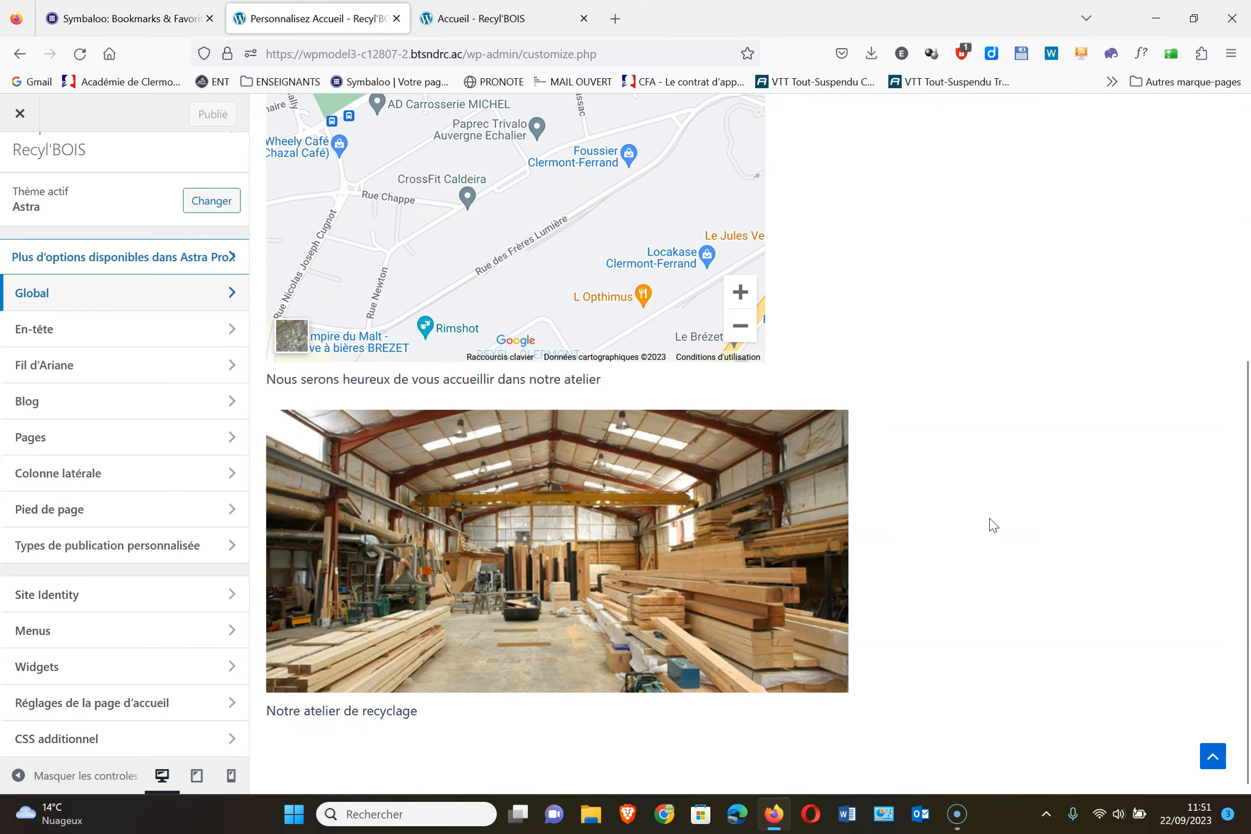
scroll(992, 522, up, 5)
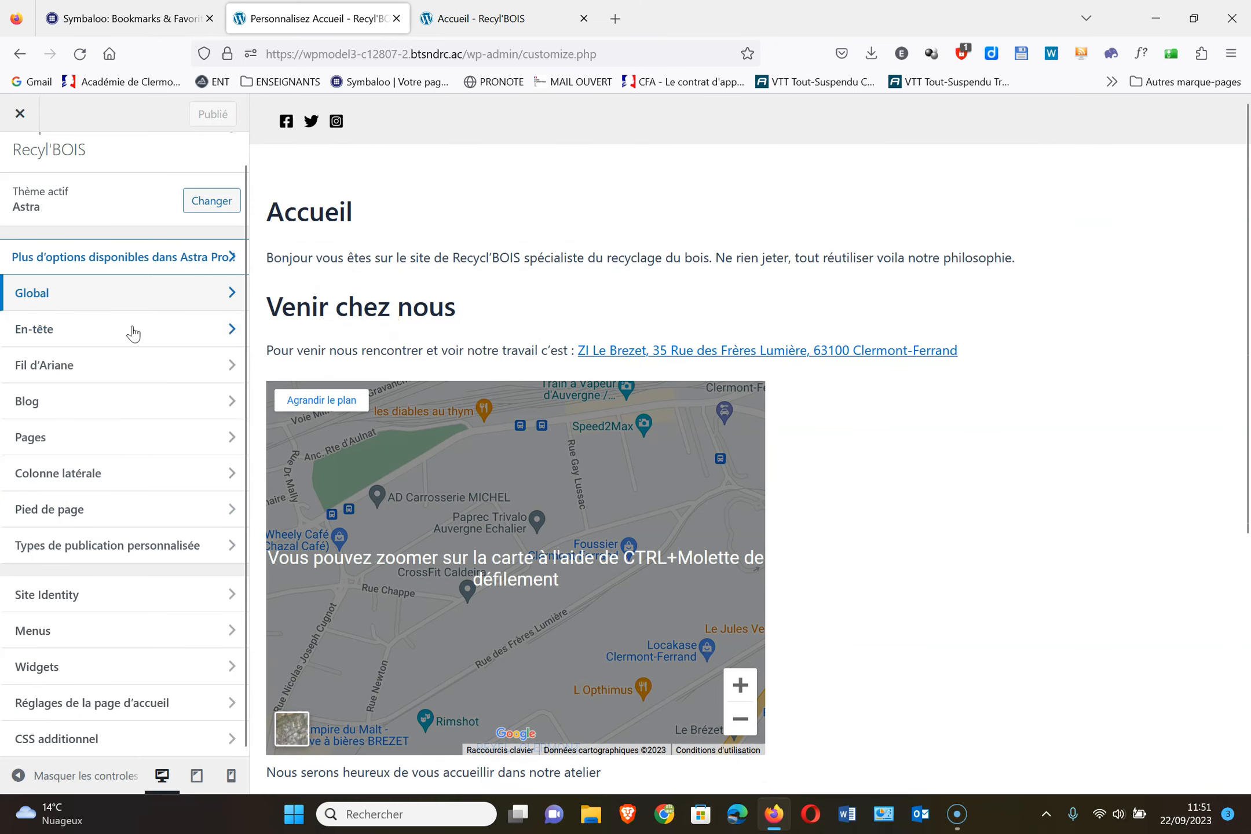
click(132, 333)
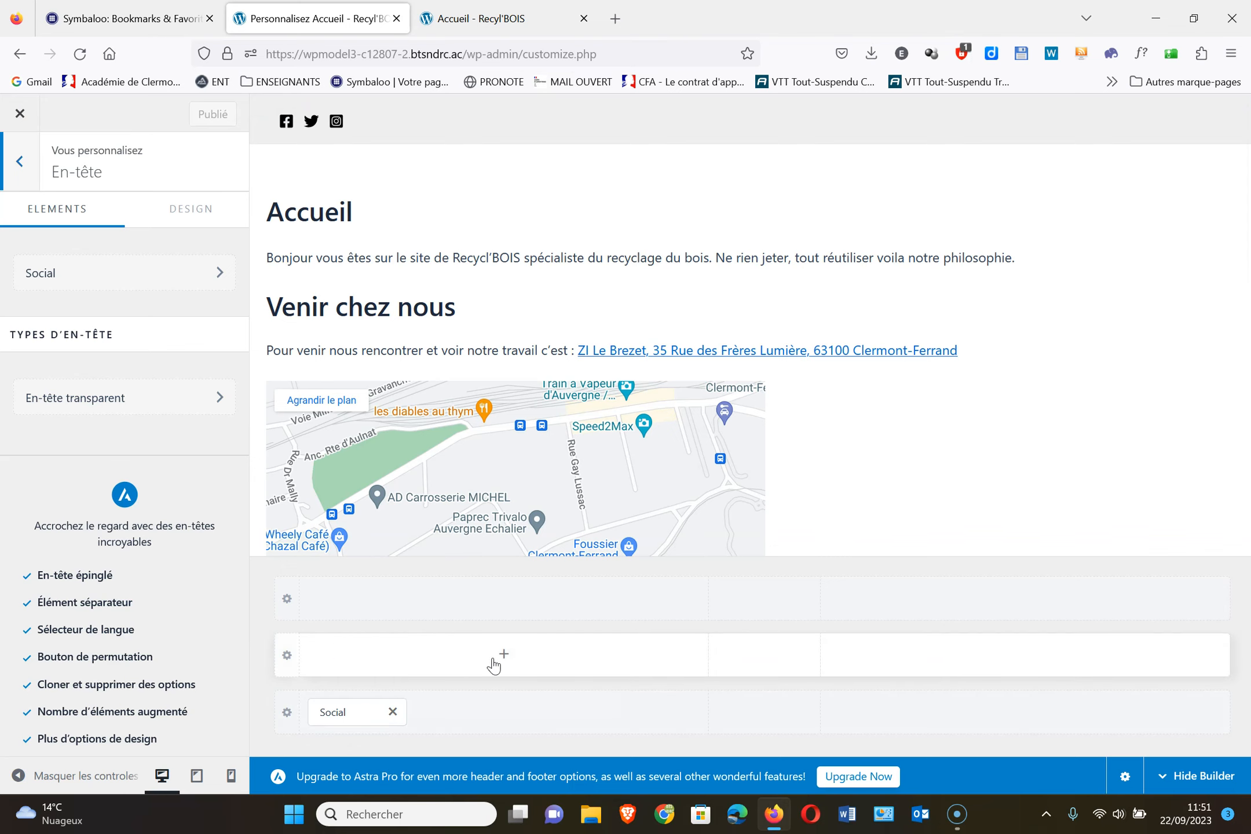
click(502, 655)
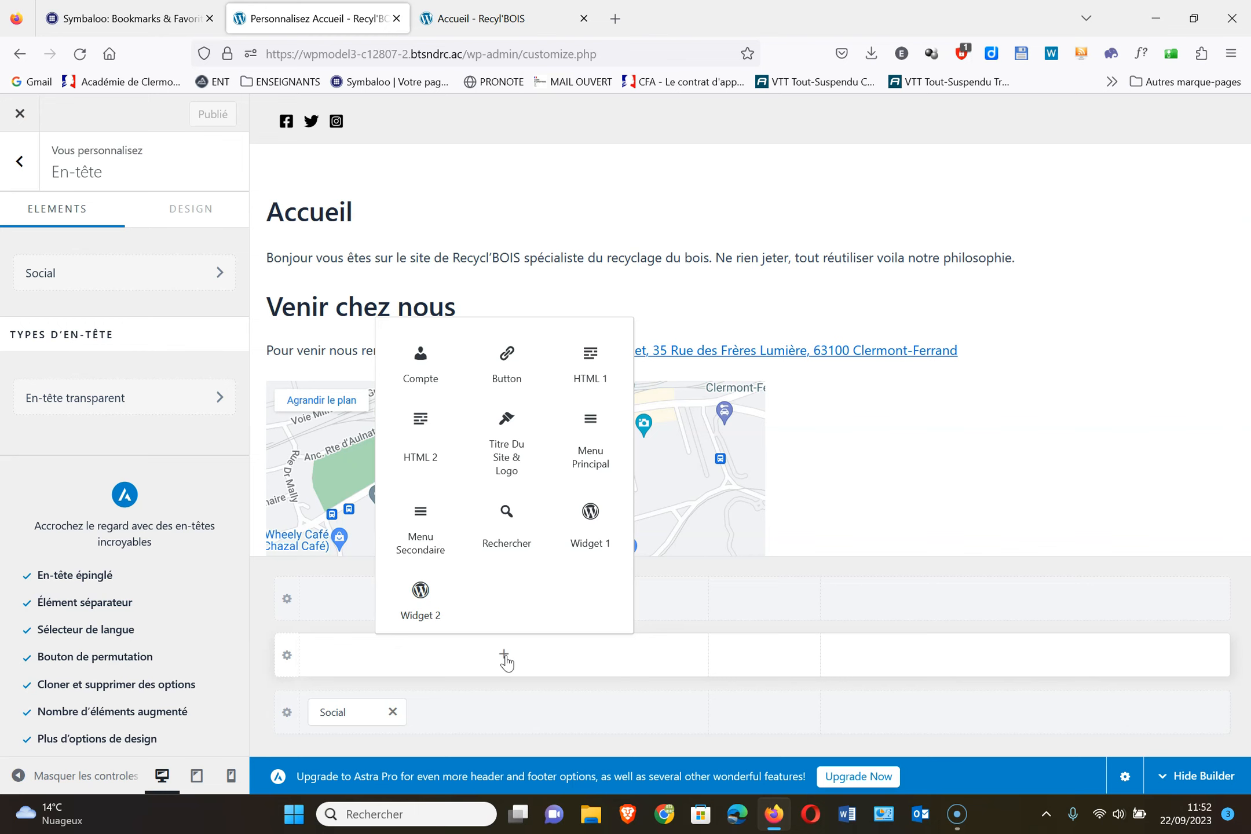
click(590, 443)
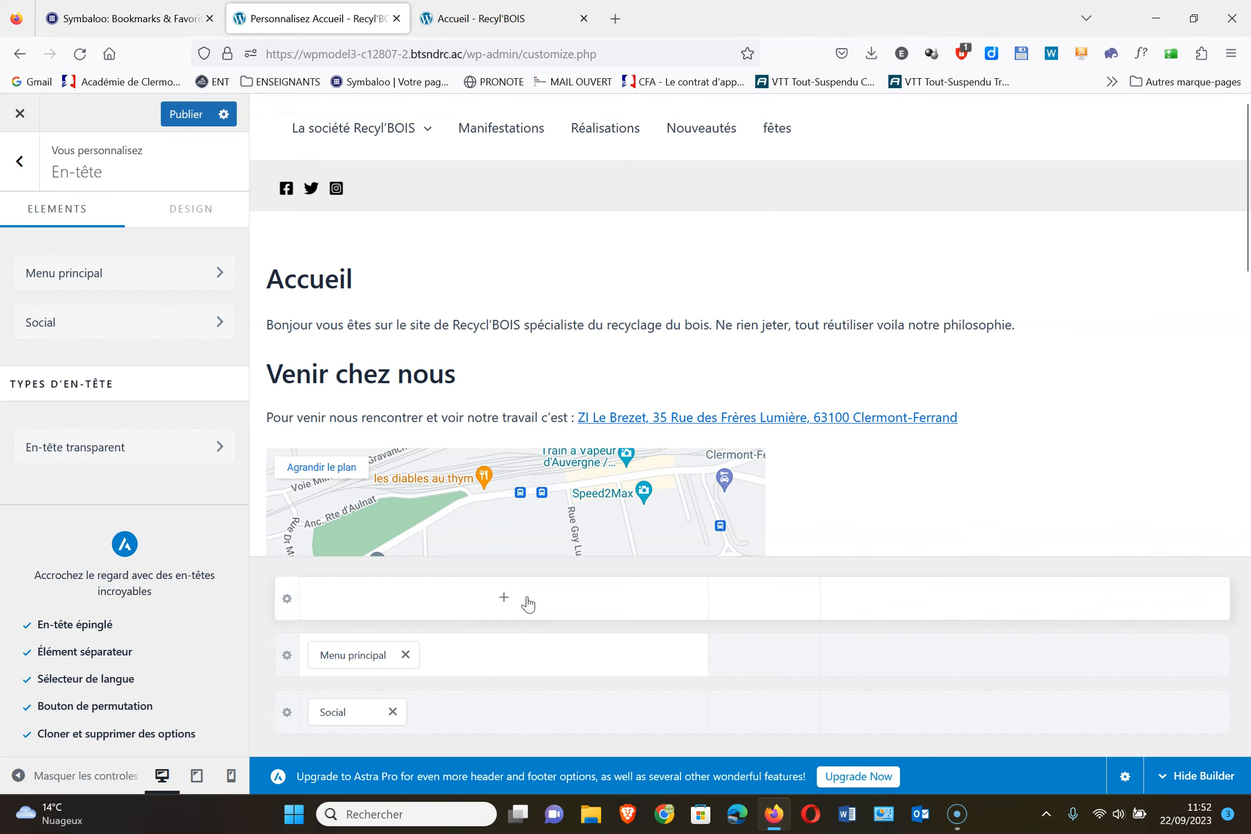
Place Titre du site & logo in the top header row and bring up that row's settings
click(504, 602)
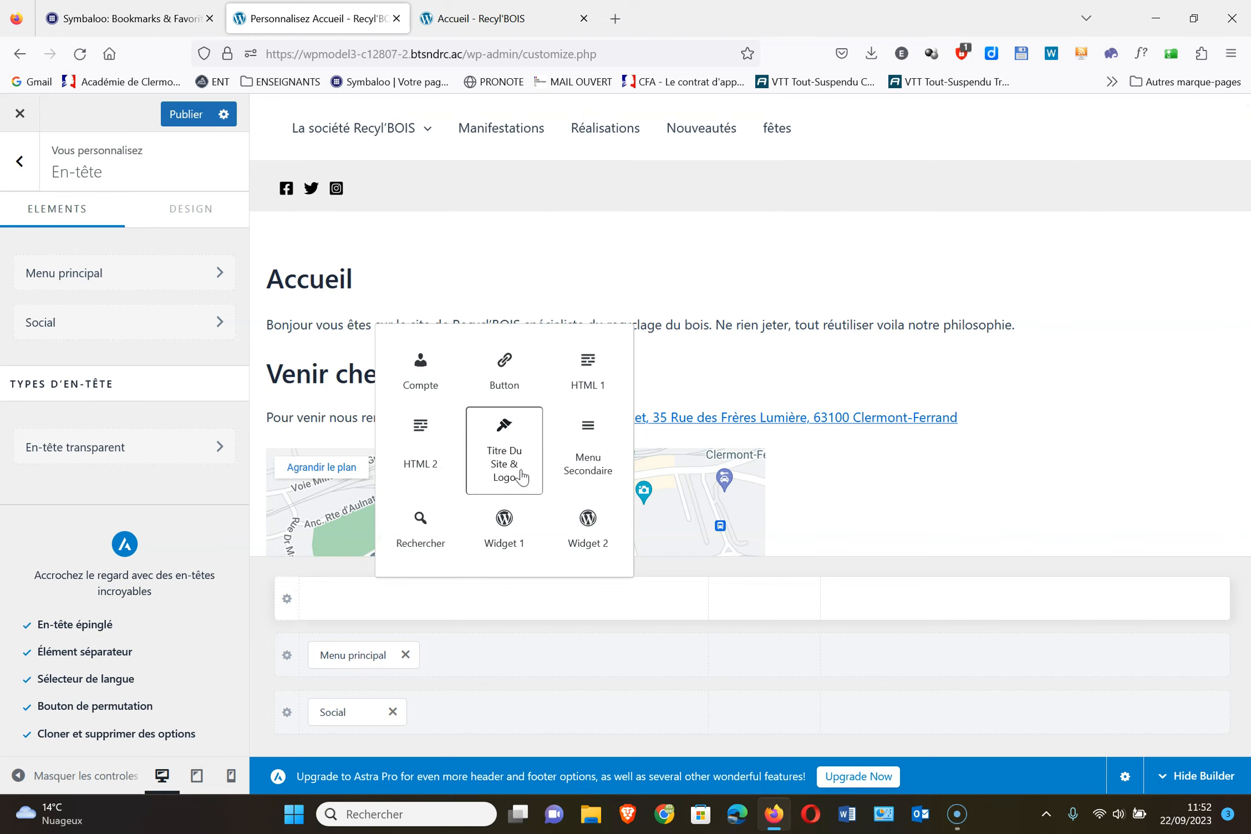
click(504, 458)
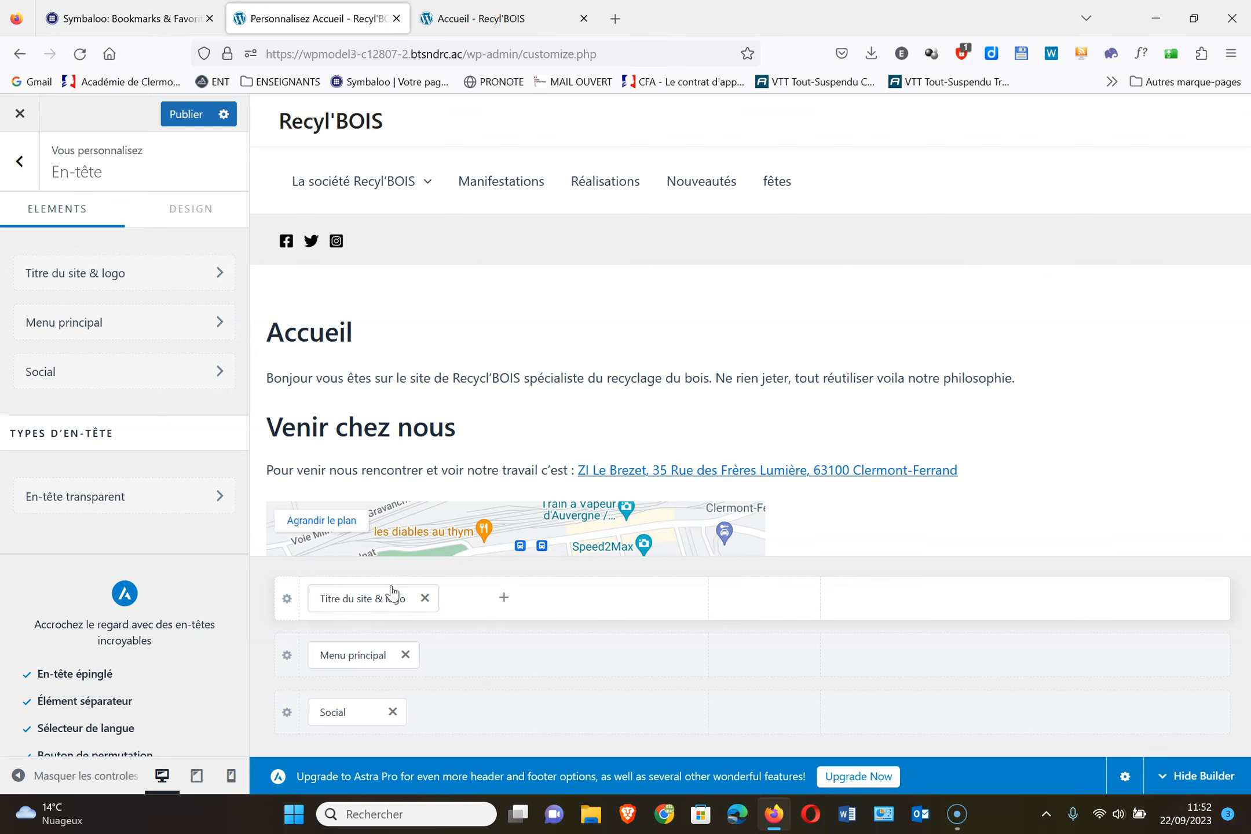
click(288, 603)
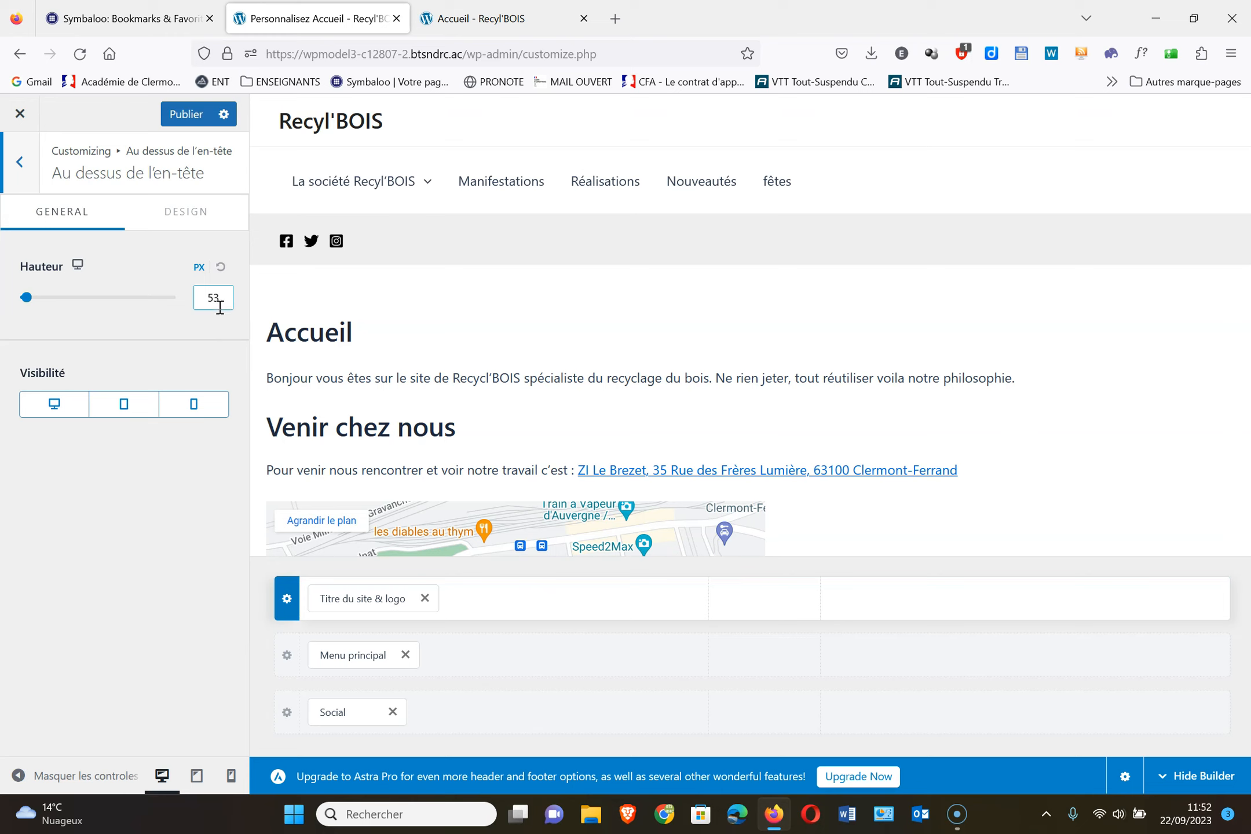
Give the top header row a light grey-blue (#CBD5E1) background
click(198, 220)
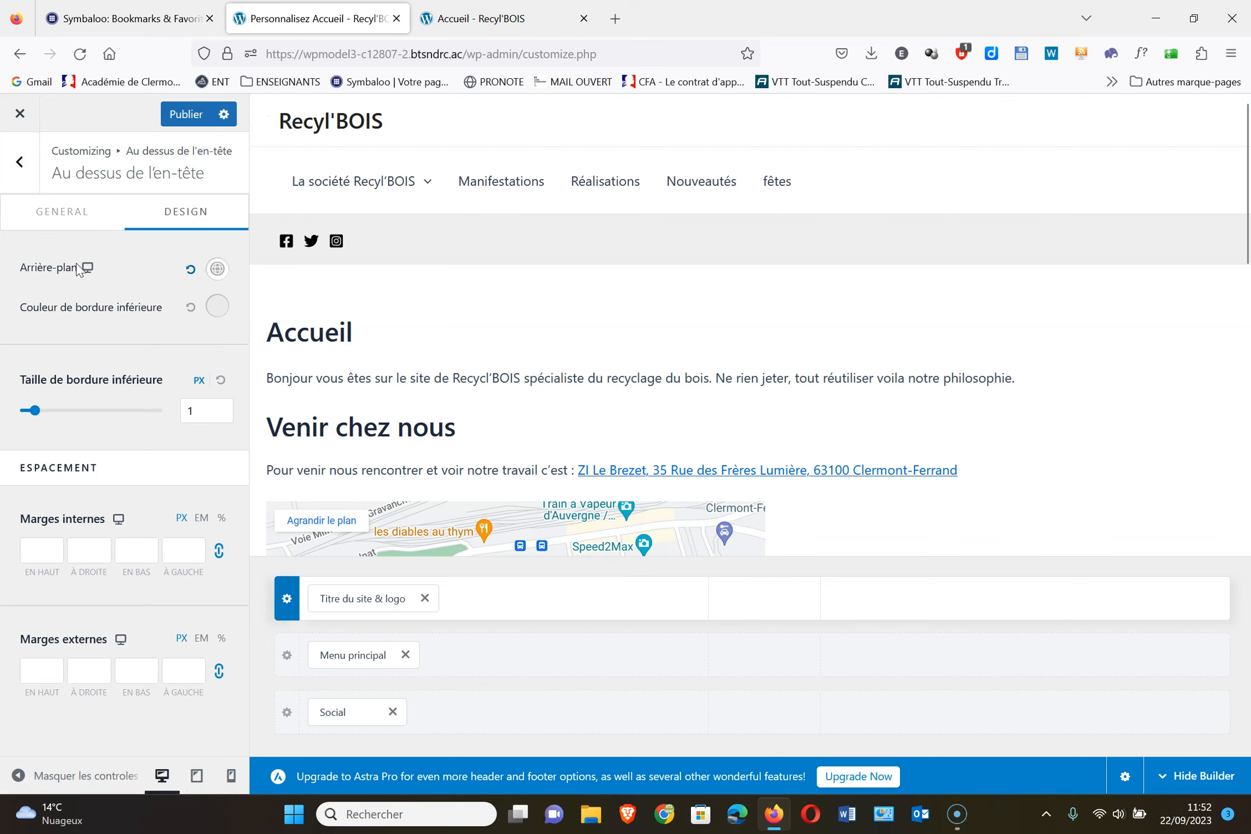
click(218, 269)
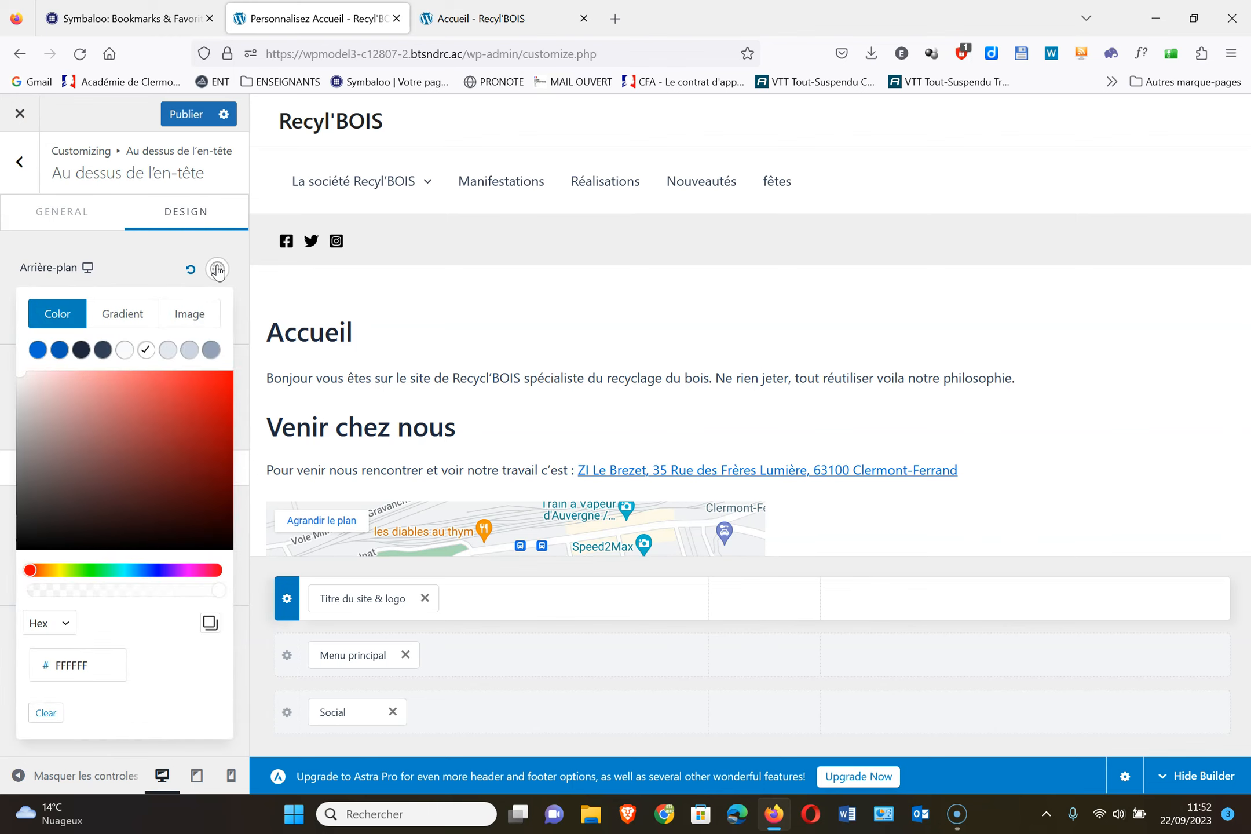
click(189, 350)
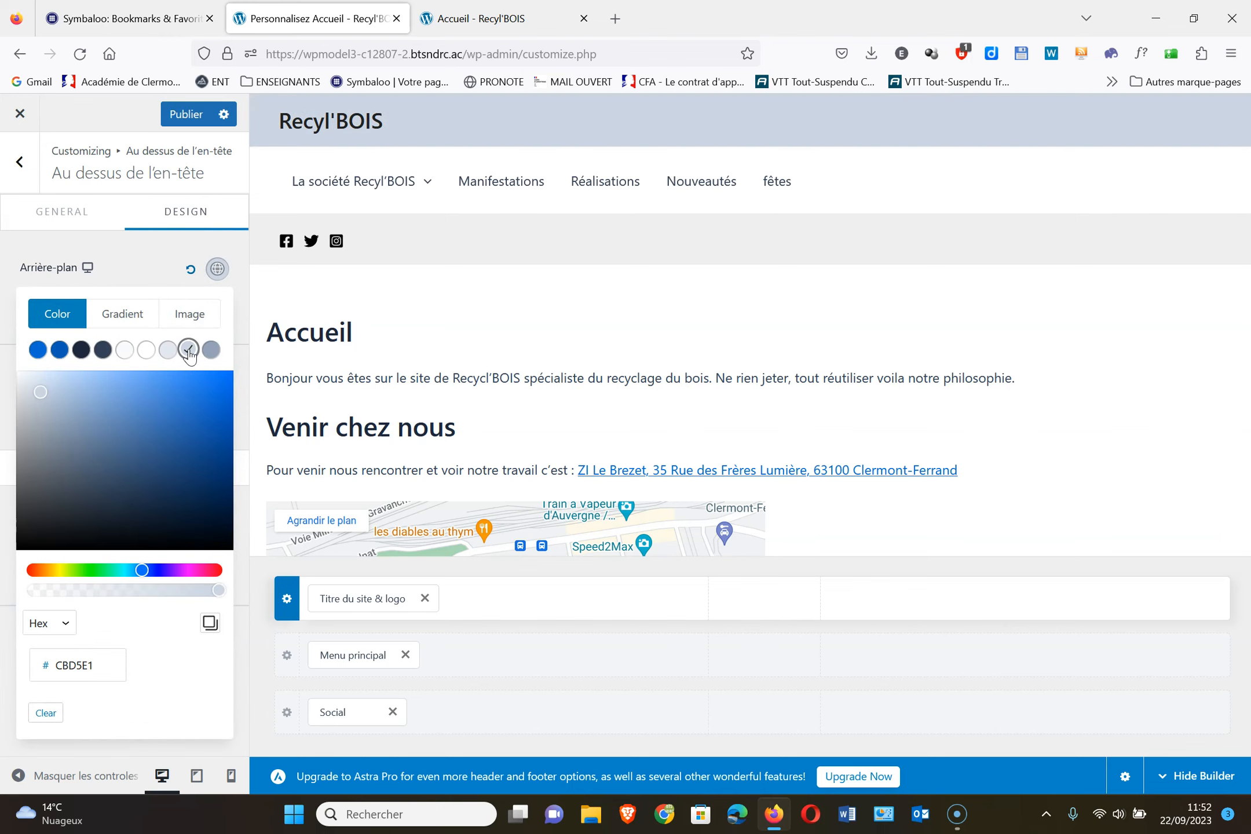
click(207, 744)
mouse_move(379, 199)
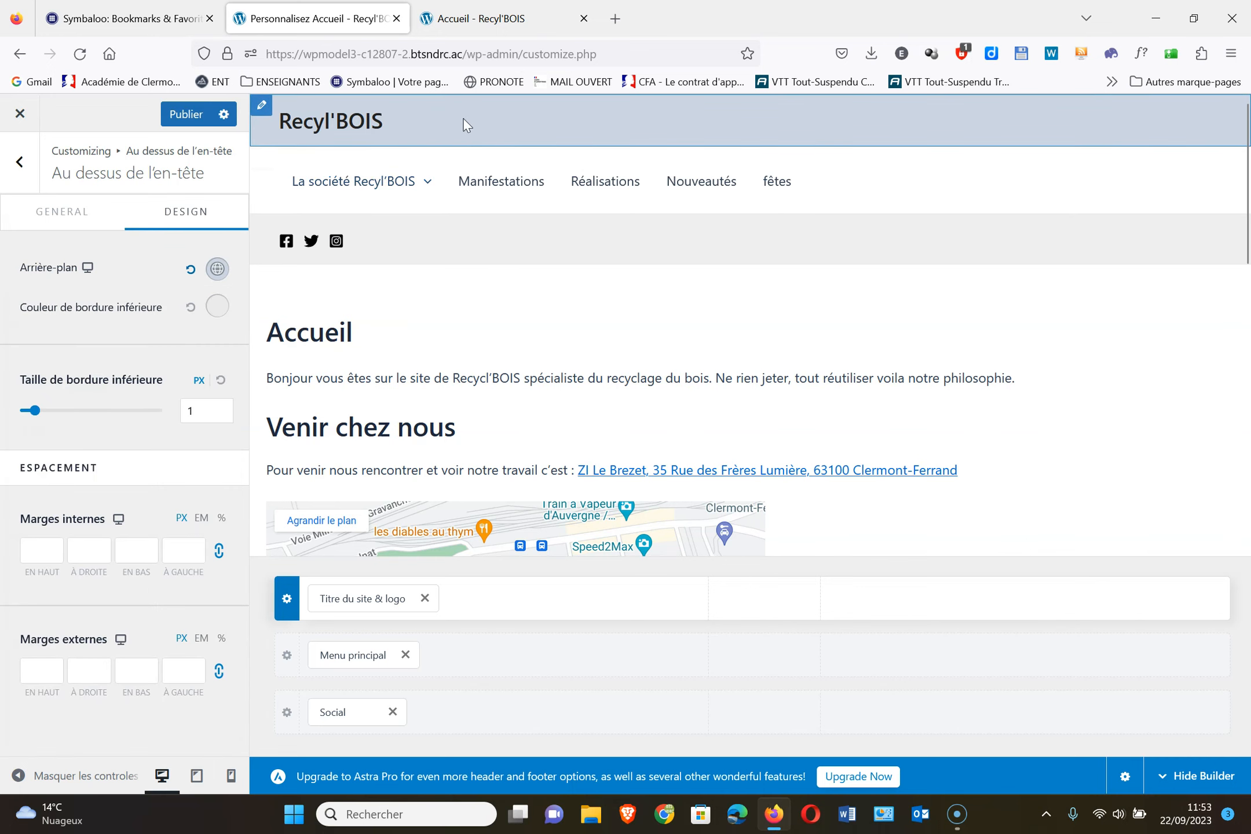
Raise the top header row's height from 53 px to 82 px
click(66, 219)
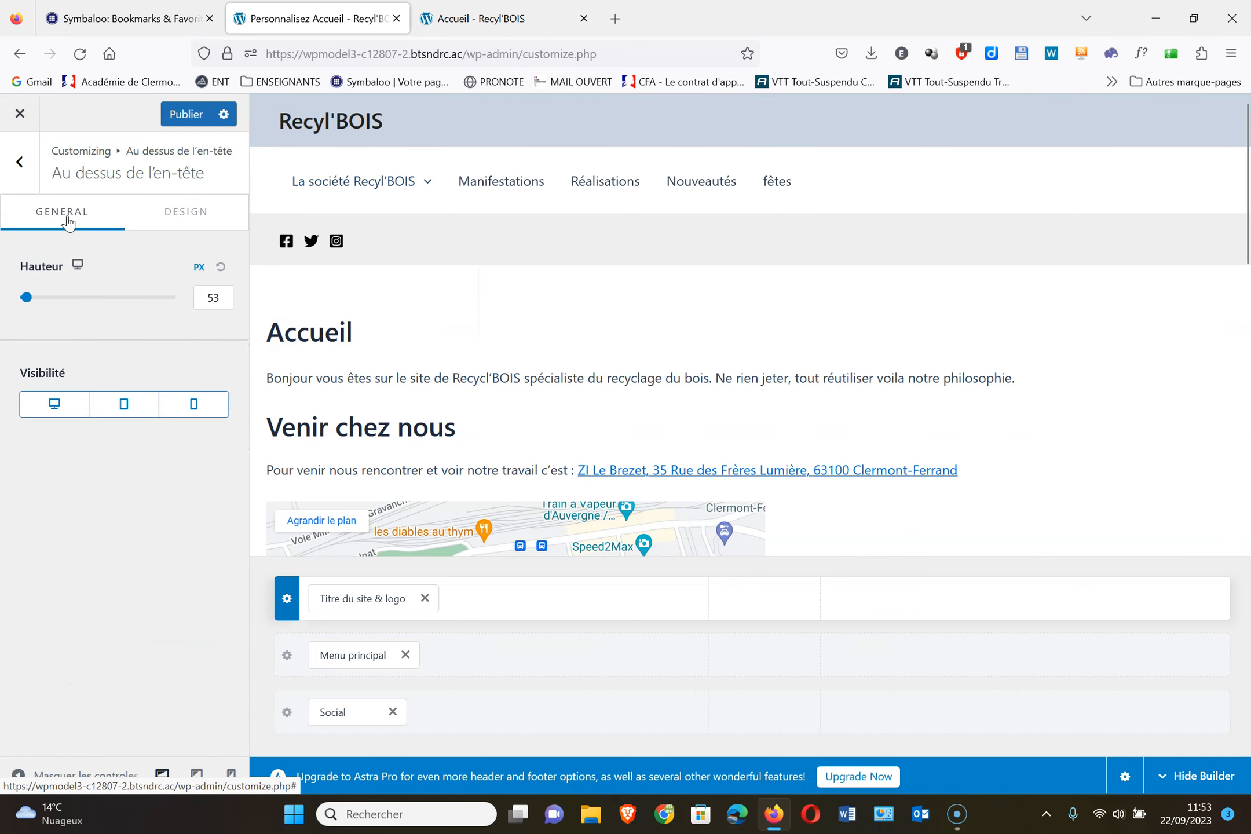
drag(28, 298, 40, 335)
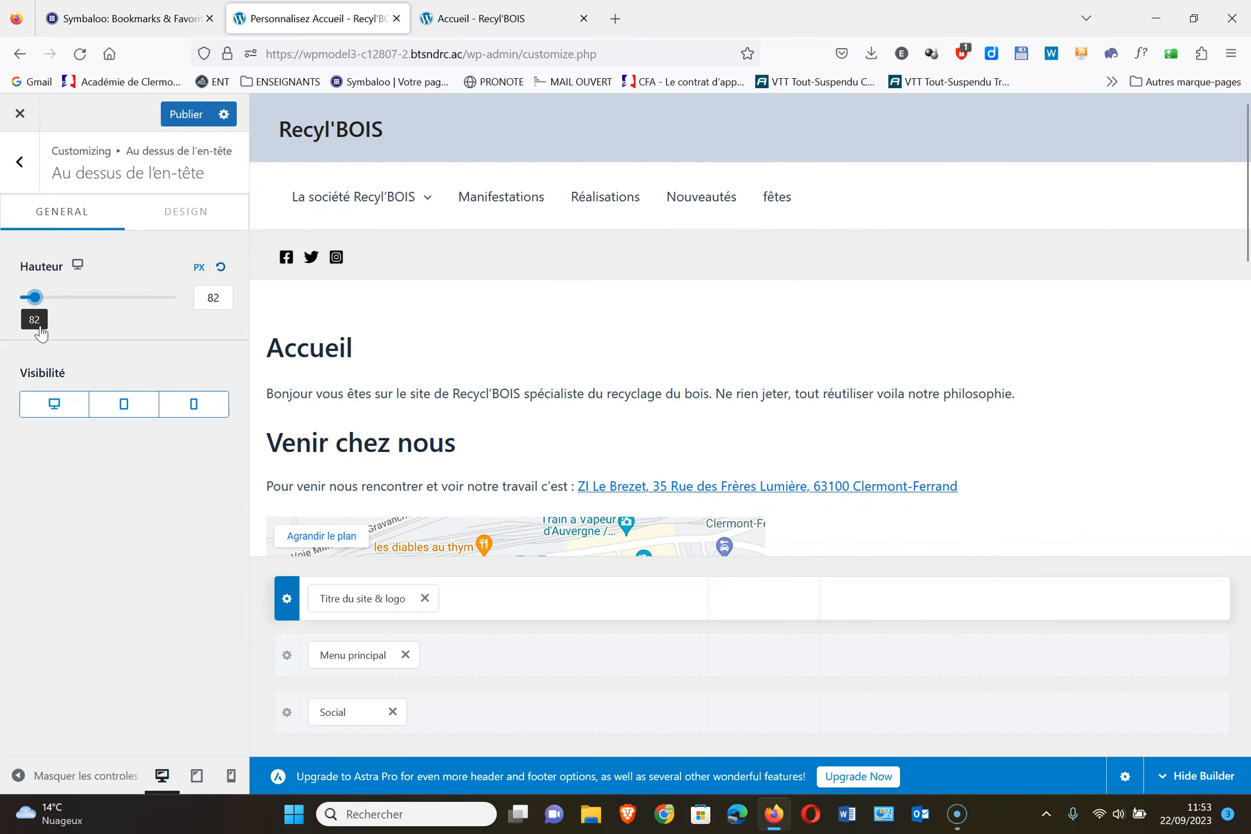
click(190, 218)
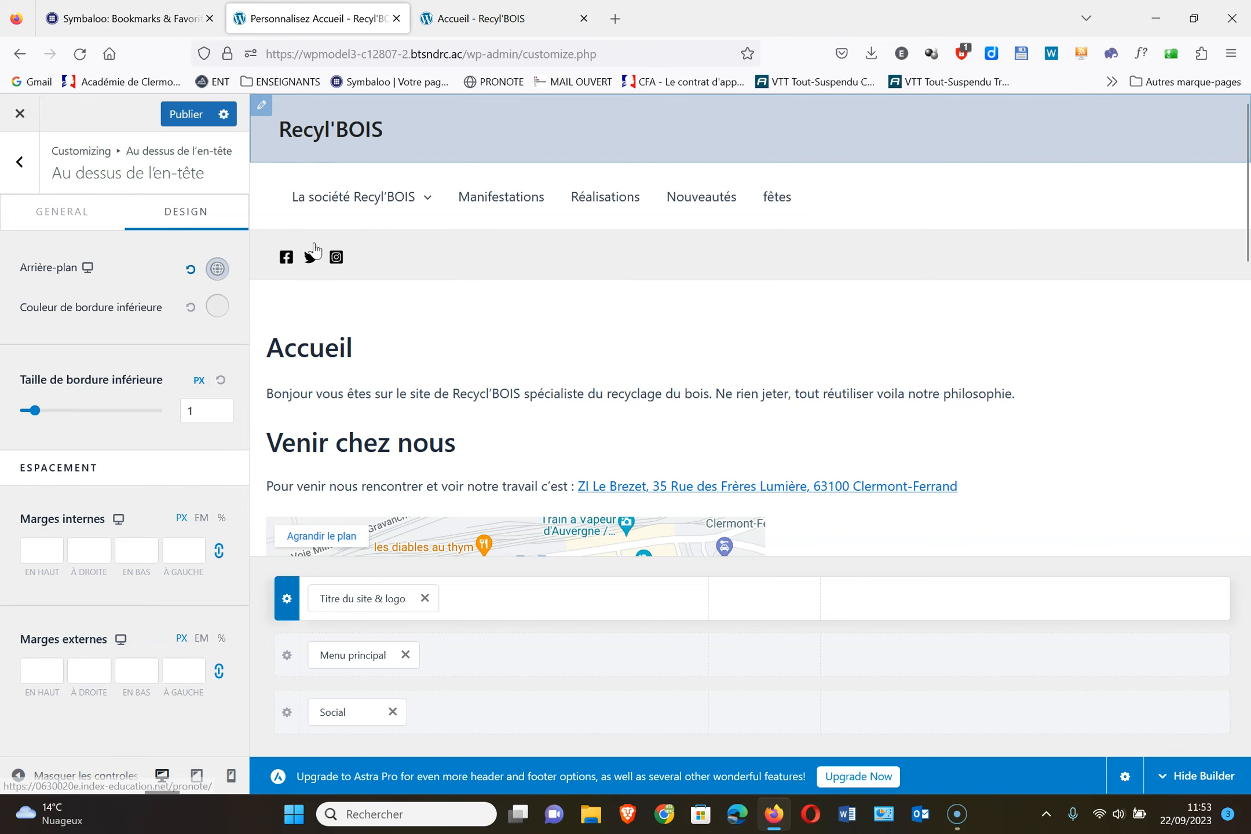
Replace the top row's background colour with the workshop photo unnamed1.jpg
click(216, 271)
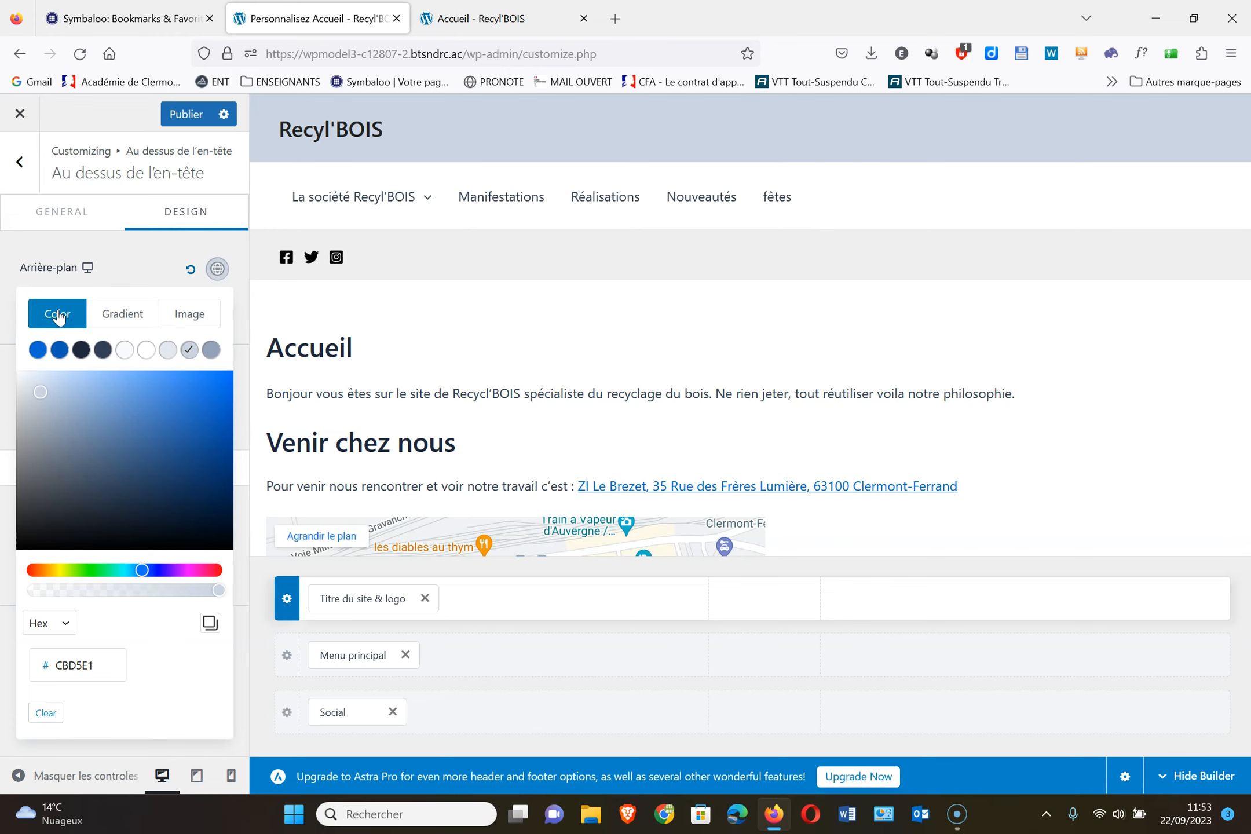
click(46, 714)
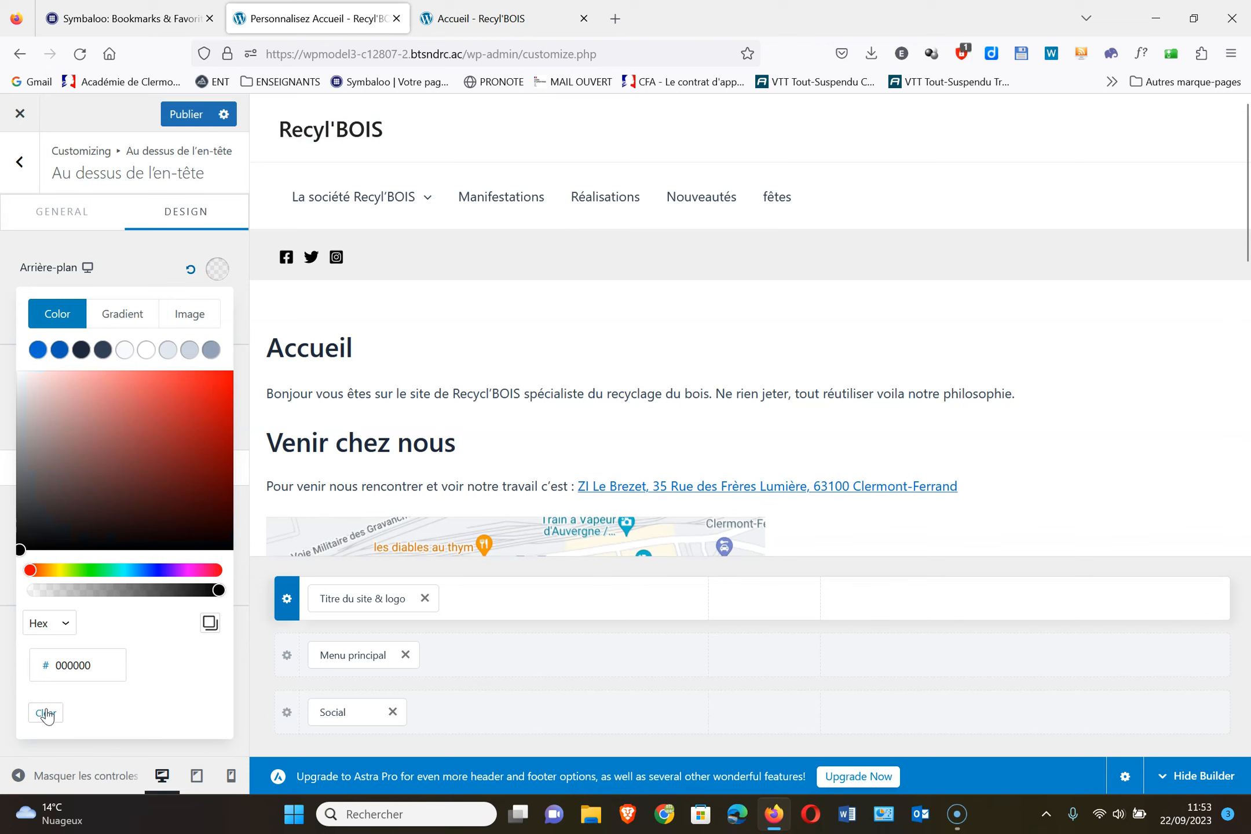
click(210, 325)
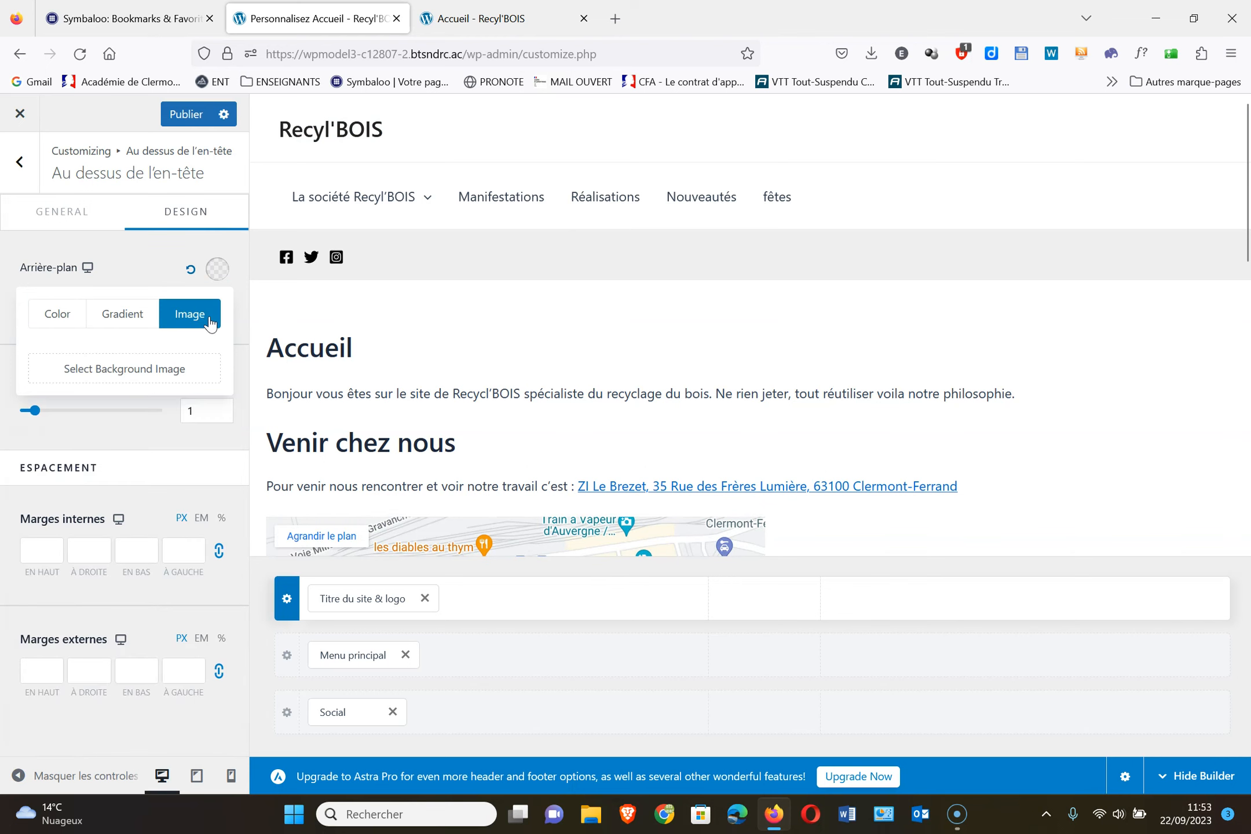
click(146, 374)
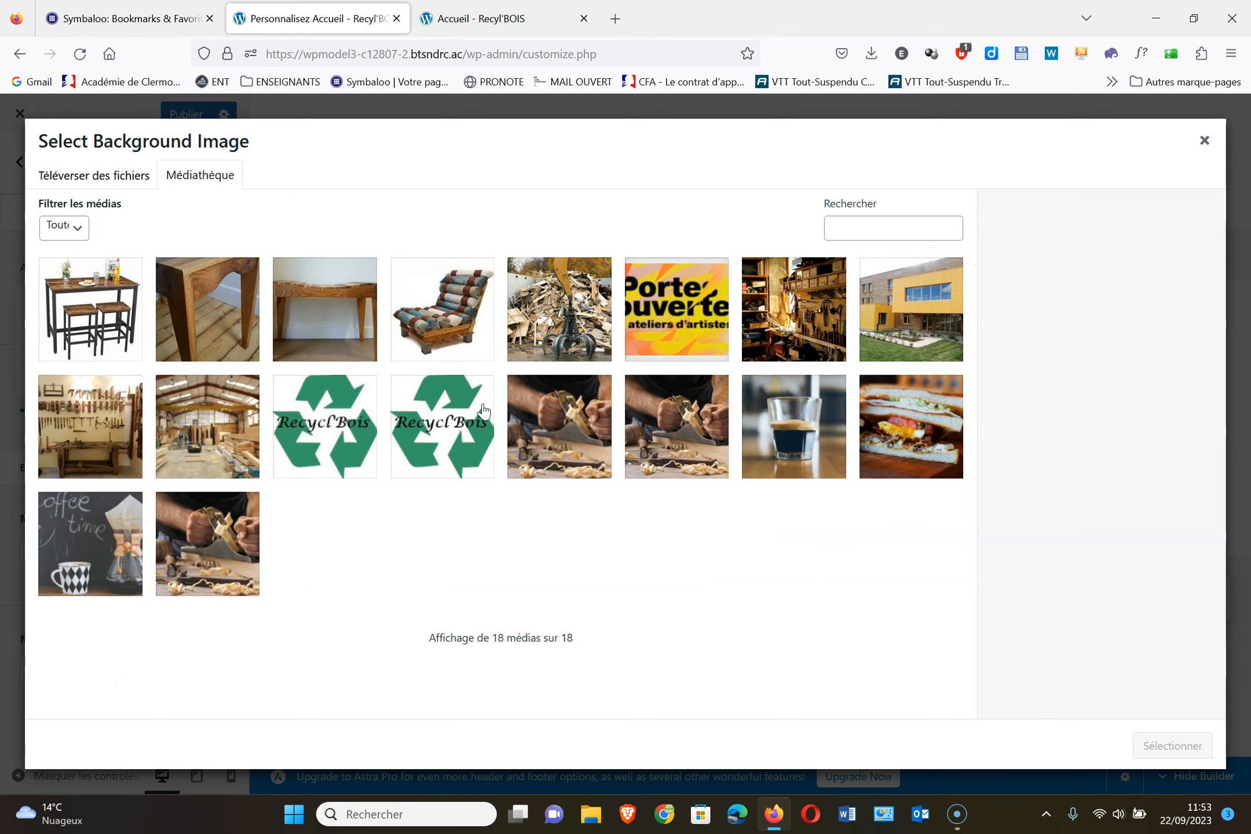
click(804, 328)
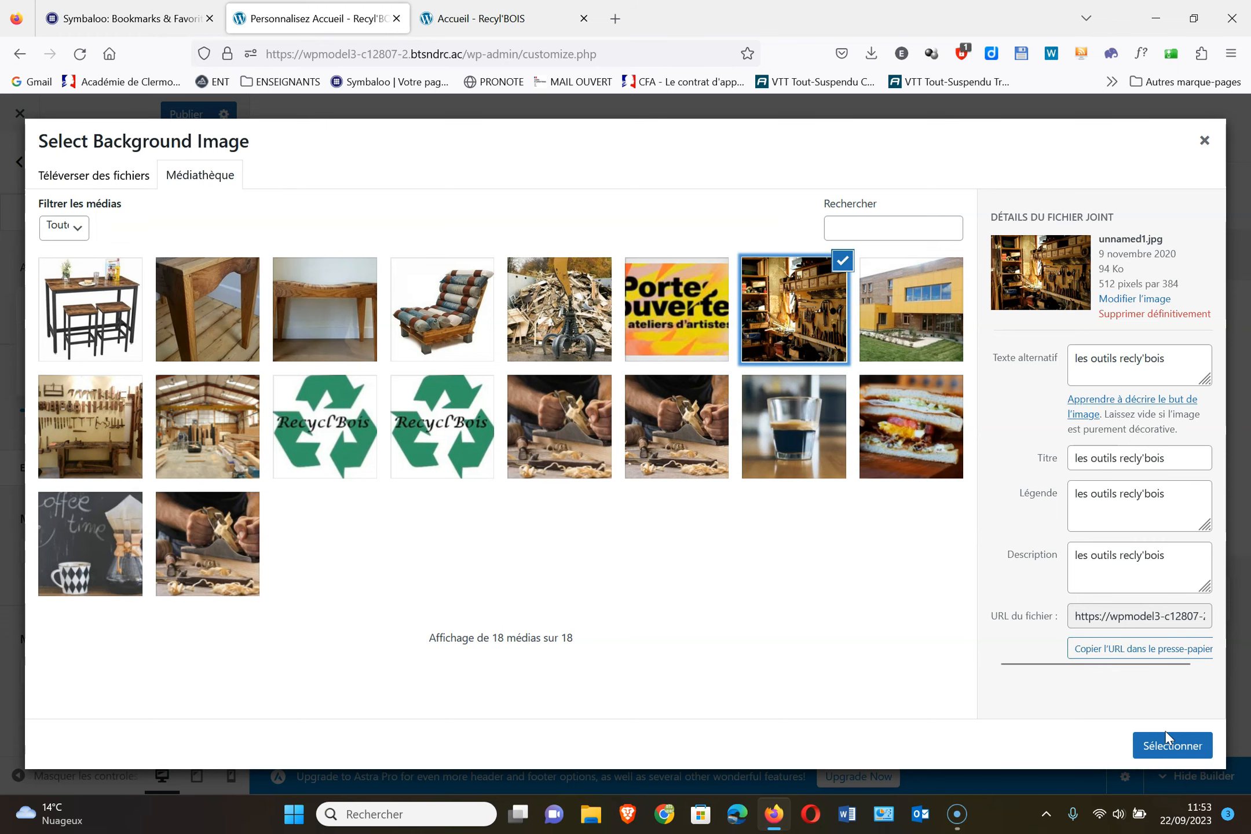
click(1169, 747)
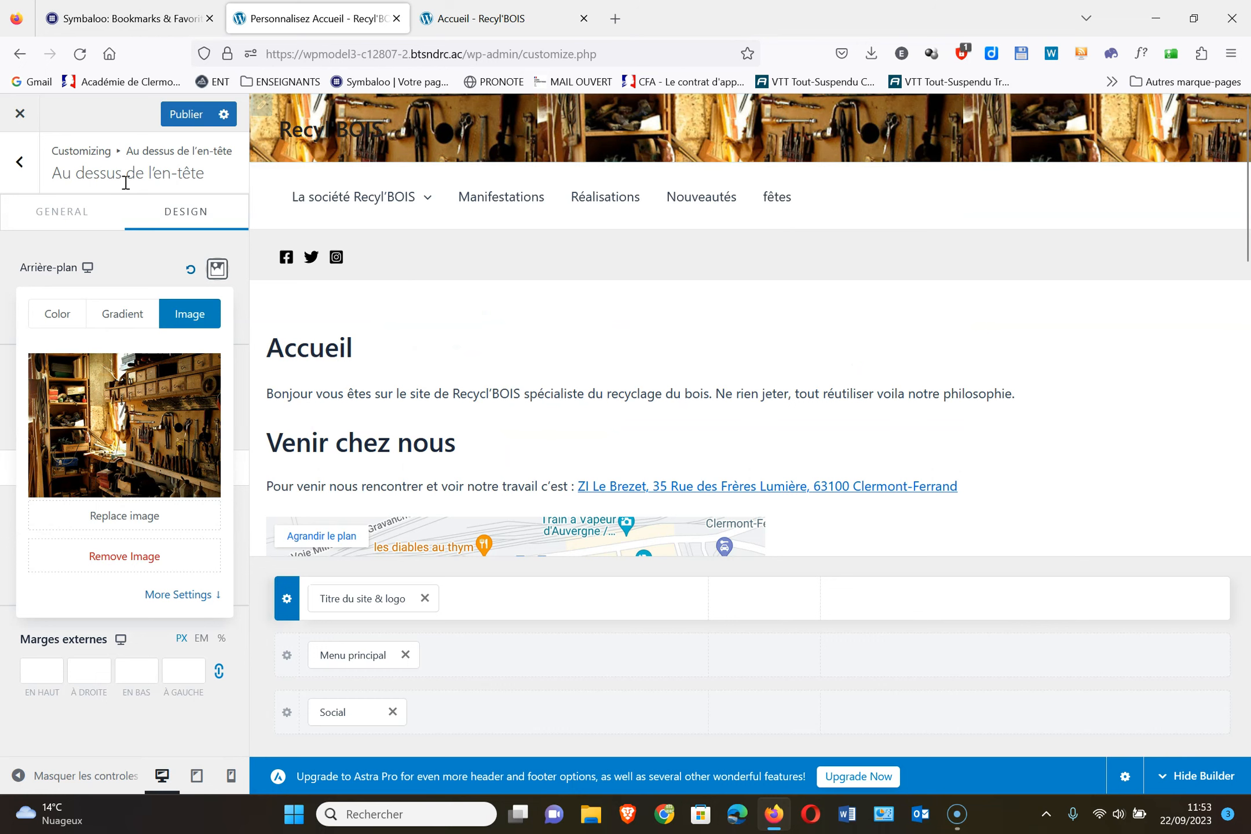
Make the Au dessus de l'en-tête row 450 px tall and publish the change
click(74, 217)
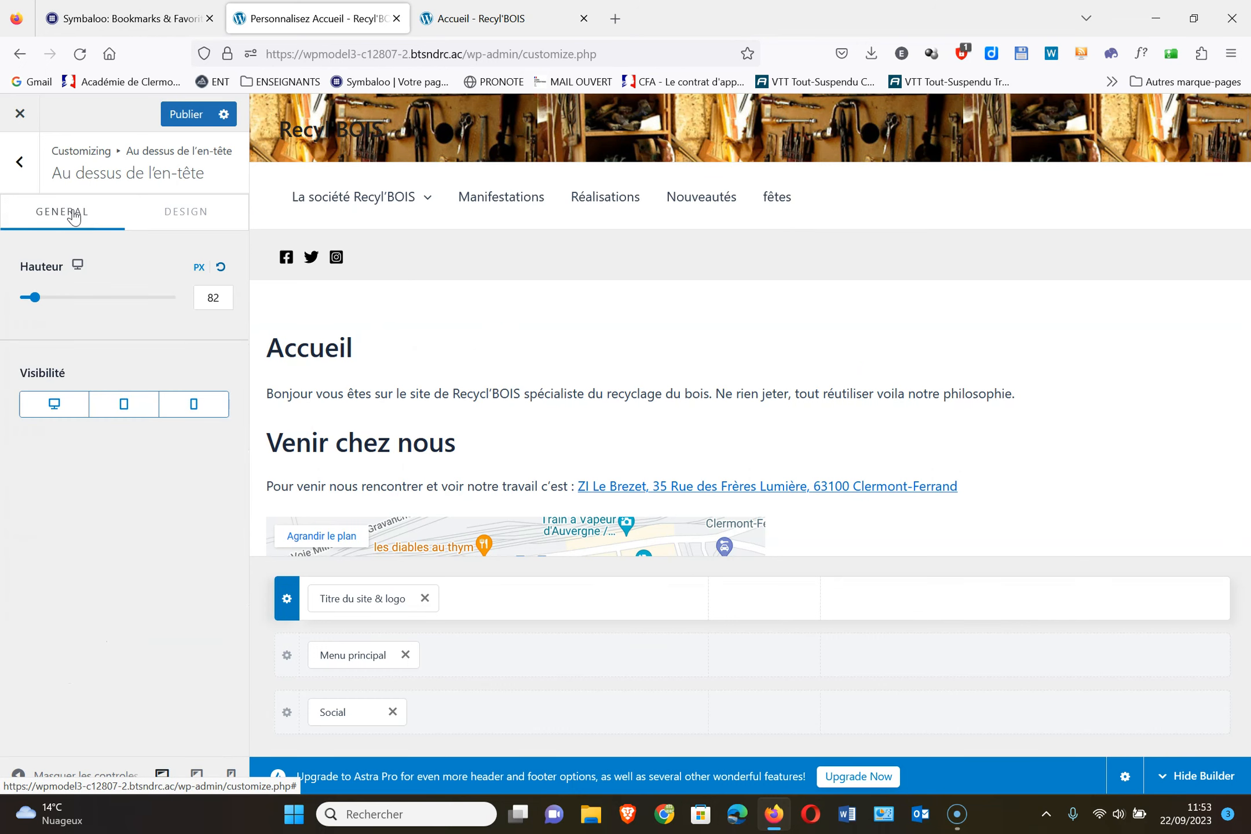
drag(33, 300, 133, 339)
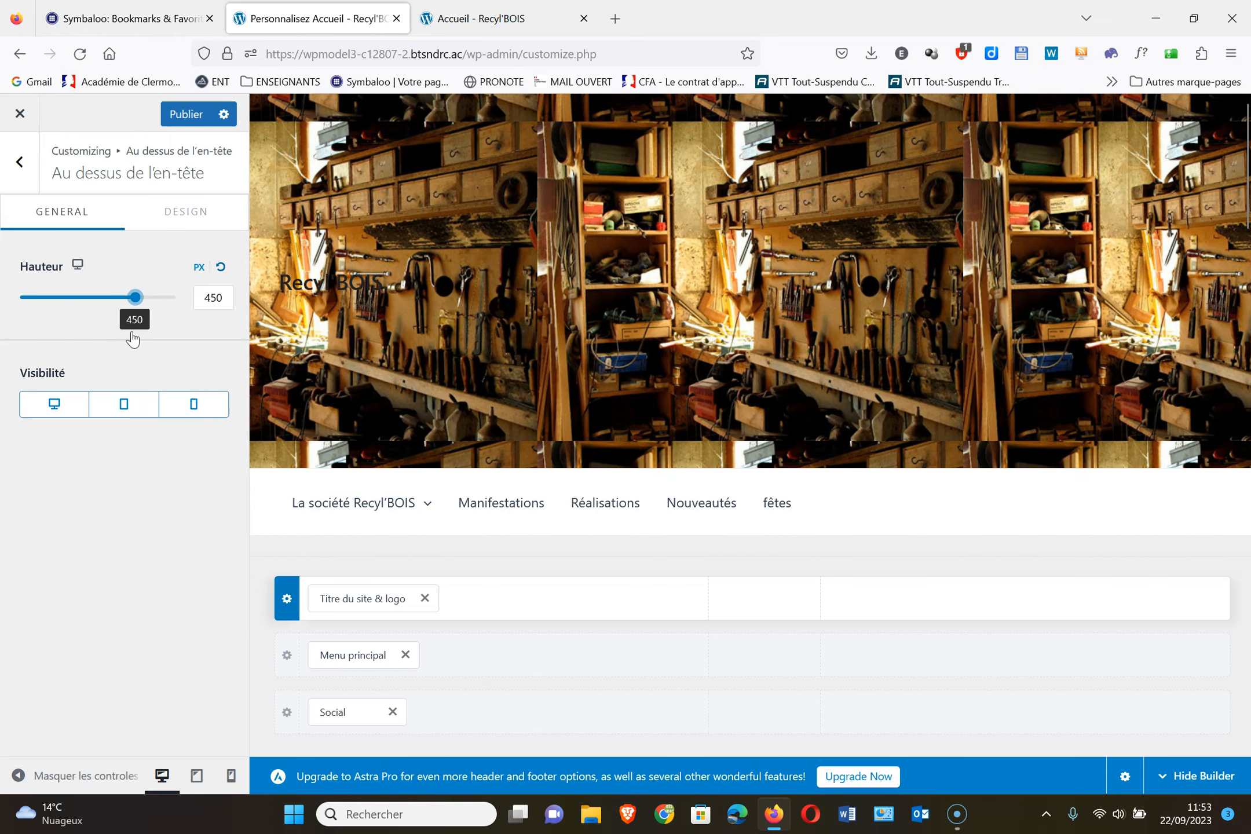
click(196, 117)
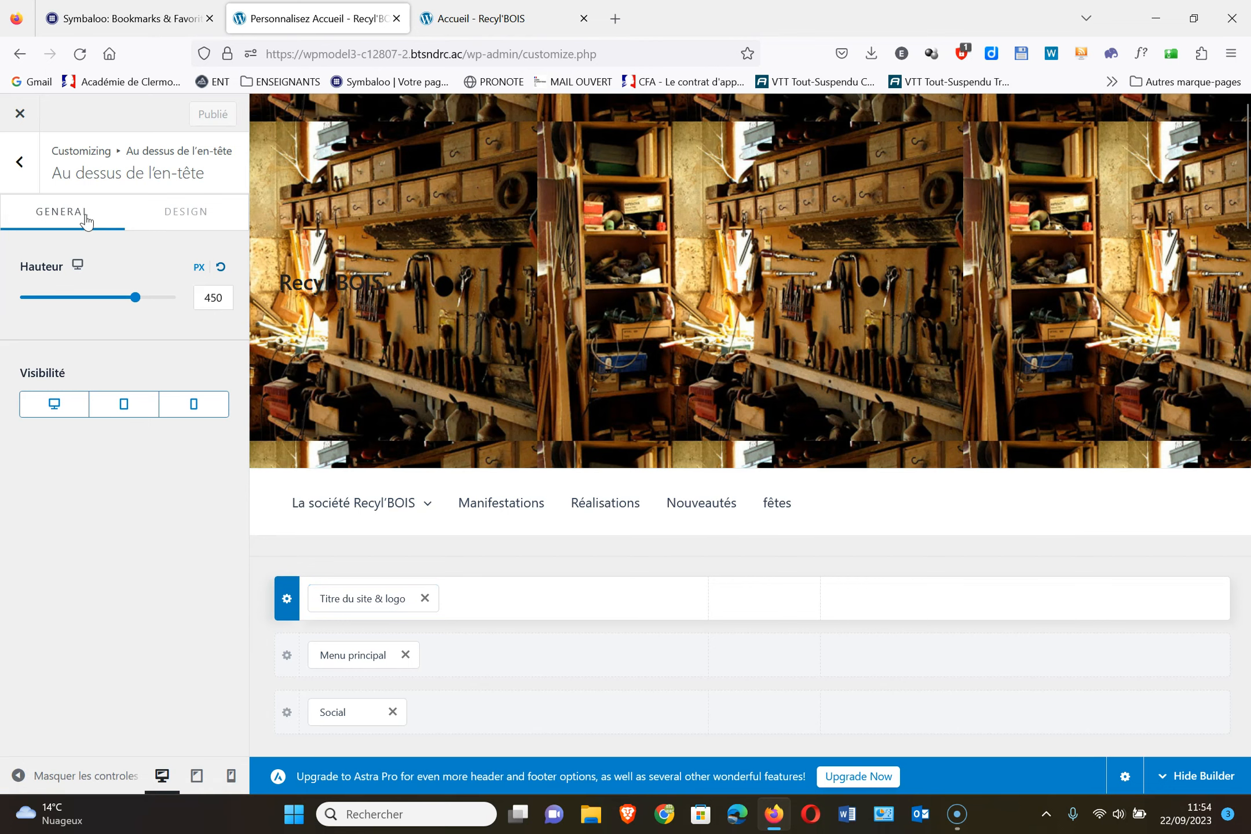
click(21, 163)
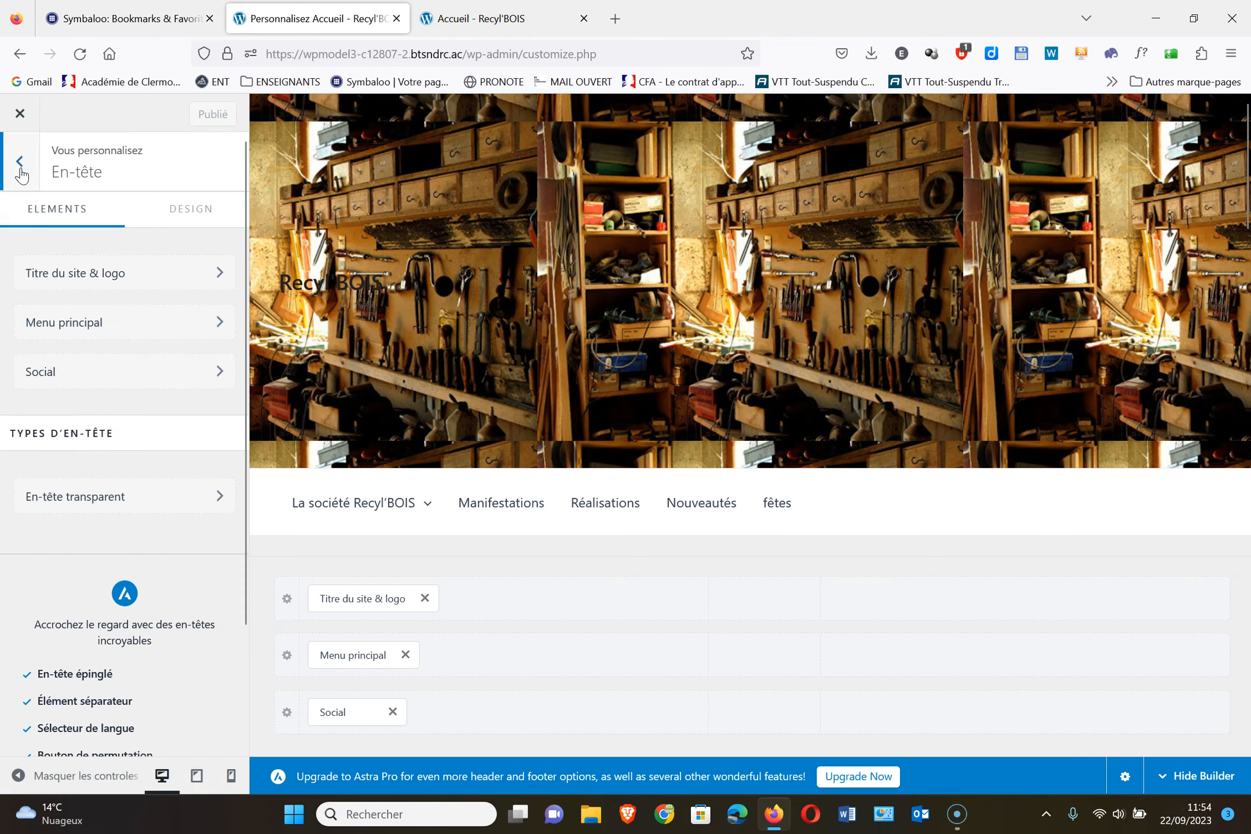
Set the site title's normal colour to white (FFFFFF) in Site Identity design options
click(20, 164)
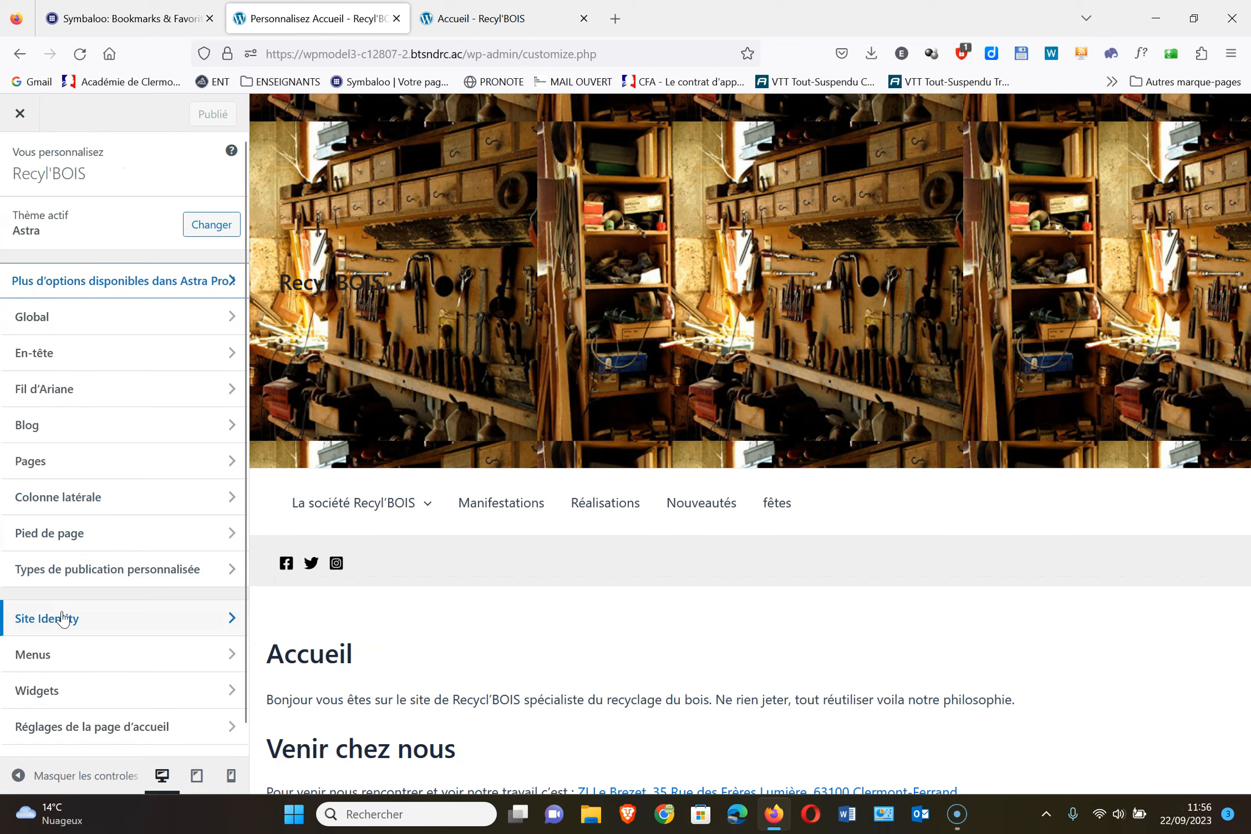
click(63, 618)
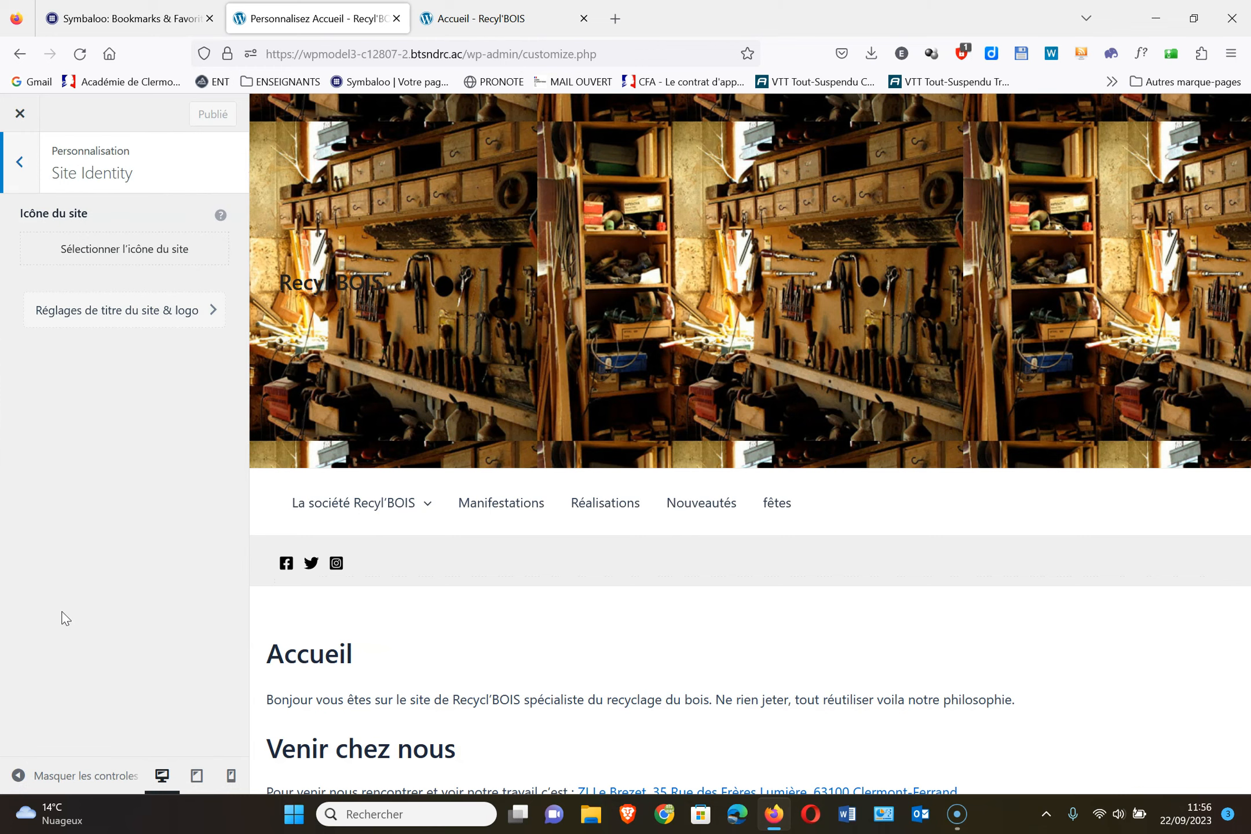
click(88, 320)
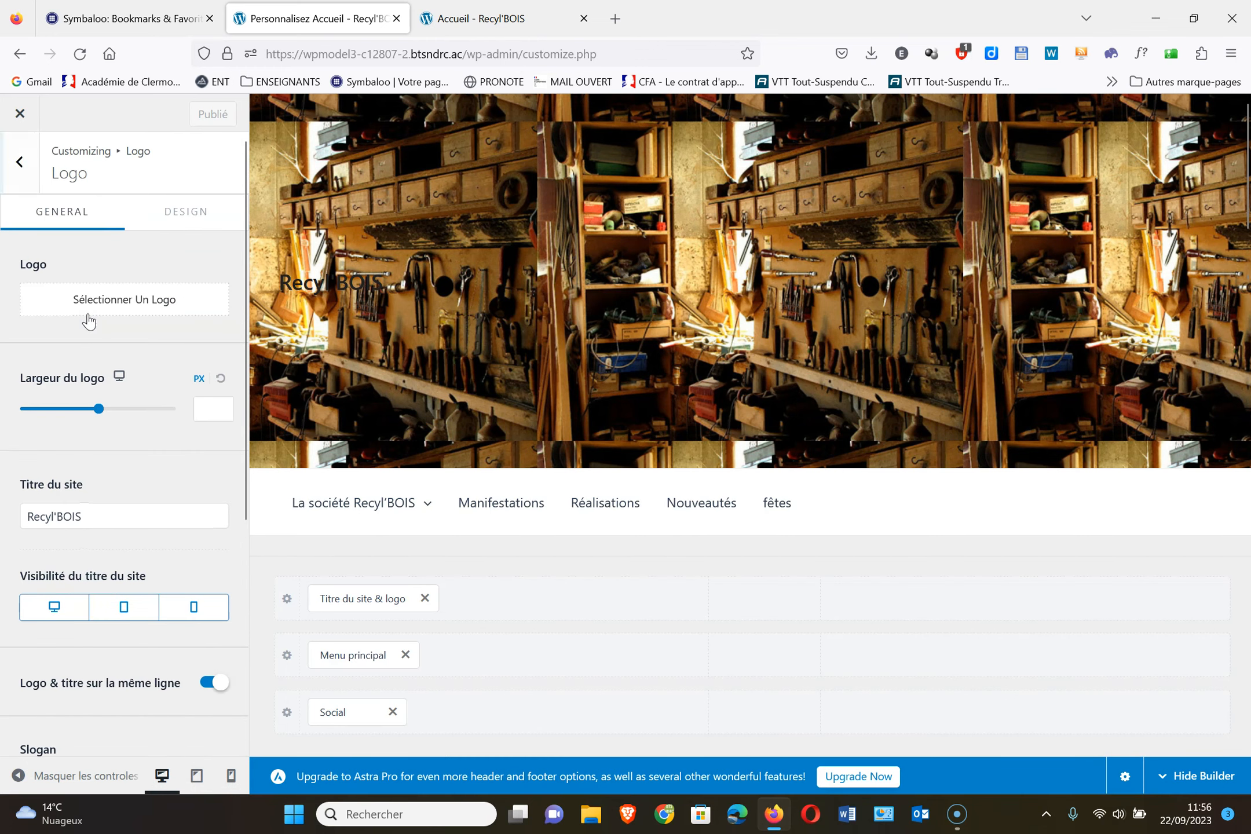
click(190, 221)
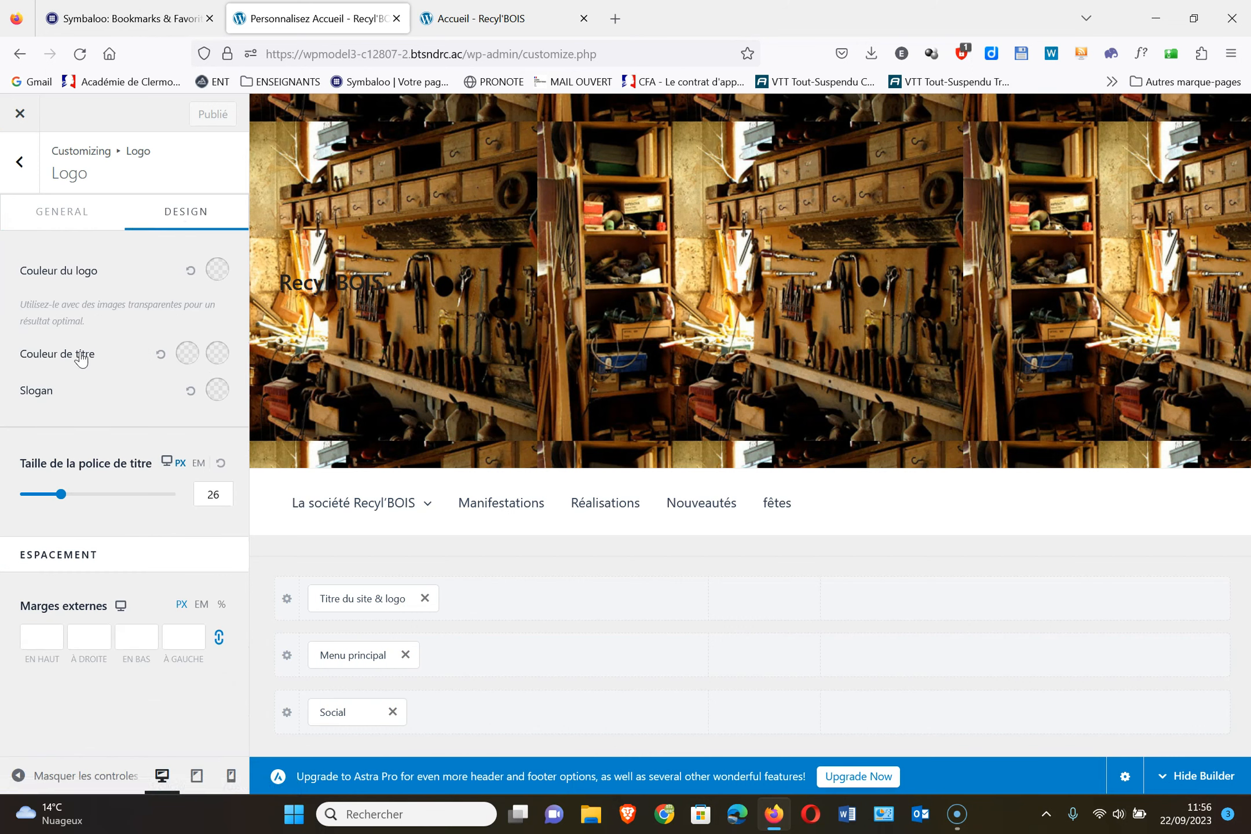
click(189, 355)
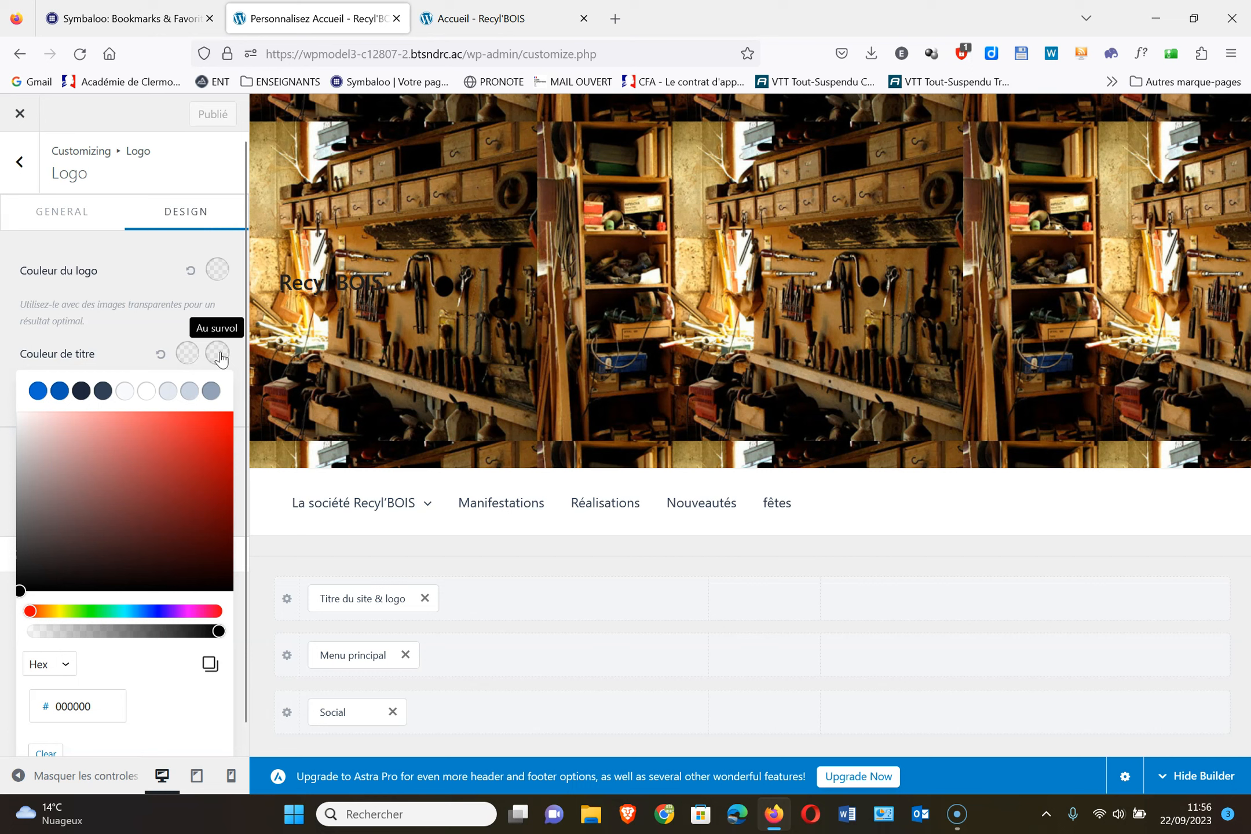
click(146, 392)
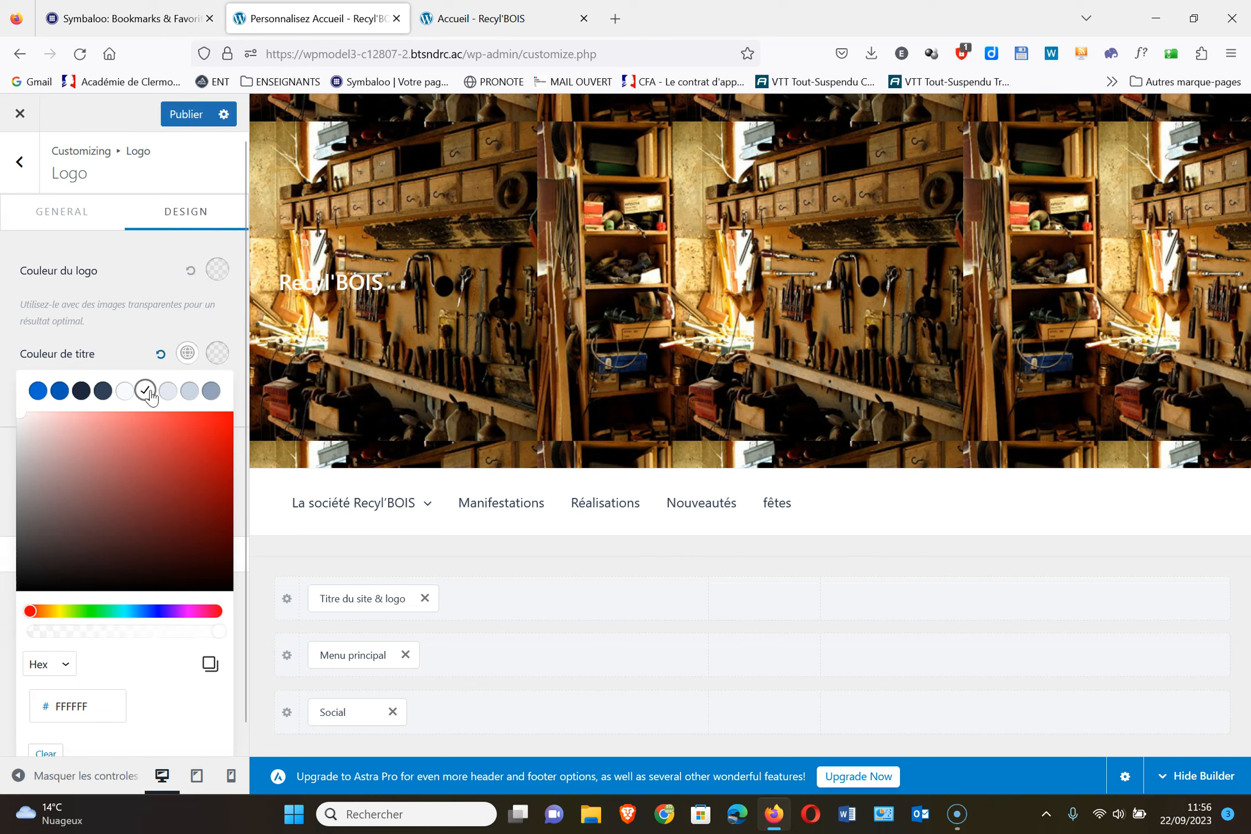
Set the title's hover colour to red DE1616 and publish
click(219, 348)
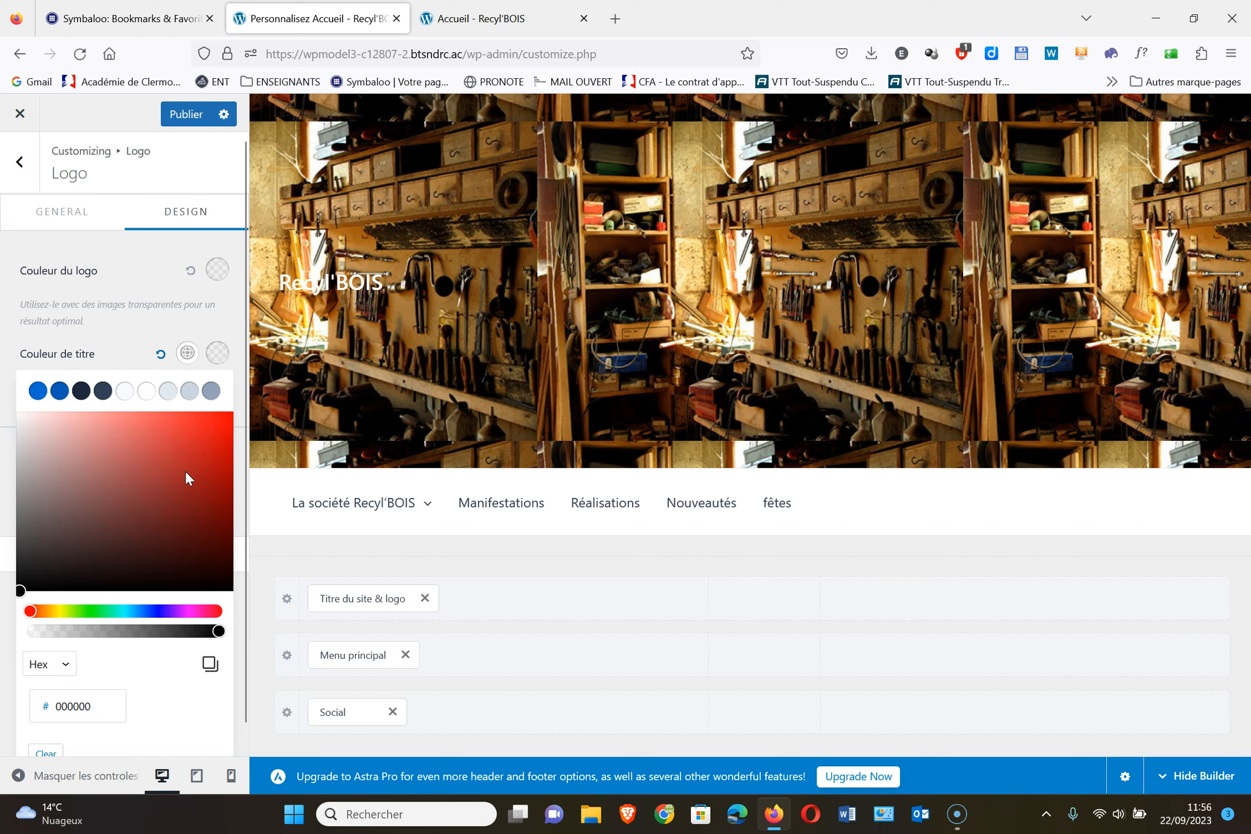
click(209, 436)
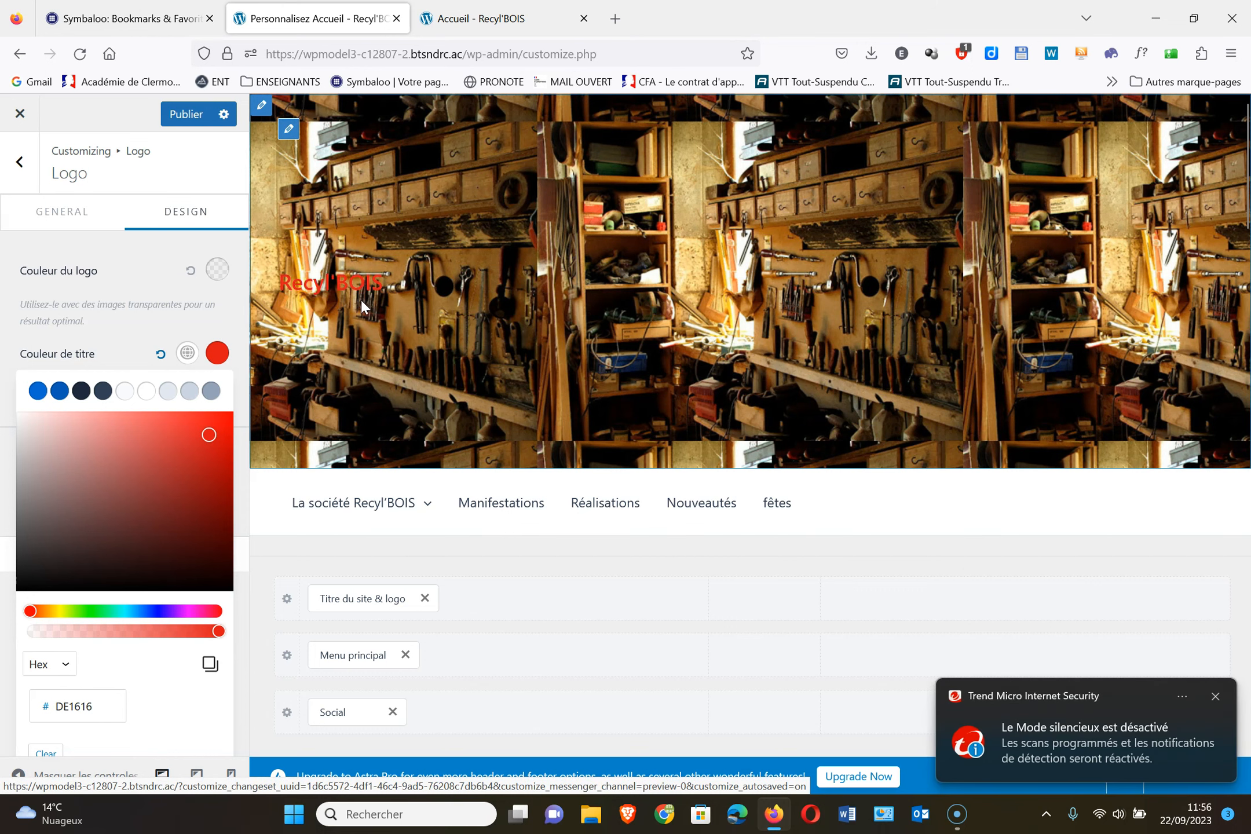
click(1217, 697)
click(186, 114)
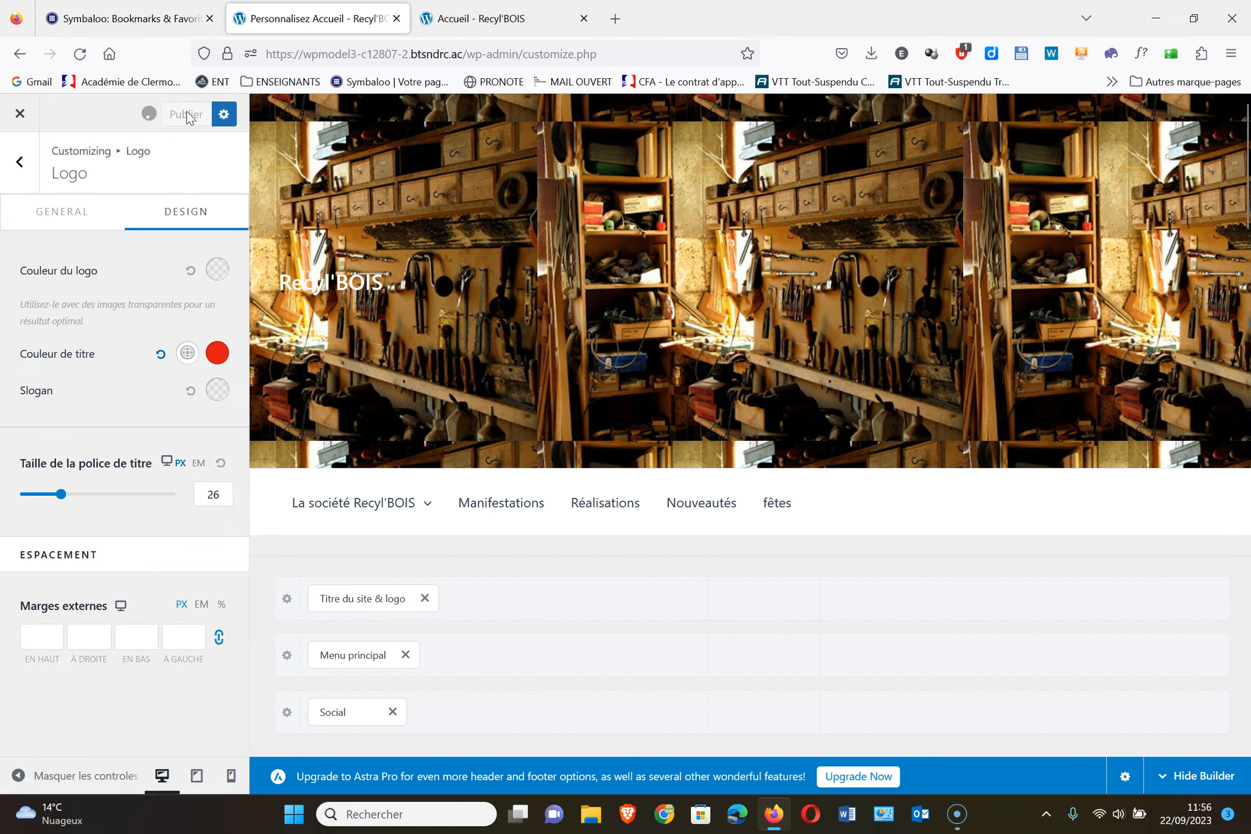
click(18, 165)
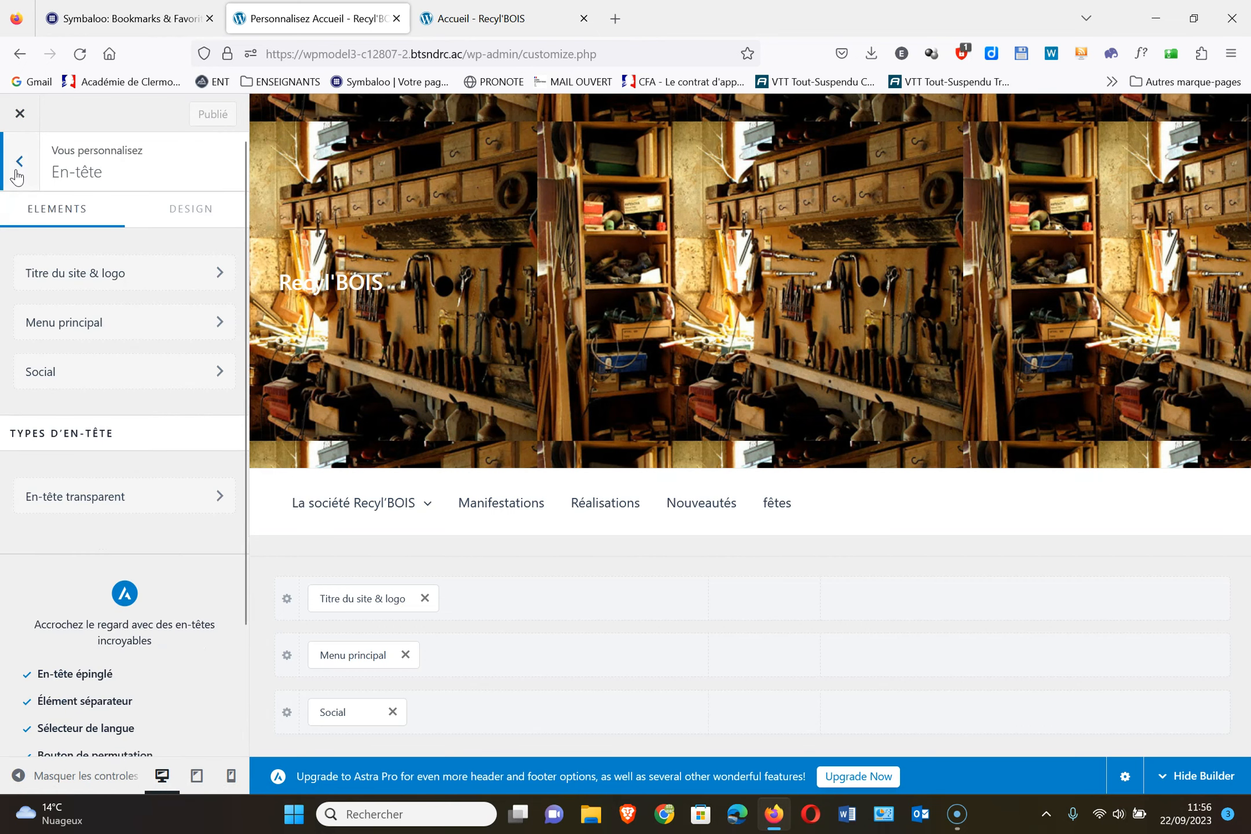
click(16, 172)
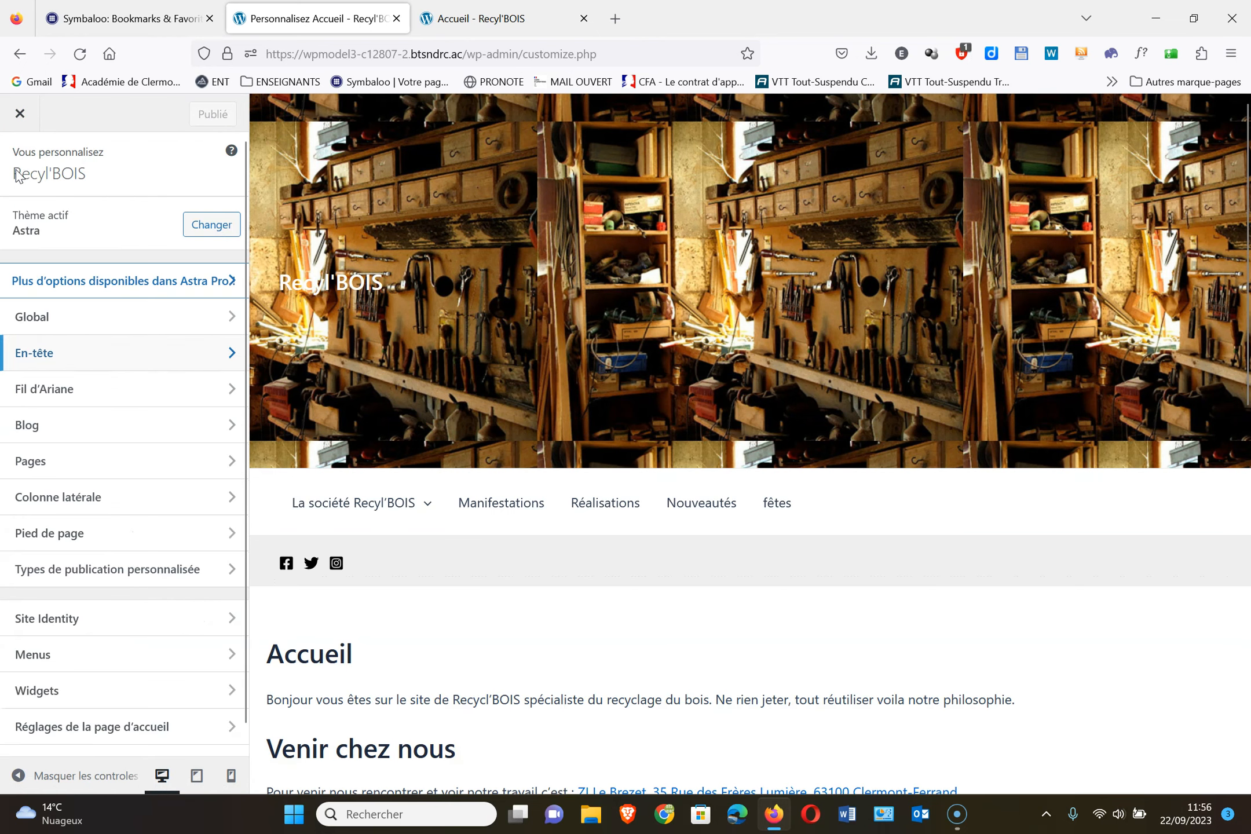
click(160, 360)
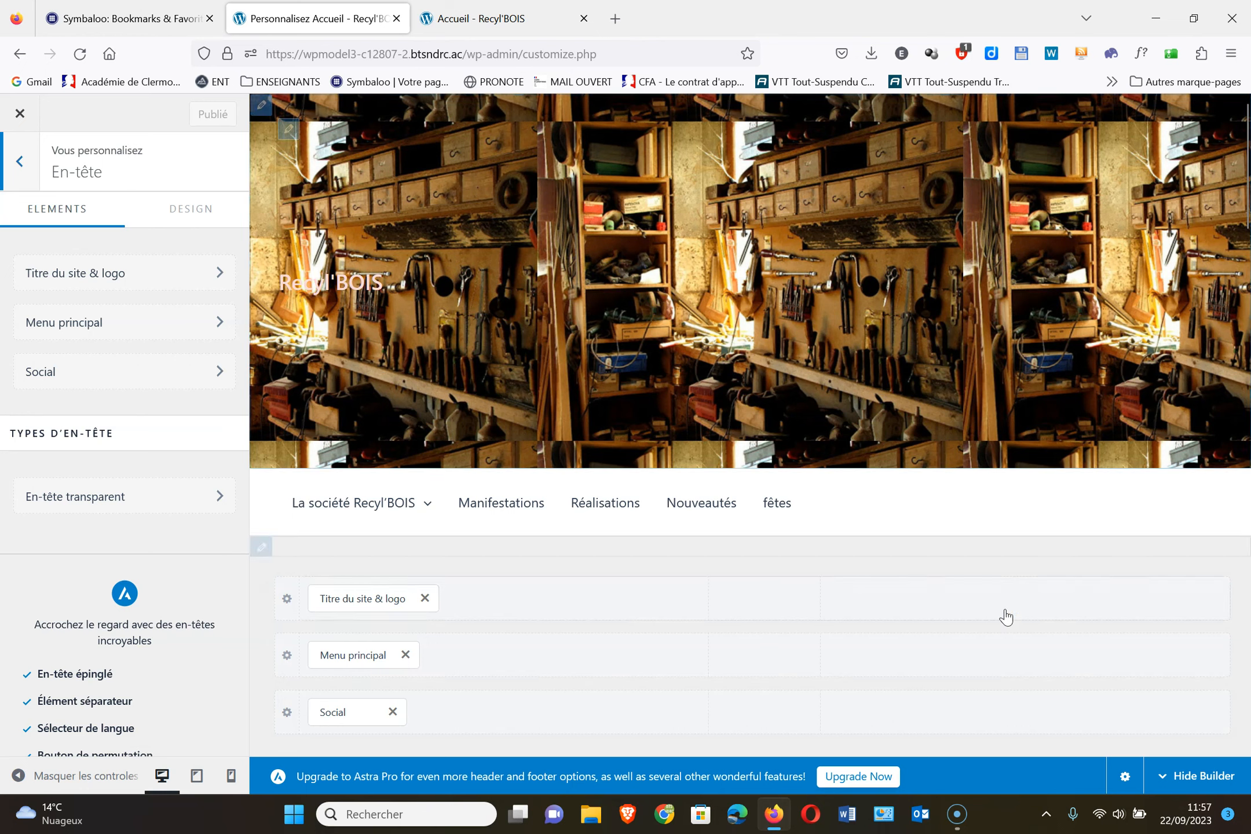
click(1039, 615)
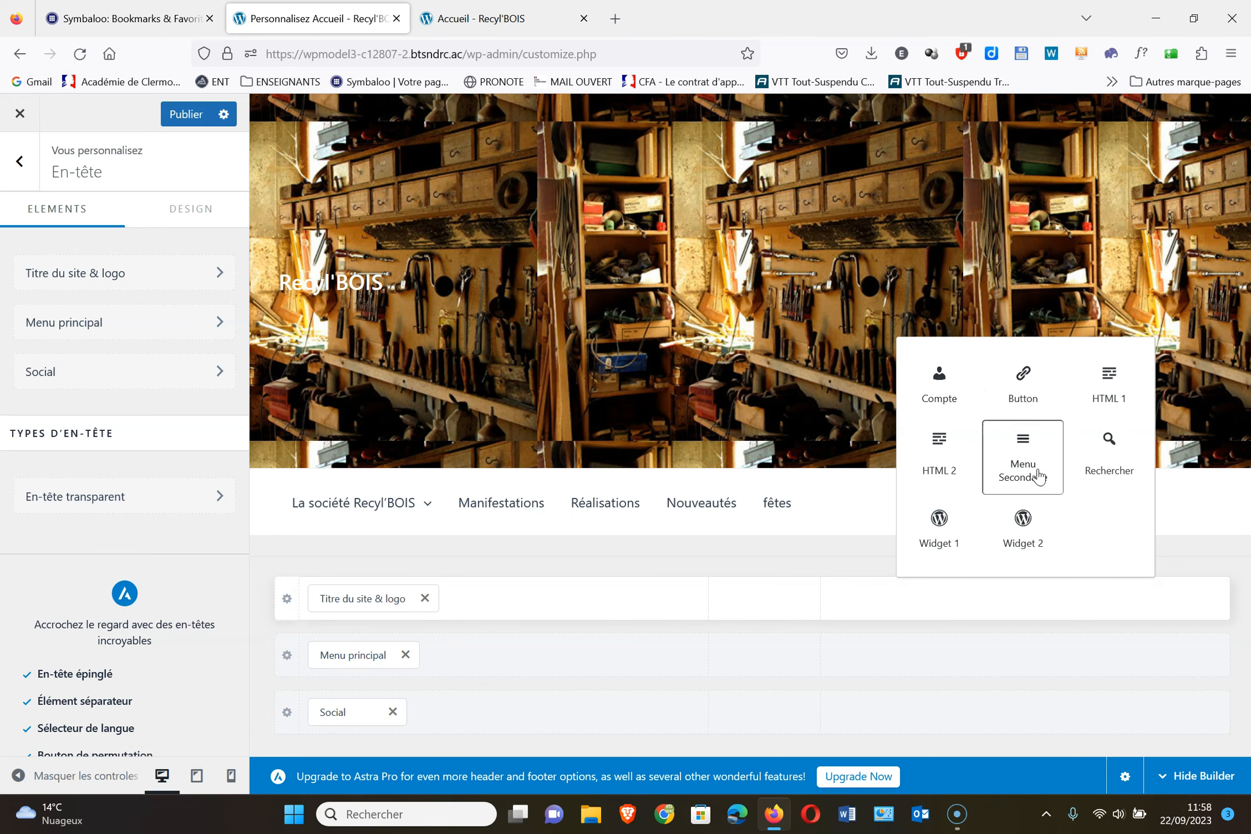
click(1225, 490)
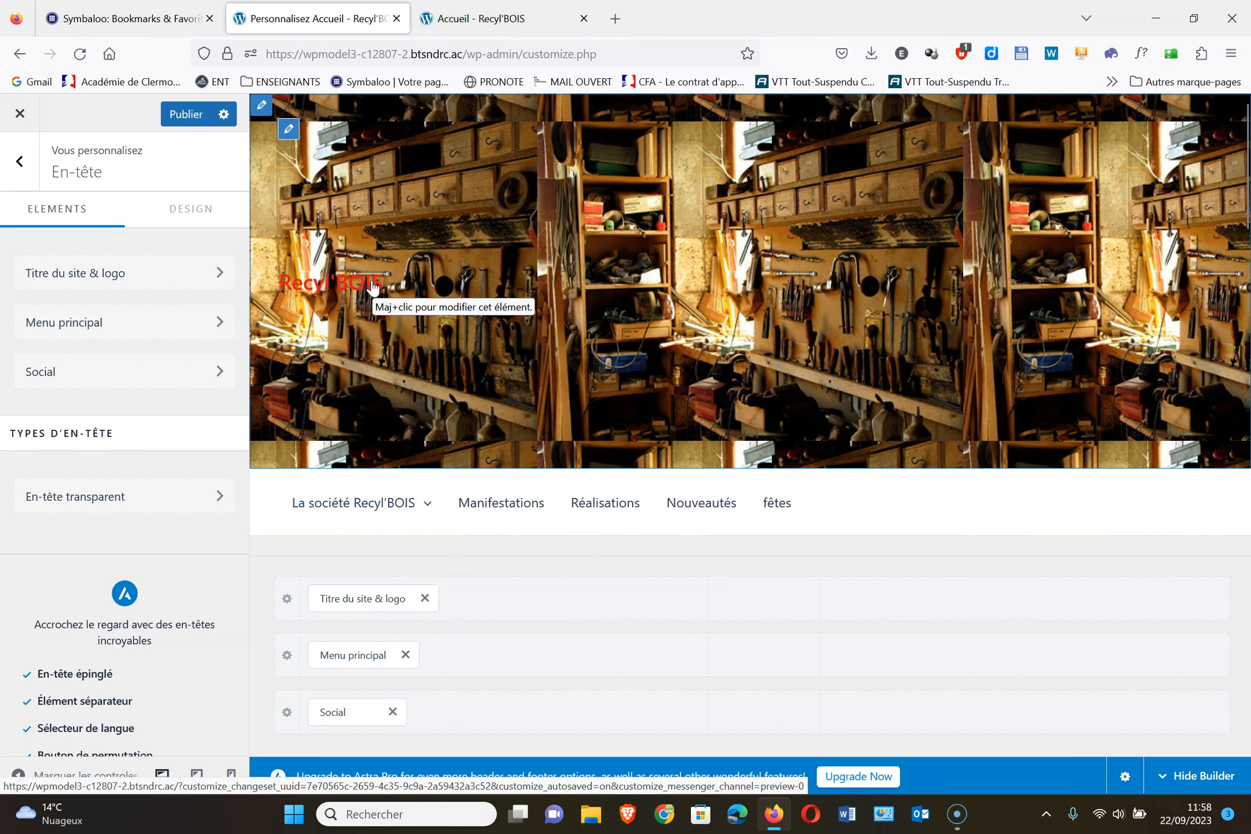
scroll(442, 376, down, 3)
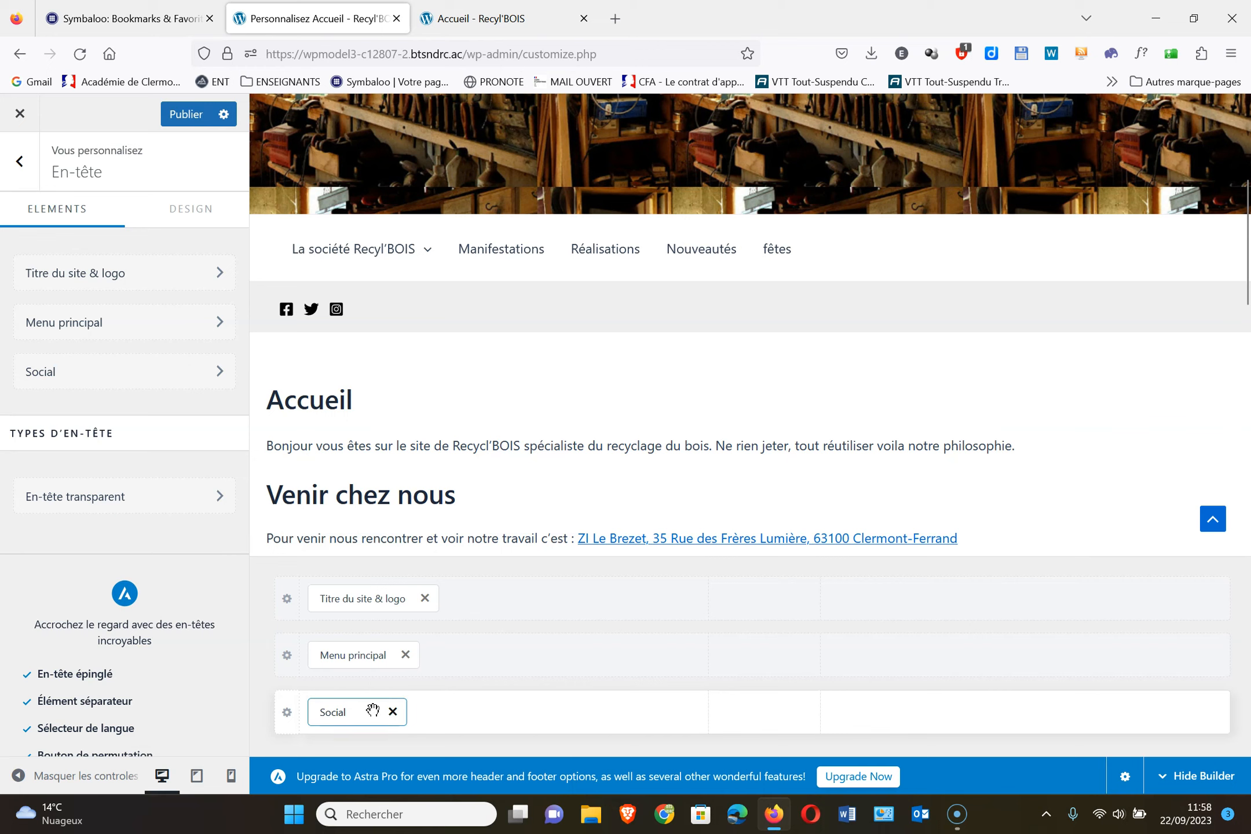
Move the Social element into the middle row's right cell beside Menu principal, then publish
drag(361, 716, 1132, 609)
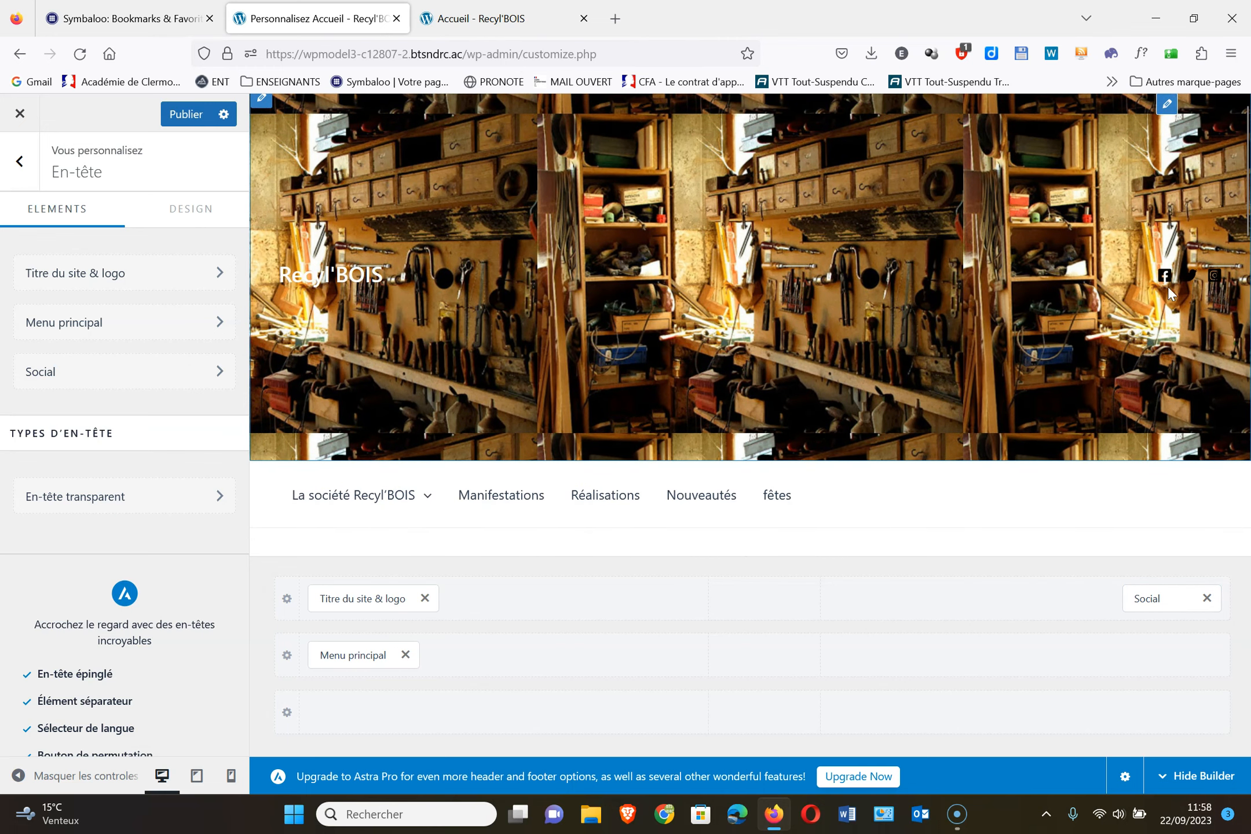
scroll(1023, 362, down, 5)
drag(1161, 596, 1159, 654)
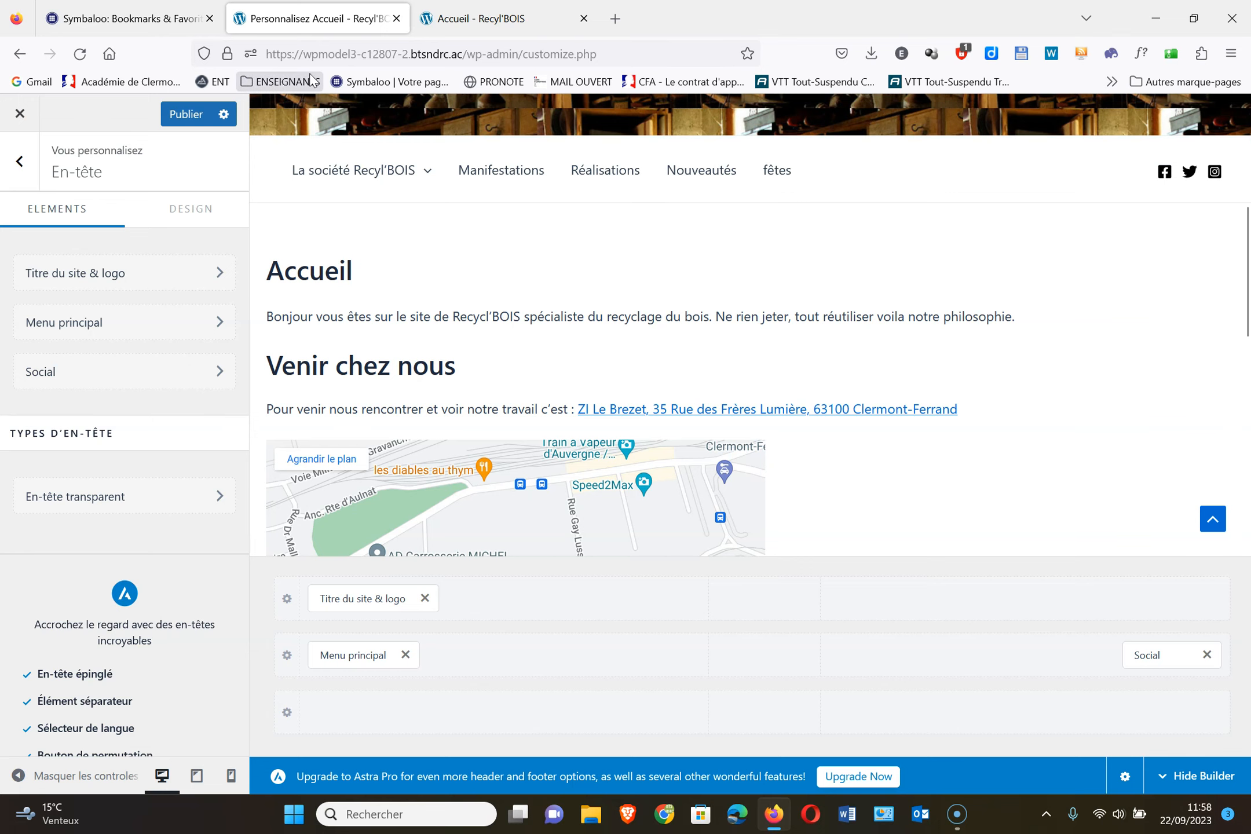
click(184, 114)
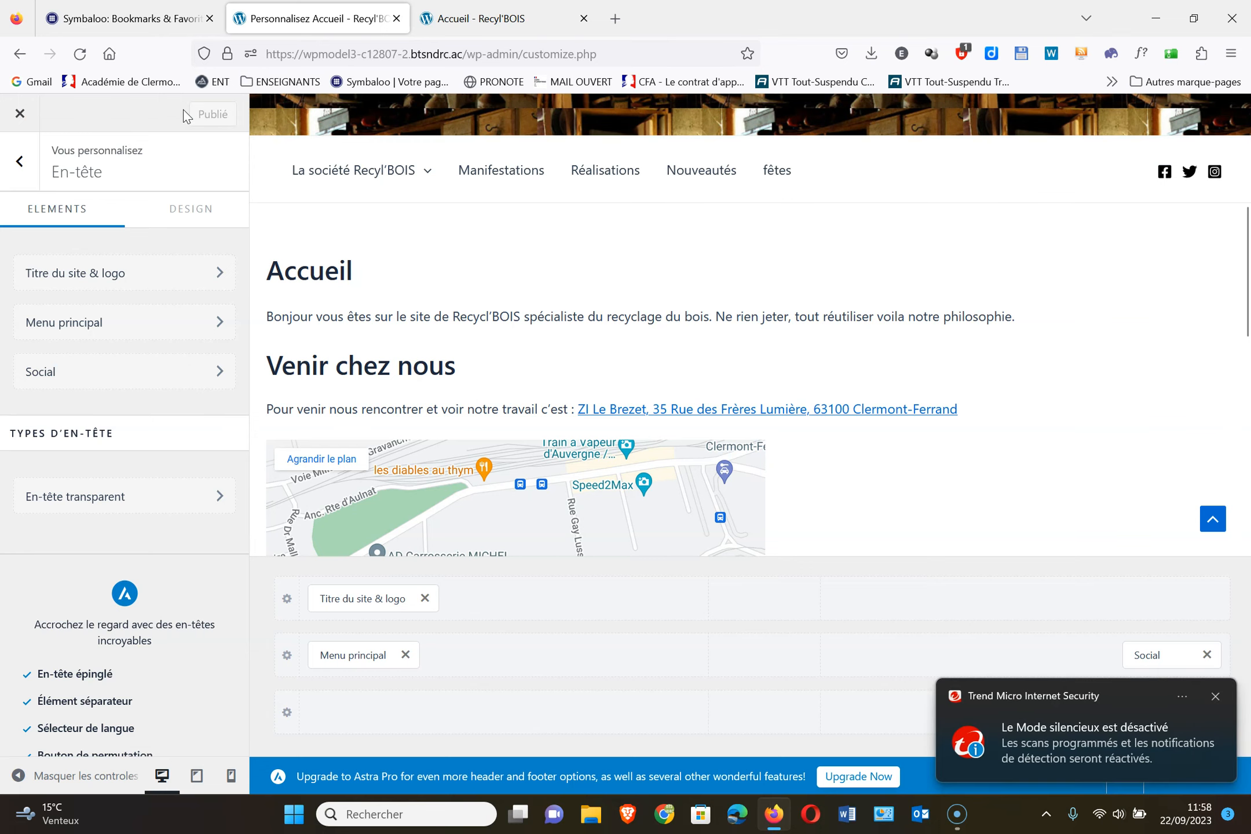
Open the Pied de page footer builder and list the elements available for its top row
click(20, 163)
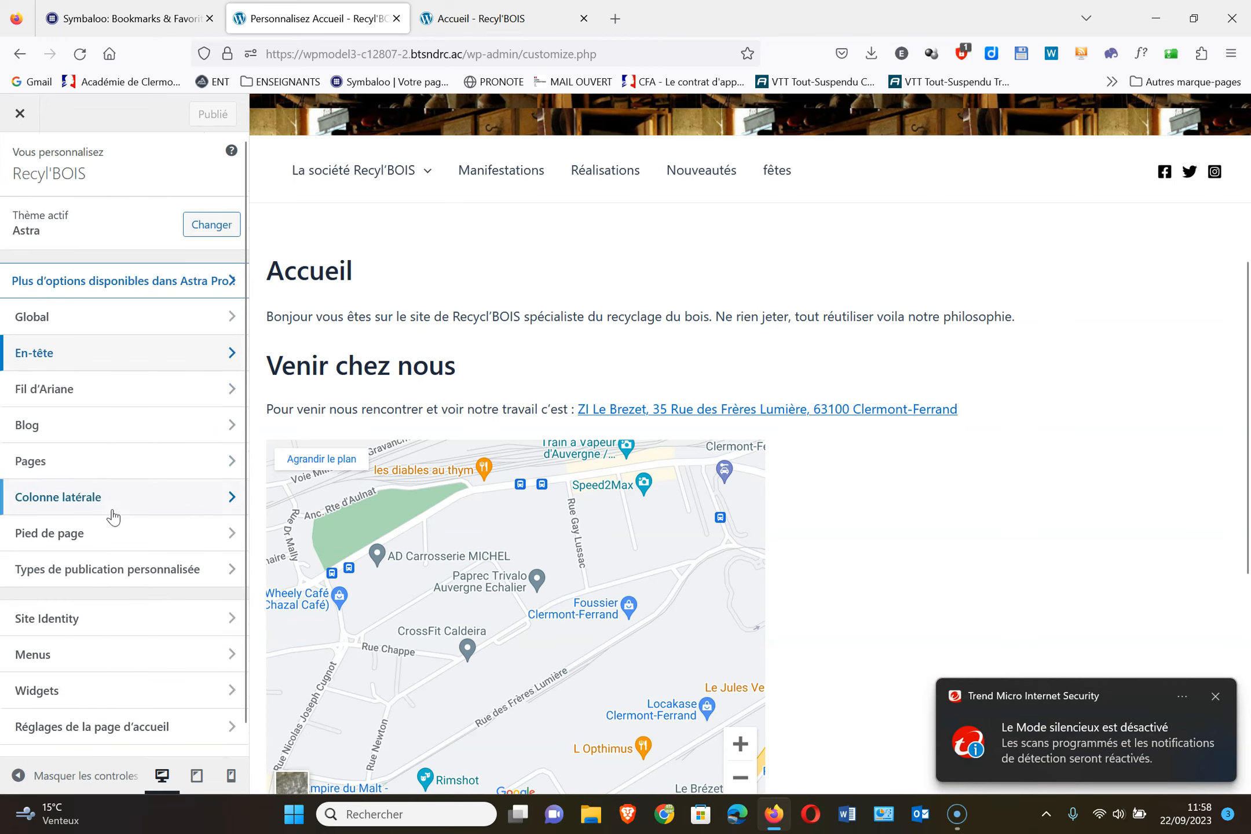
click(109, 540)
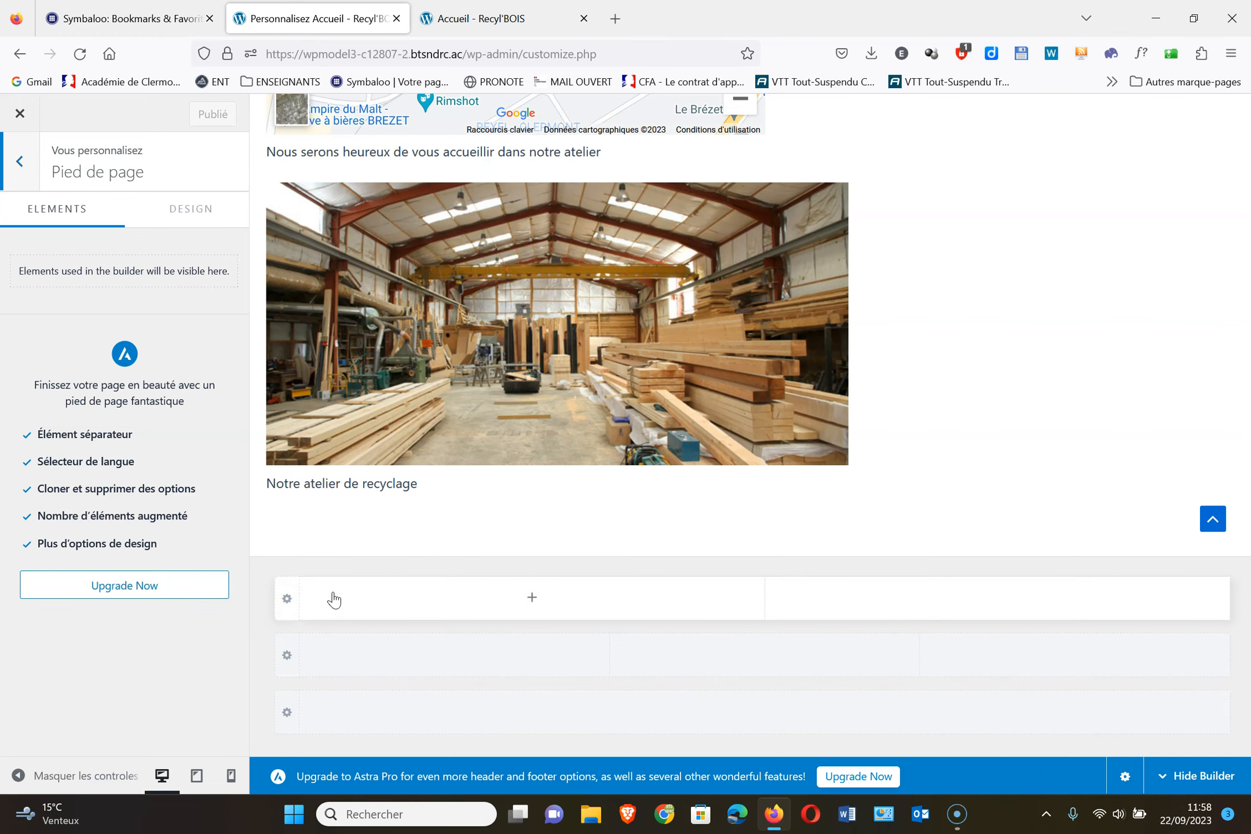
click(532, 599)
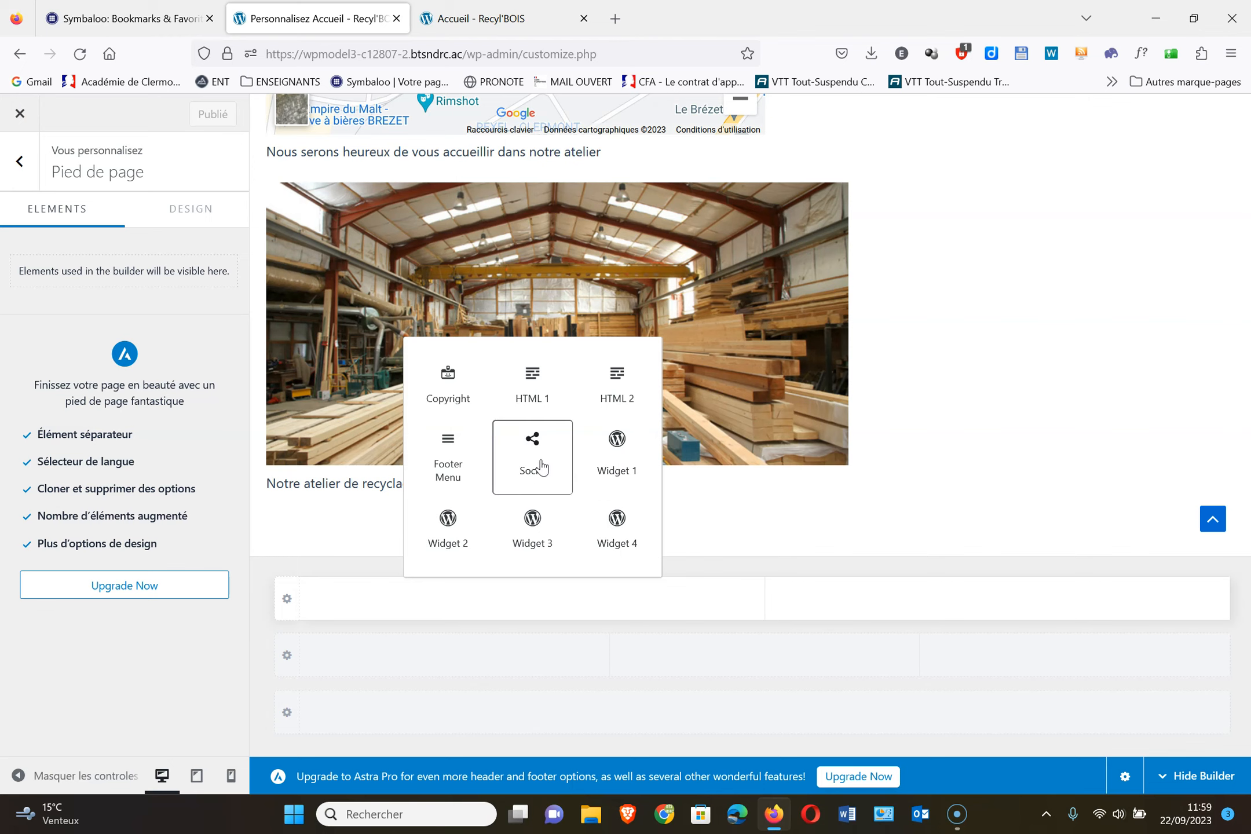
Add Widget 1 to the footer's top row with an empty paragraph block
click(609, 466)
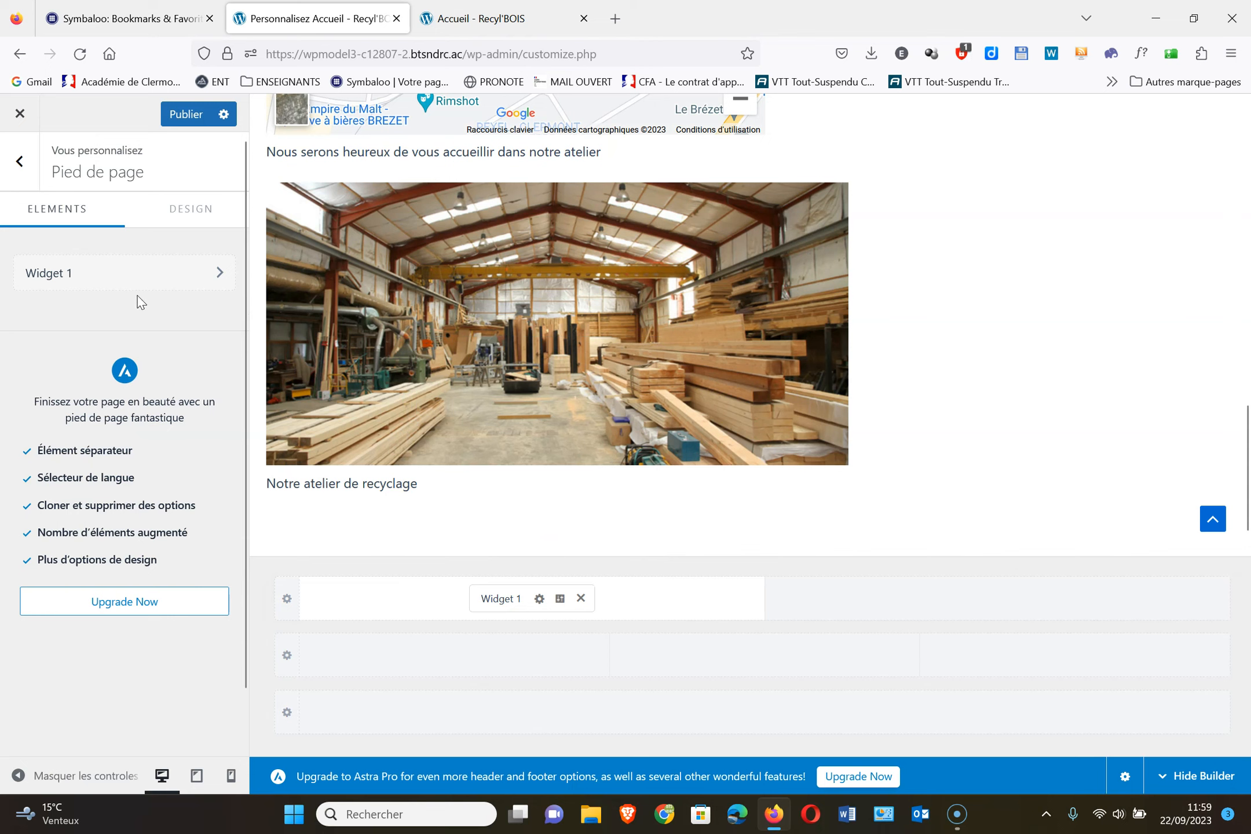
click(539, 600)
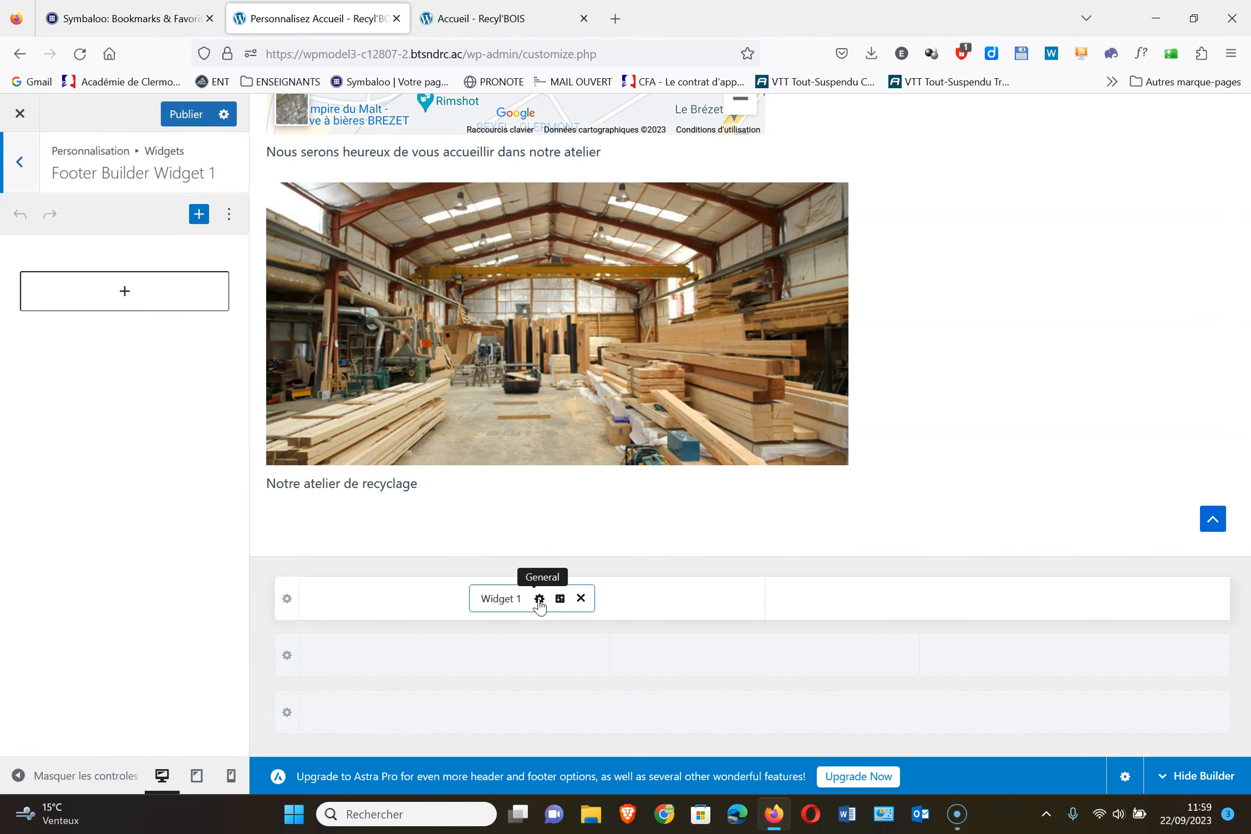
click(110, 296)
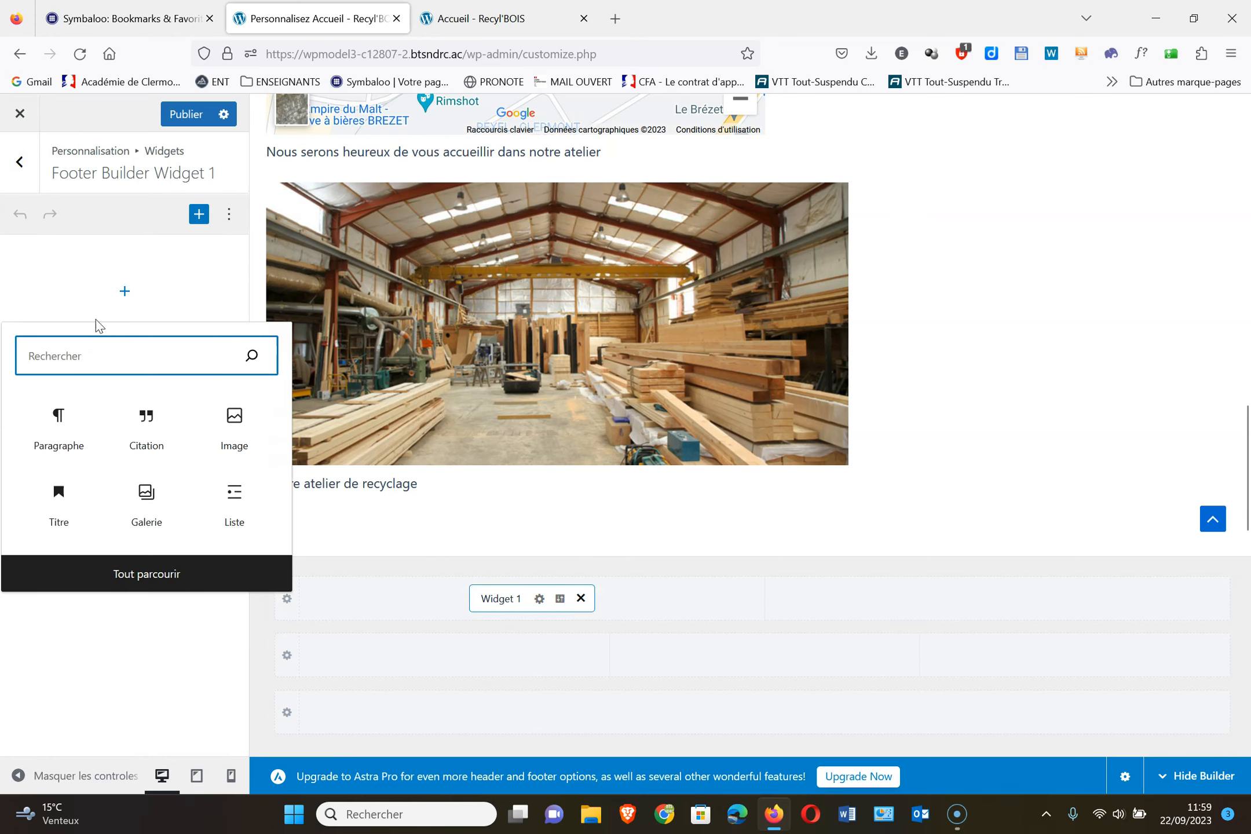
click(61, 420)
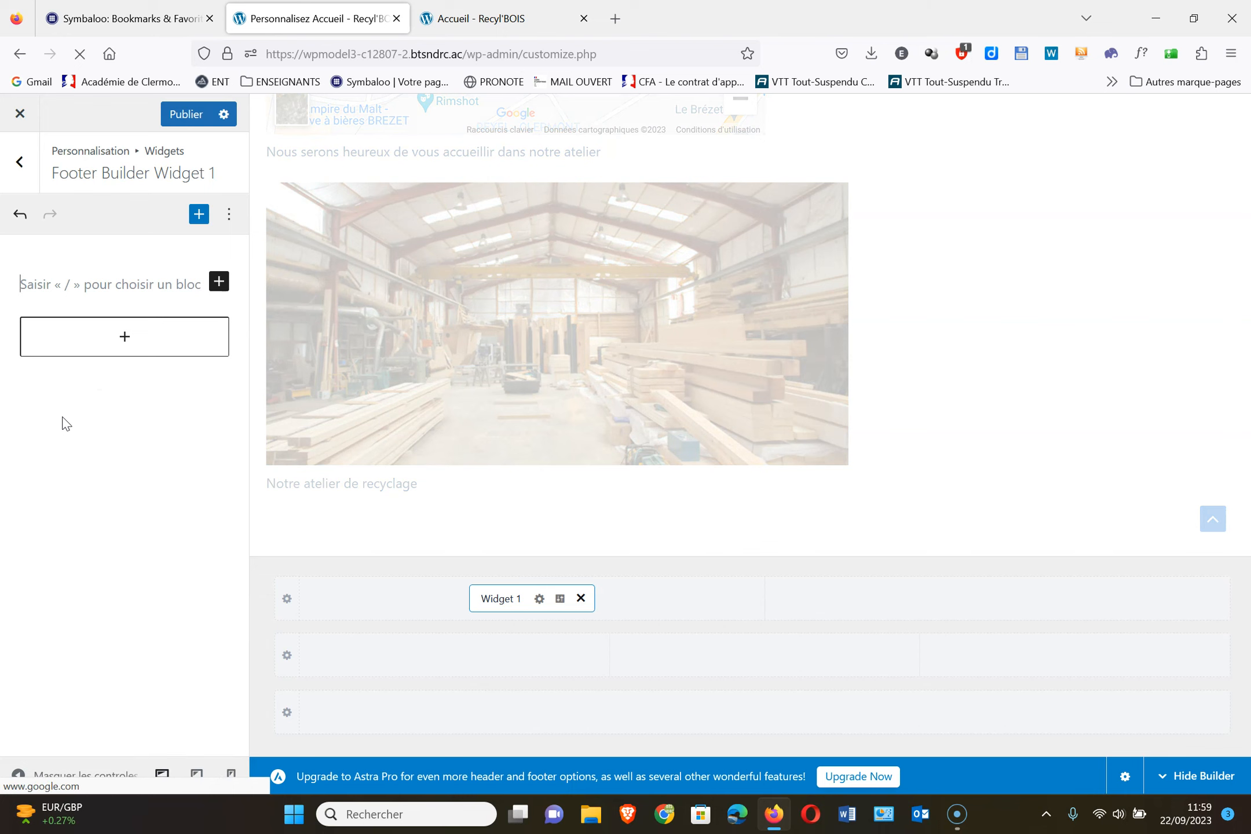
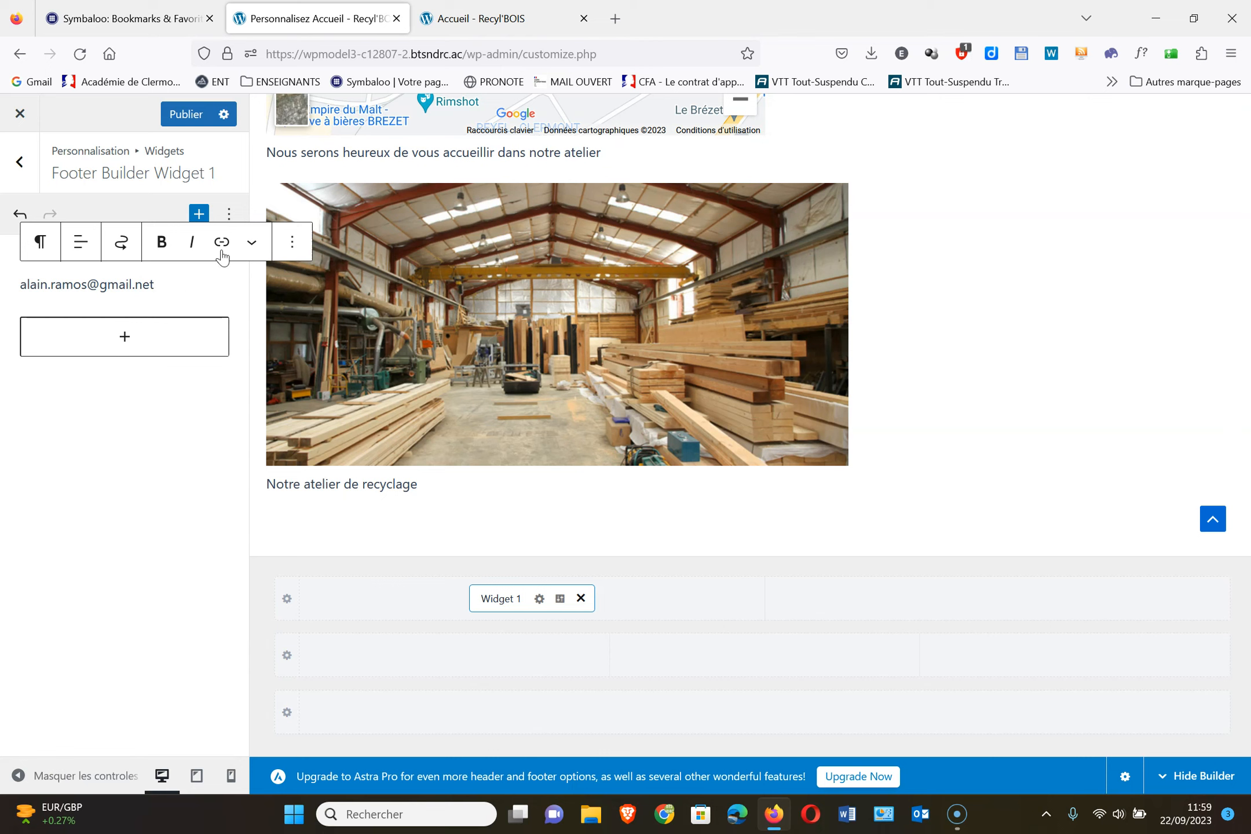
Enter the contact e-mail address, make it a mailto link, and publish
drag(184, 284, 22, 287)
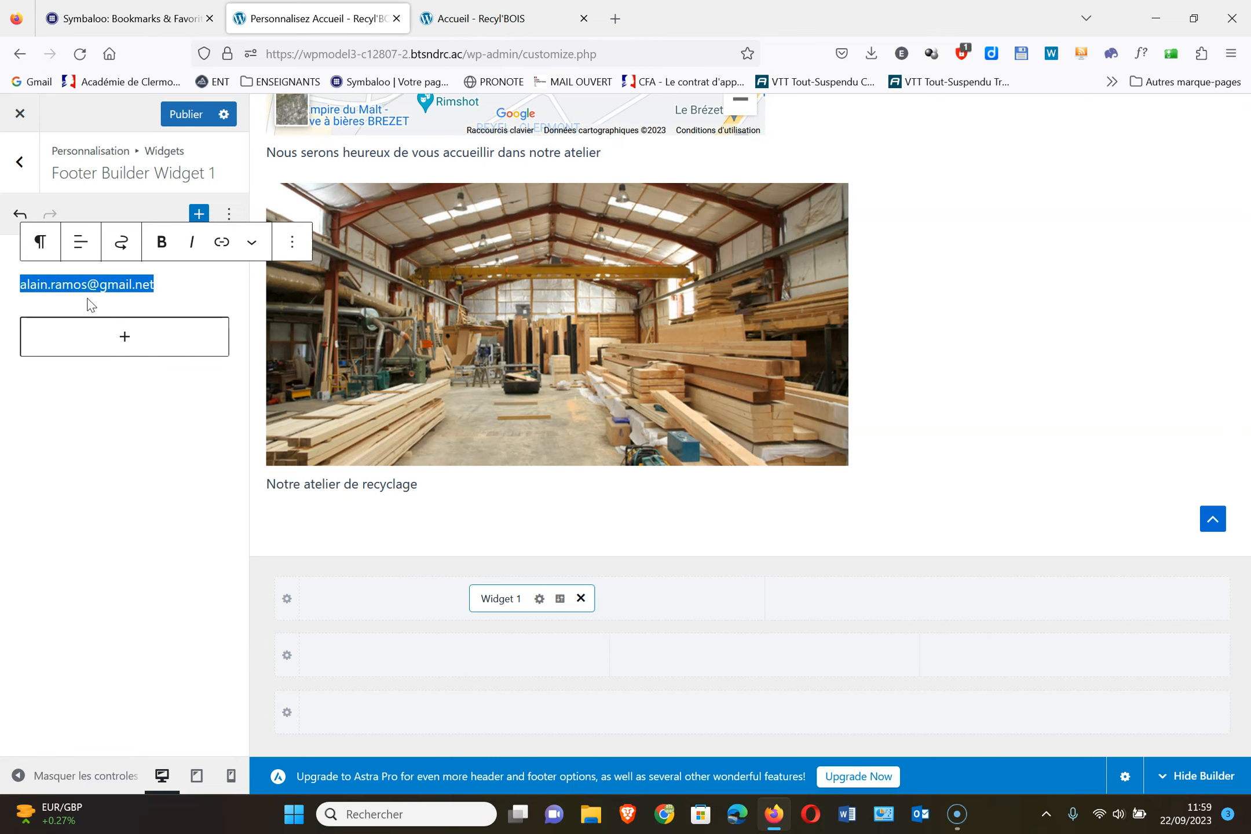
click(222, 242)
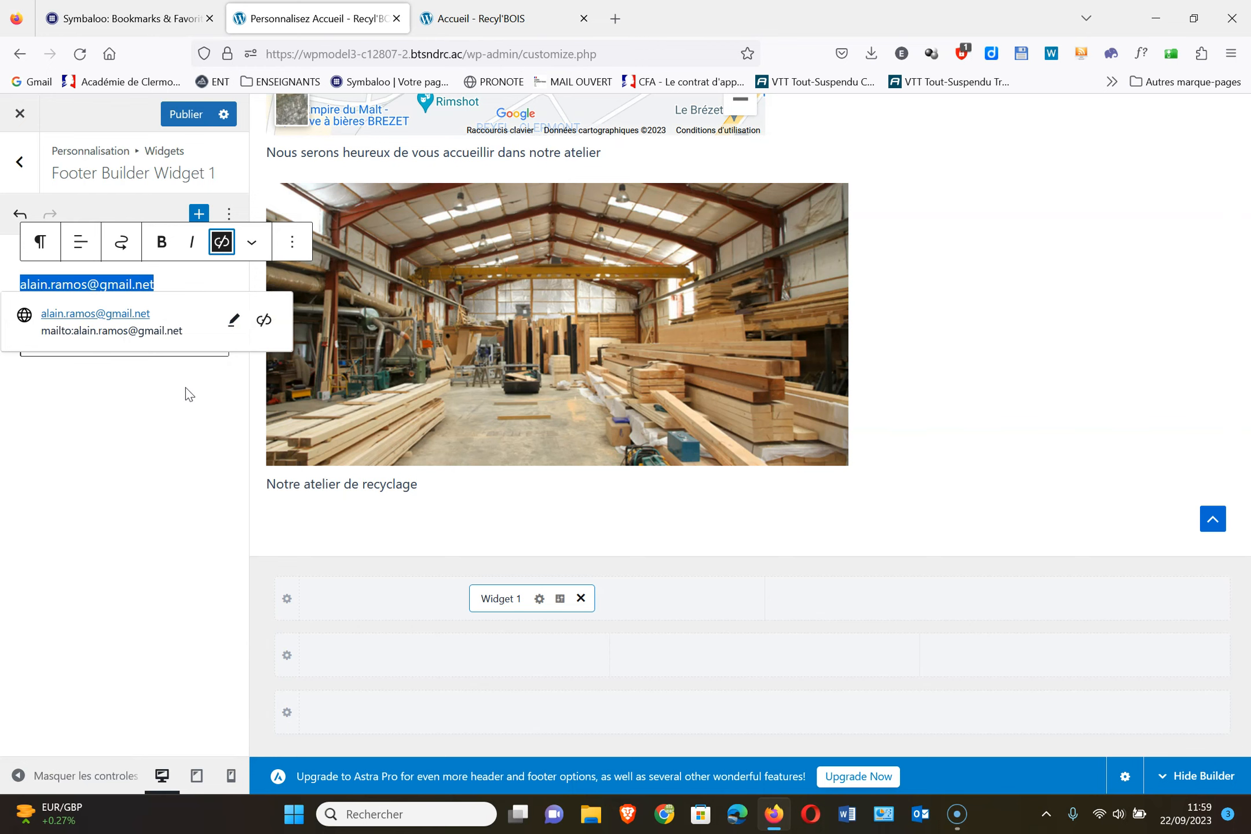
click(206, 409)
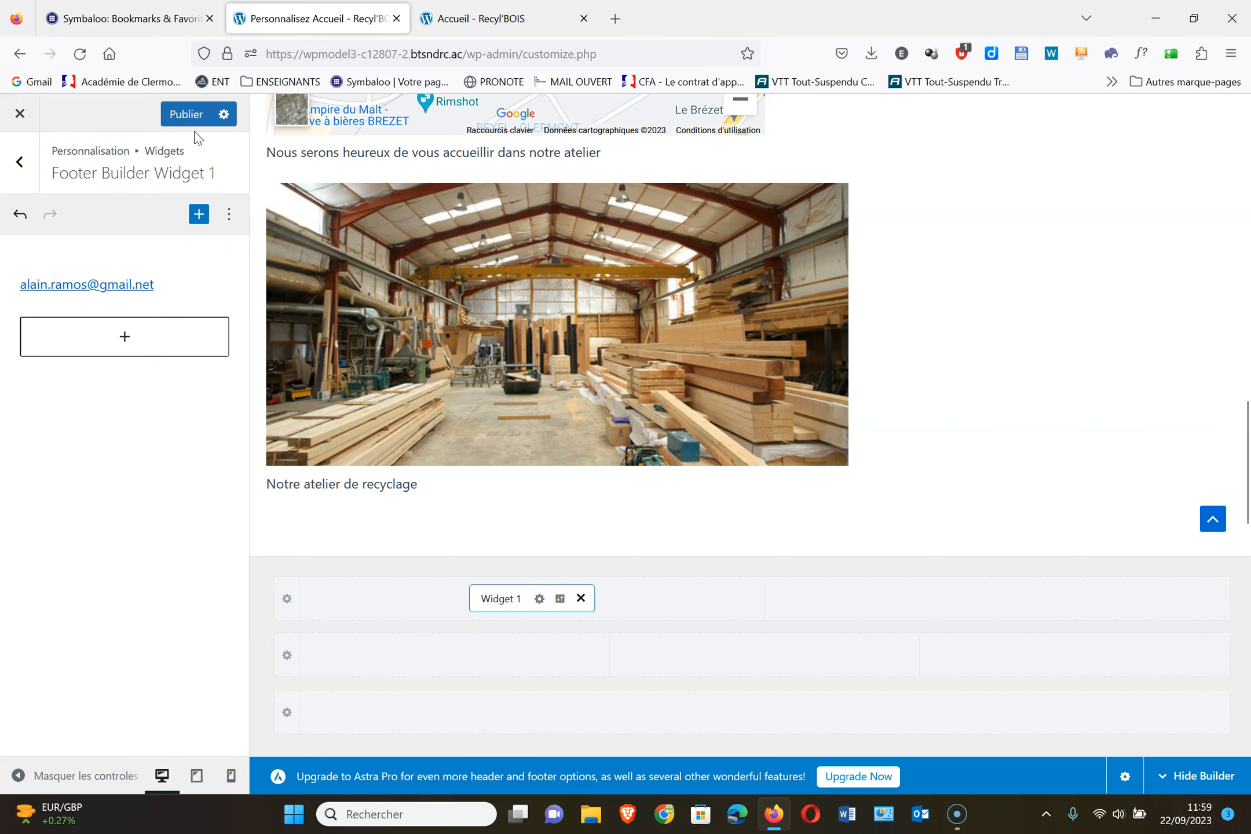
click(186, 114)
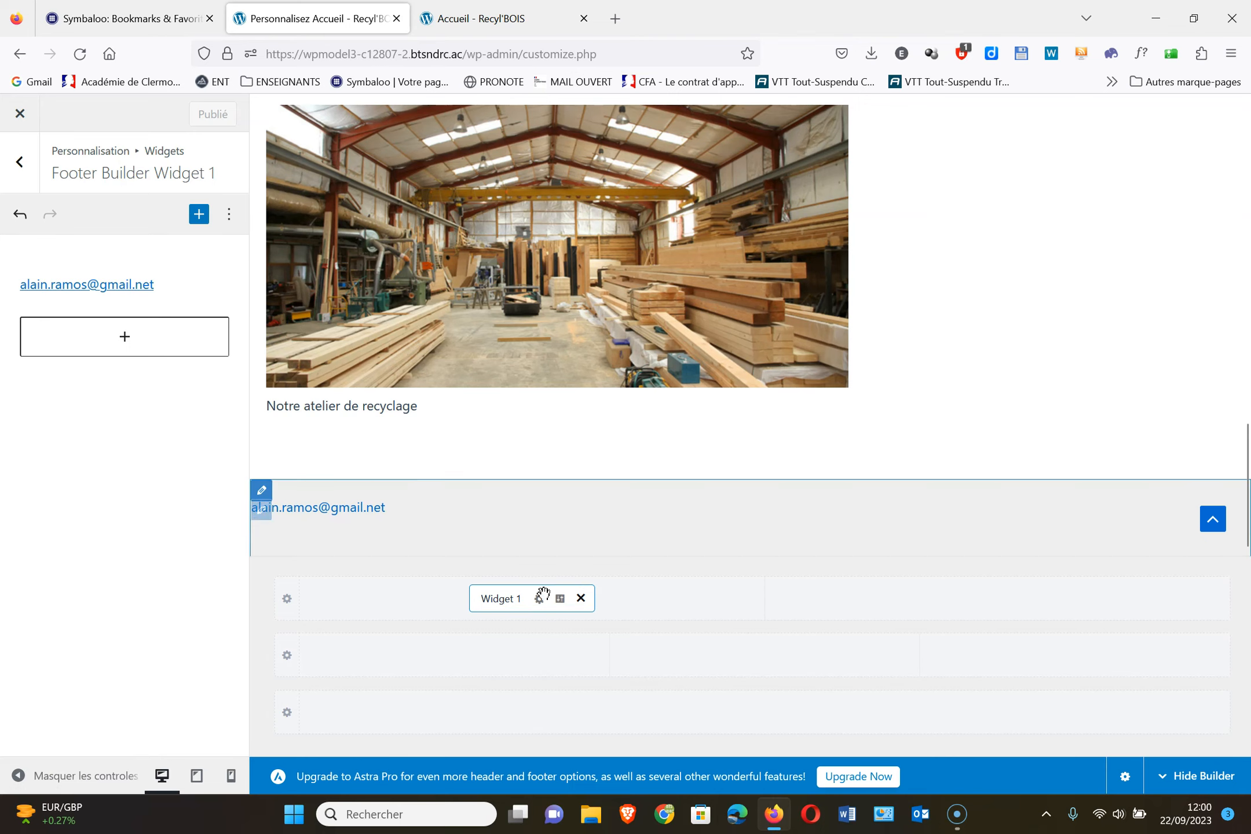
Add a Copyright widget, move it into the bottom footer row, and publish
click(778, 660)
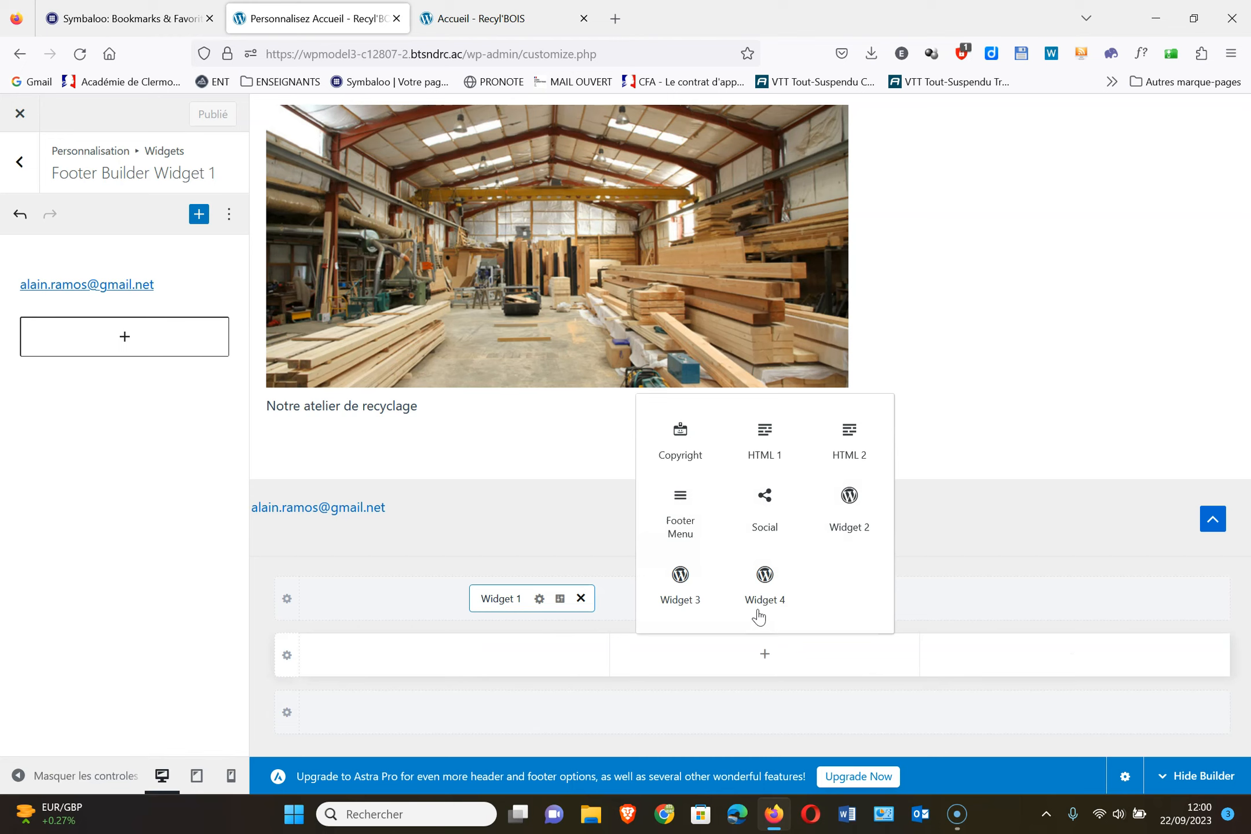
click(681, 433)
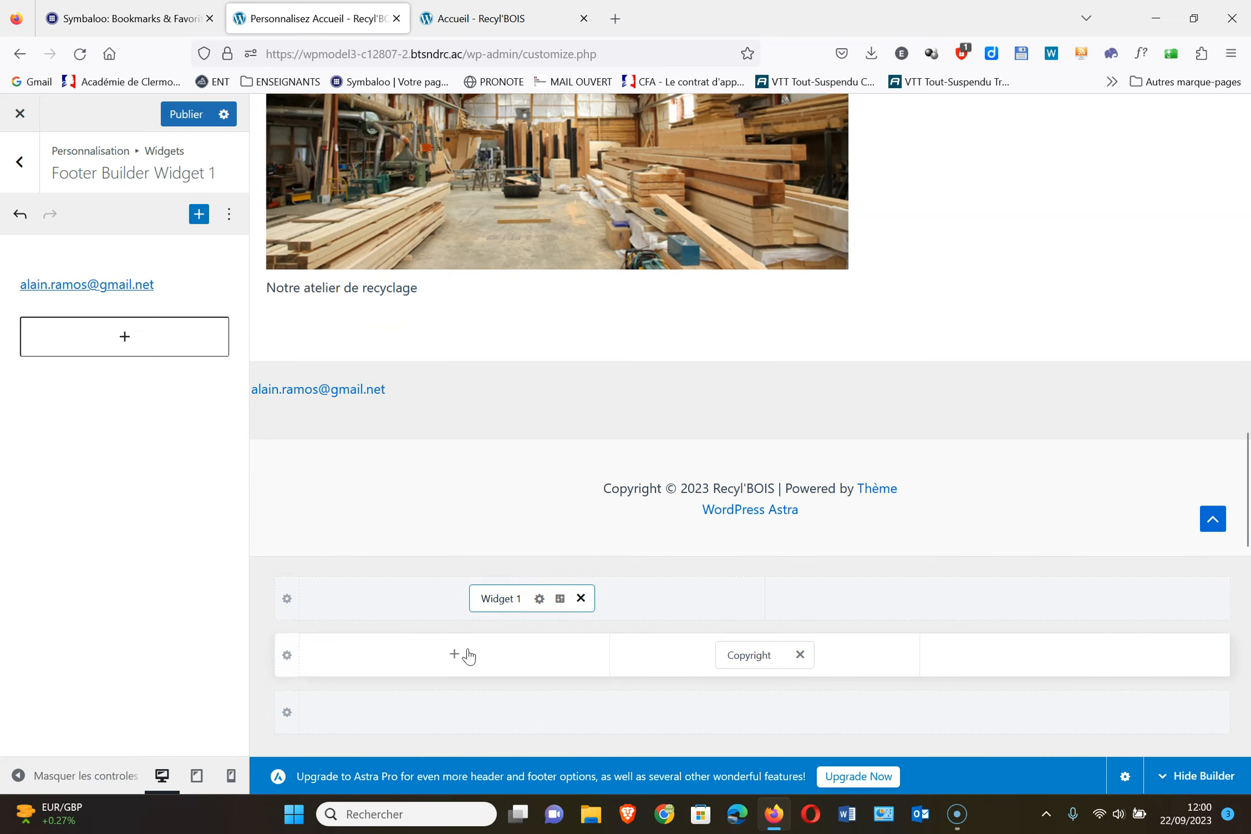
drag(765, 654, 750, 719)
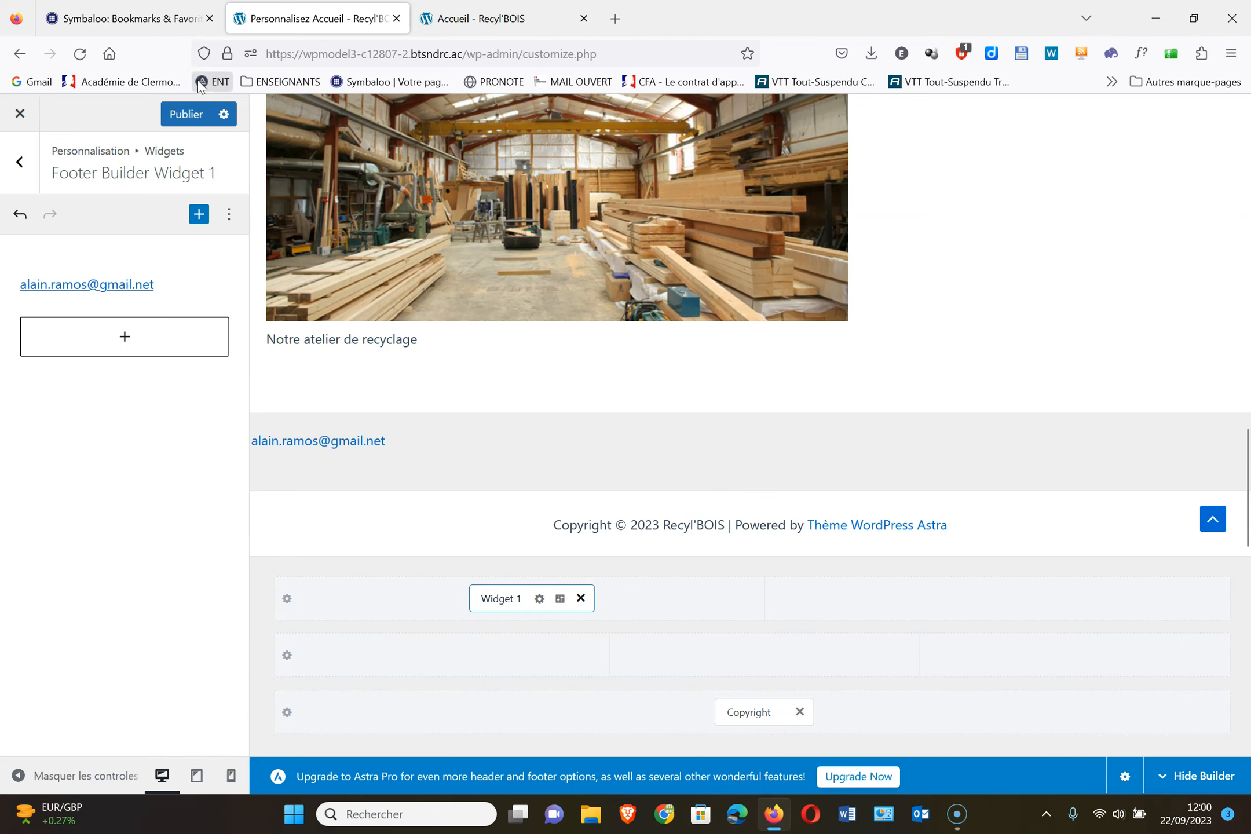
click(186, 110)
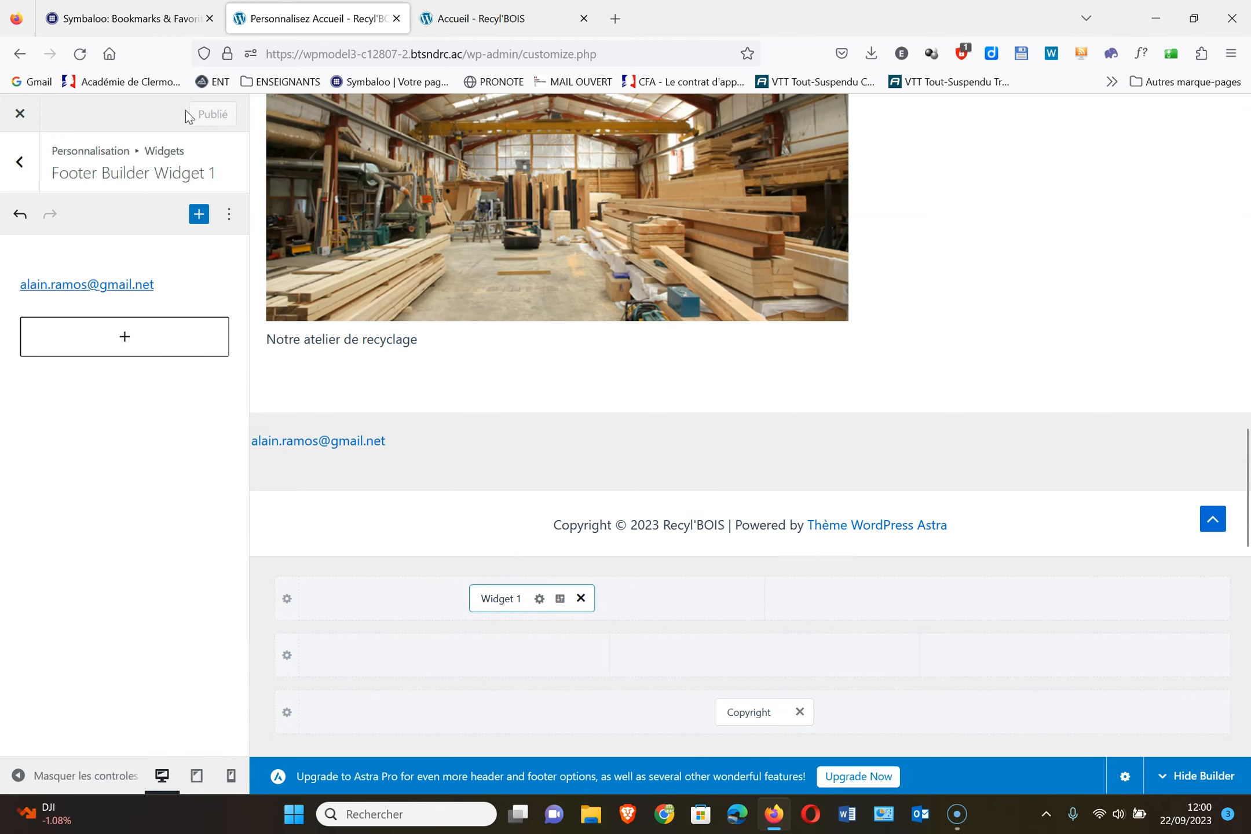
click(22, 161)
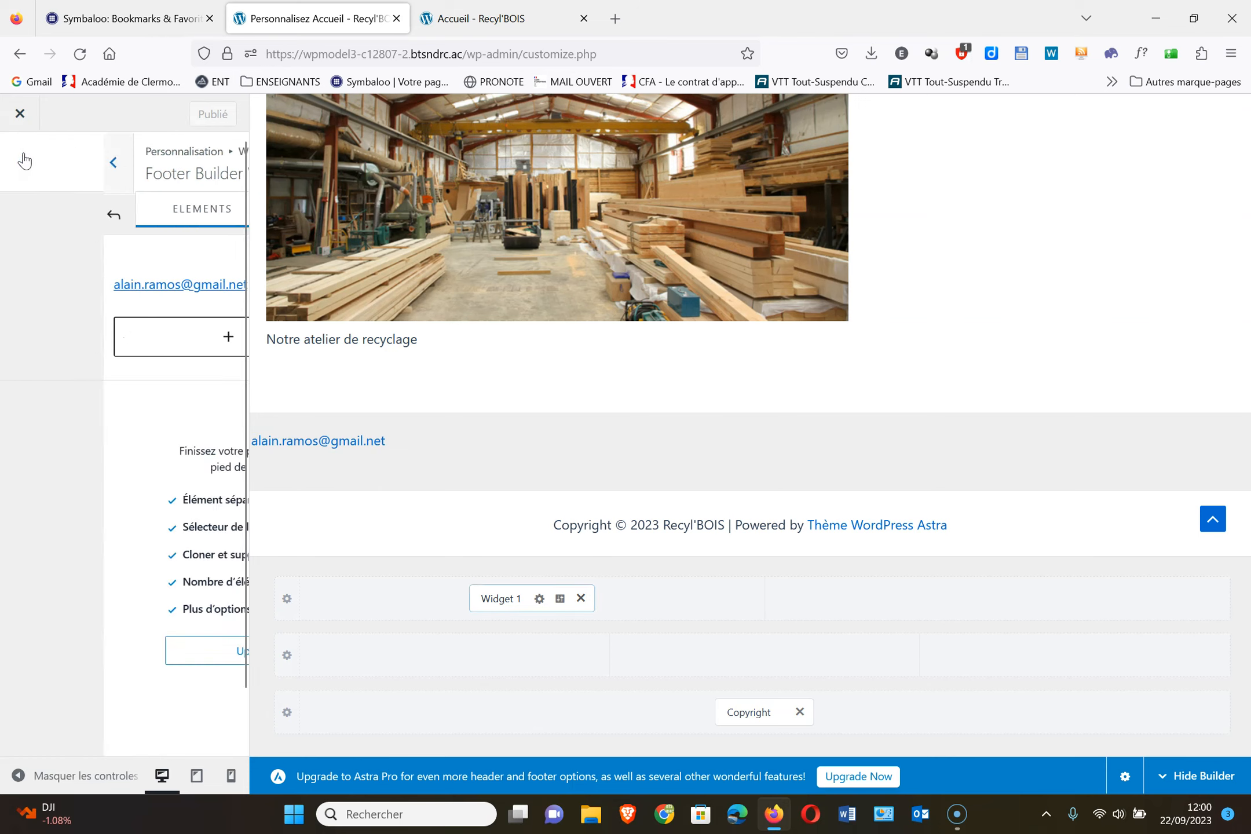
Set the Fil d'Ariane header position to À l'intérieur
click(23, 161)
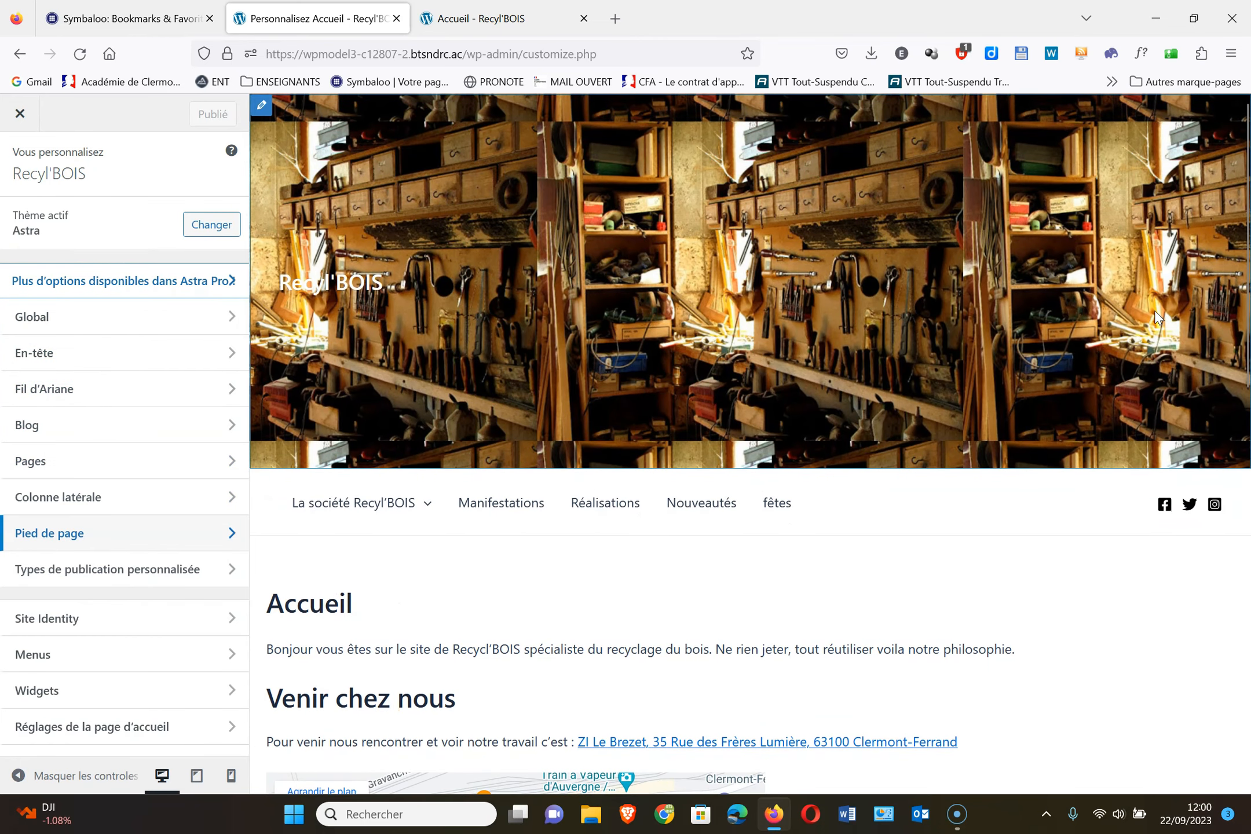
click(108, 390)
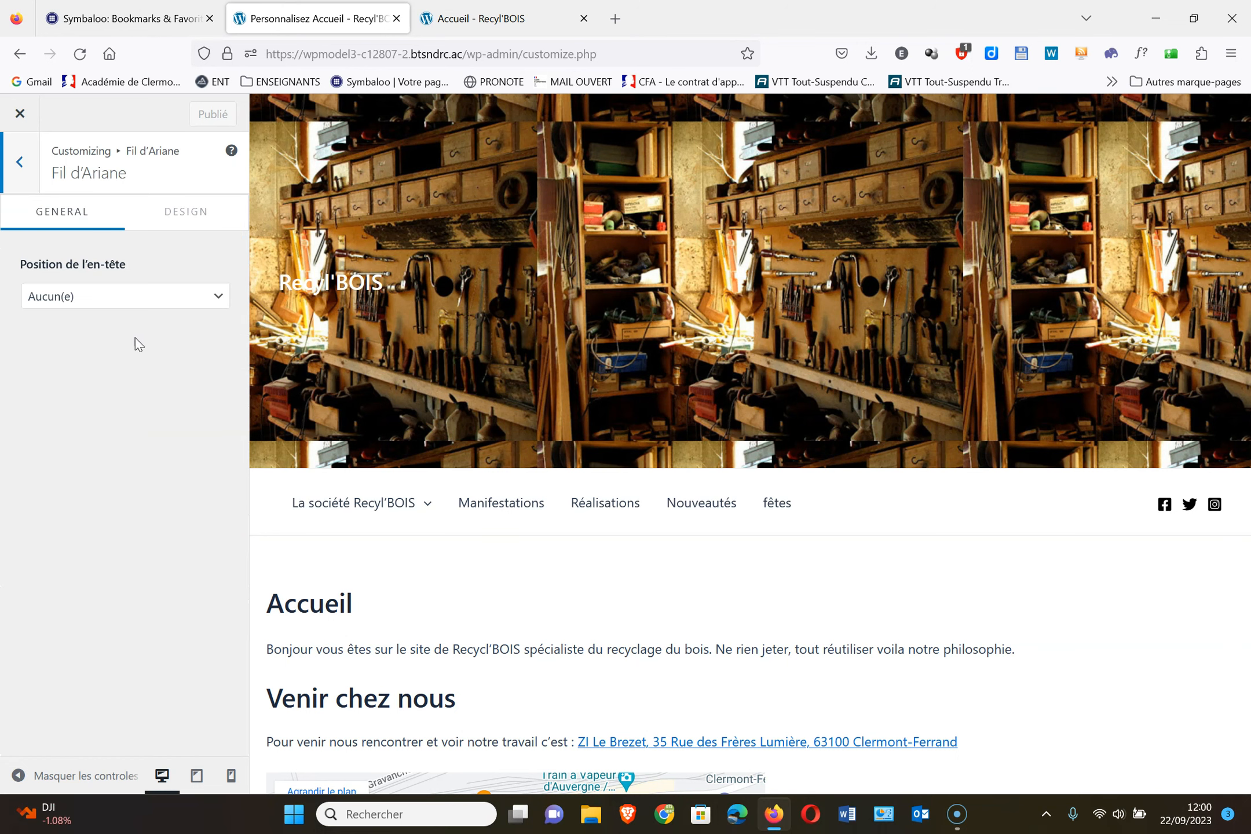
click(86, 297)
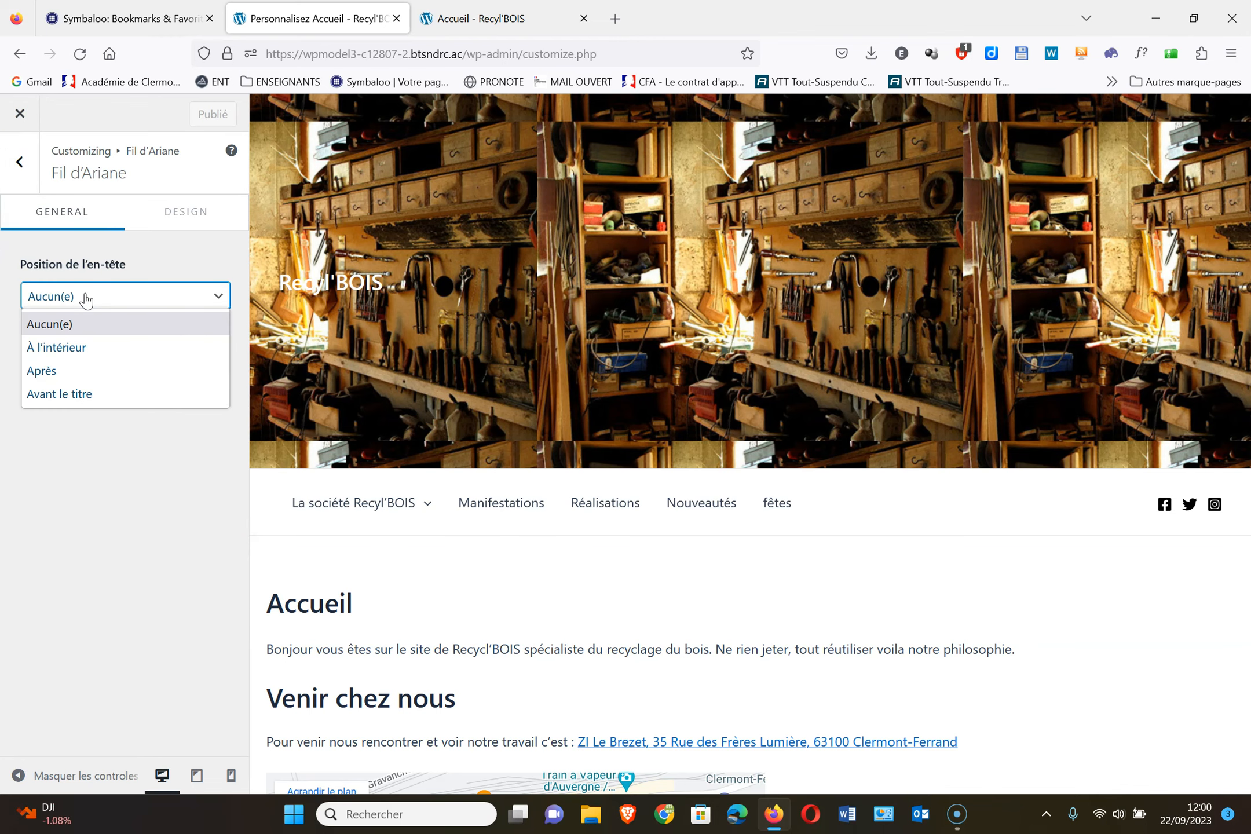
click(81, 348)
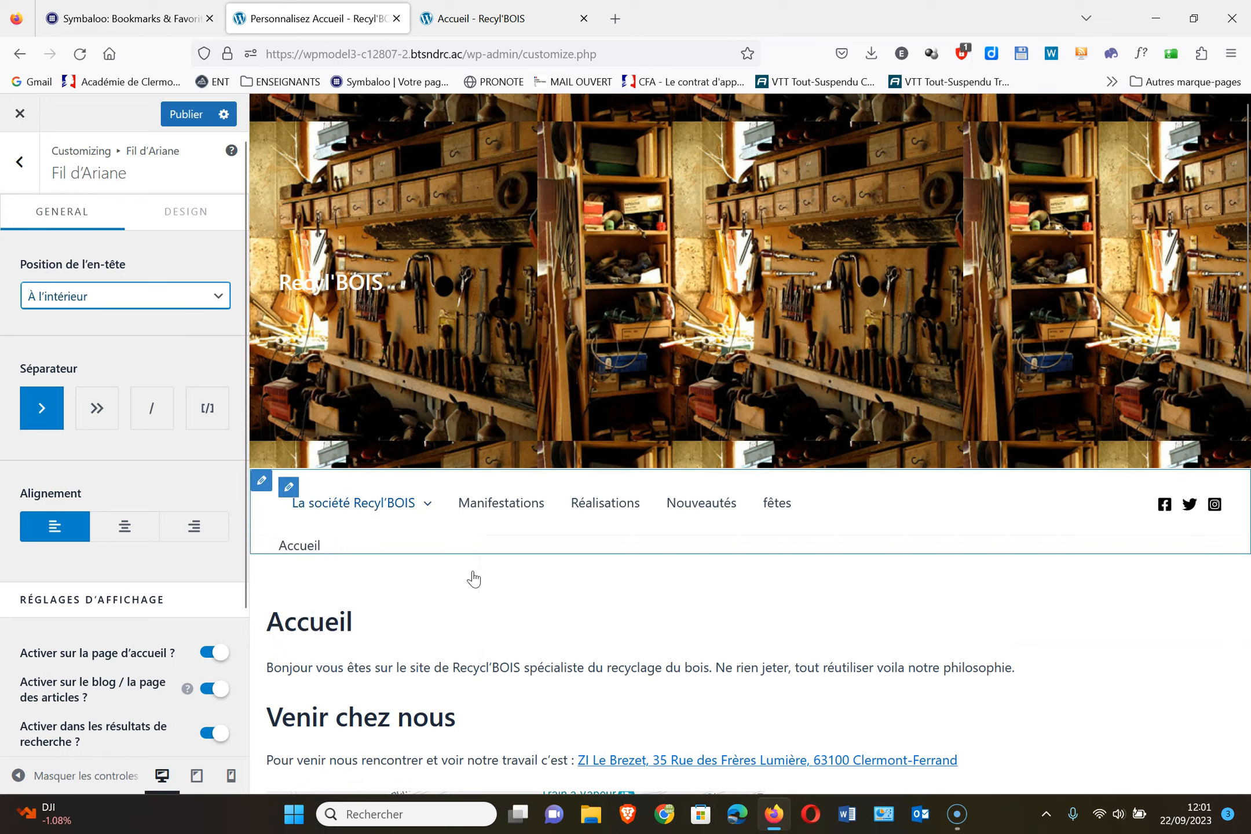
Check the breadcrumb on Présentation des ateliers and Accueil, keep À l'intérieur, and publish
mouse_move(324, 556)
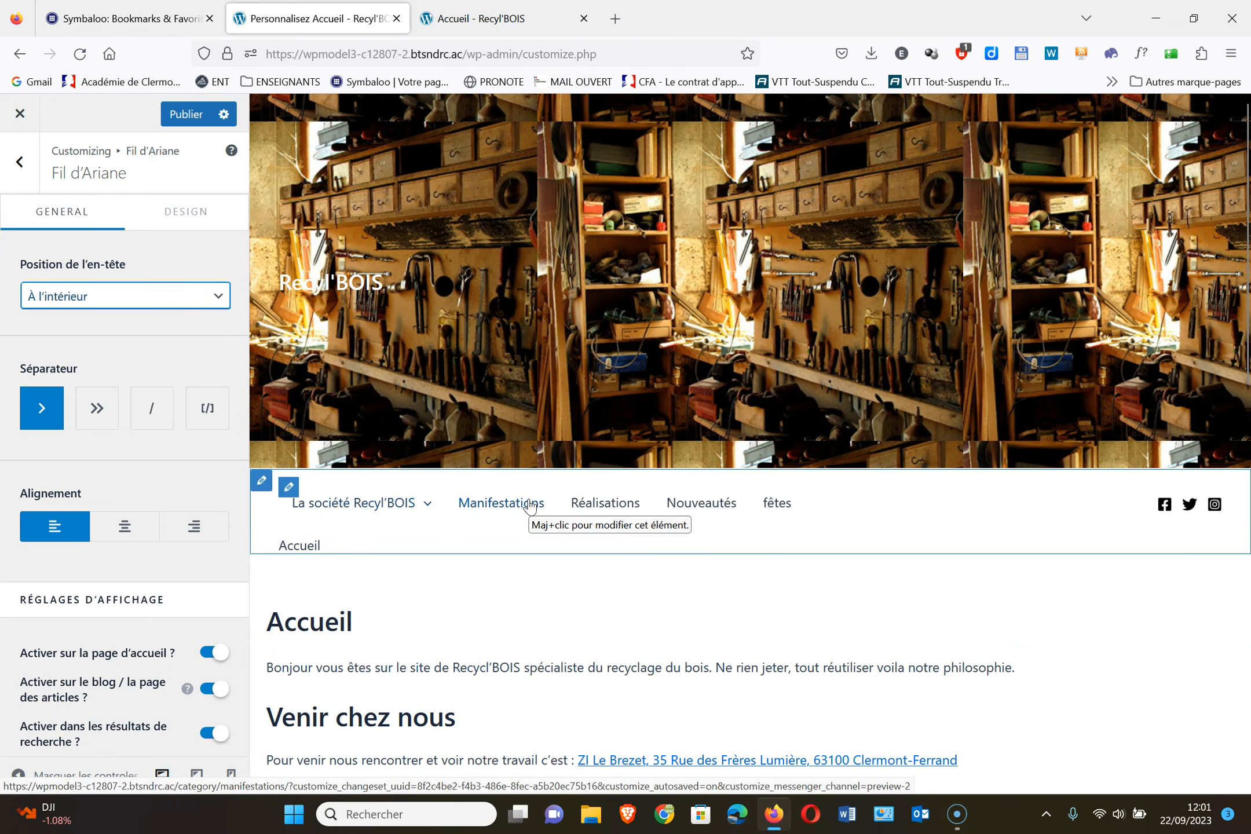
mouse_move(414, 511)
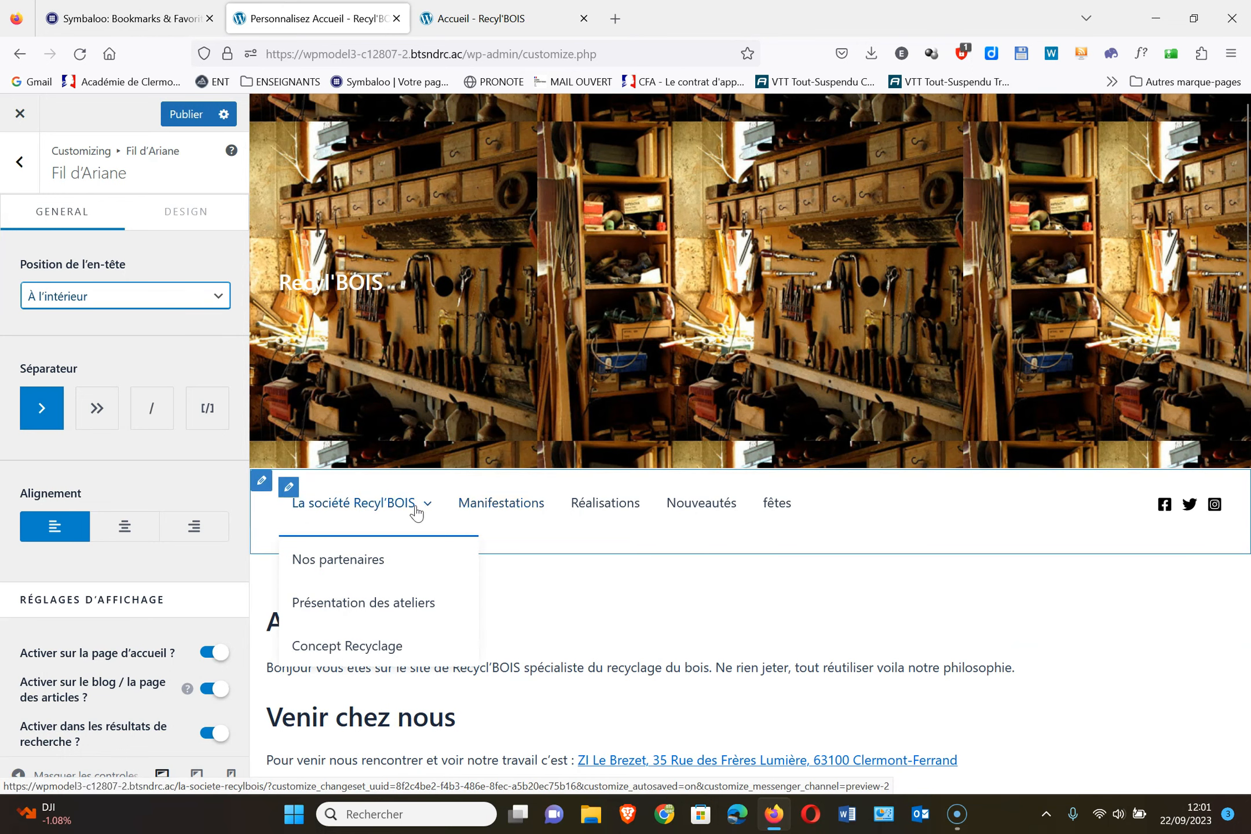
click(384, 605)
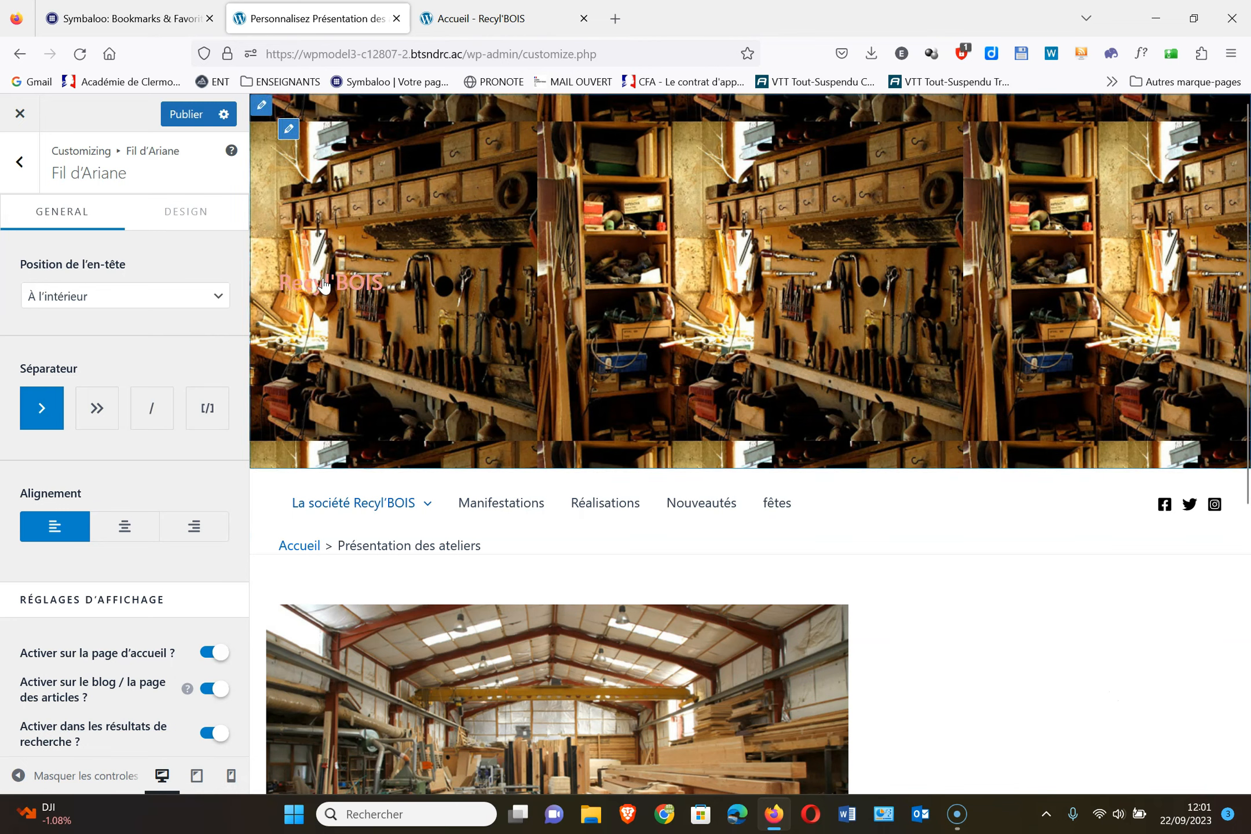
click(297, 547)
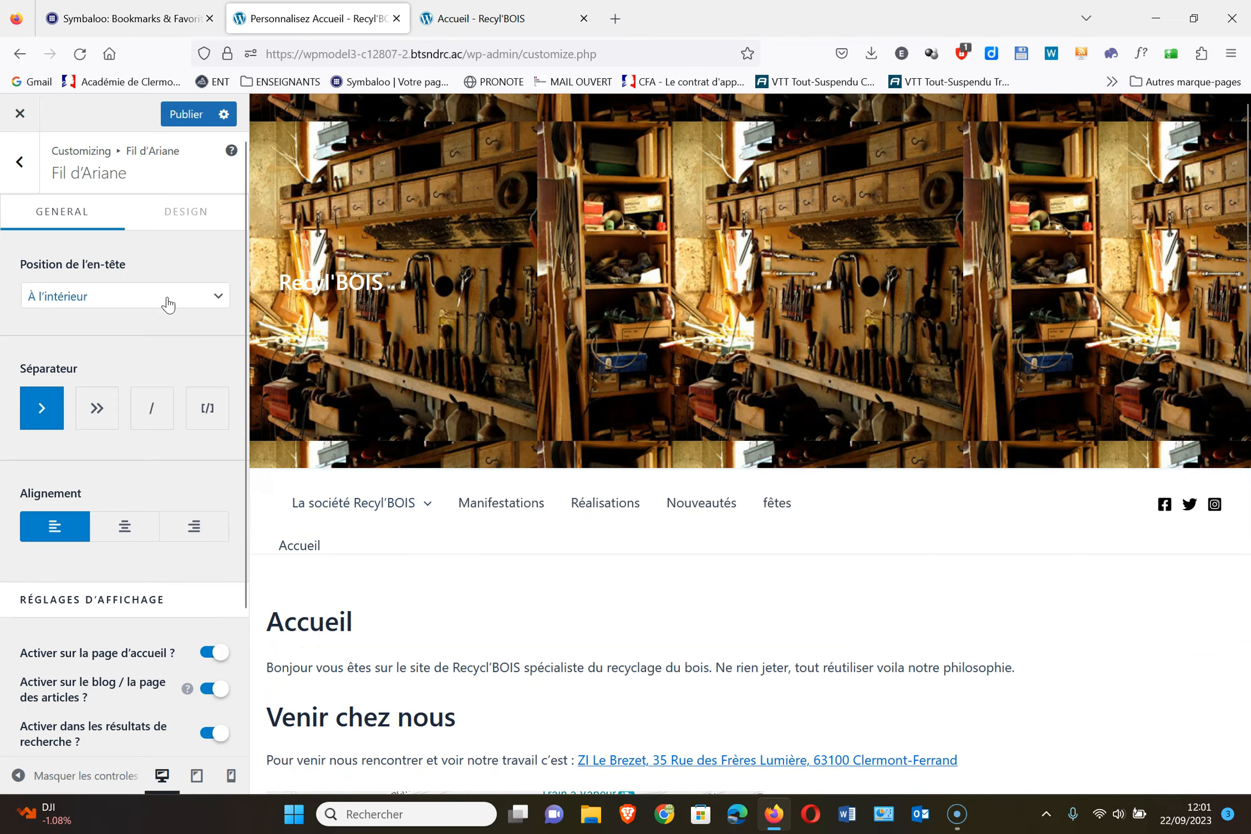
click(168, 301)
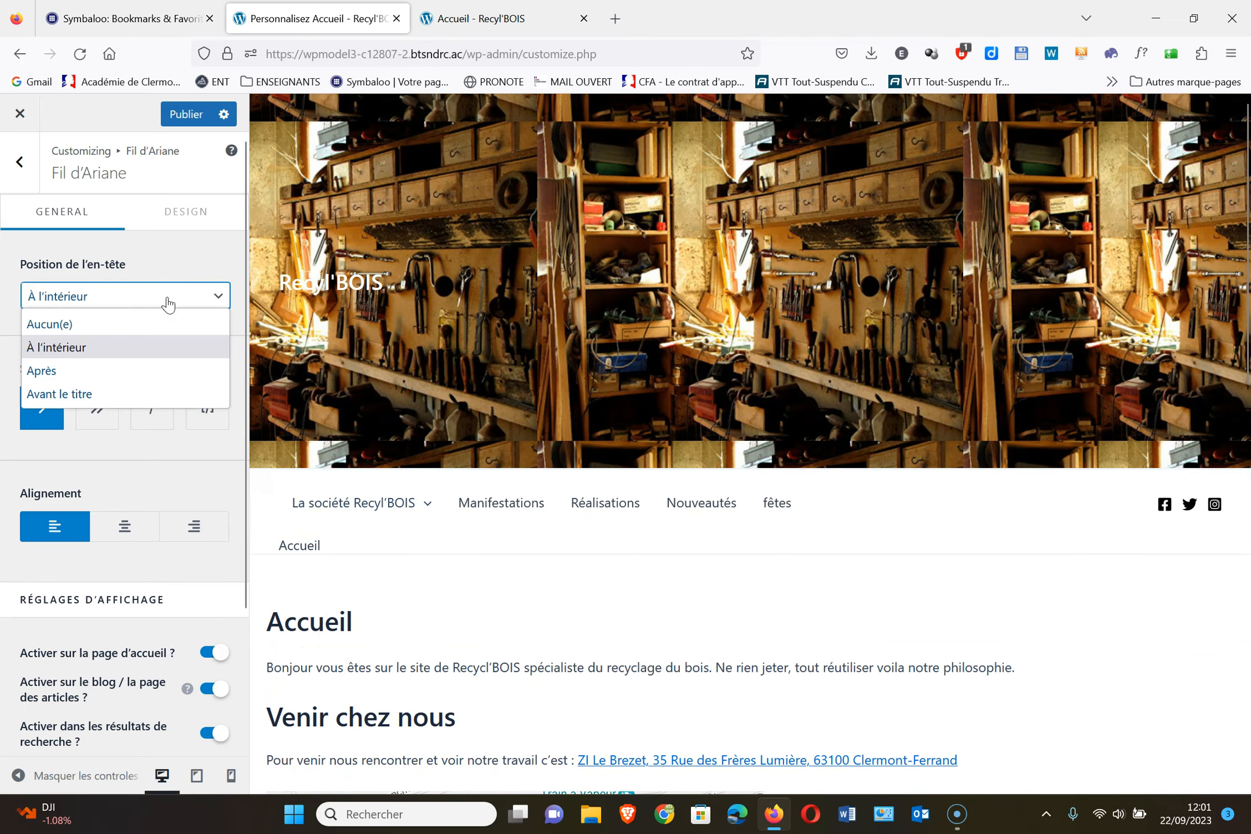
click(149, 347)
click(185, 114)
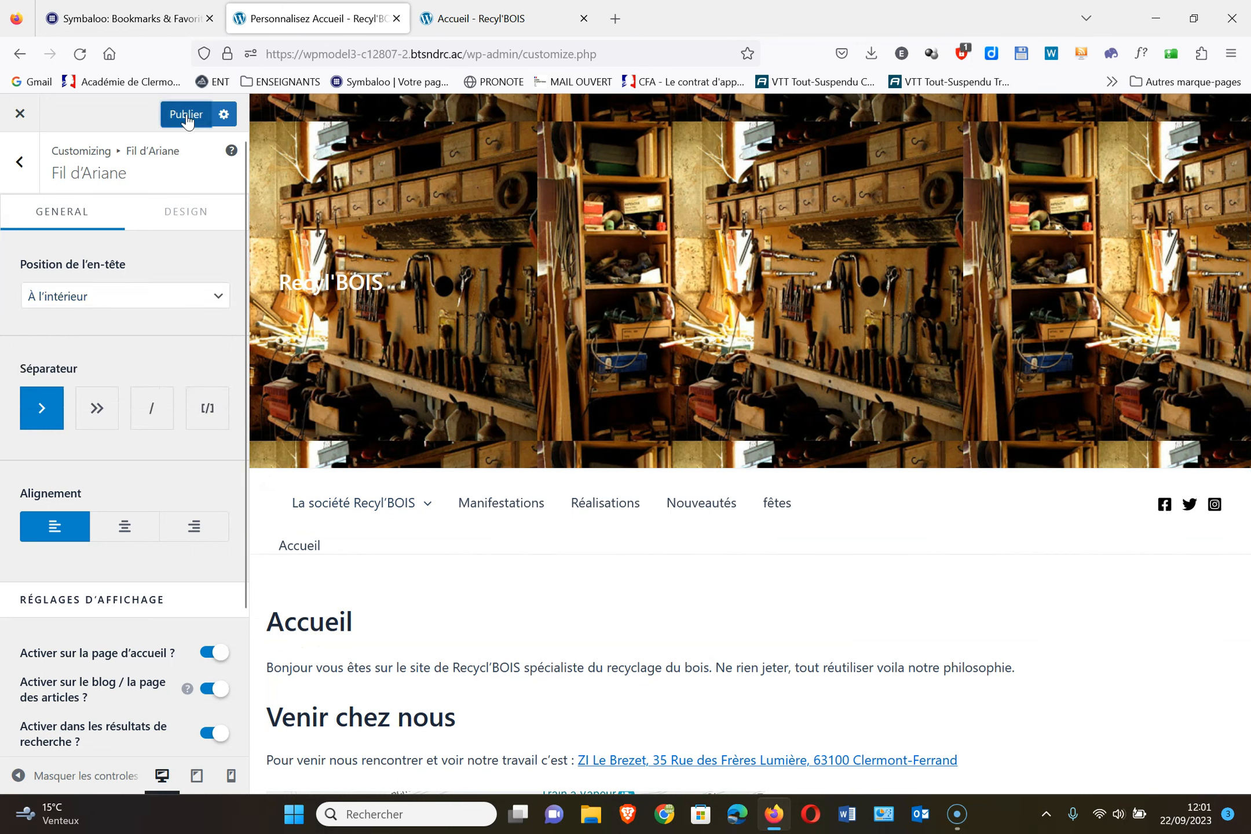
click(13, 173)
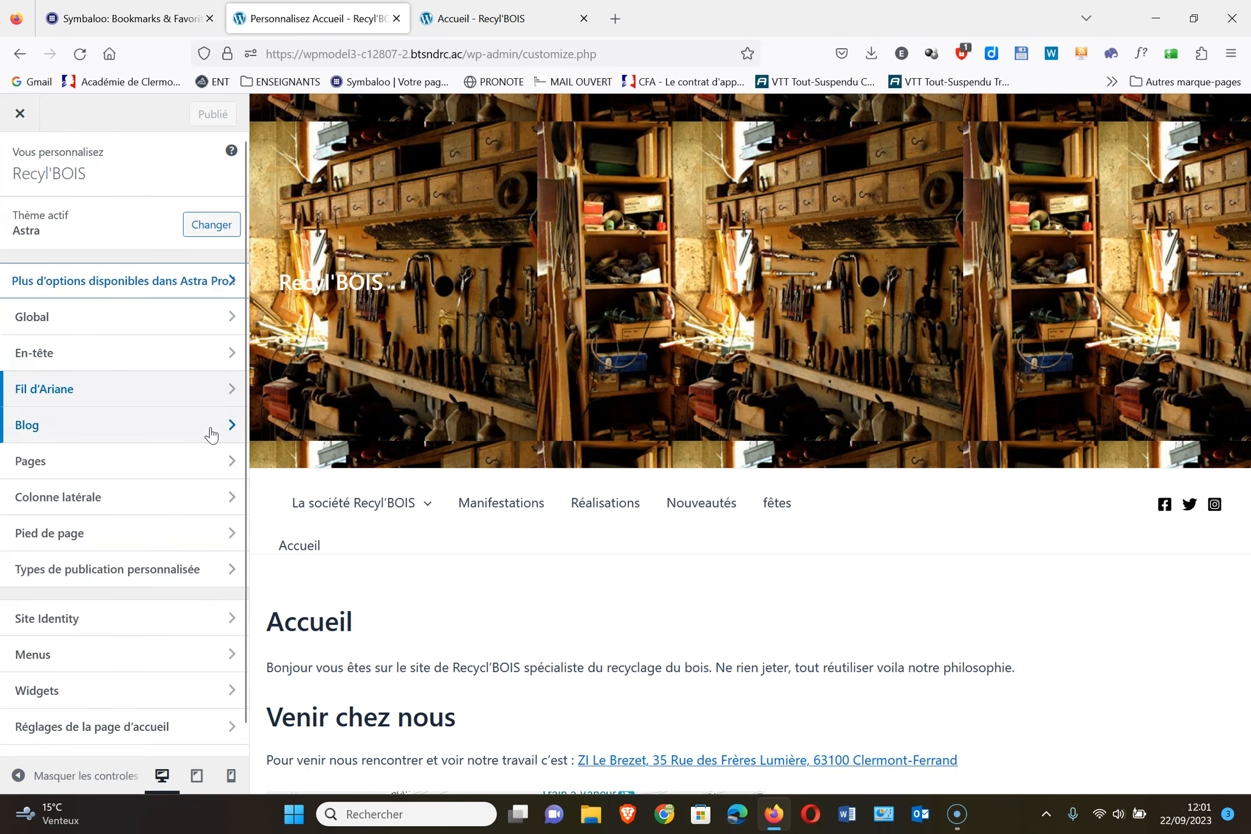
Open Blog settings, preview the Manifestations then Réalisations archives, and open Blog / Archive
click(135, 428)
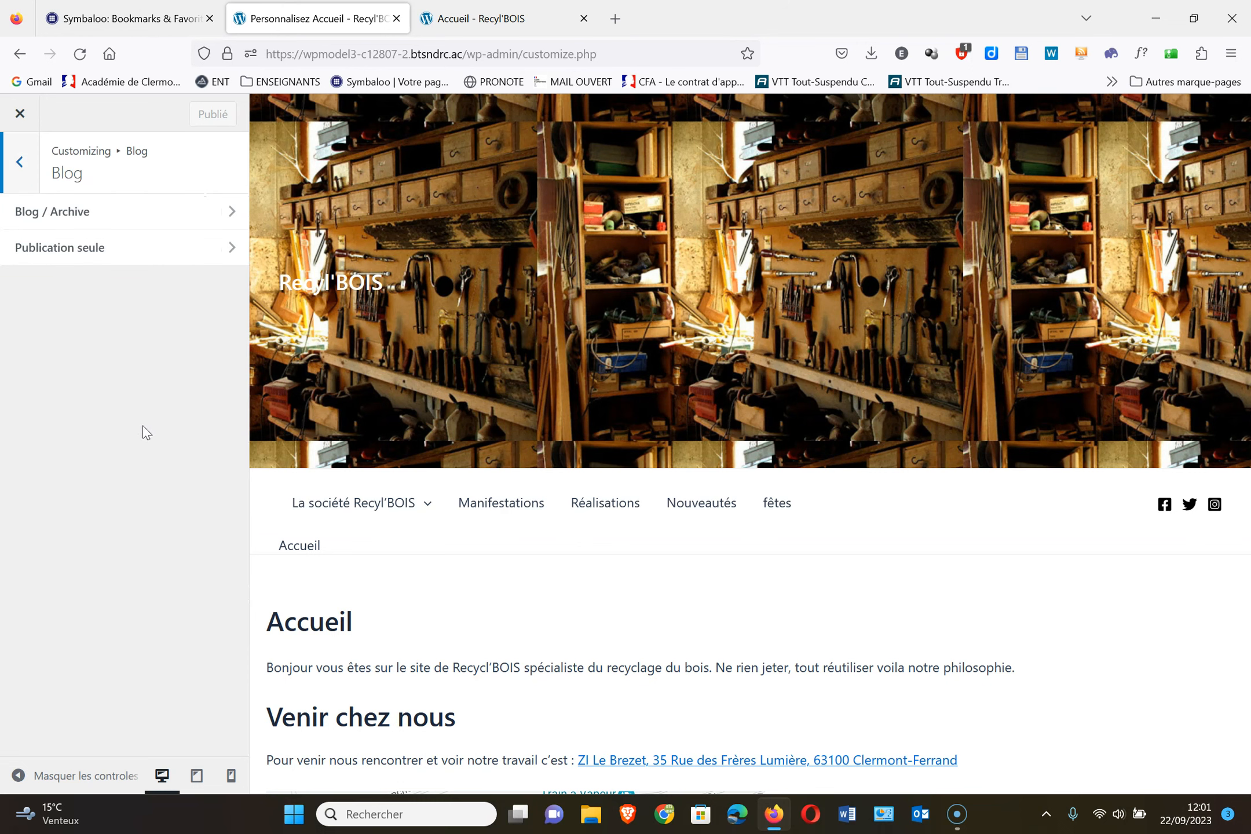
click(526, 511)
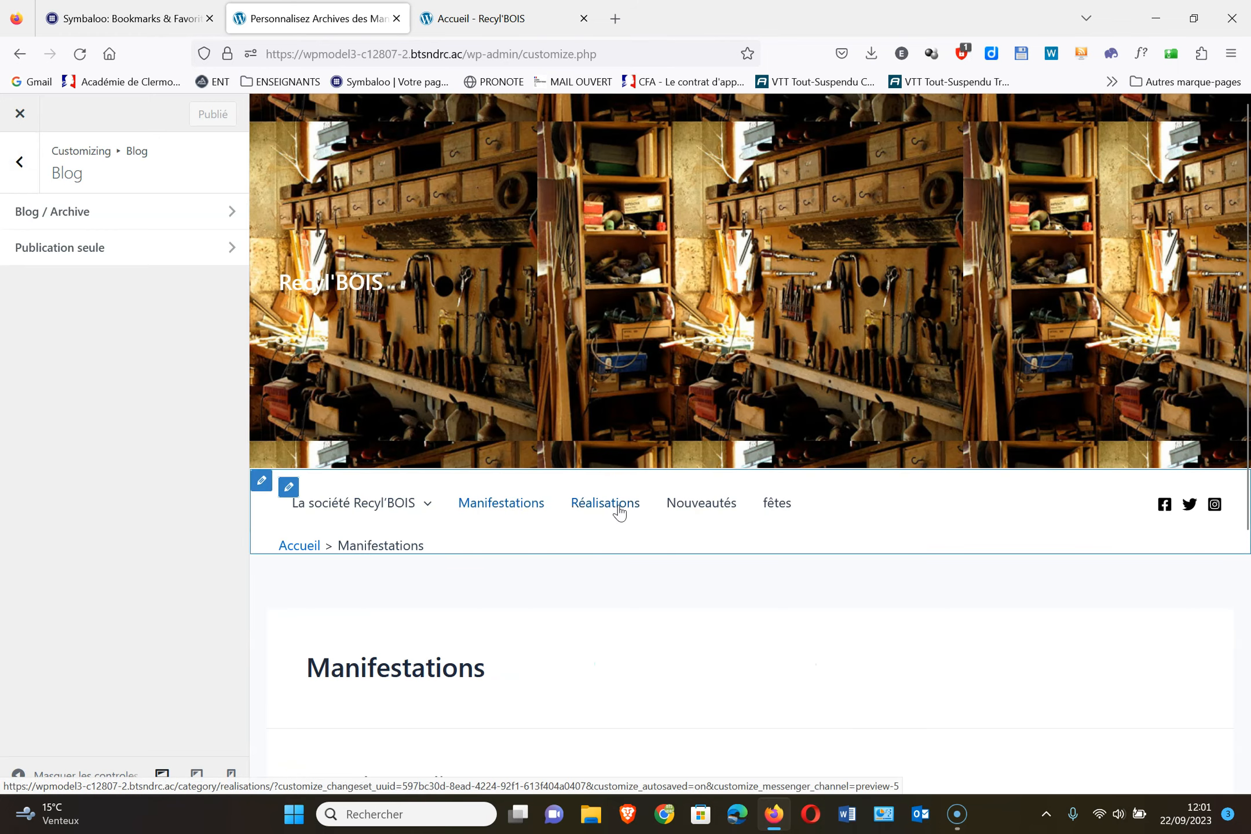
click(619, 508)
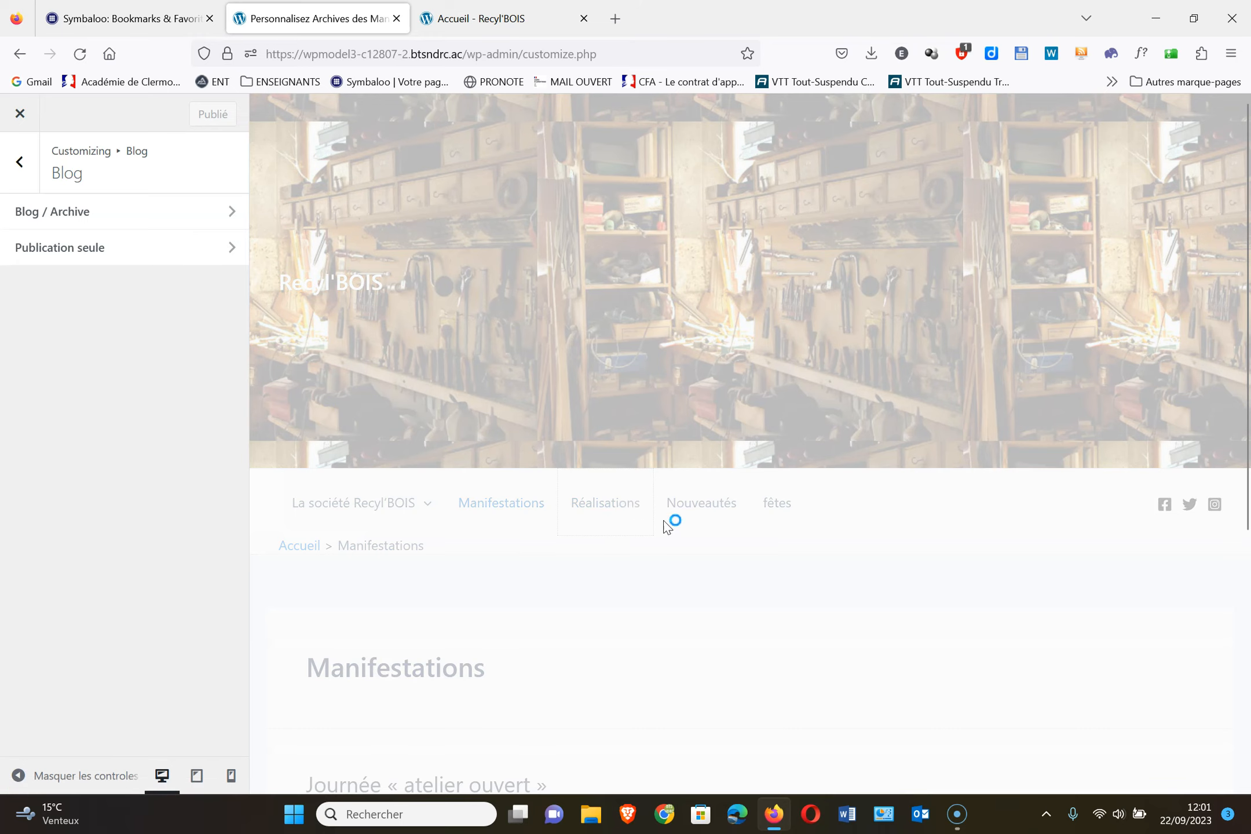
scroll(926, 603, down, 5)
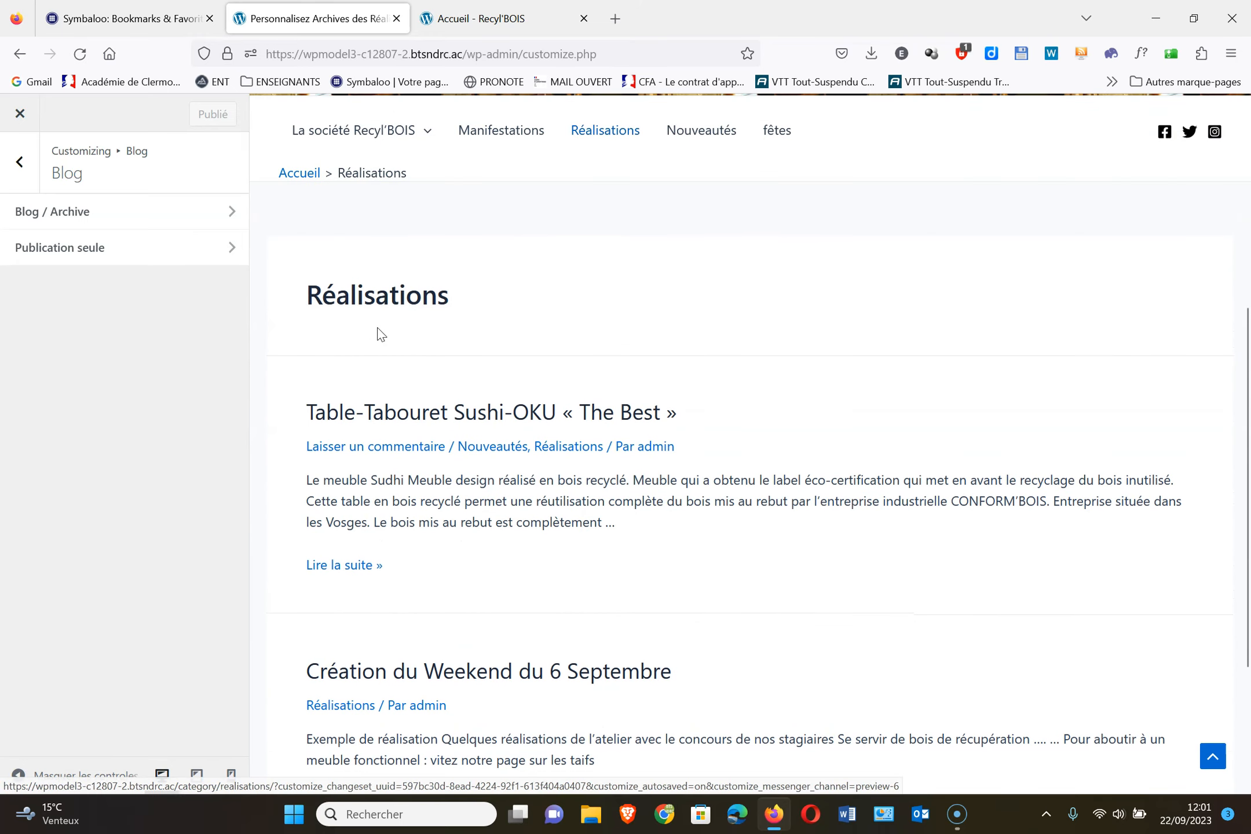
scroll(434, 555, down, 4)
scroll(435, 555, up, 10)
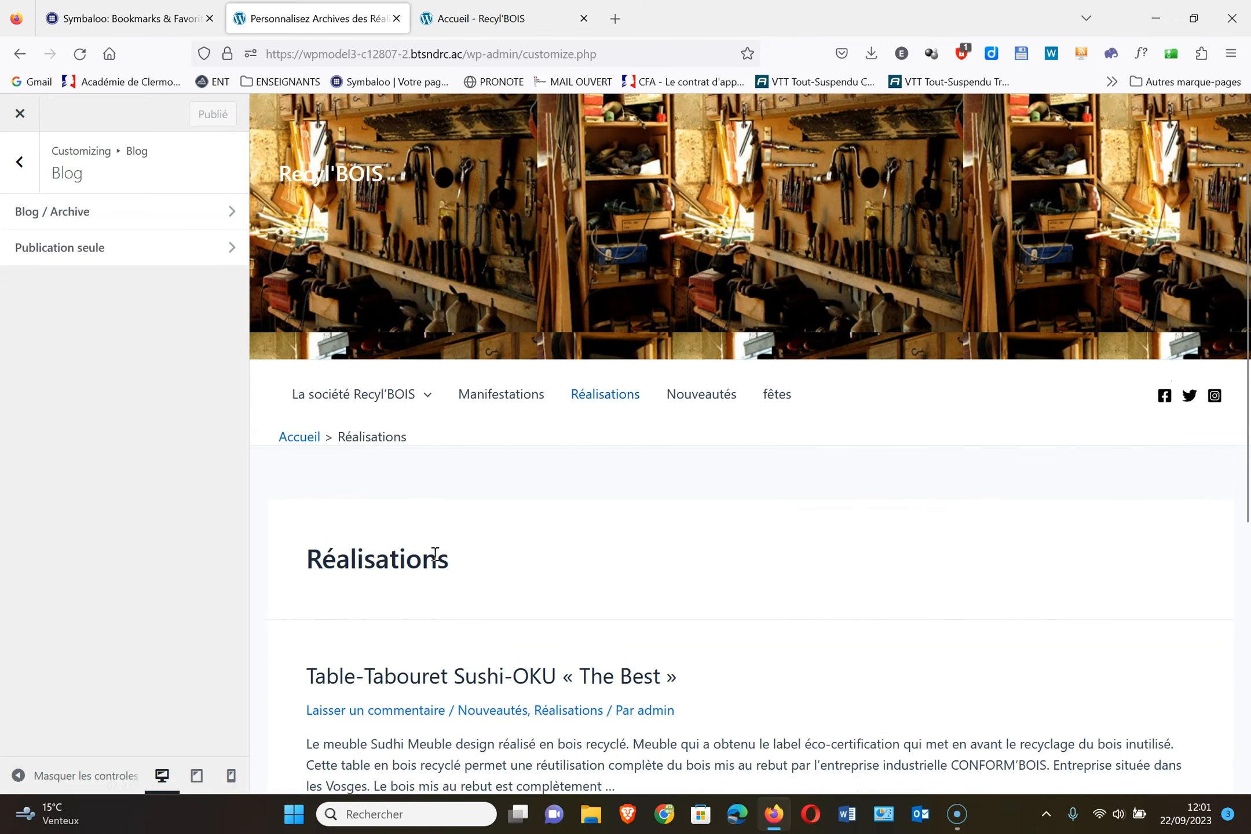
scroll(507, 492, down, 1)
scroll(506, 491, down, 4)
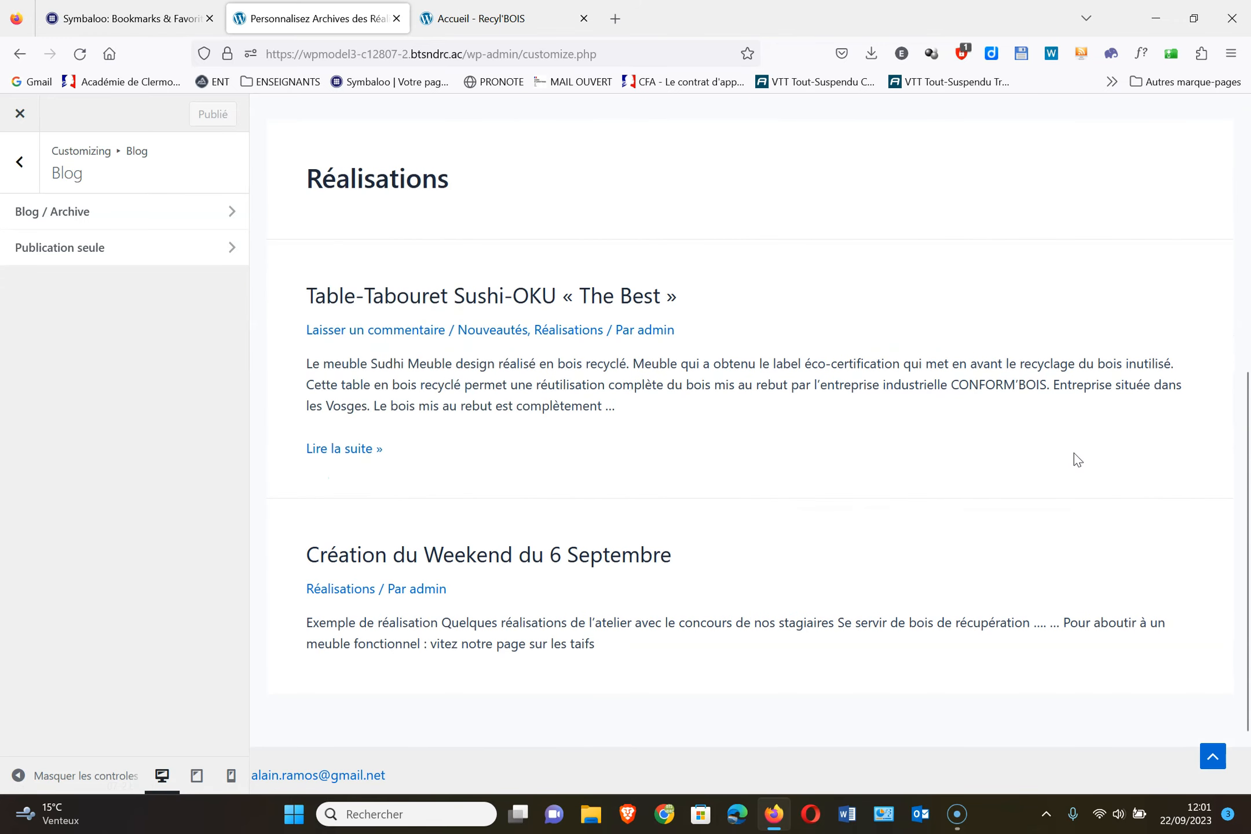
click(62, 214)
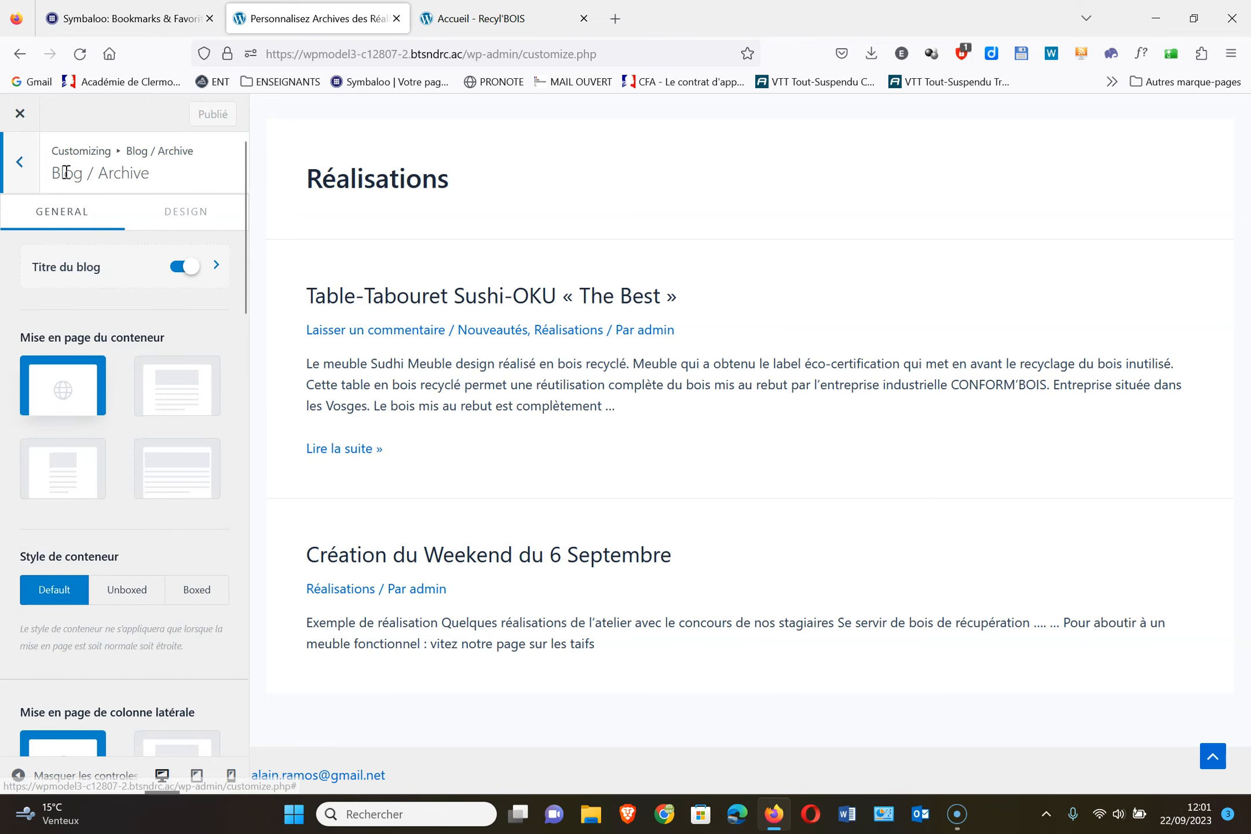
Toggle the Blog / Archive 'Titre du blog' off and back on, keeping the Réalisations heading
scroll(639, 253, up, 2)
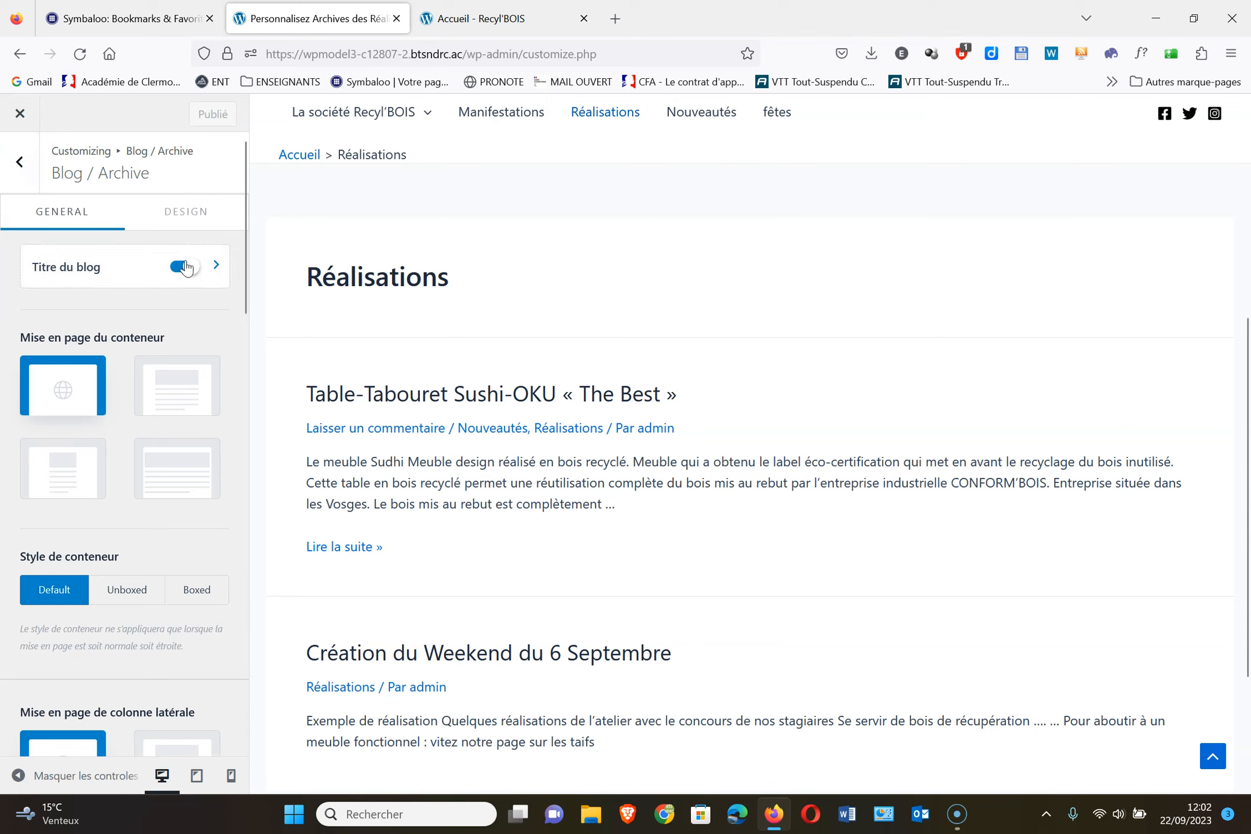
click(162, 268)
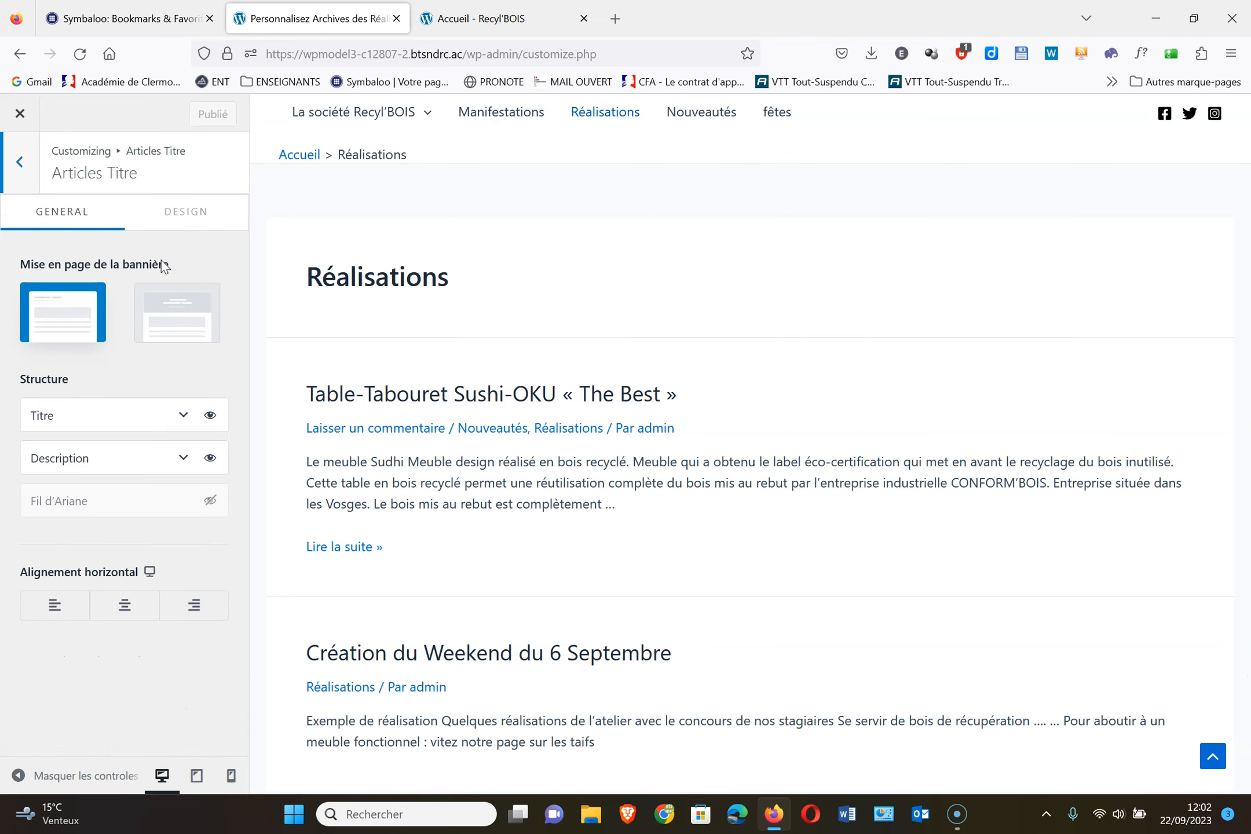
click(15, 167)
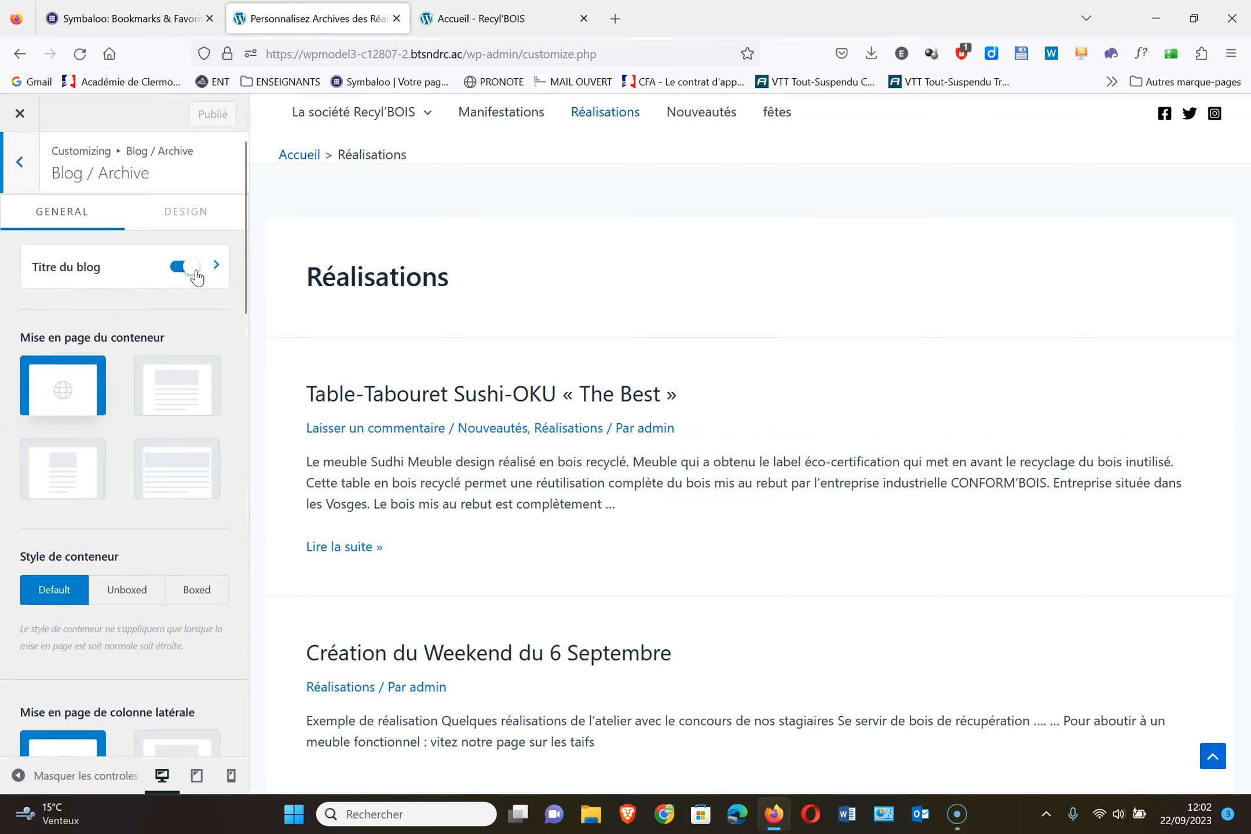
click(195, 273)
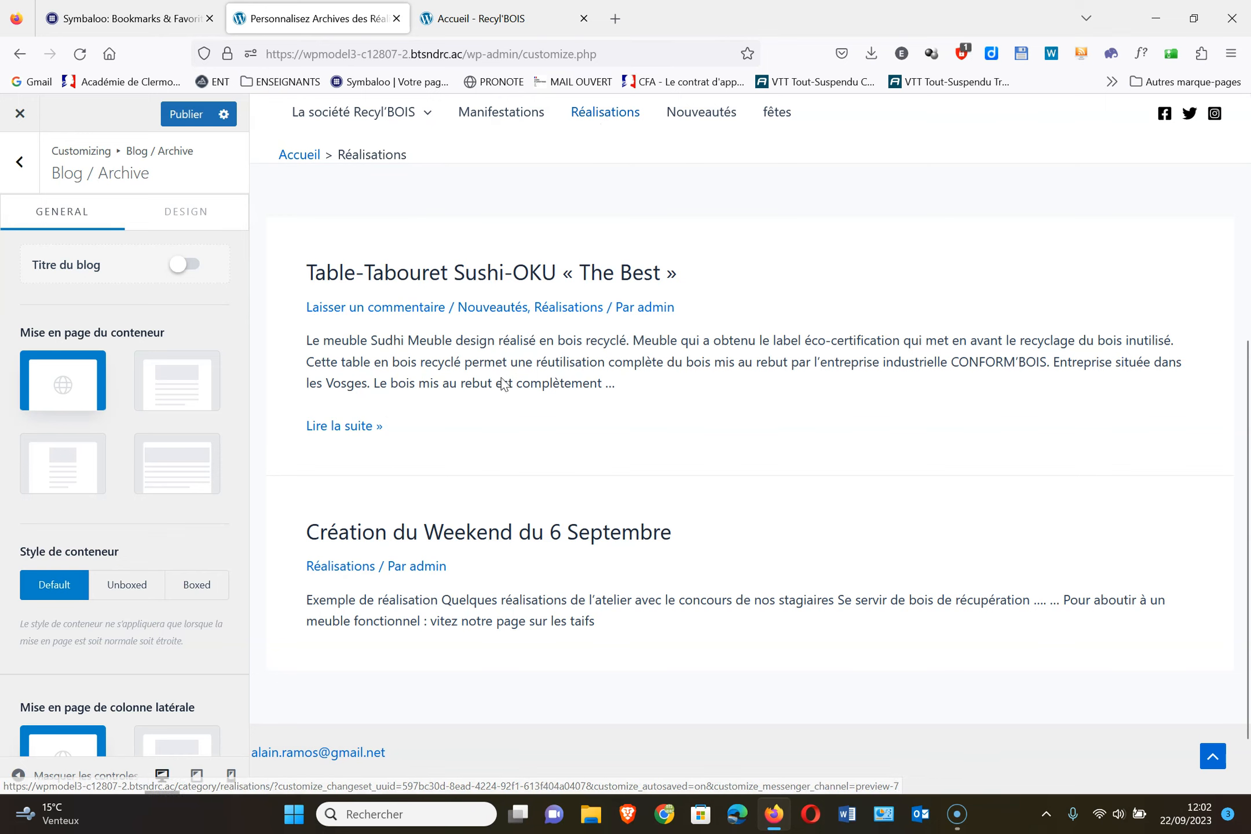
click(185, 265)
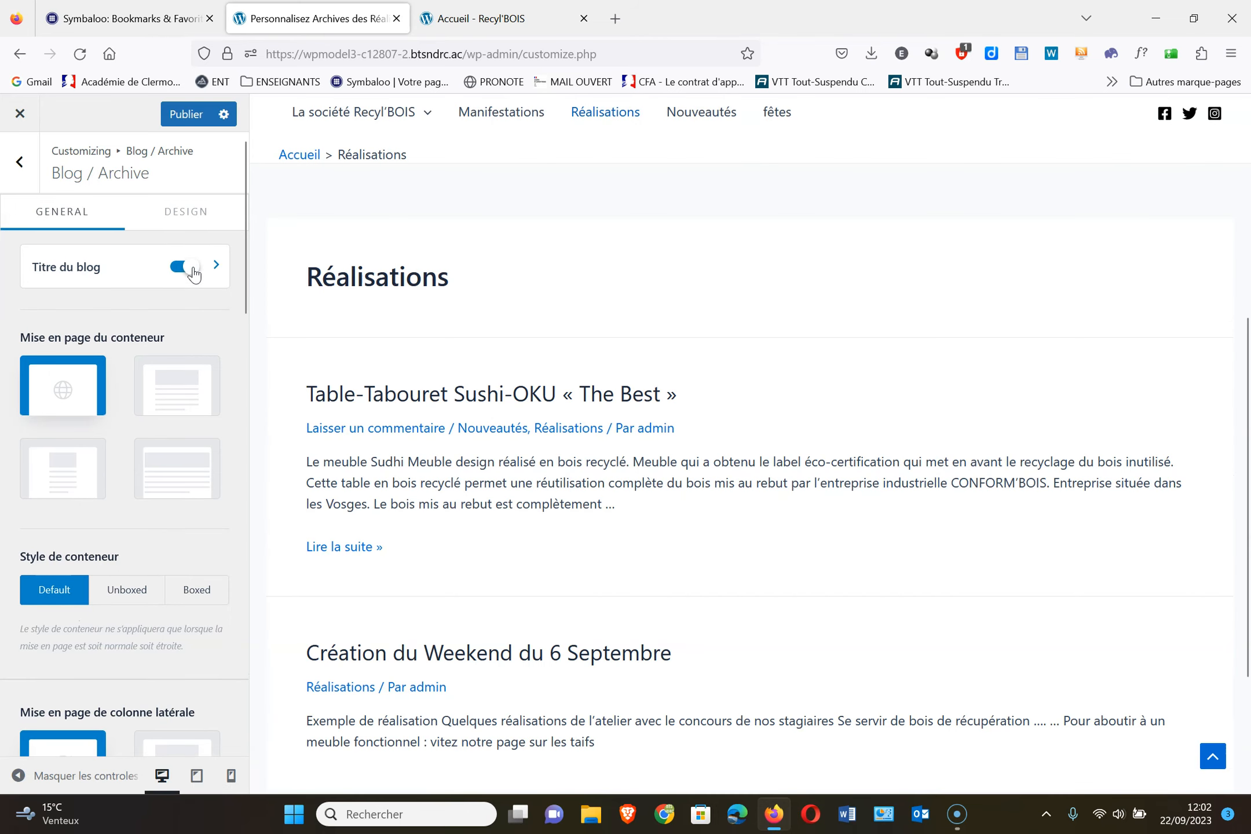
scroll(185, 316, down, 3)
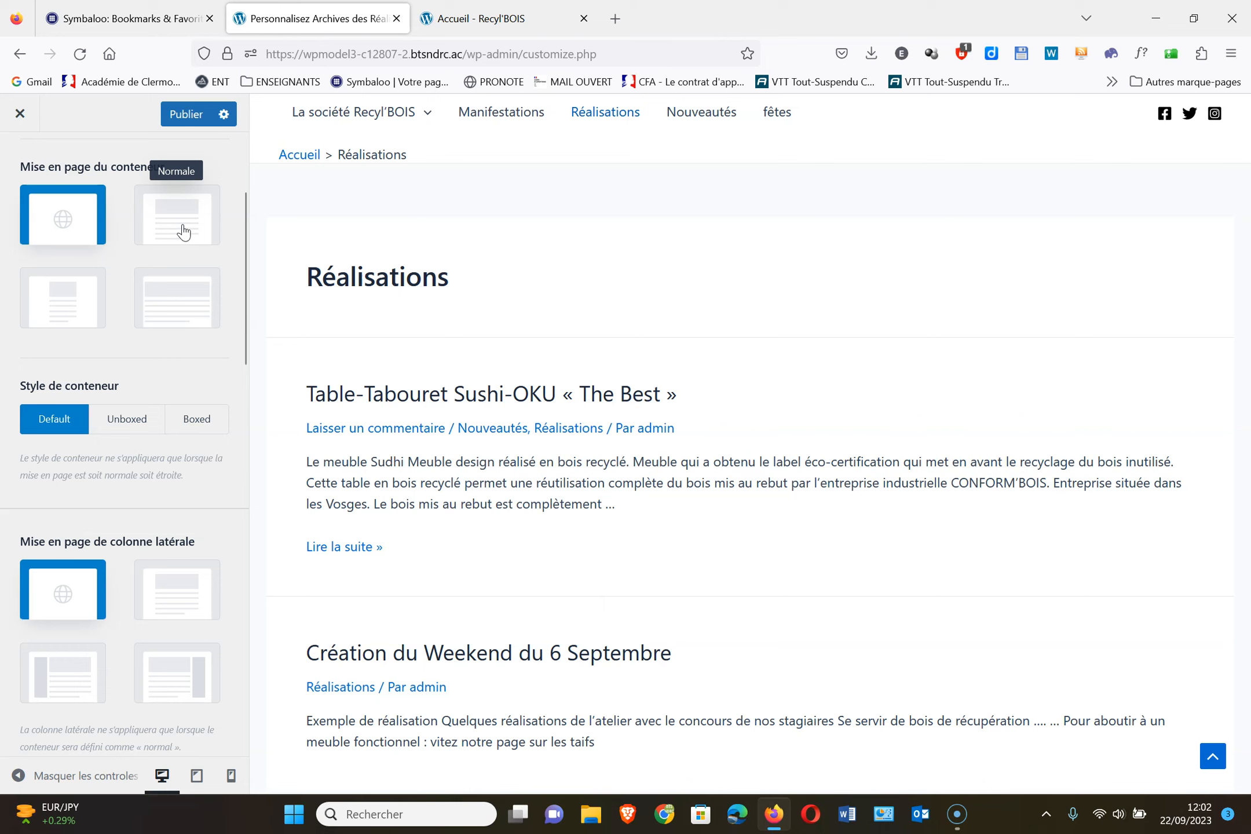
Try Étroit and right-sidebar archive layouts, revert both to Par défaut, and publish
click(64, 313)
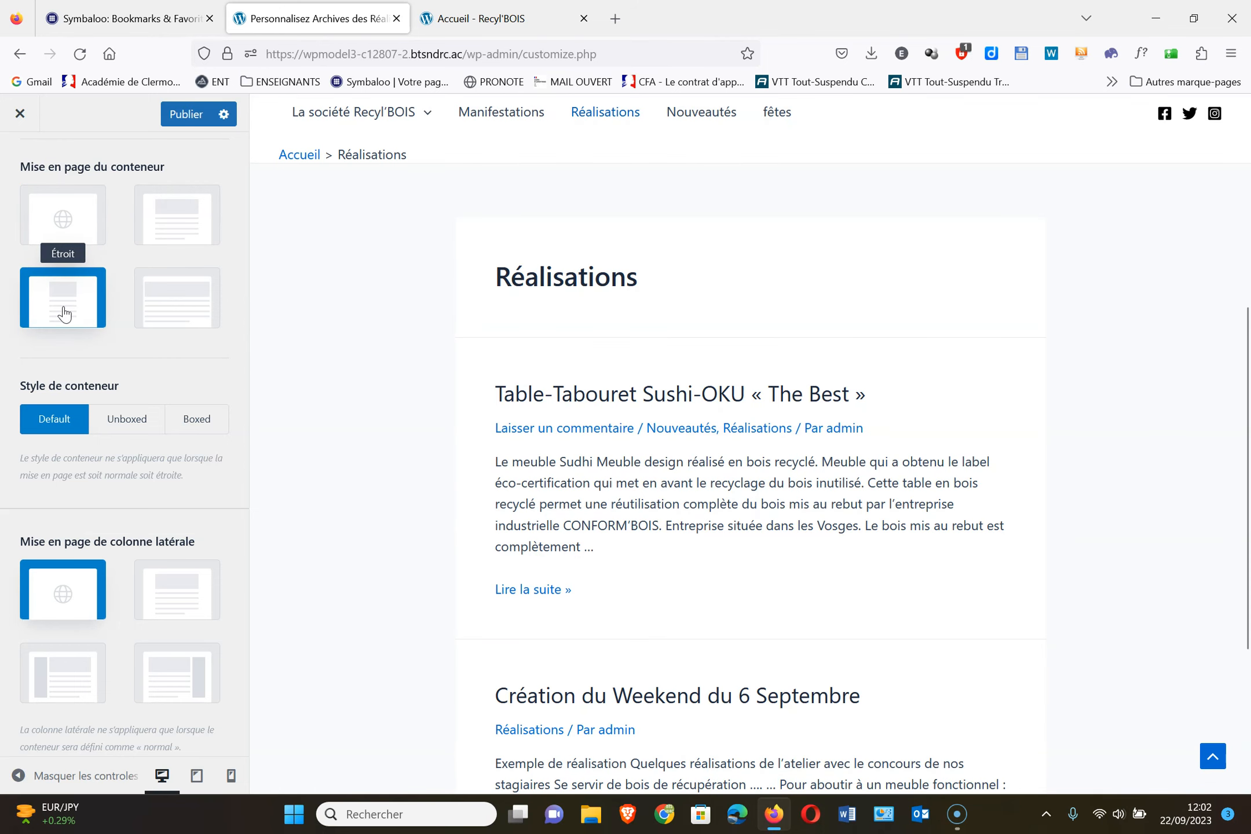
click(64, 238)
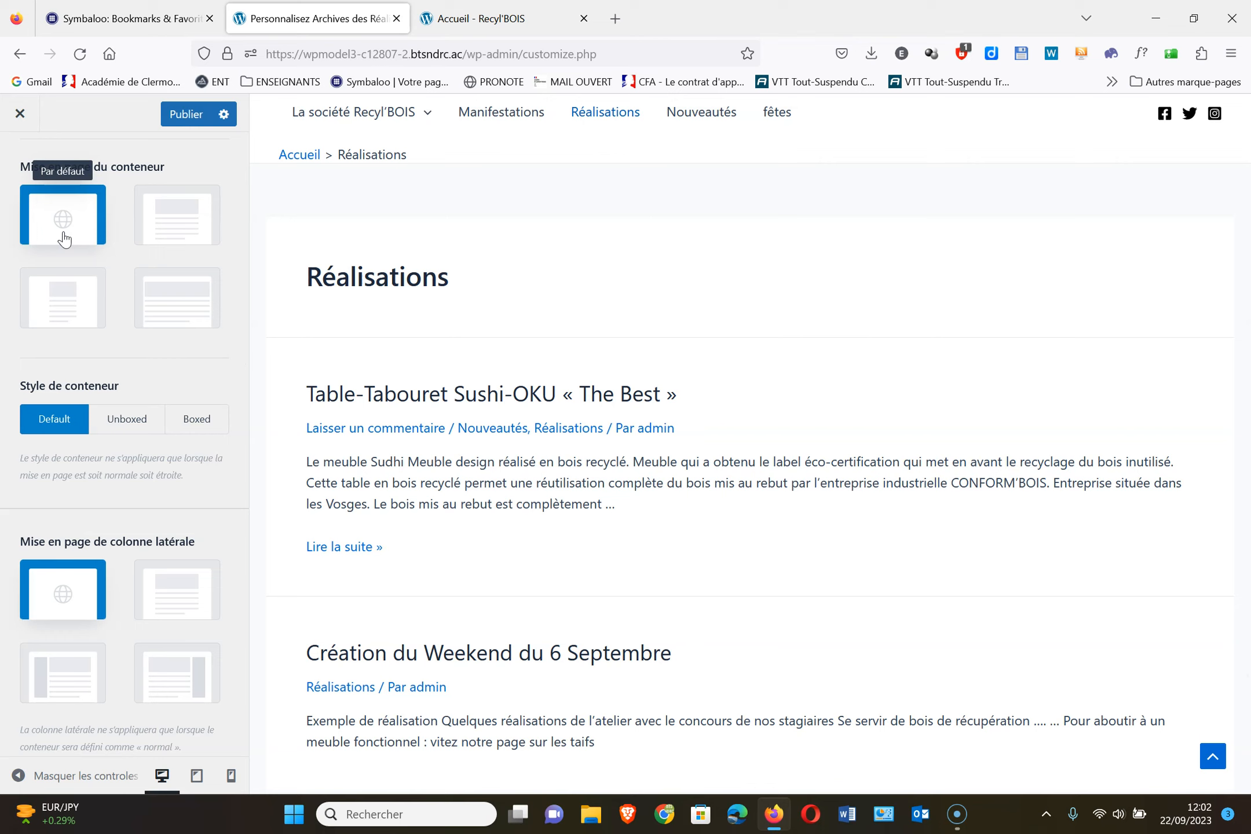
scroll(64, 238, down, 3)
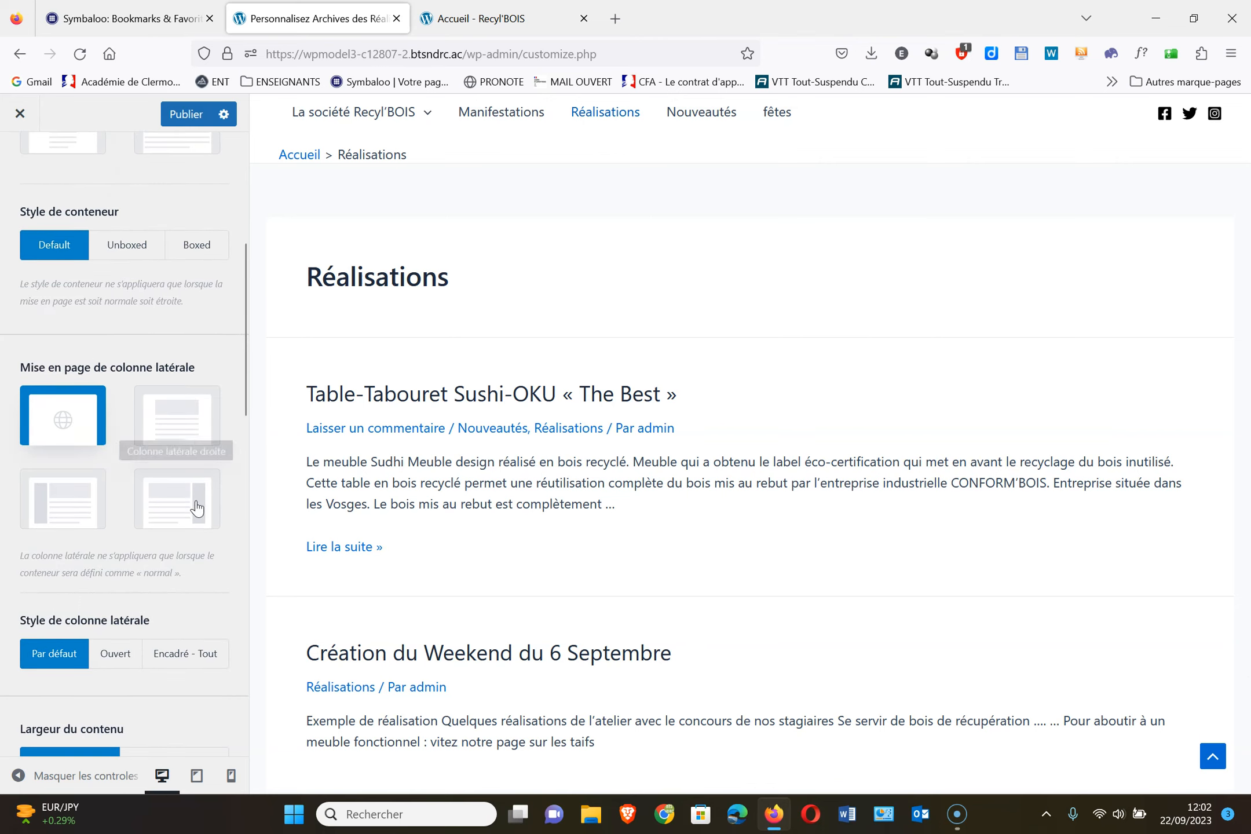
click(166, 516)
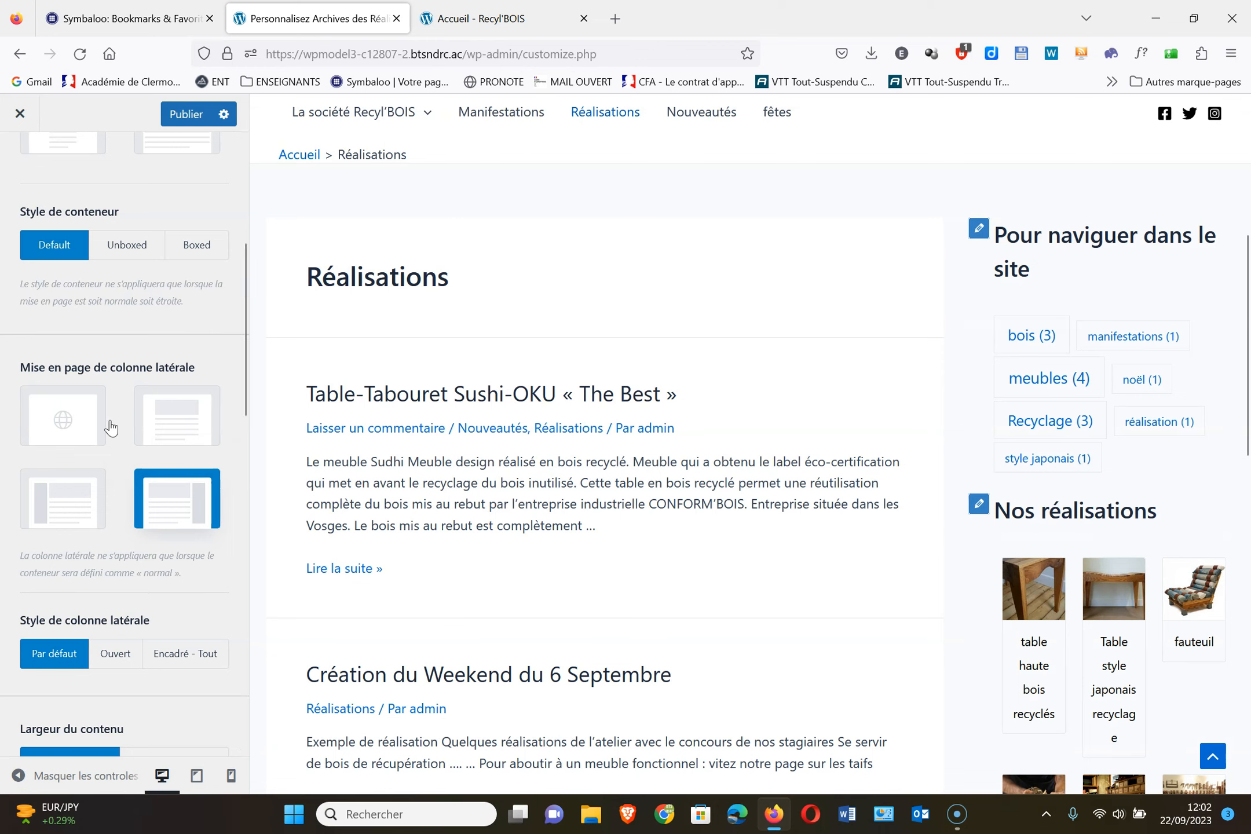
click(59, 417)
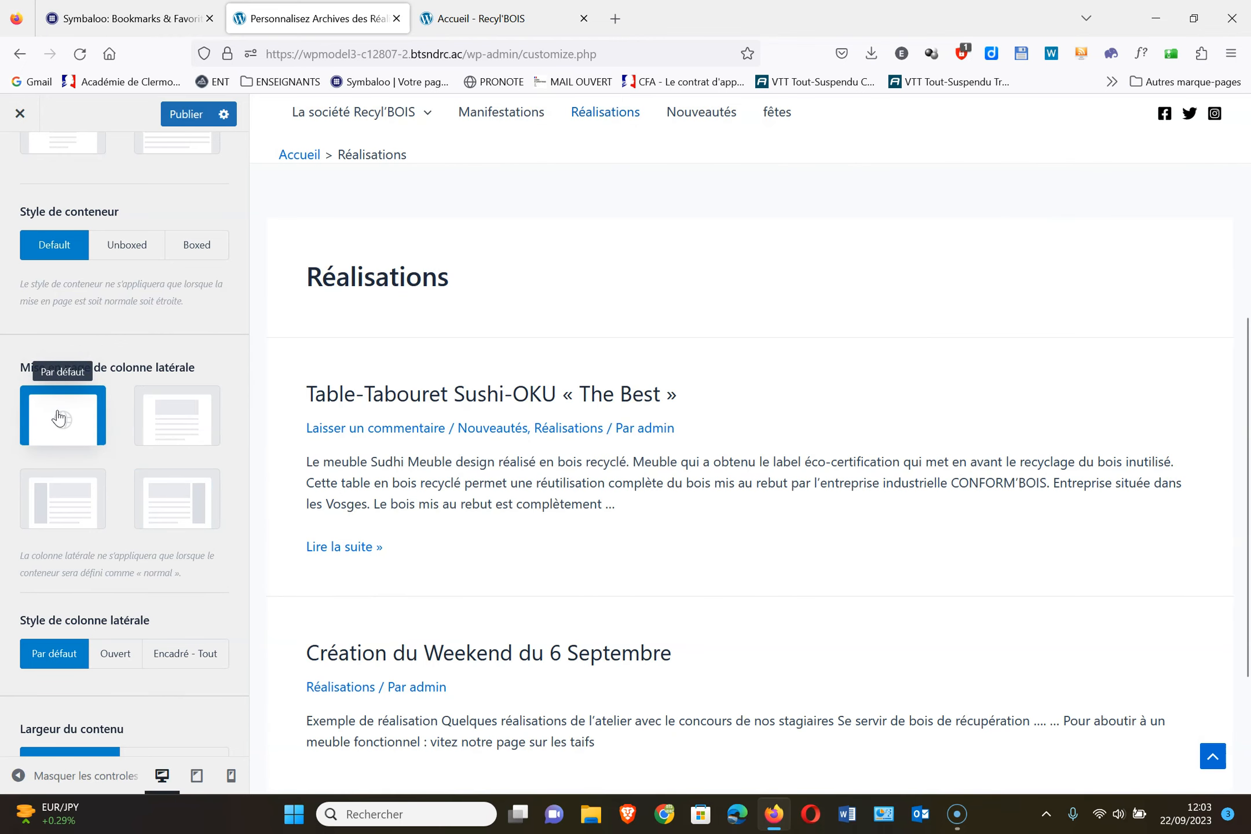
click(183, 111)
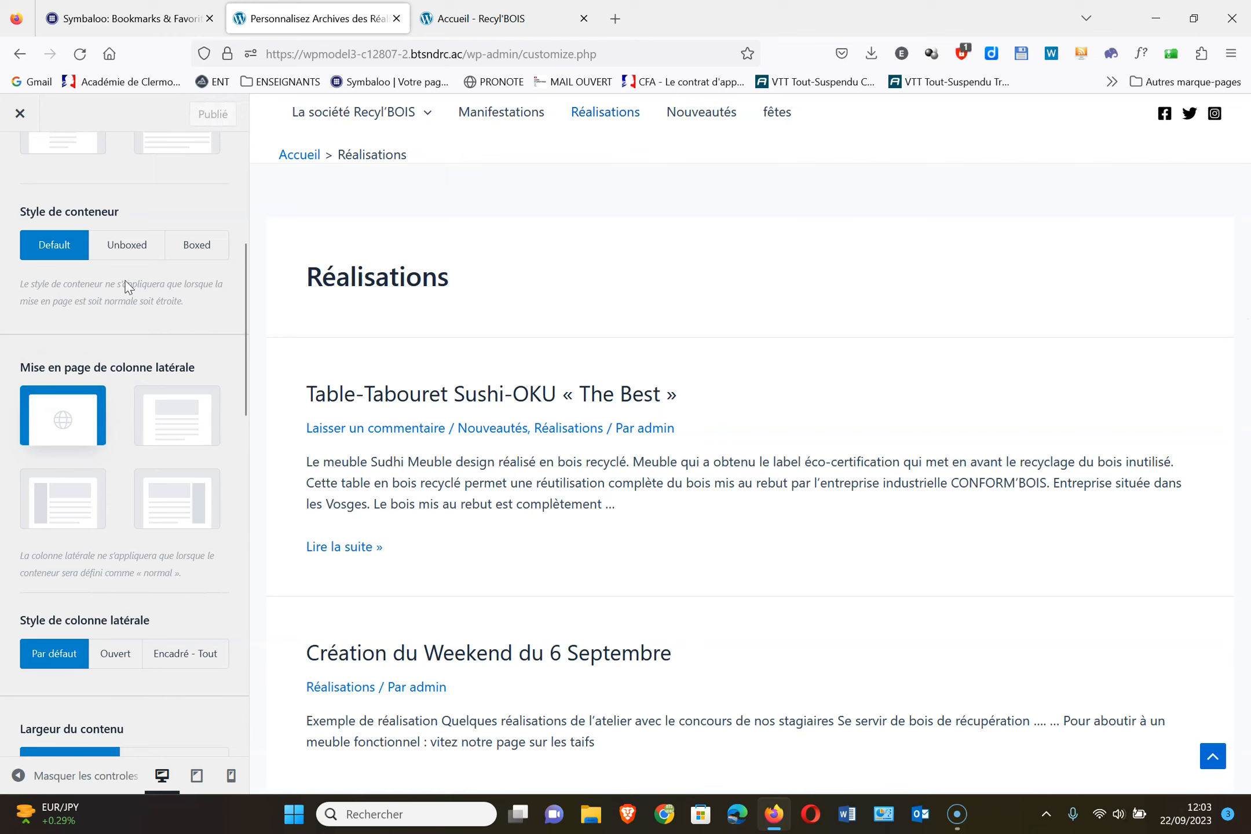
Open the Publication seule single-post layout settings
scroll(119, 325, down, 1)
scroll(119, 325, up, 5)
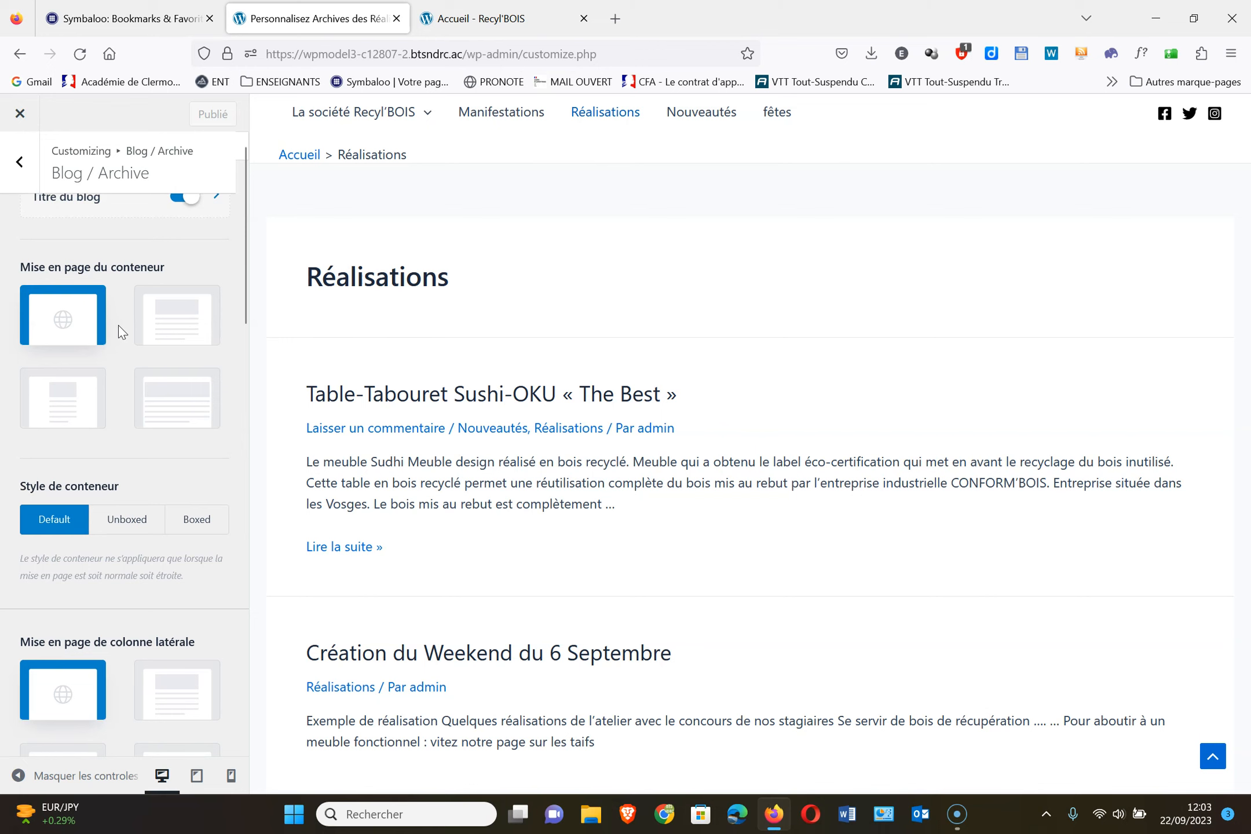
scroll(972, 579, down, 2)
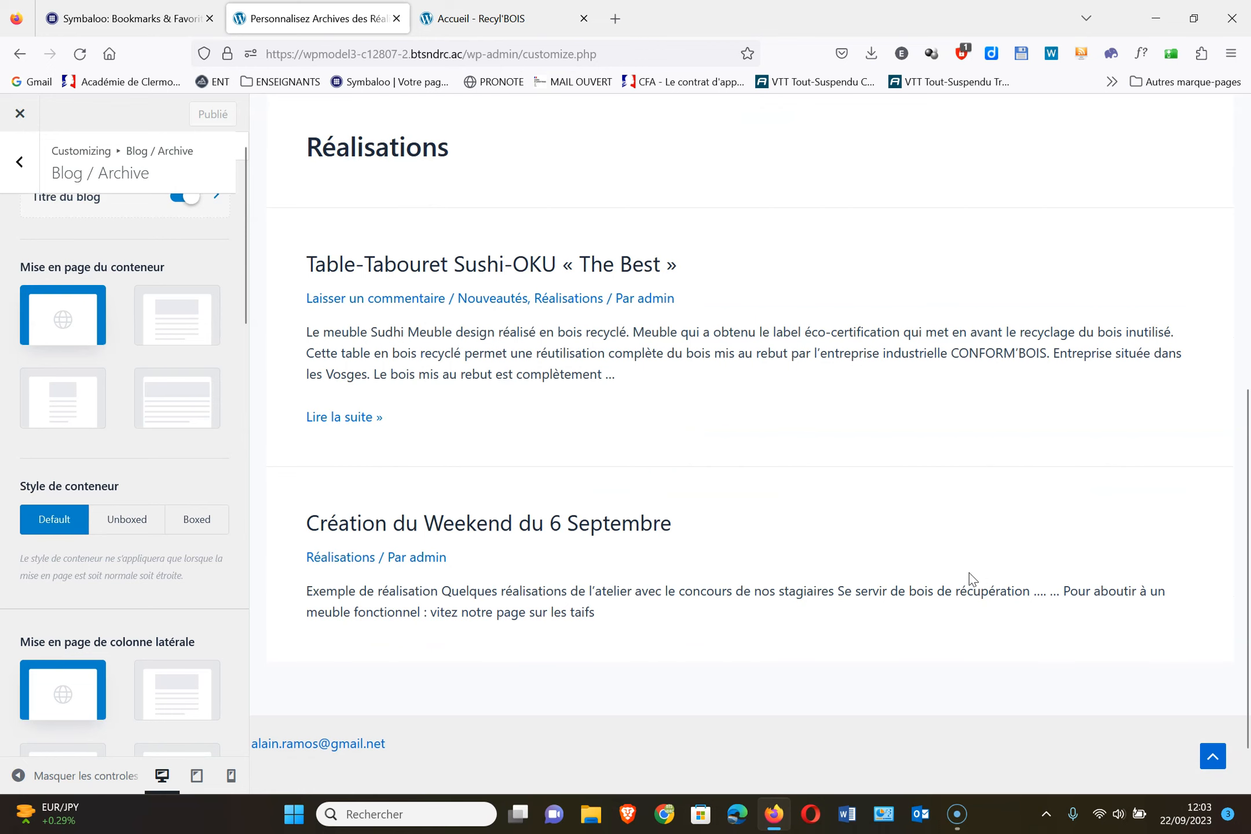
scroll(1045, 545, up, 3)
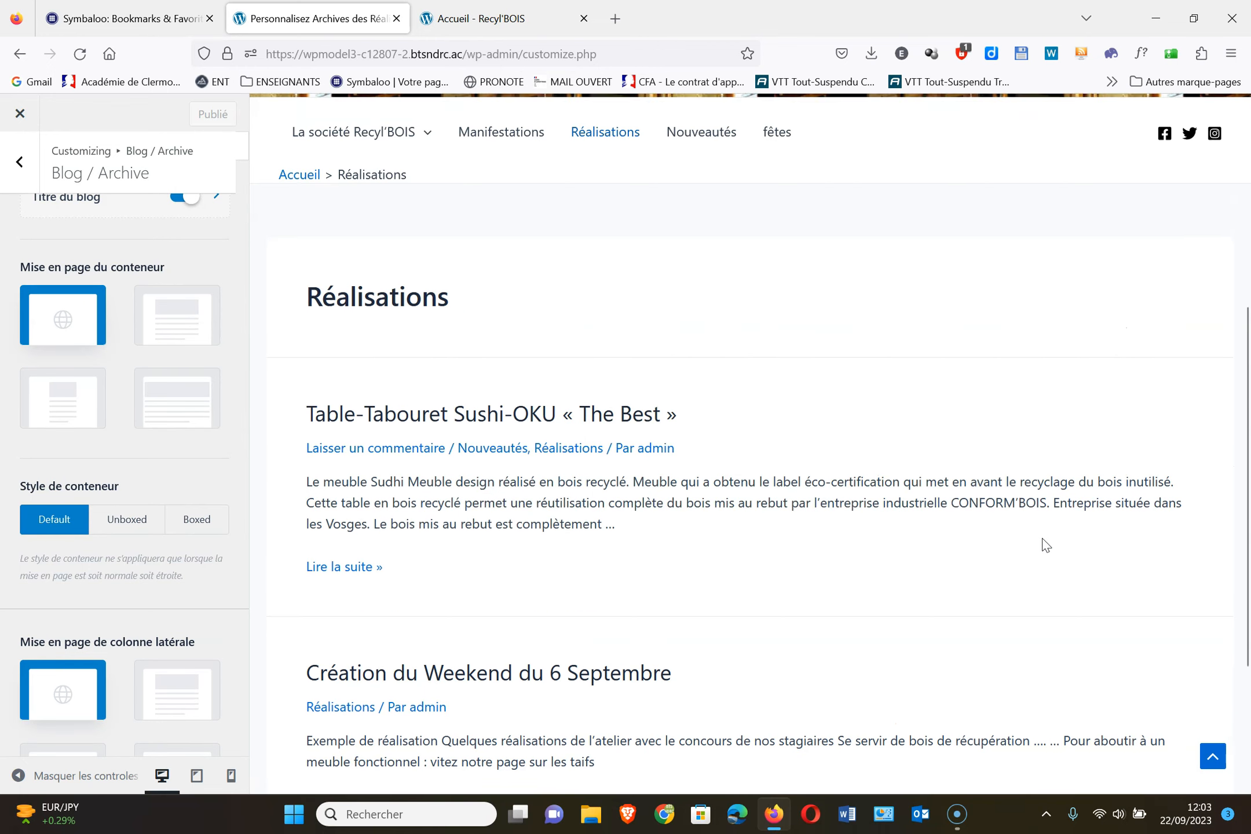
click(20, 163)
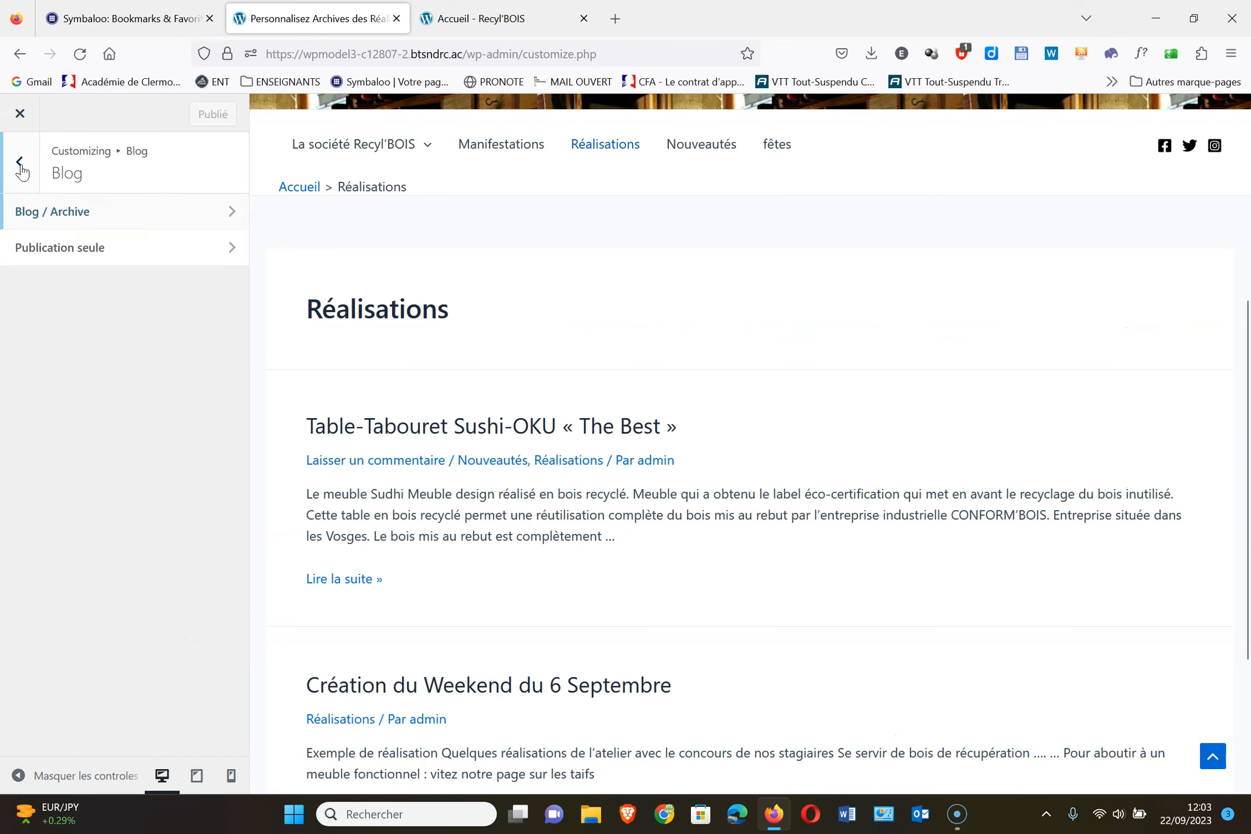
click(101, 253)
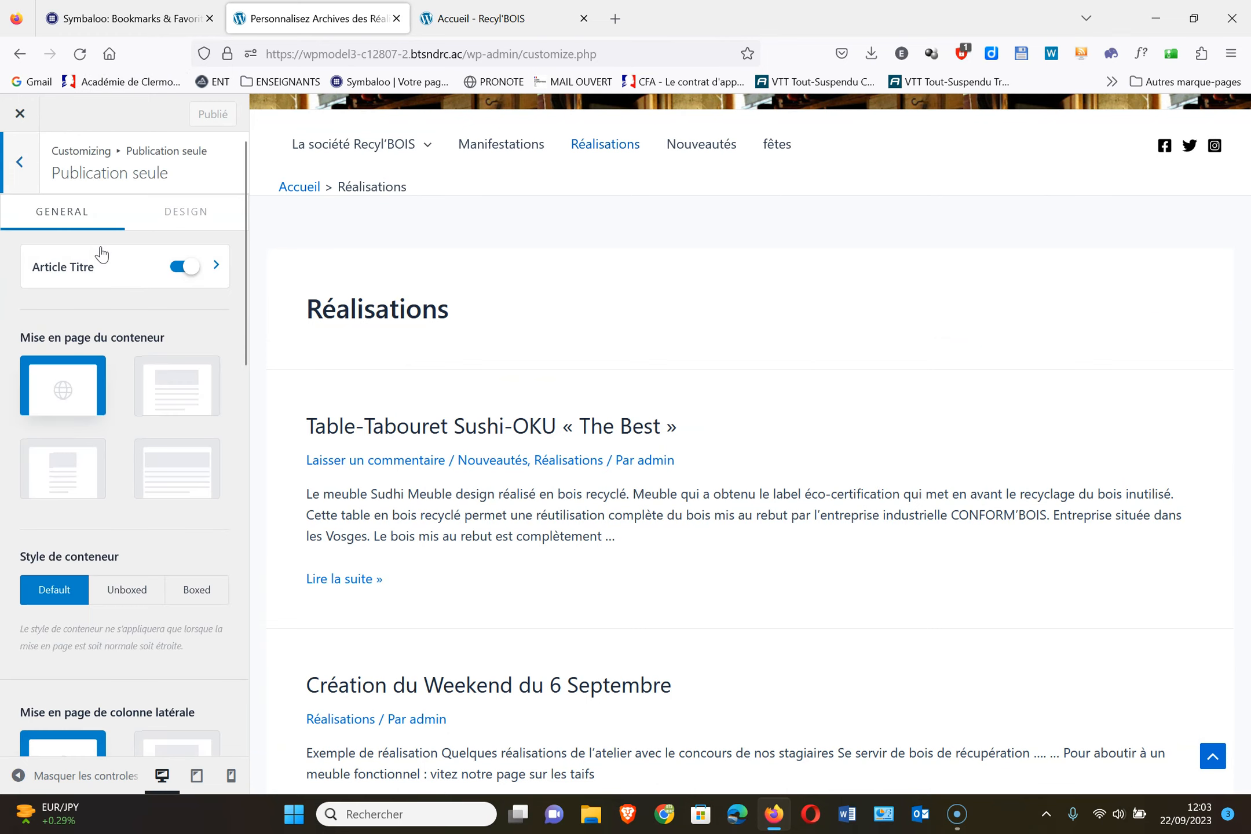
Open the Table-Tabouret post in the preview, try the Étroit container, then revert to Par défaut
click(447, 427)
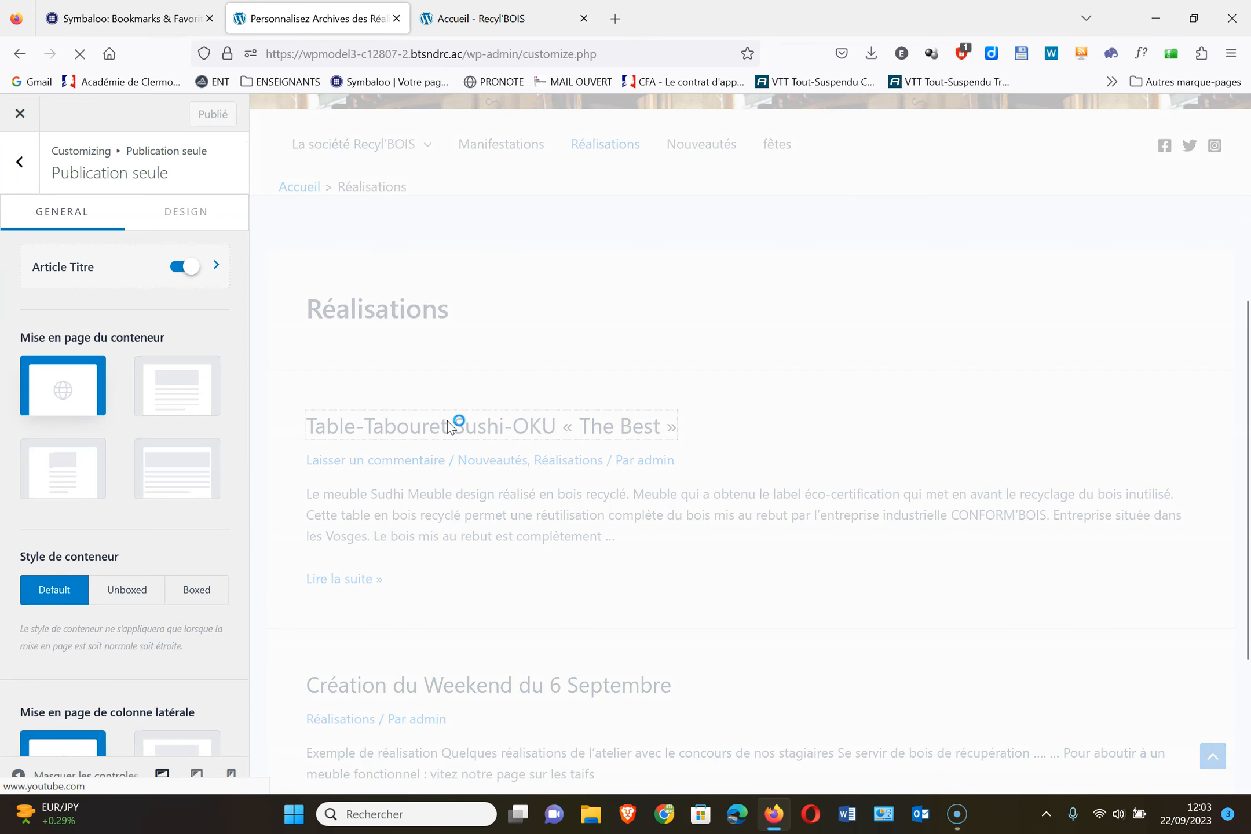
scroll(866, 673, down, 5)
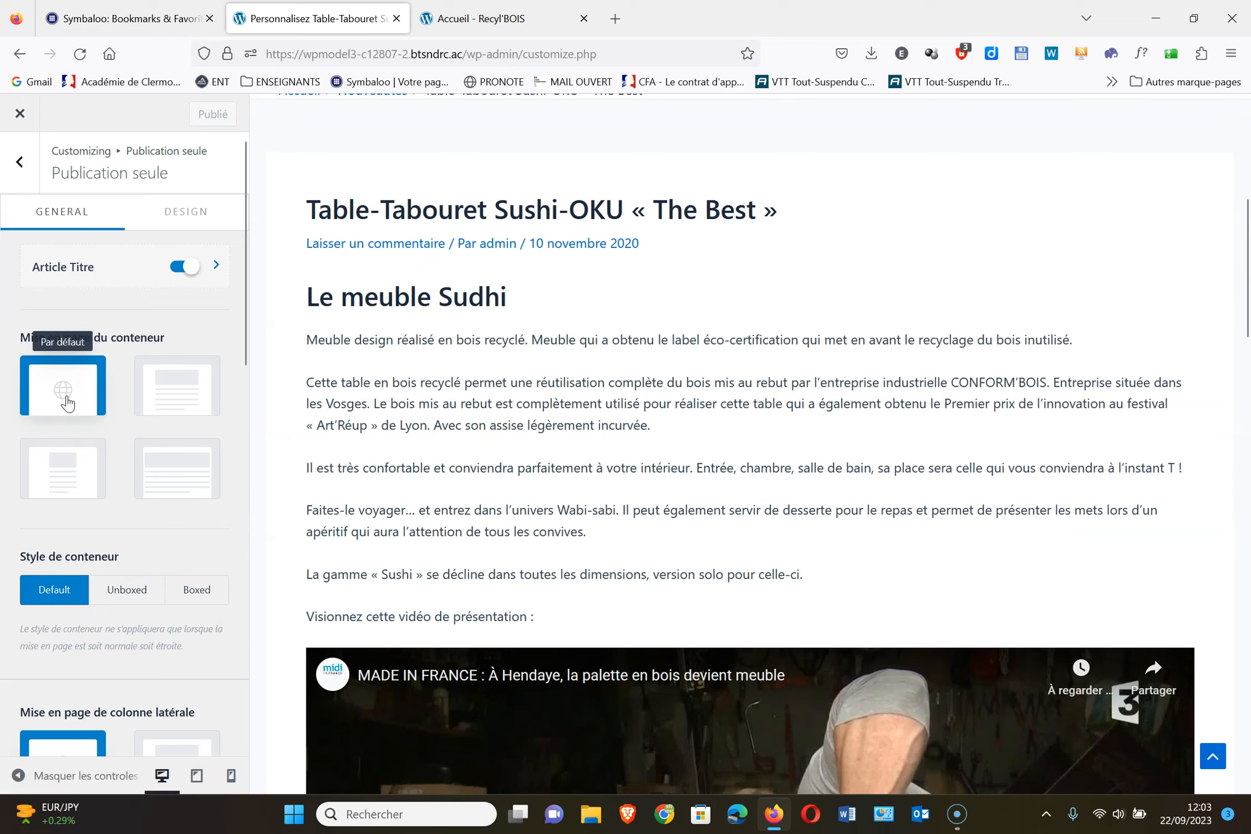
click(68, 478)
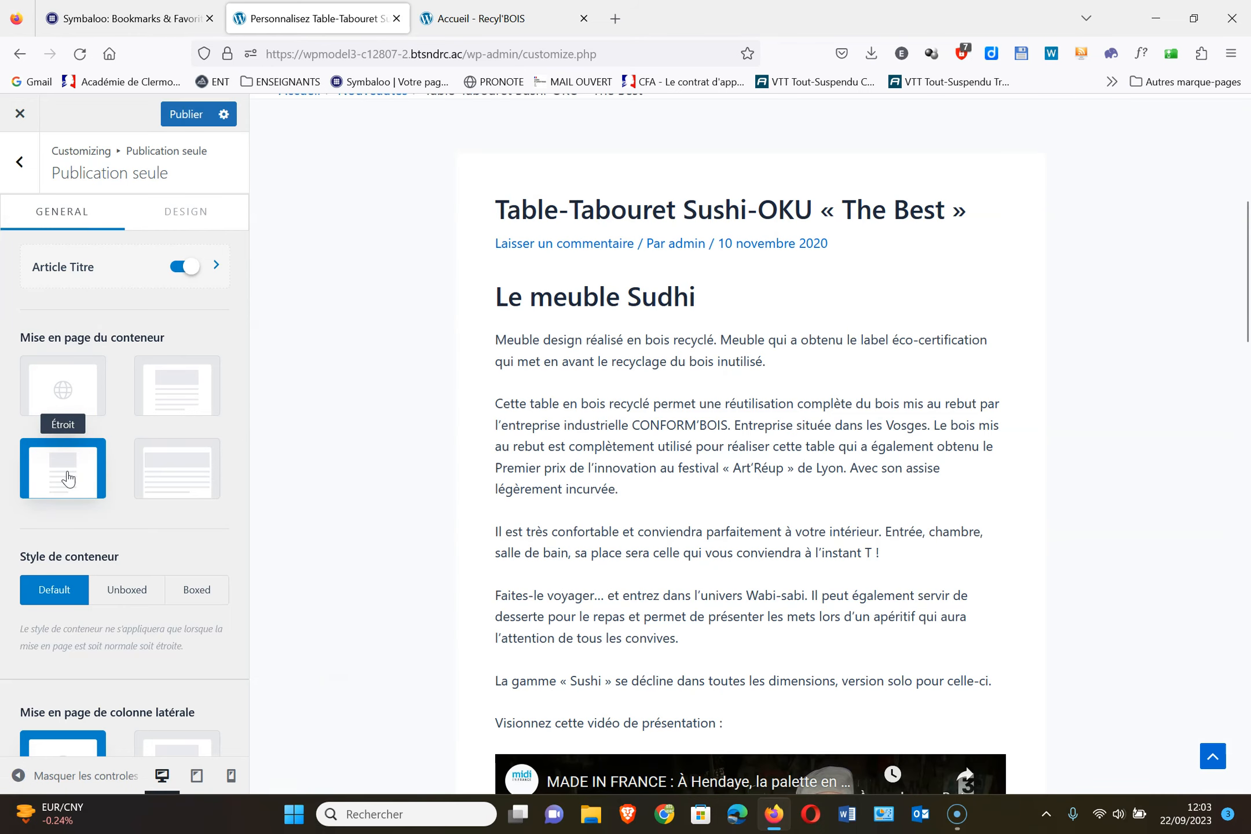
click(93, 384)
Try a right sidebar on posts, revert to the default sidebar layout, and publish
scroll(94, 384, down, 3)
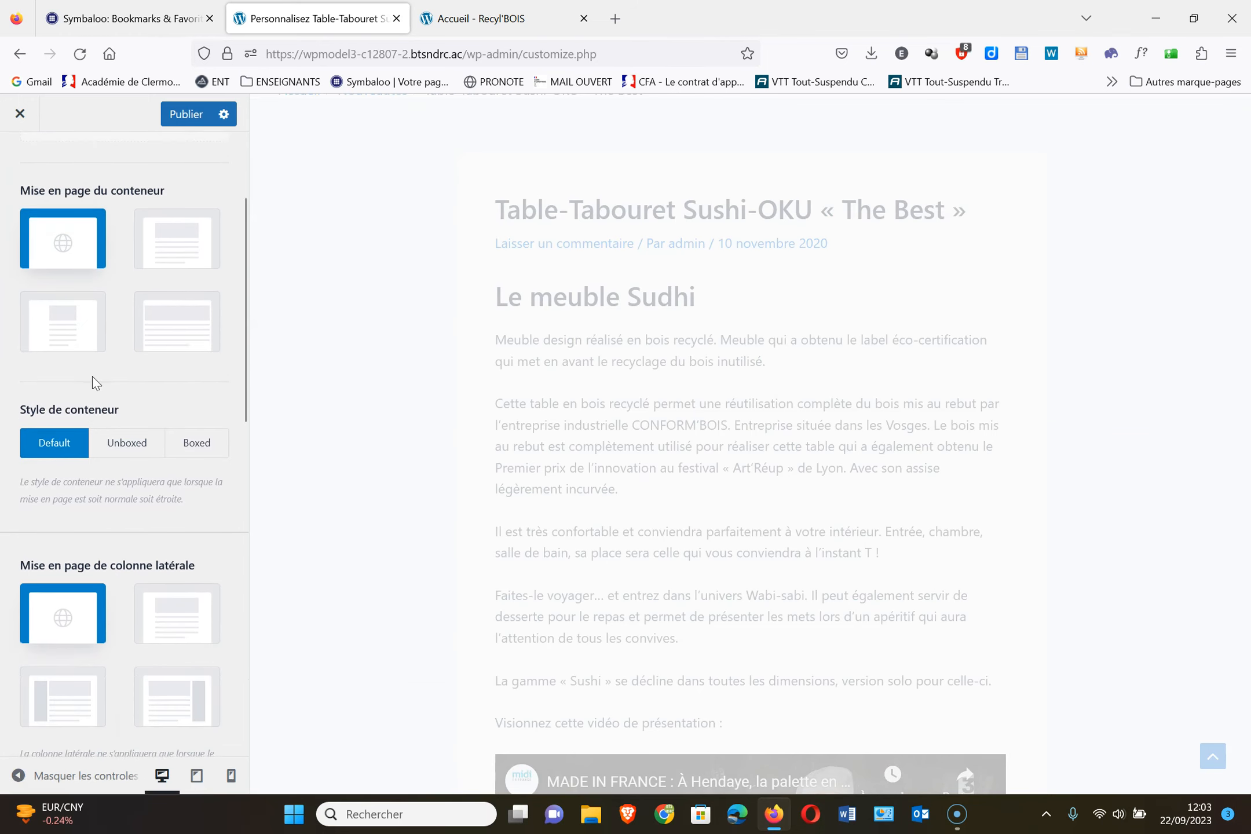
click(191, 675)
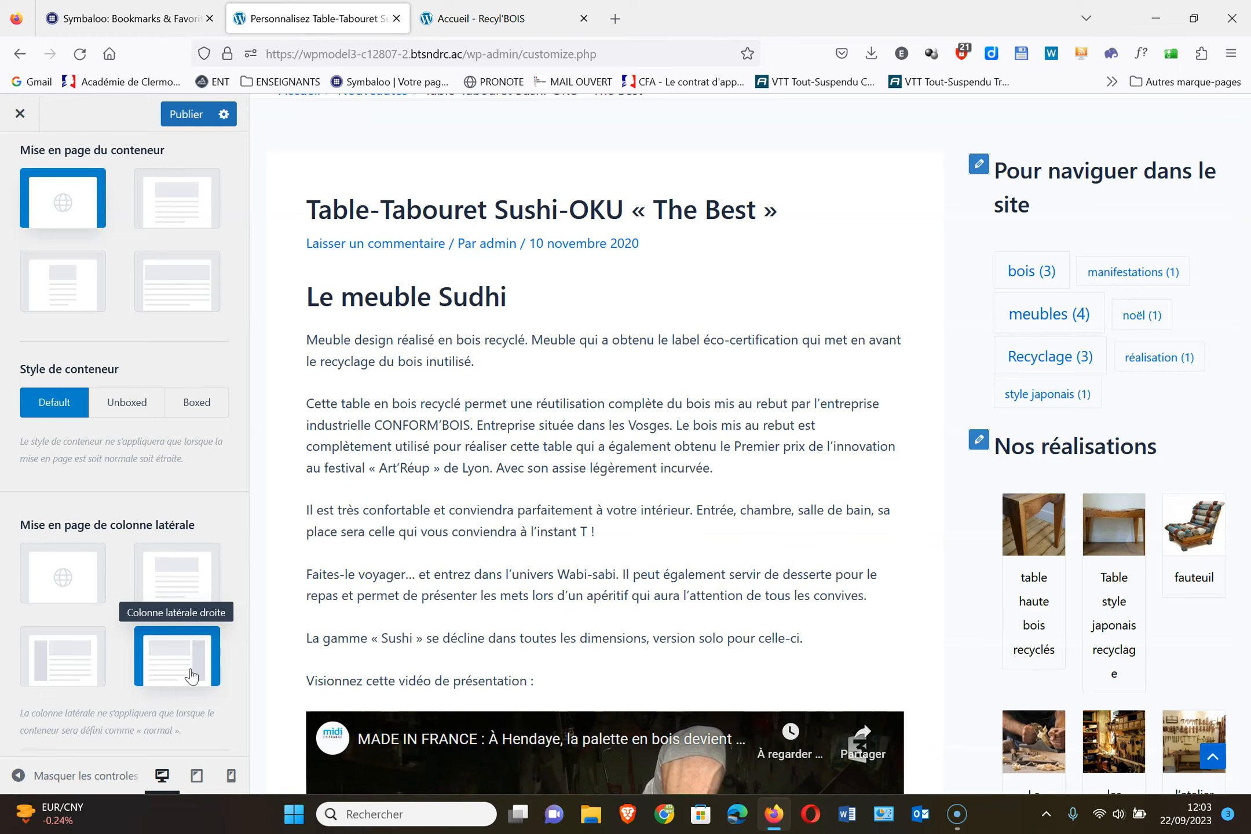
click(69, 582)
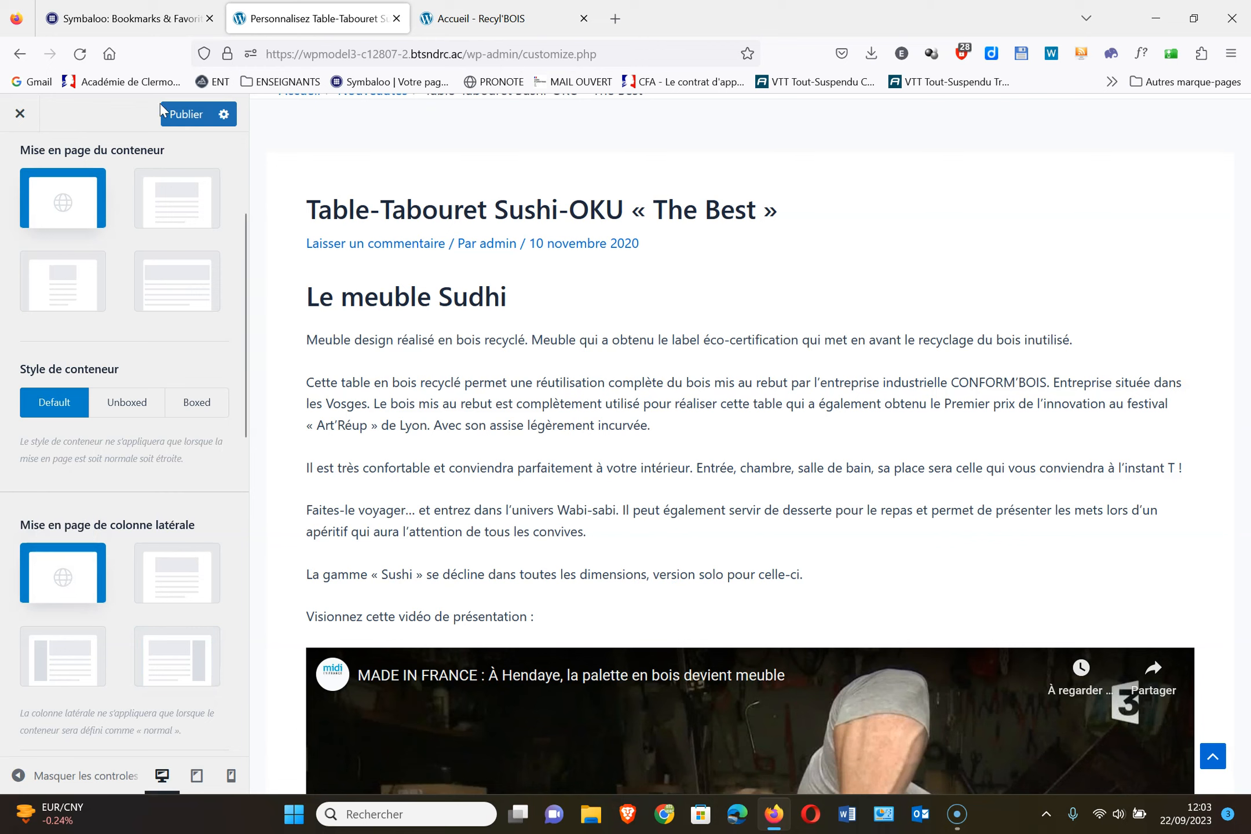
click(181, 114)
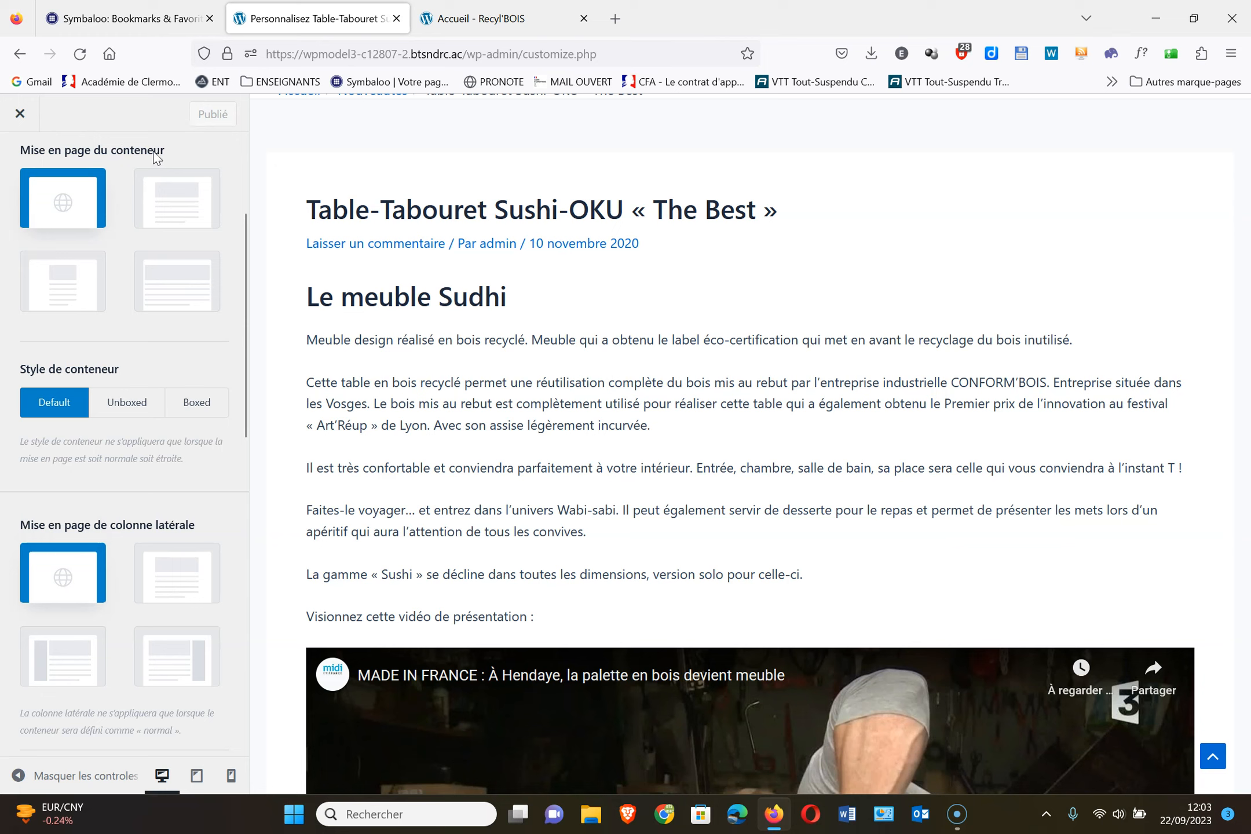
Return to the main Customizer sections and open the Pages layout settings
scroll(155, 156, up, 5)
click(26, 159)
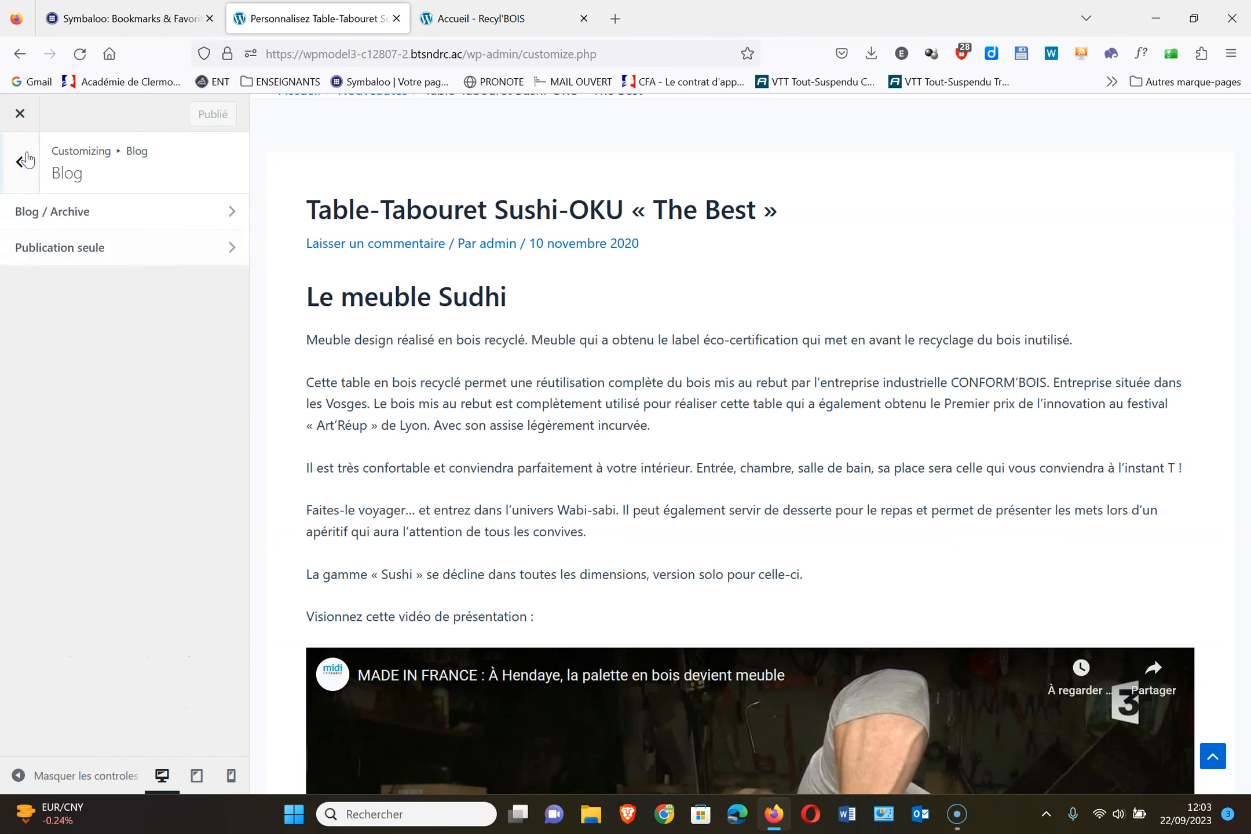
click(26, 160)
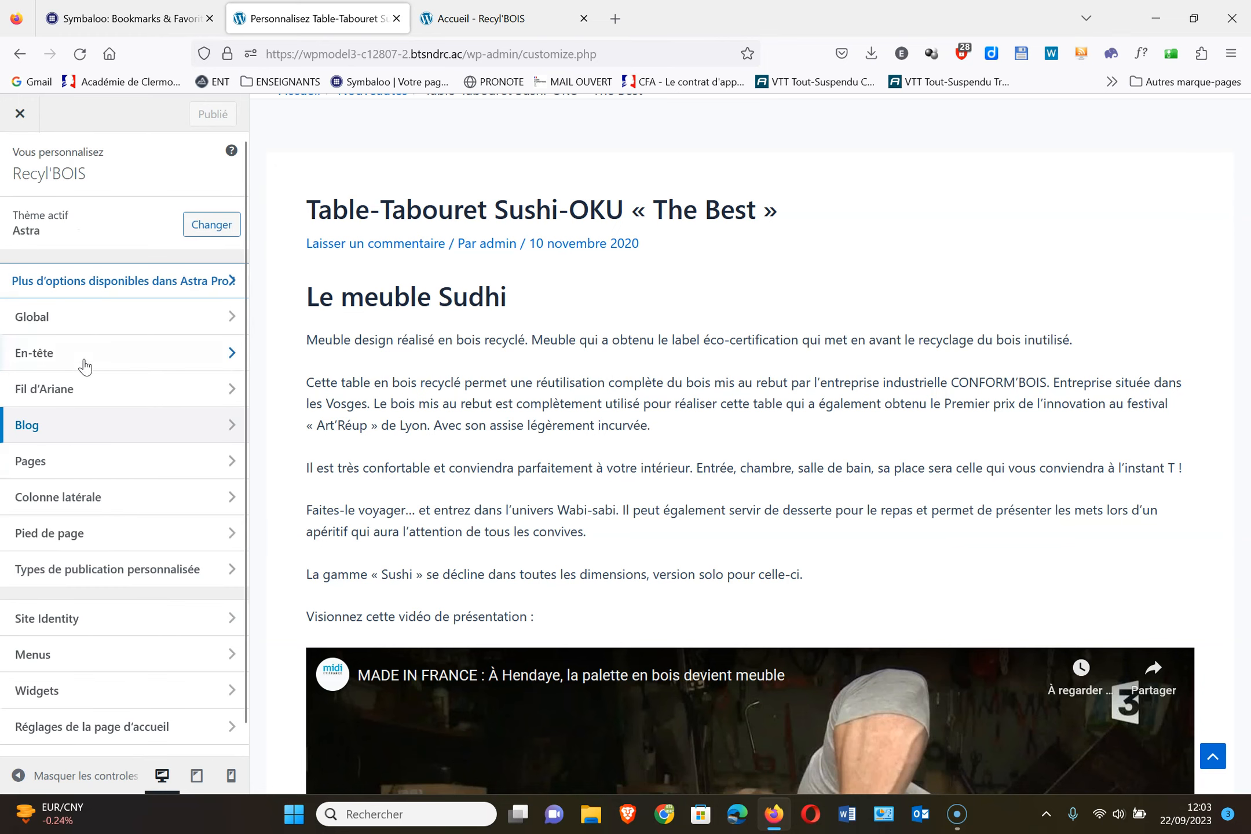
click(84, 462)
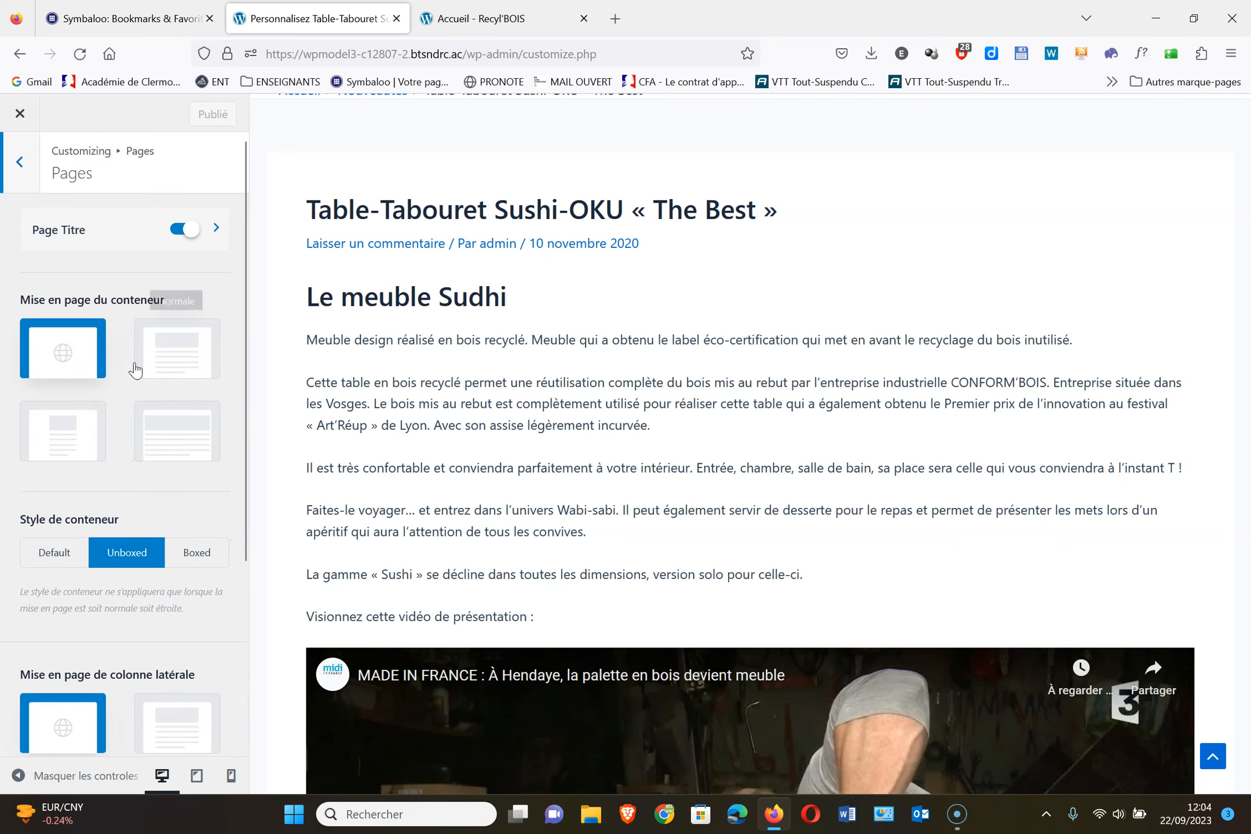
Preview La société Recyl'BOIS, then its Concept Recyclage subpage
scroll(699, 432, up, 5)
mouse_move(348, 507)
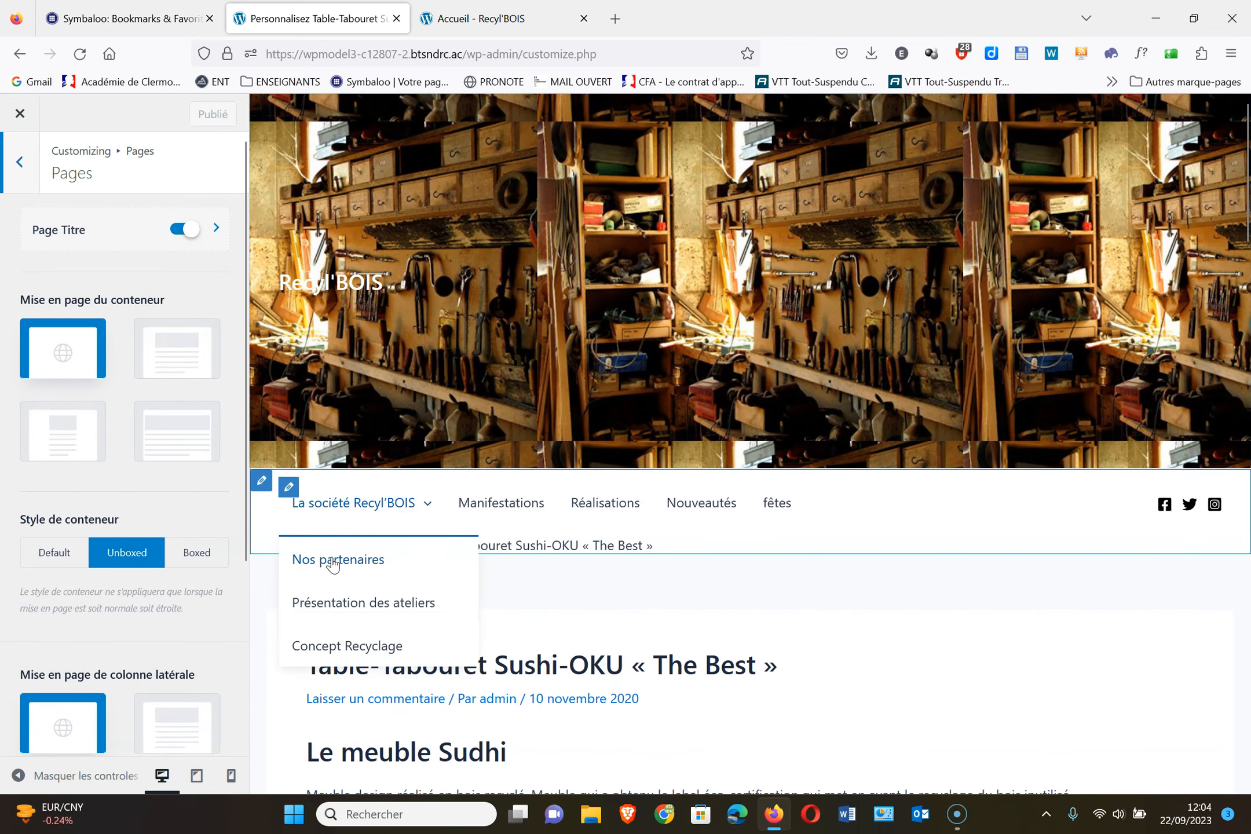
click(346, 504)
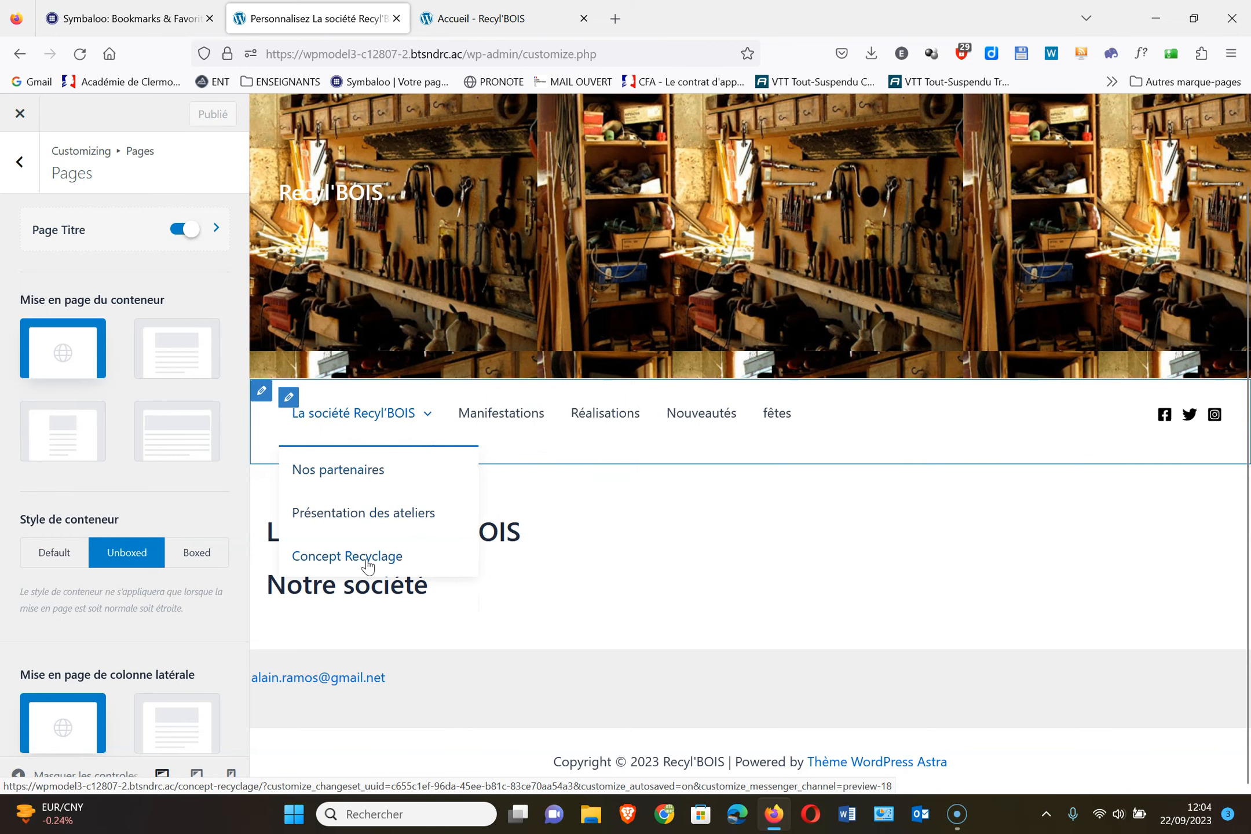
click(369, 558)
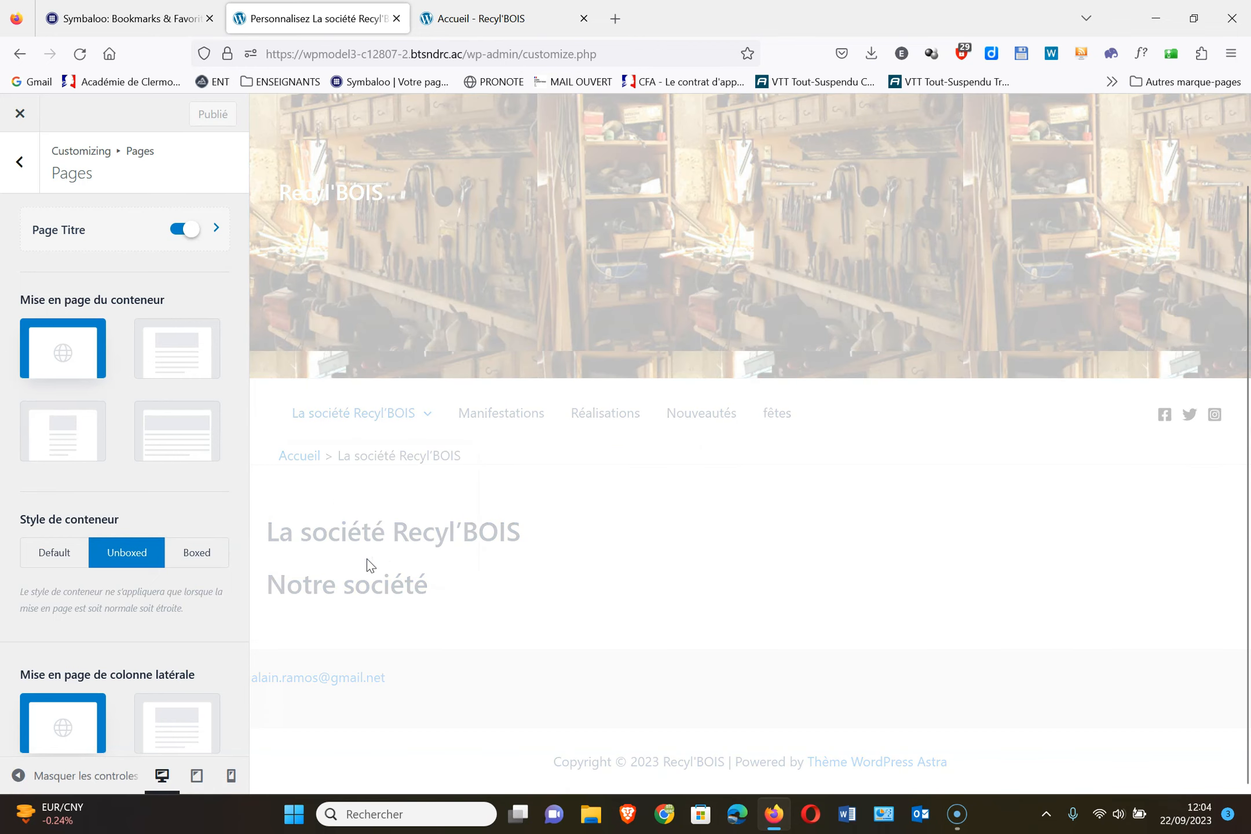
scroll(861, 625, down, 5)
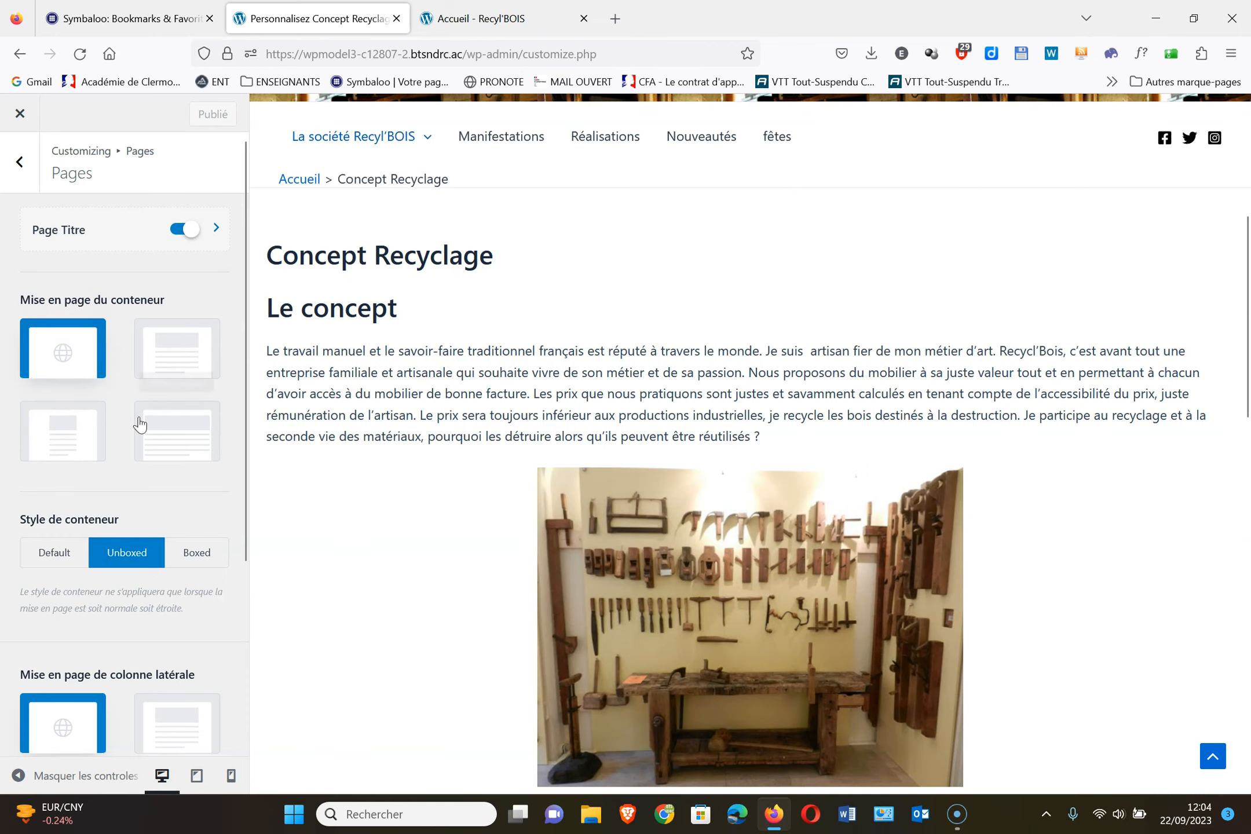
Give pages the Par défaut container and sidebar after trying Étroit and a right sidebar, then publish
click(83, 435)
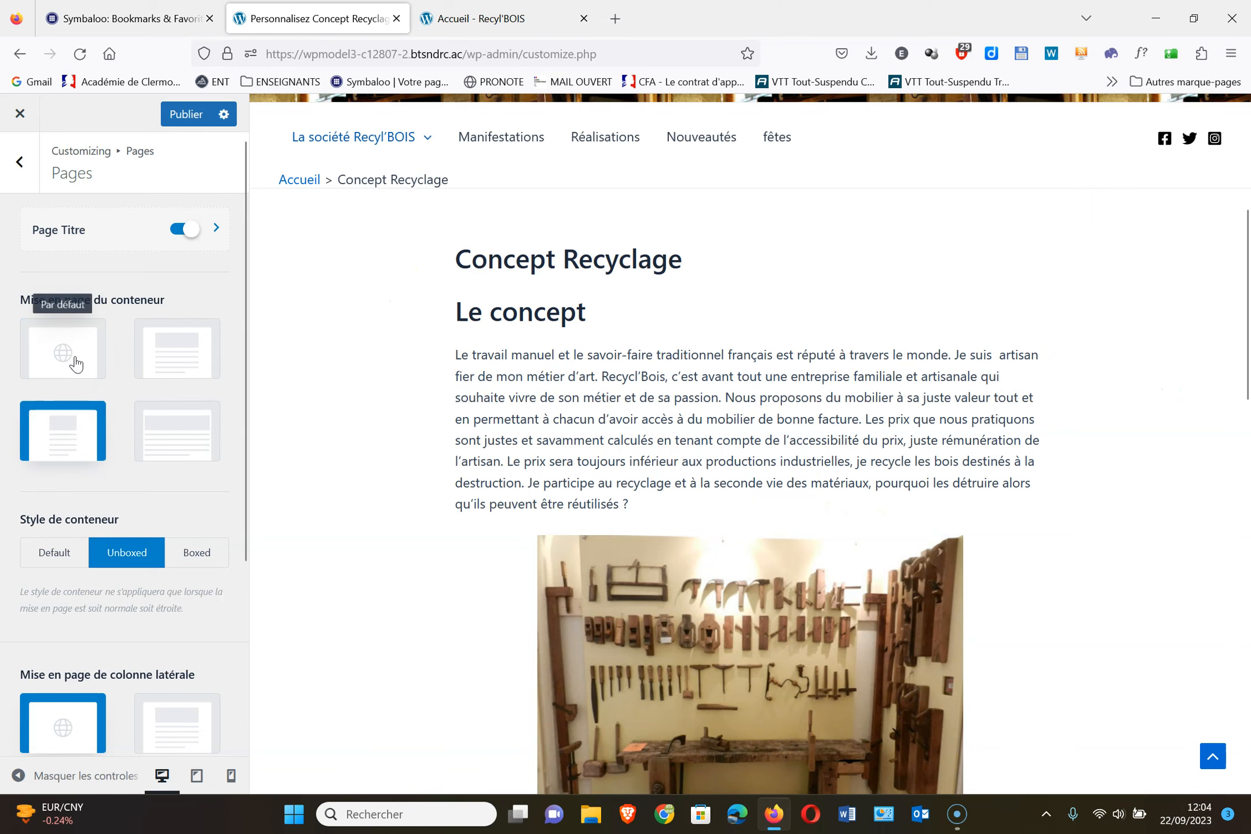
click(76, 364)
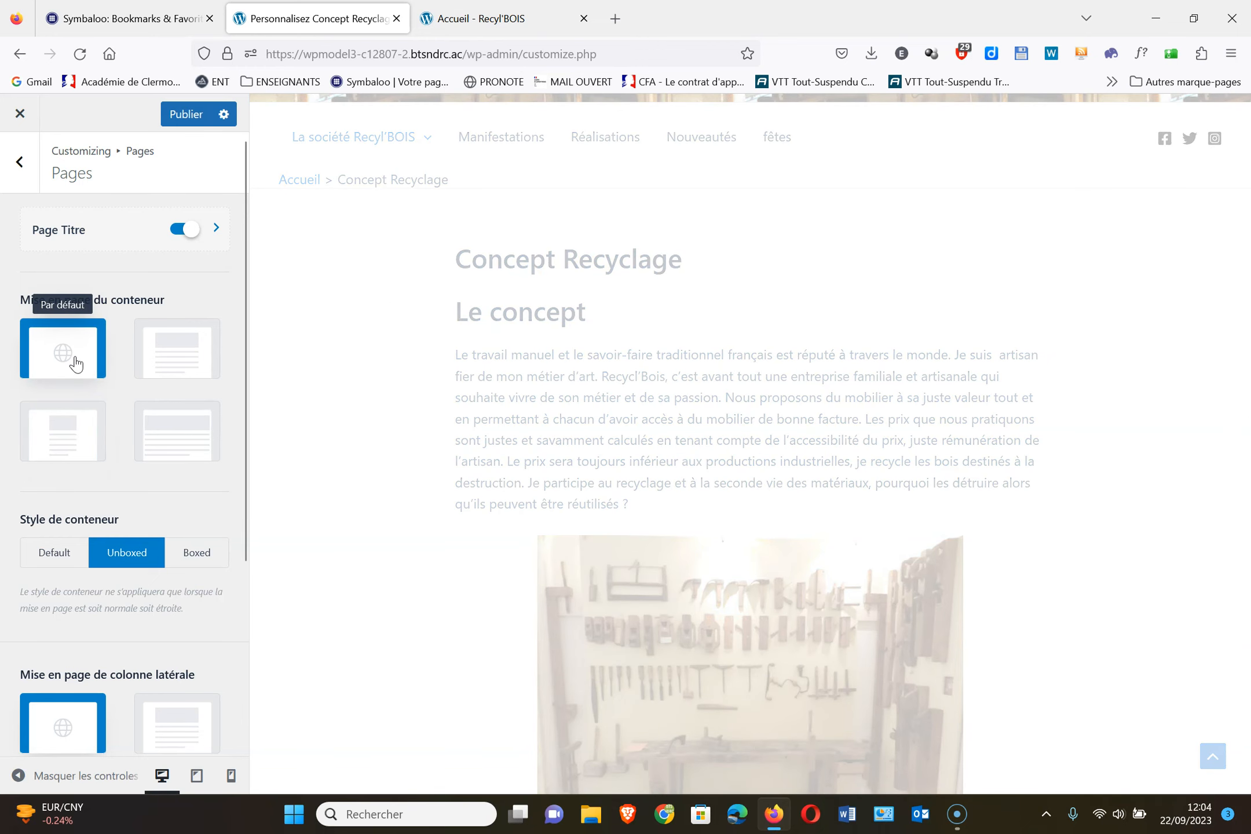
scroll(76, 364, down, 3)
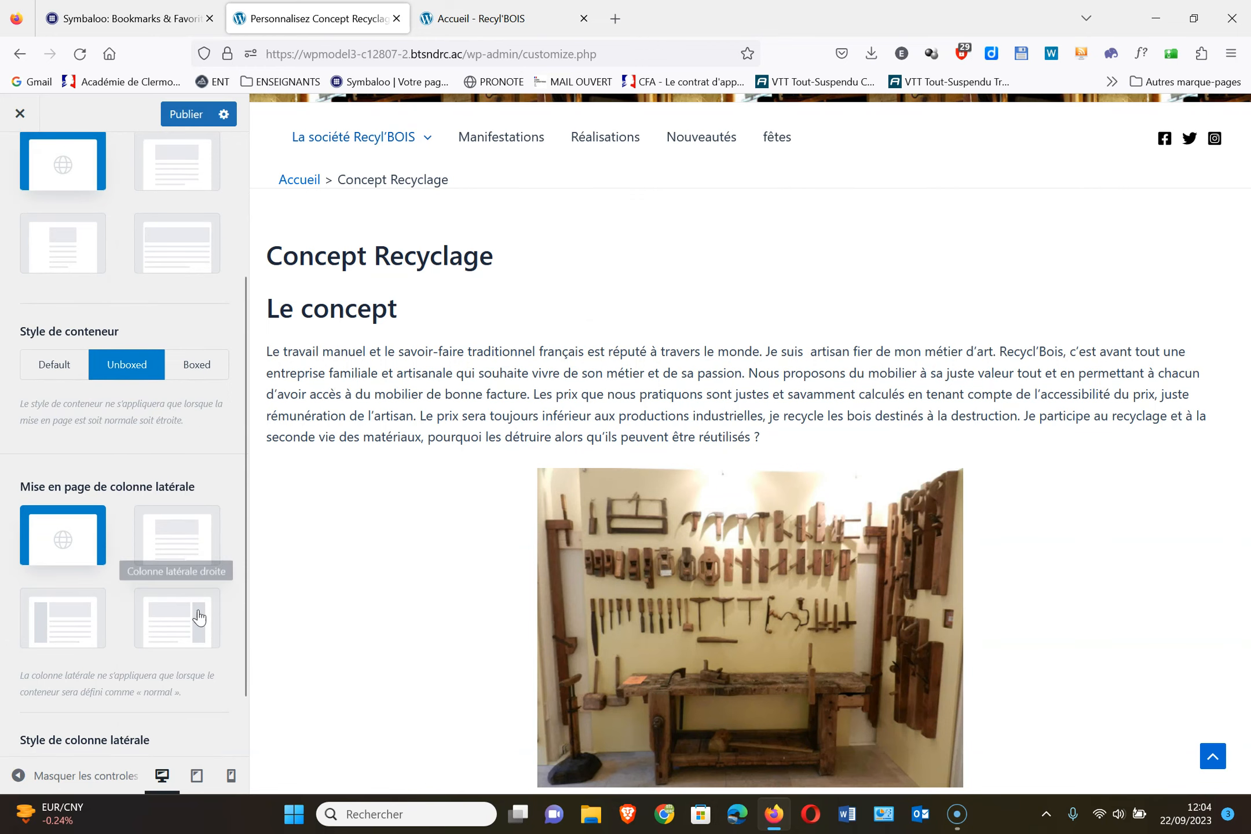
click(177, 630)
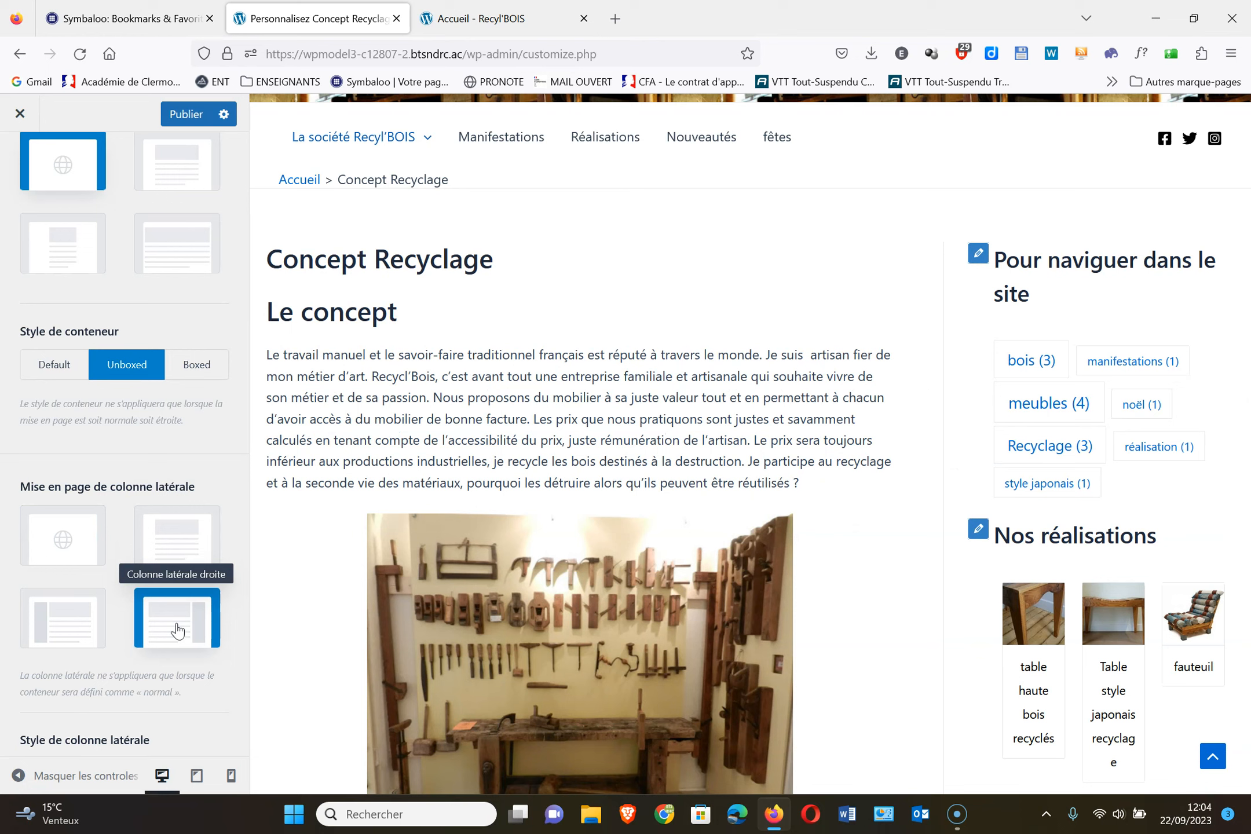
click(78, 541)
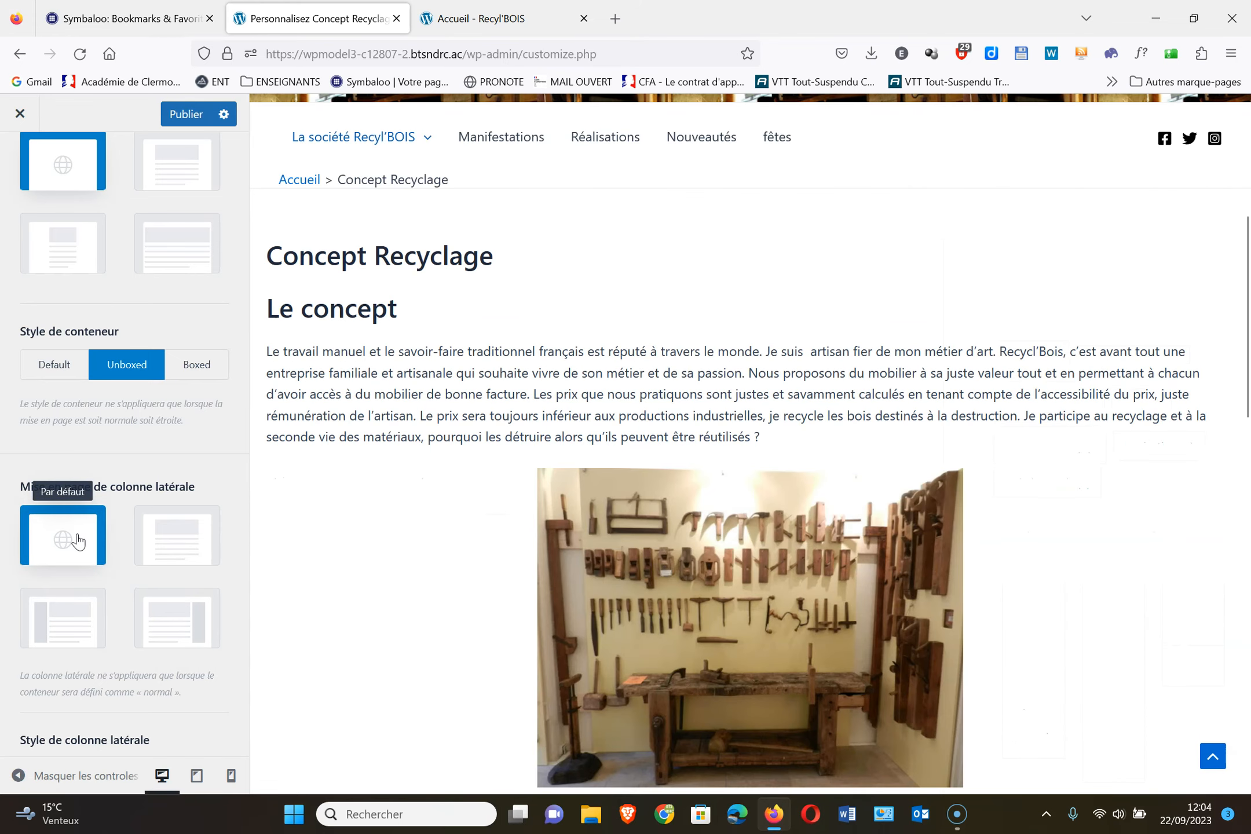
scroll(79, 538, up, 2)
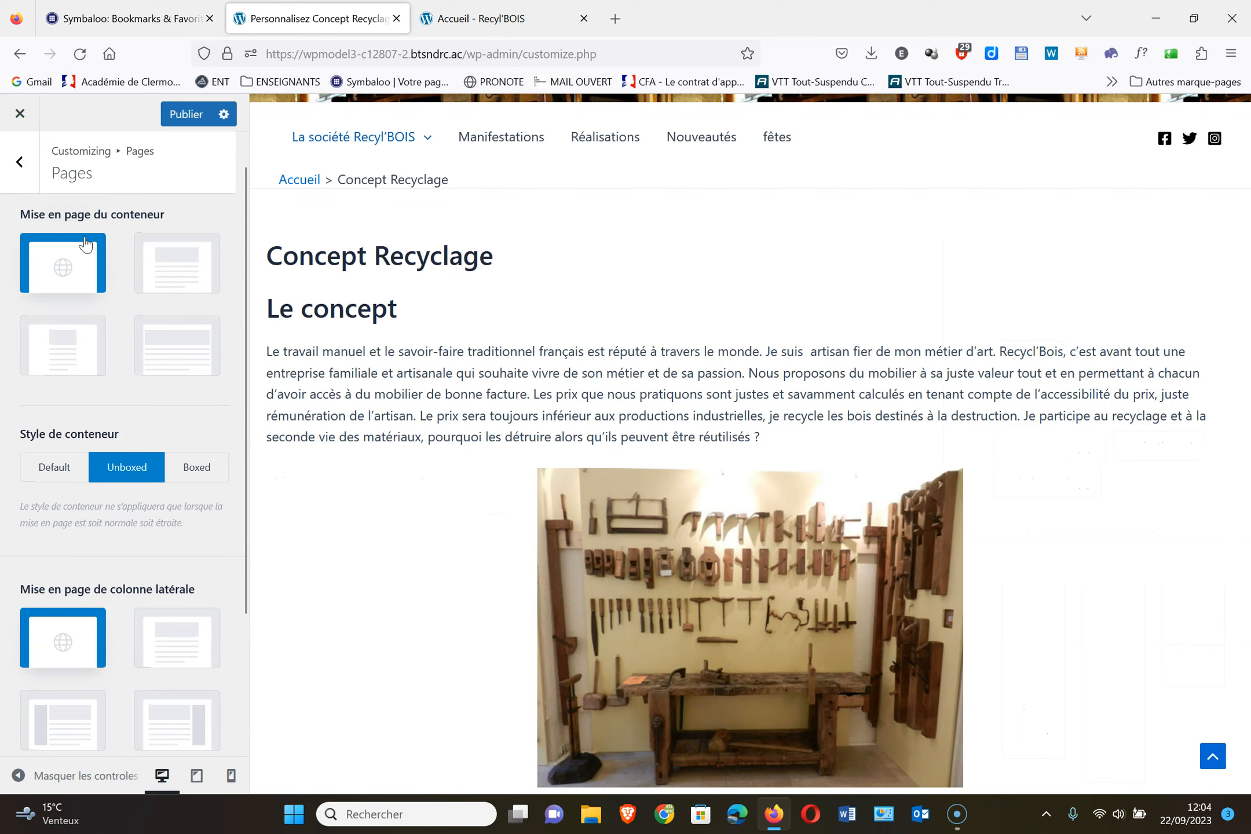
click(183, 113)
Set the site's default sidebar to Colonne latérale droite and preview the Réalisations archive
click(22, 162)
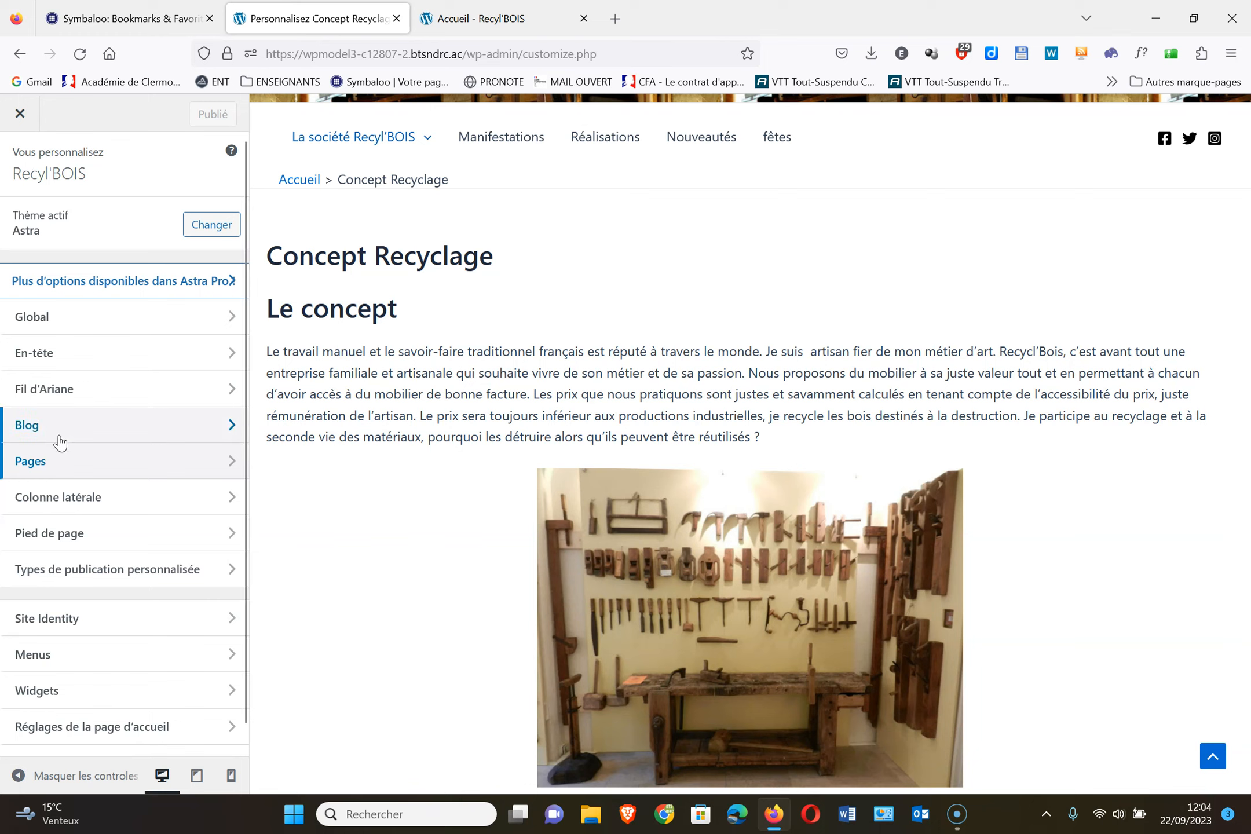
click(116, 504)
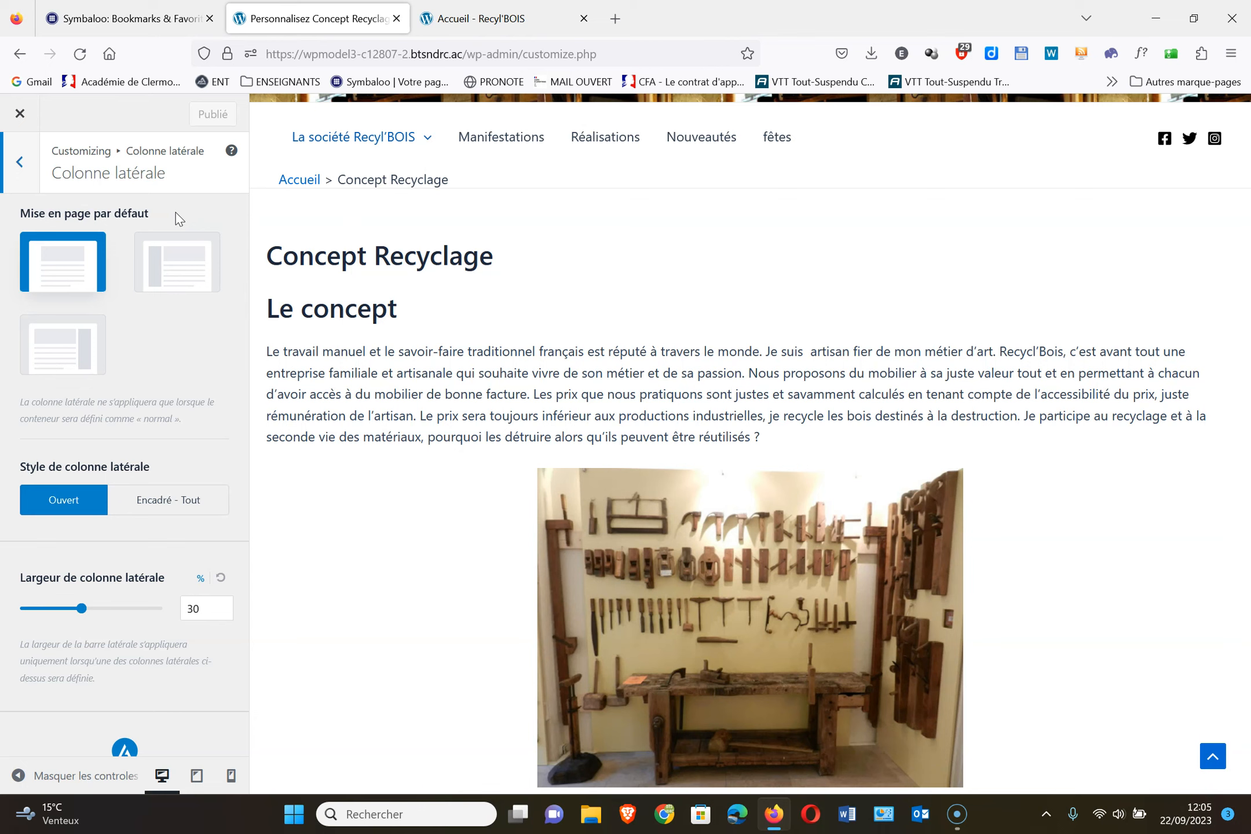
click(68, 353)
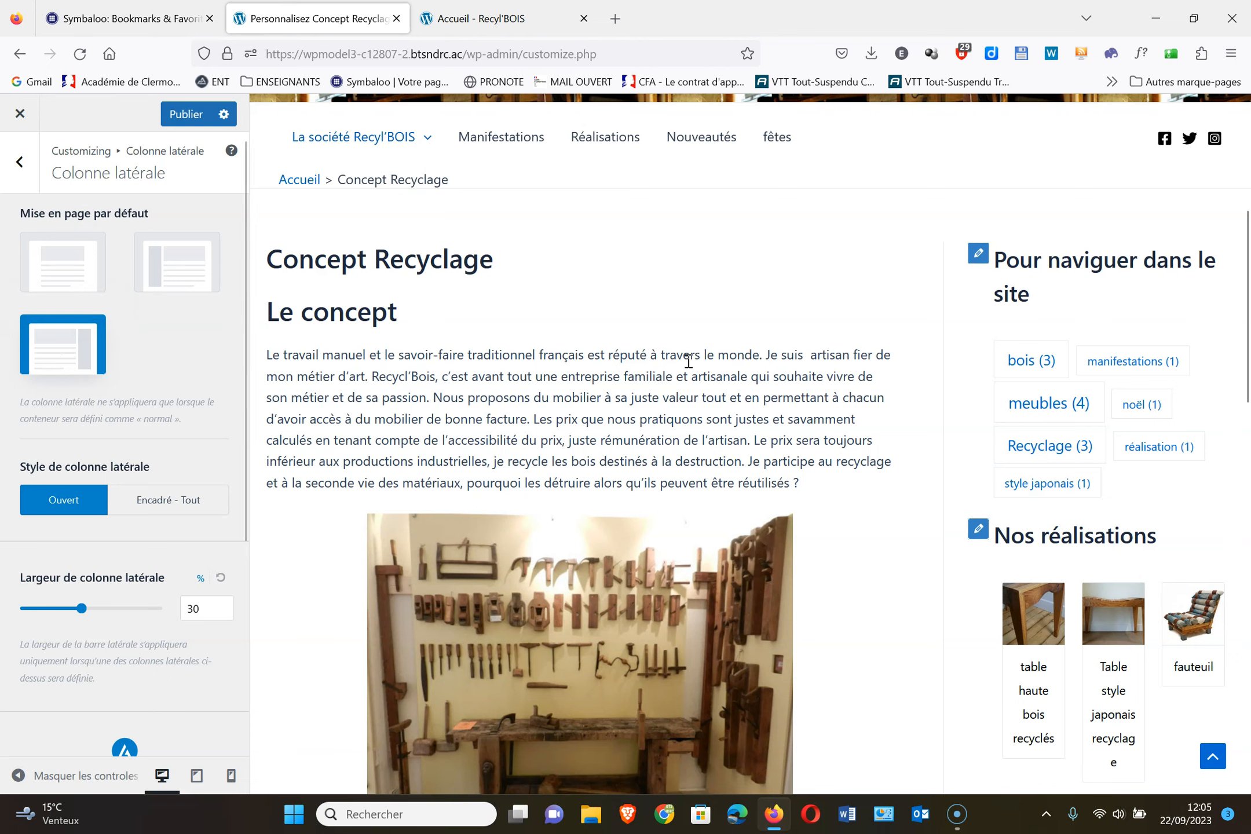
click(600, 142)
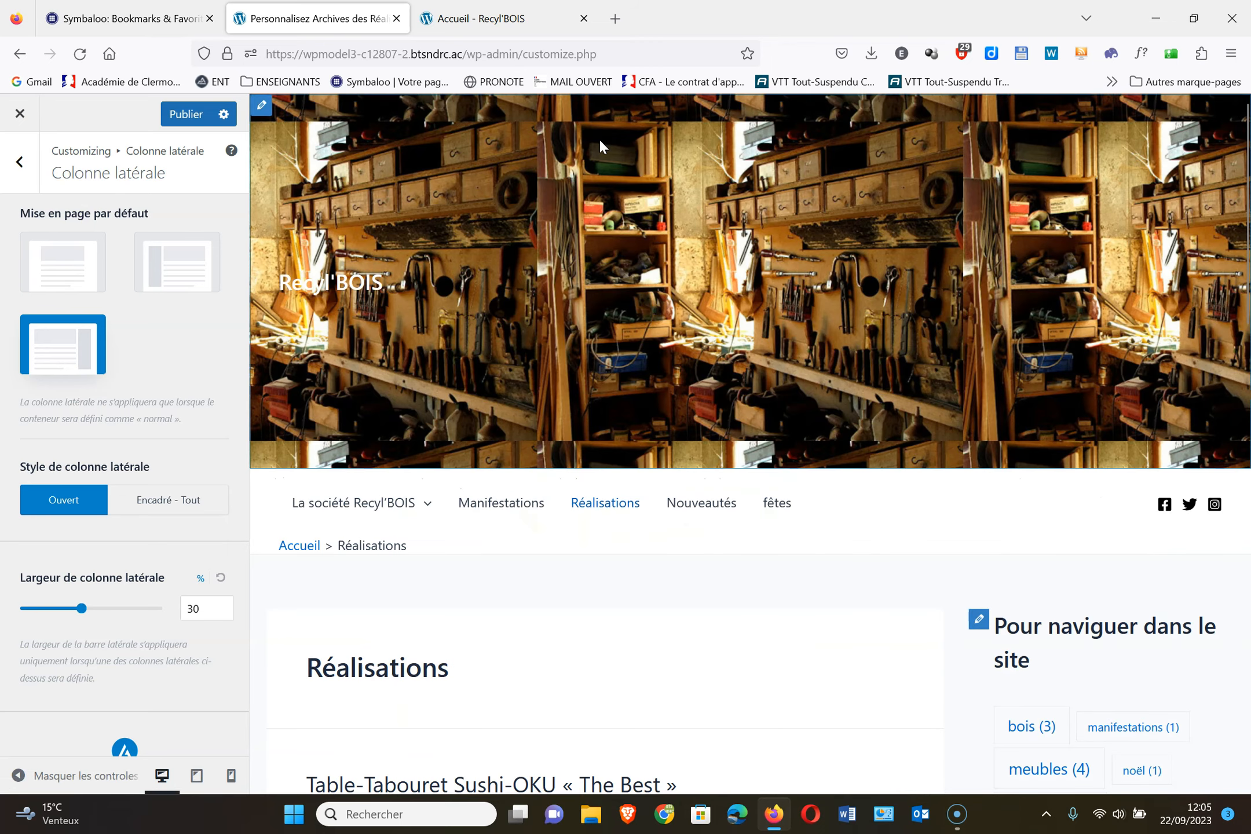
Preview the Table-Tabouret Sushi-OKU post from Réalisations and publish the right-sidebar default
scroll(732, 664, down, 5)
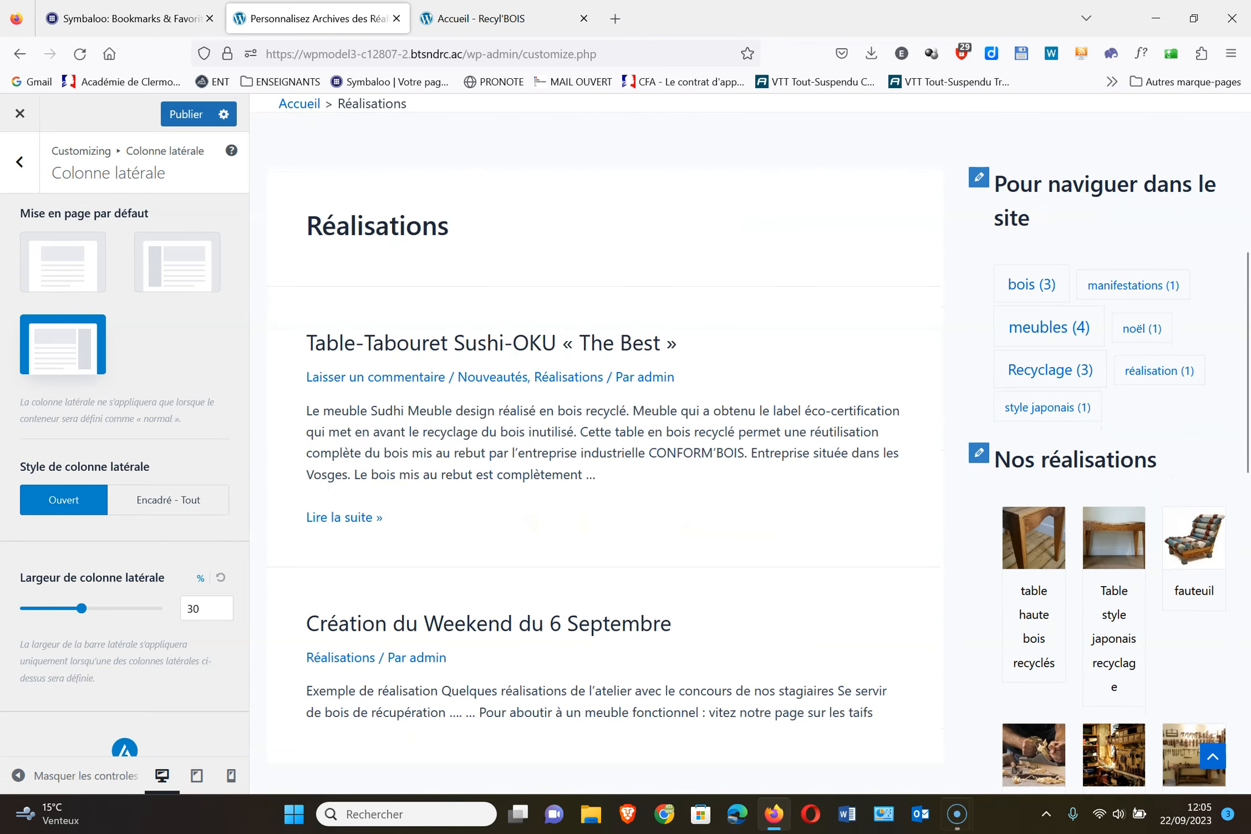
click(597, 347)
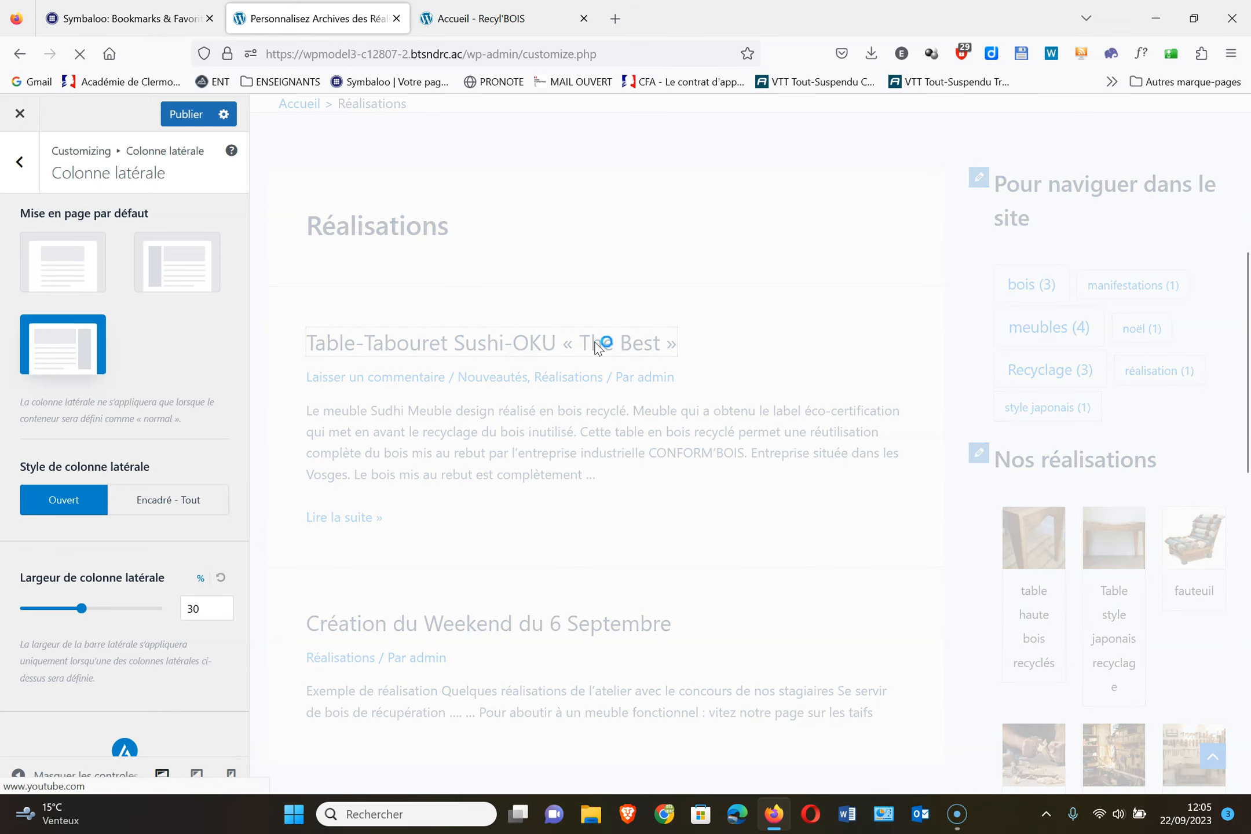
scroll(595, 341, down, 4)
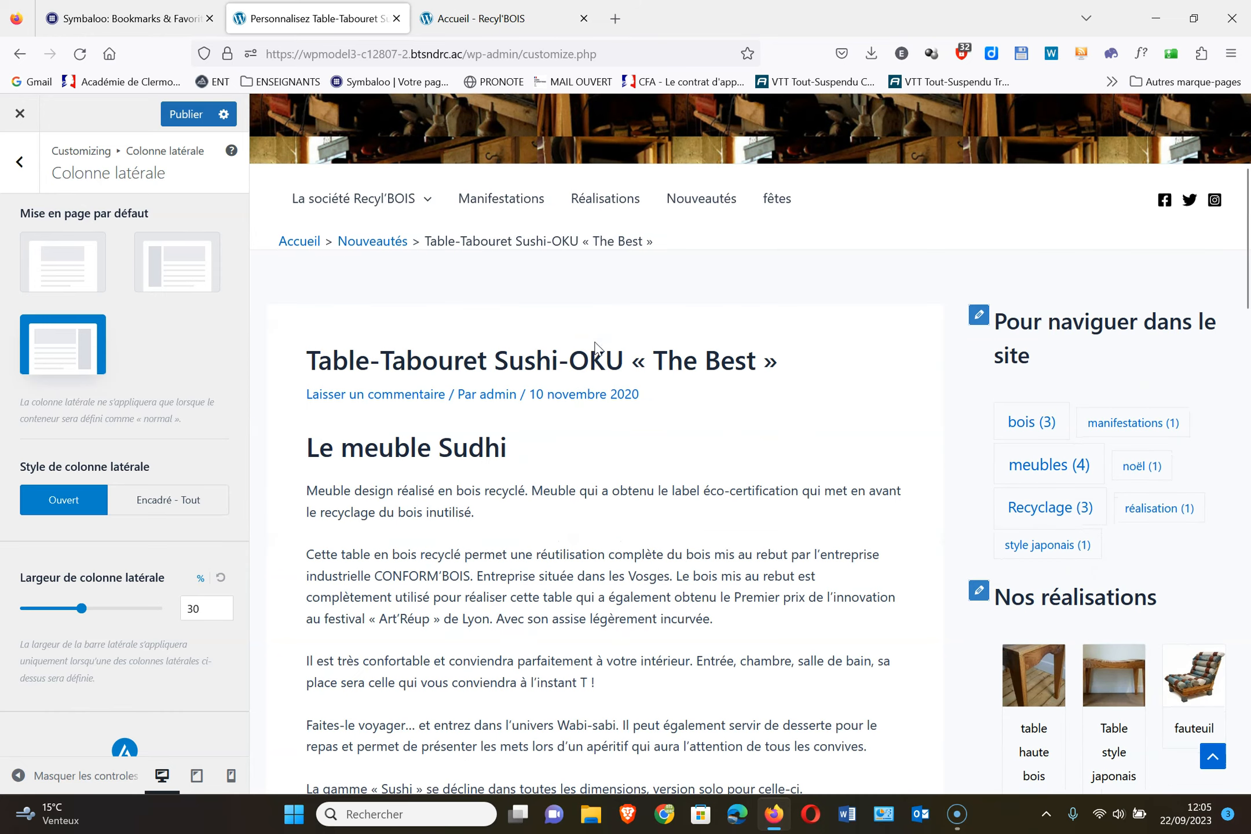
click(196, 116)
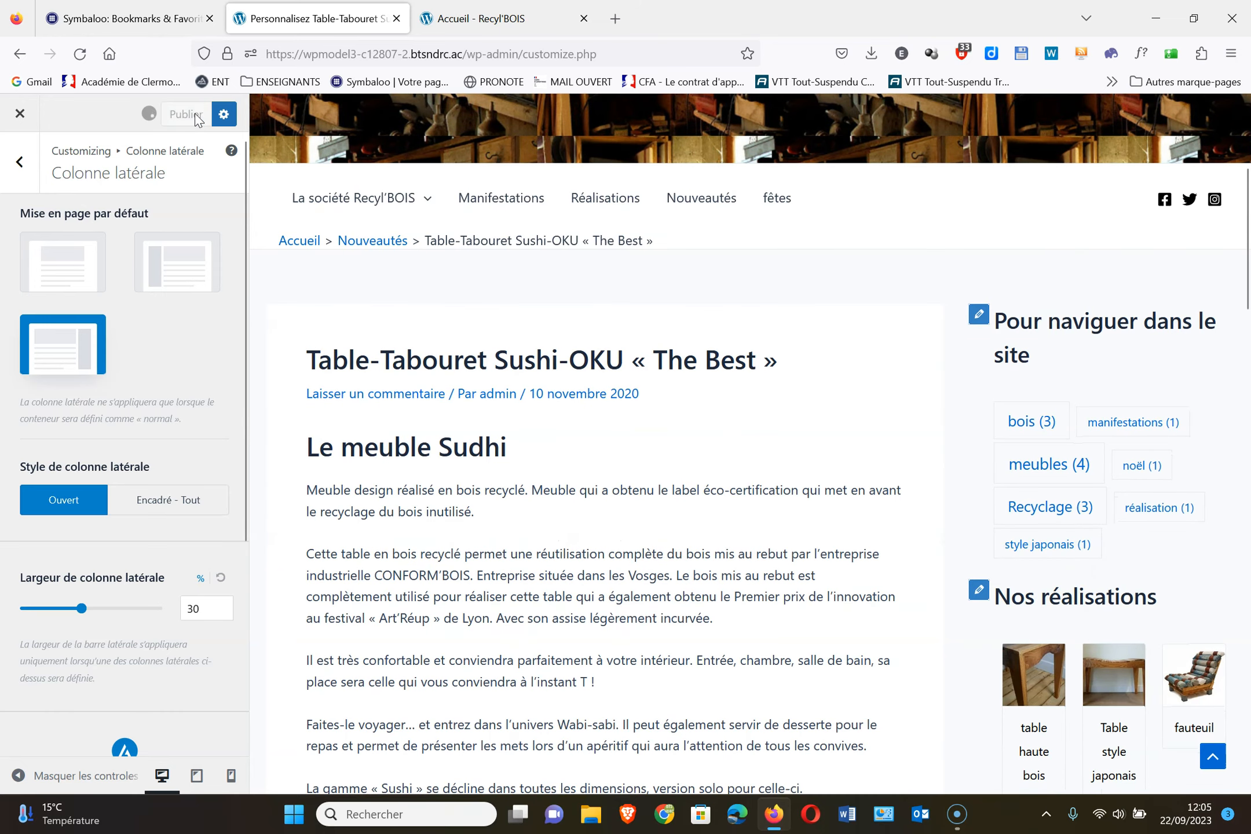
click(21, 163)
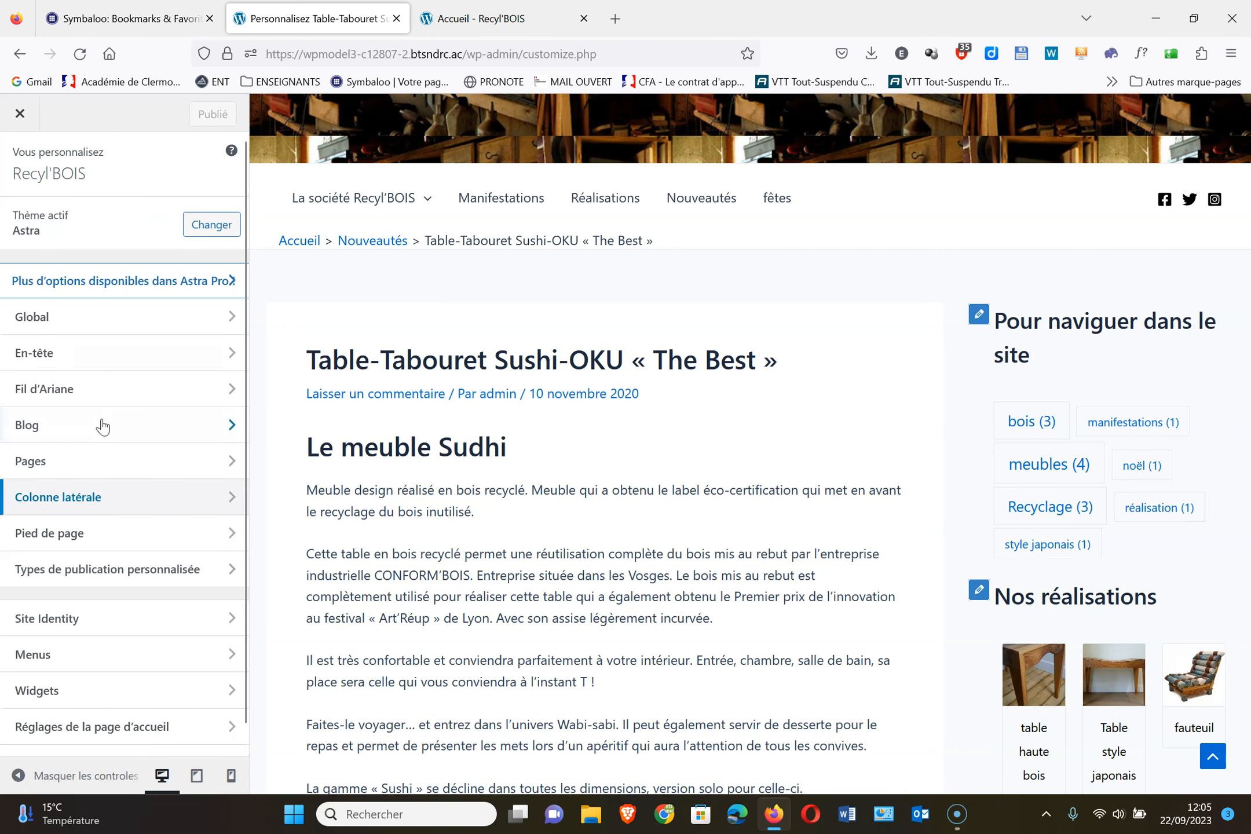
click(96, 462)
scroll(83, 531, down, 3)
scroll(83, 532, up, 3)
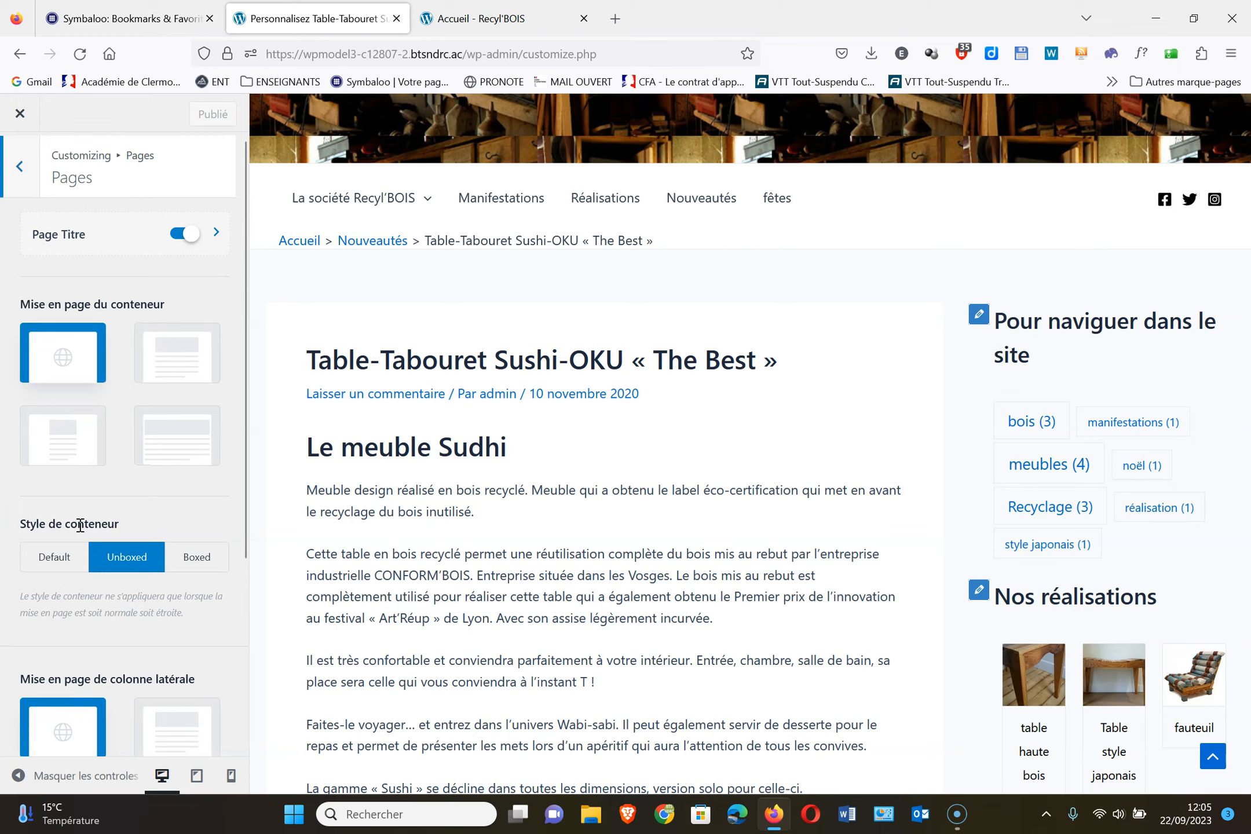
scroll(64, 516, down, 3)
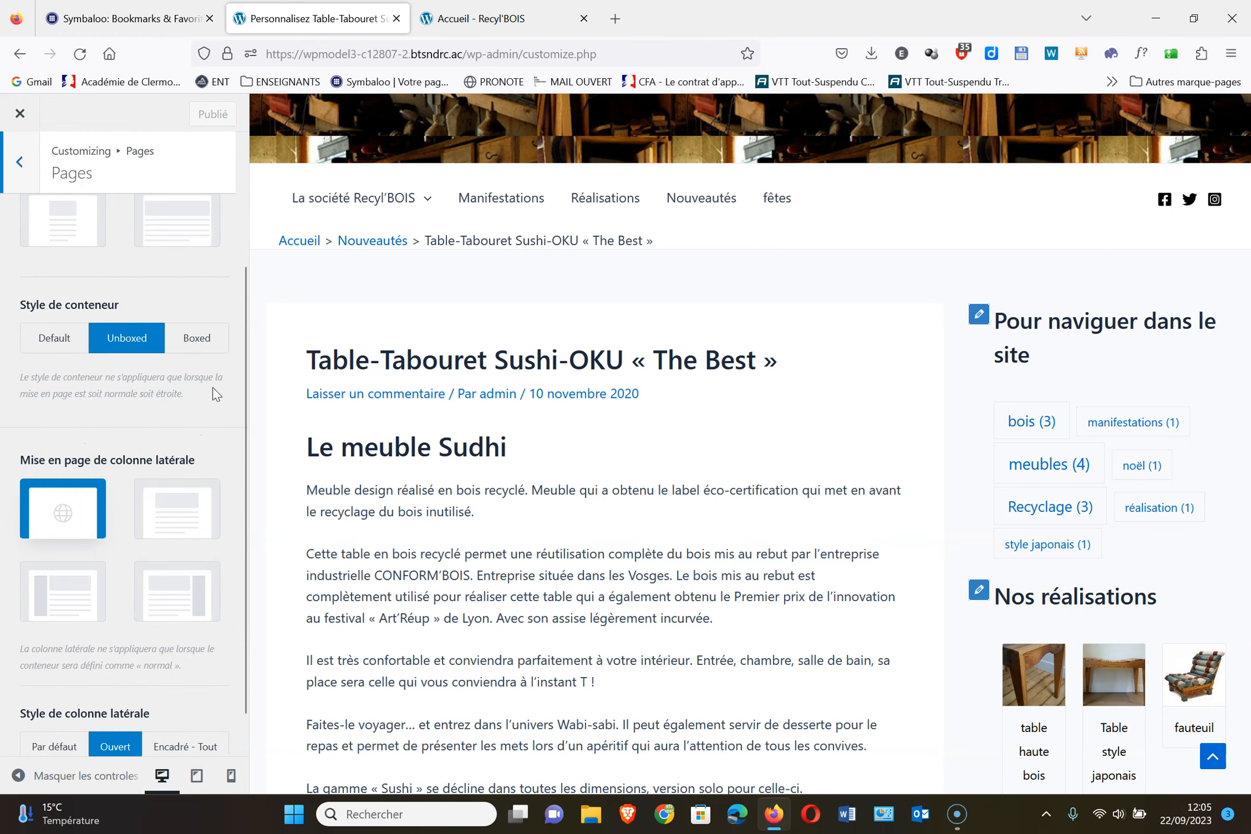
scroll(212, 403, up, 1)
click(17, 166)
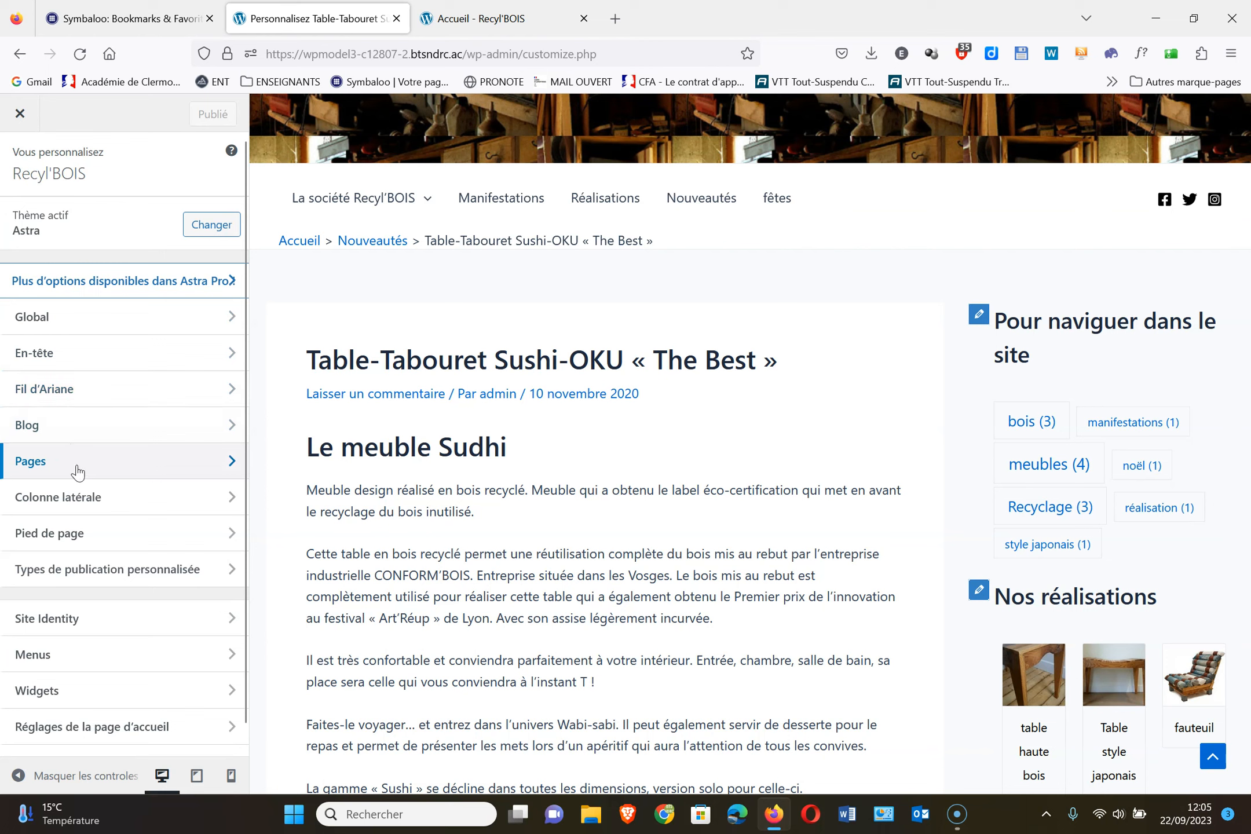
click(106, 428)
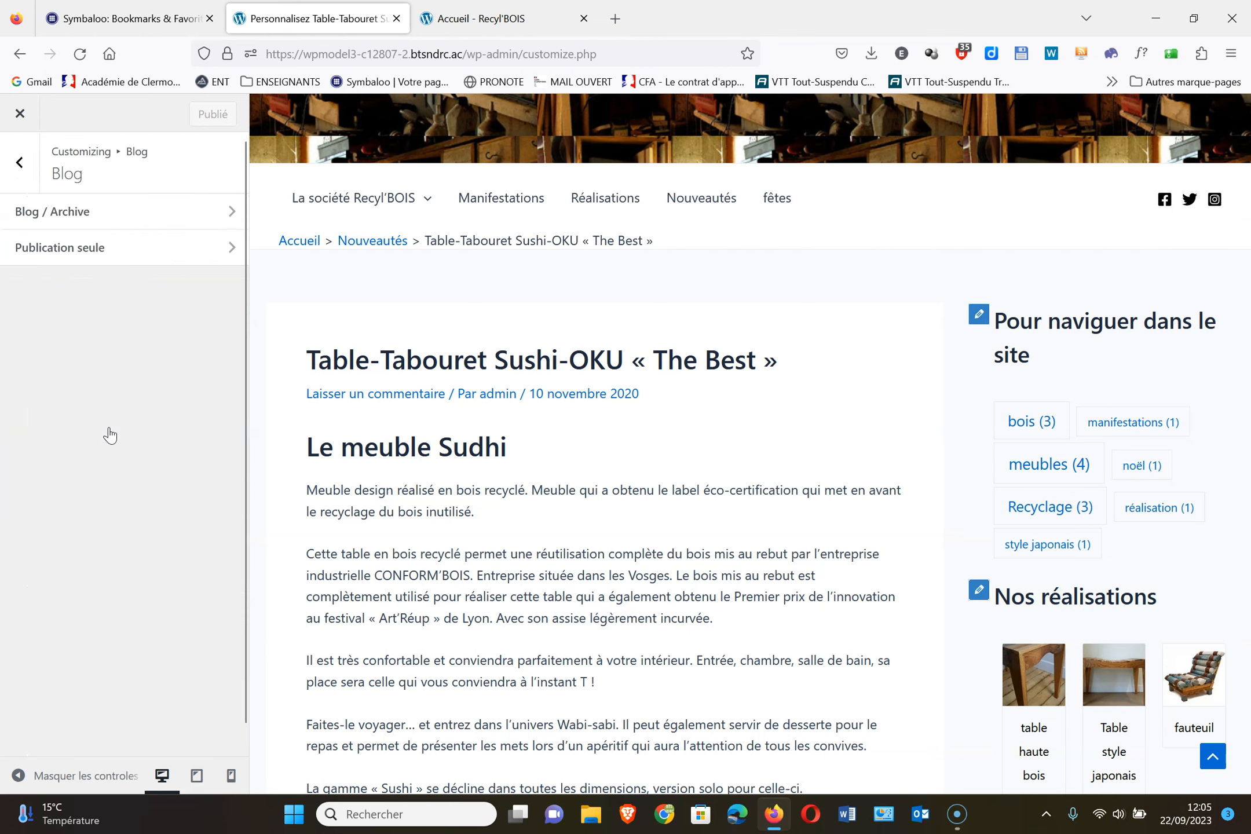
click(103, 249)
scroll(69, 400, down, 2)
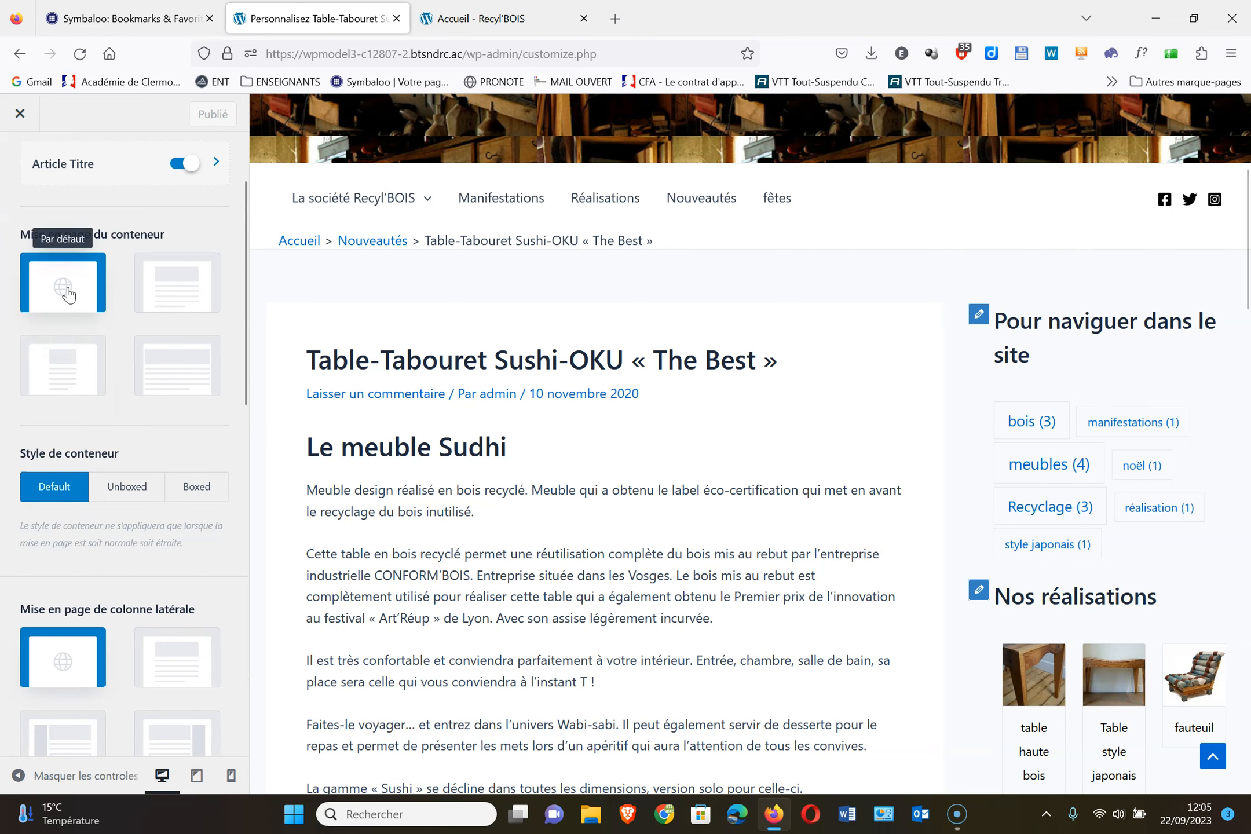
scroll(22, 153, up, 2)
click(19, 164)
click(19, 164)
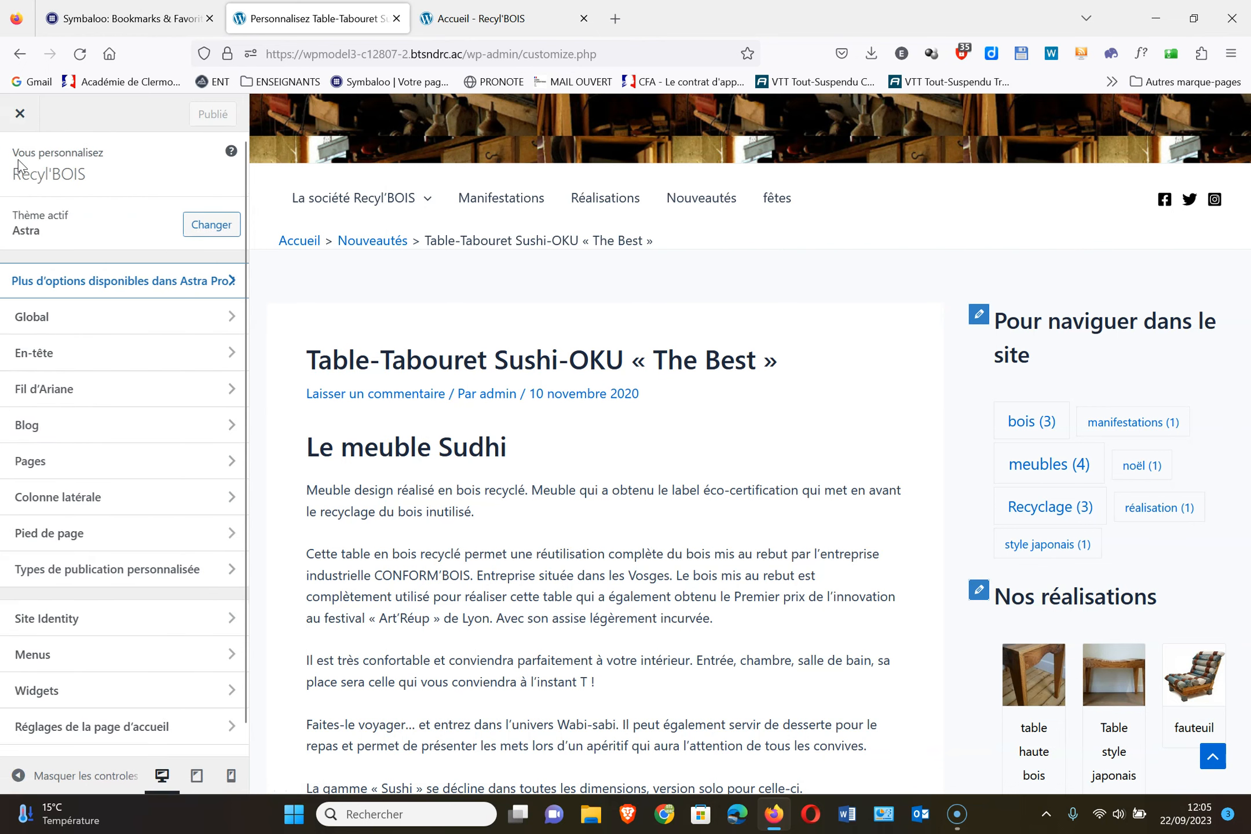
click(117, 507)
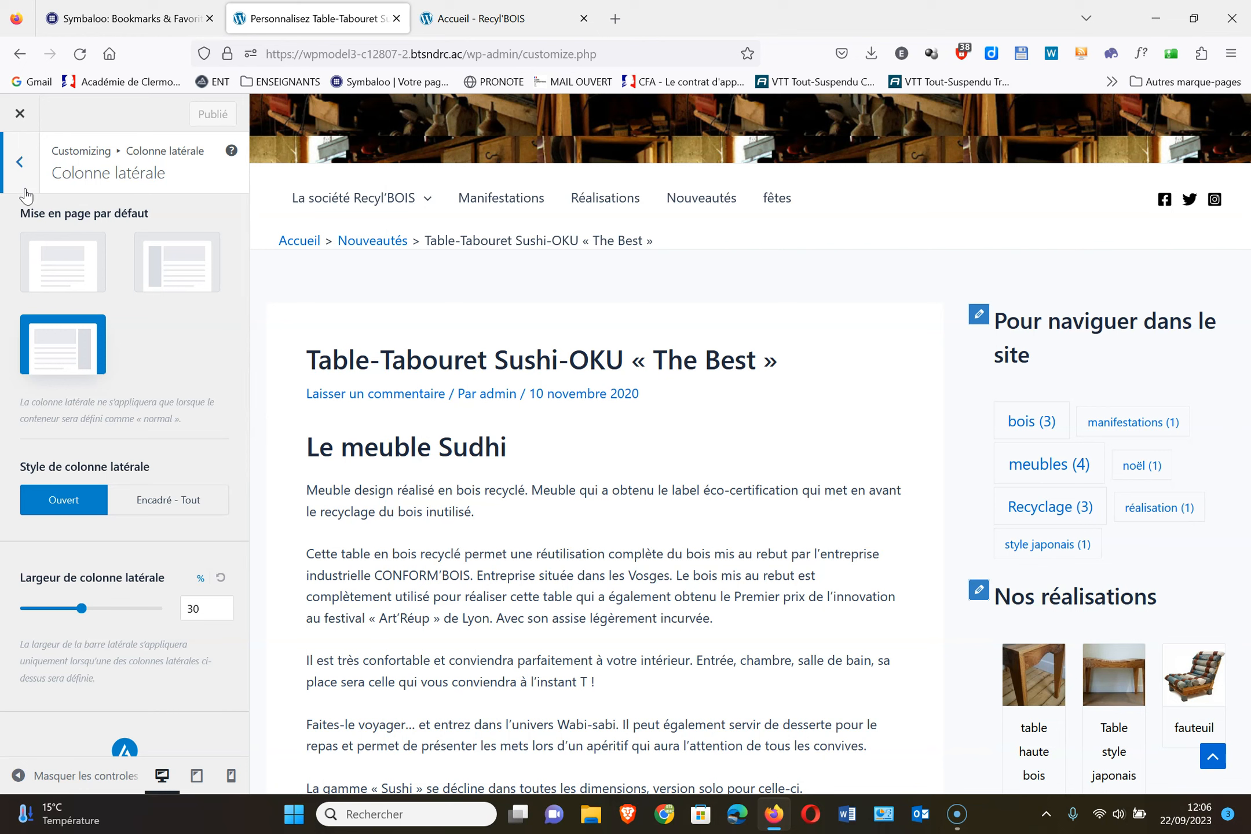
Switch the site's default sidebar to Aucune colonne latérale and publish it
click(78, 249)
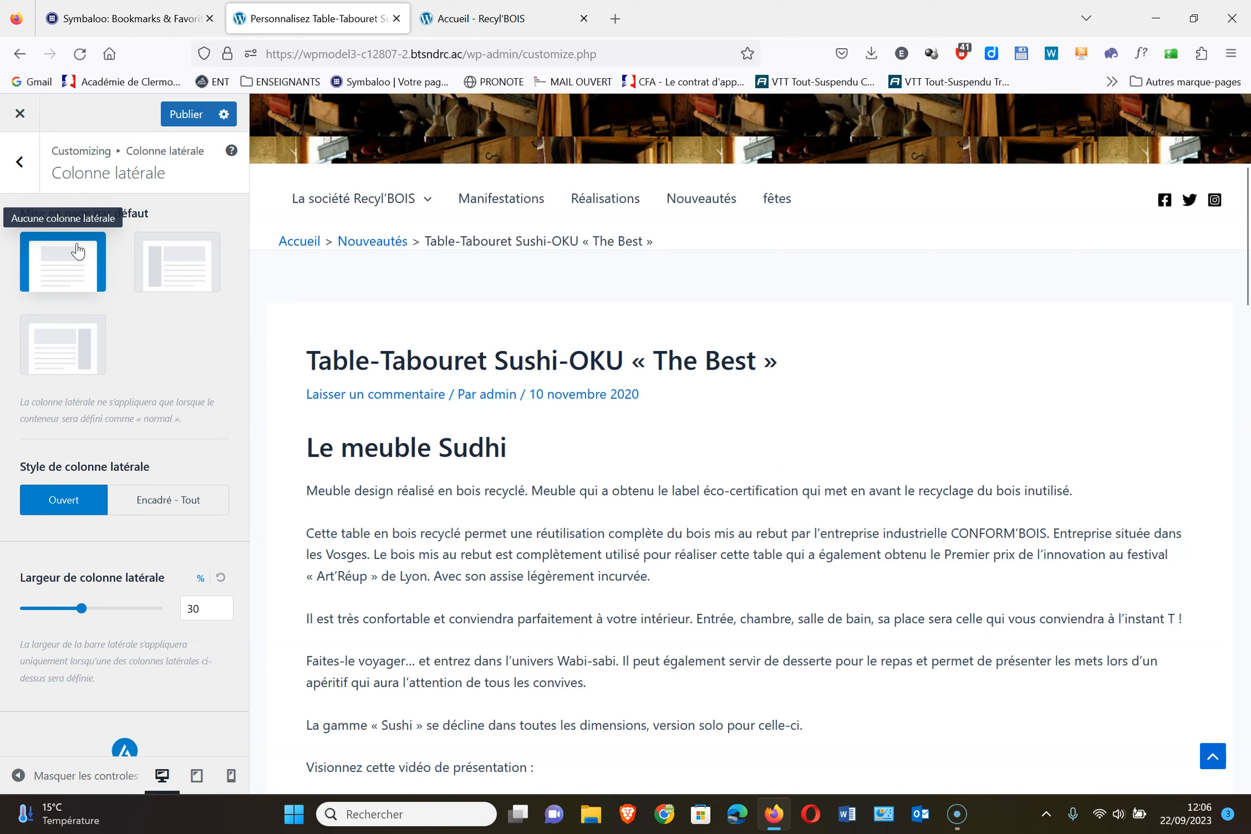
click(187, 113)
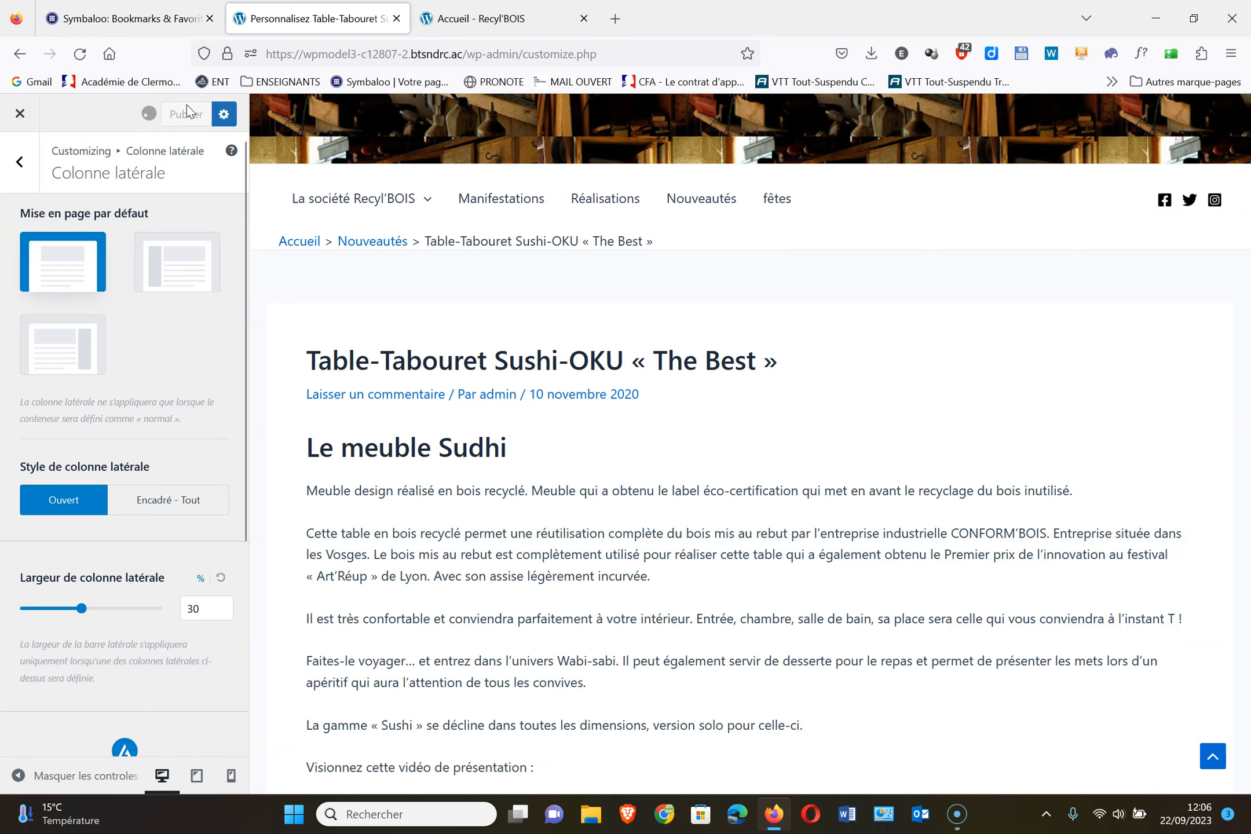
click(21, 167)
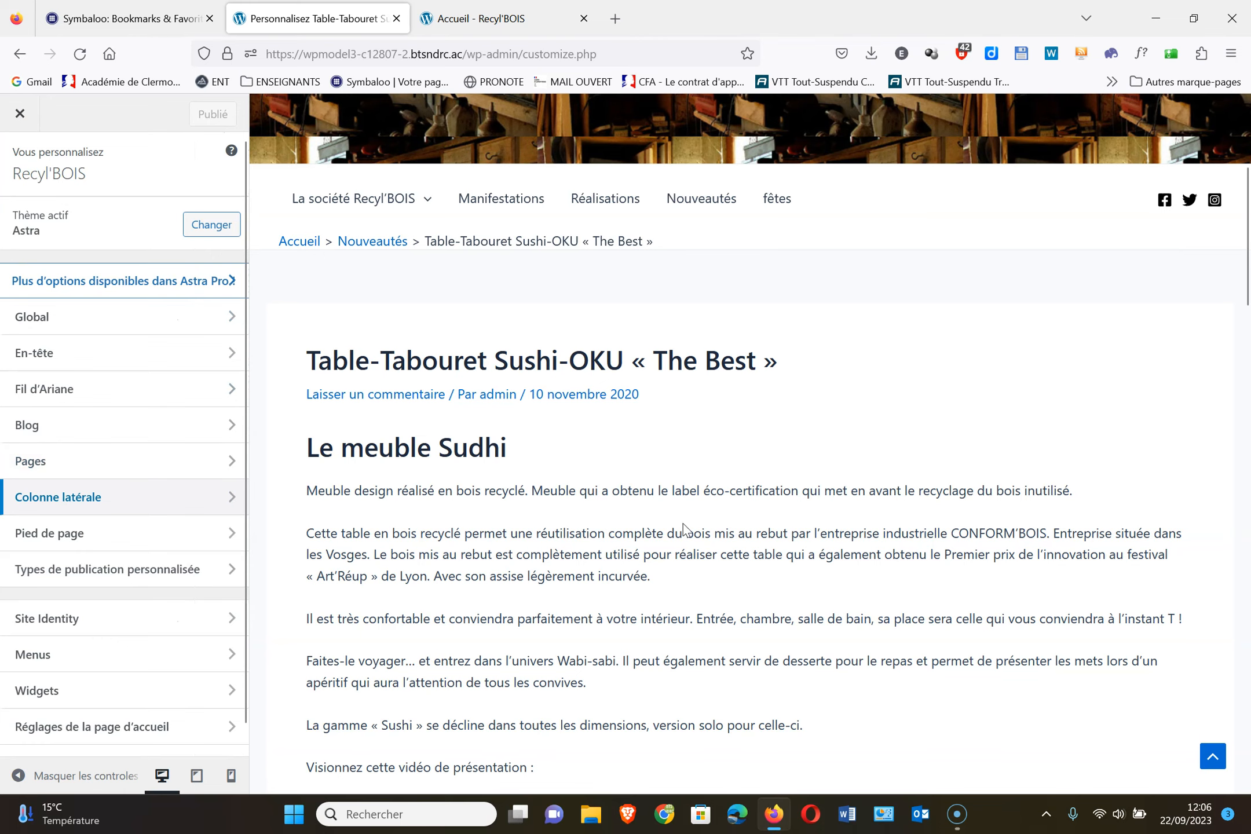
Scroll the Table-Tabouret preview, then open the Pages layout settings
scroll(761, 628, down, 5)
scroll(761, 629, up, 5)
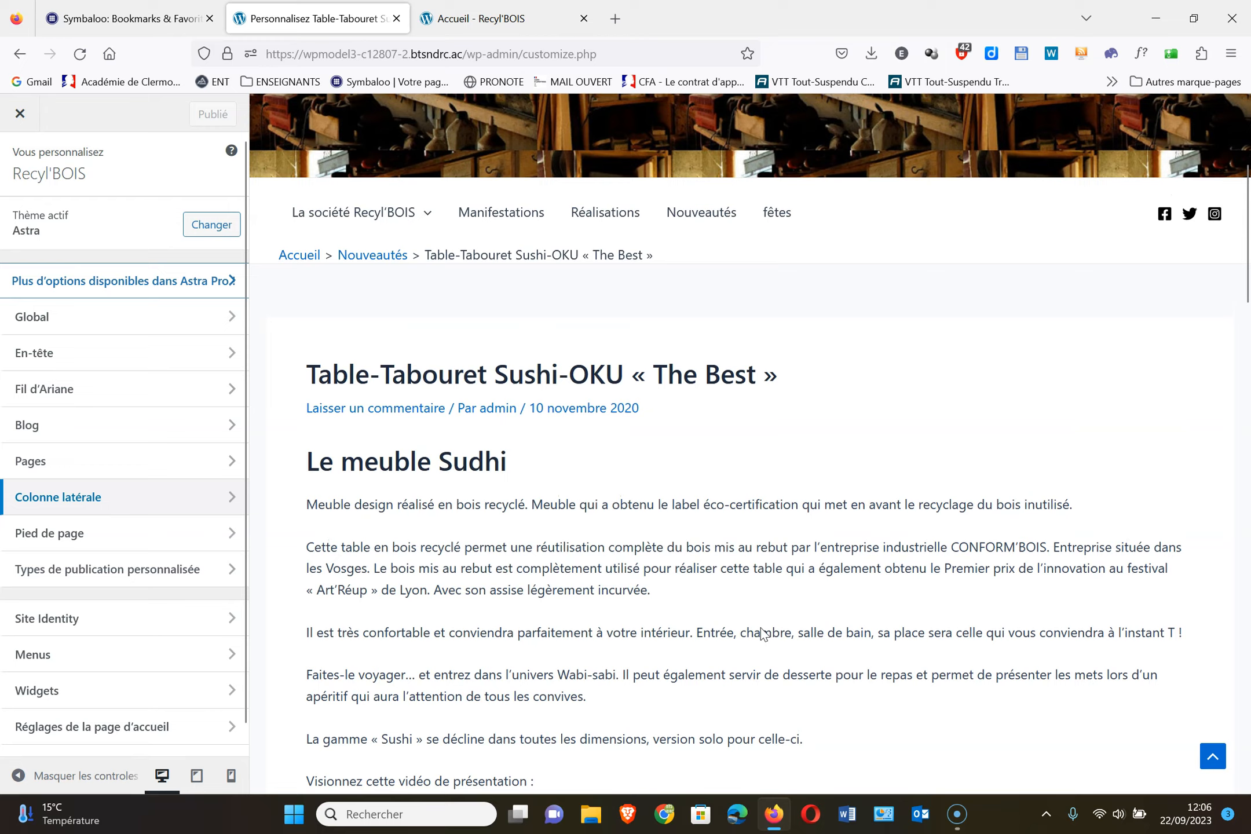
scroll(760, 629, down, 5)
scroll(762, 627, down, 10)
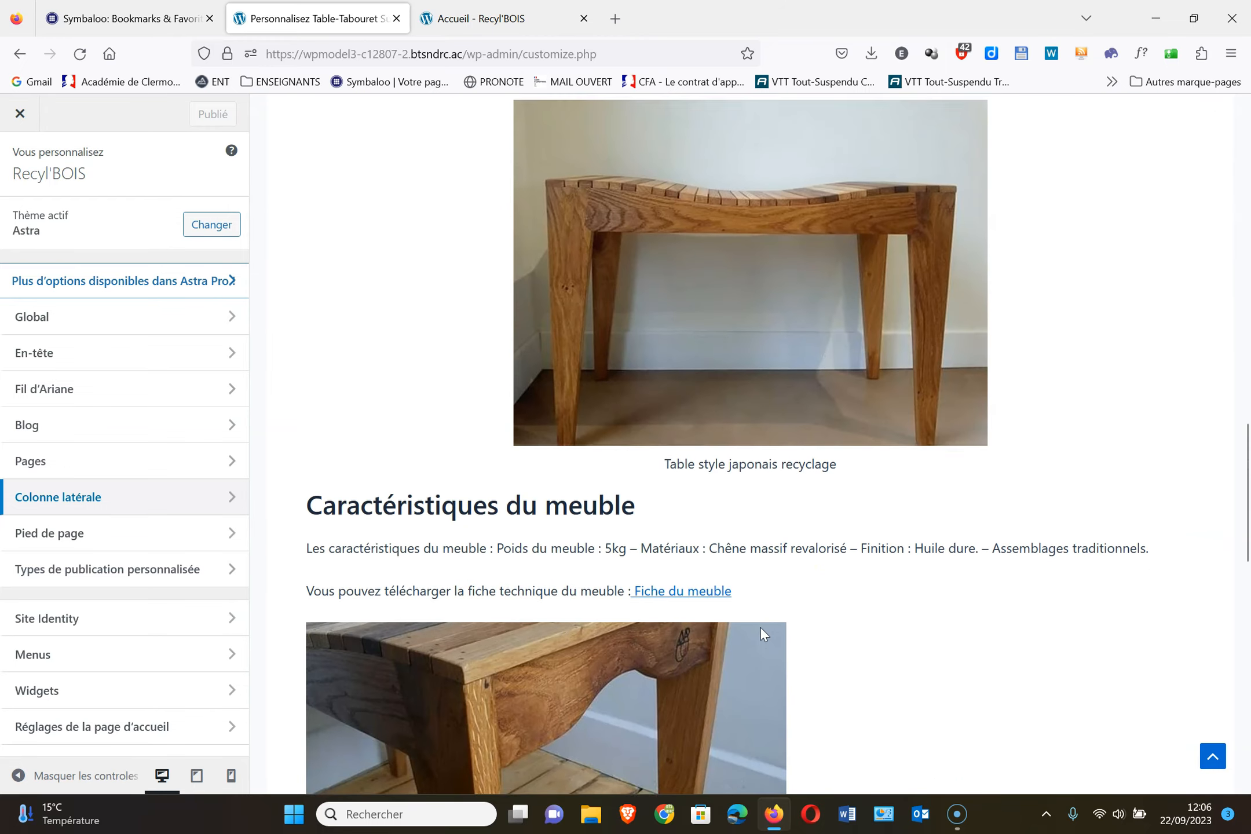
scroll(763, 632, up, 3)
scroll(760, 627, up, 8)
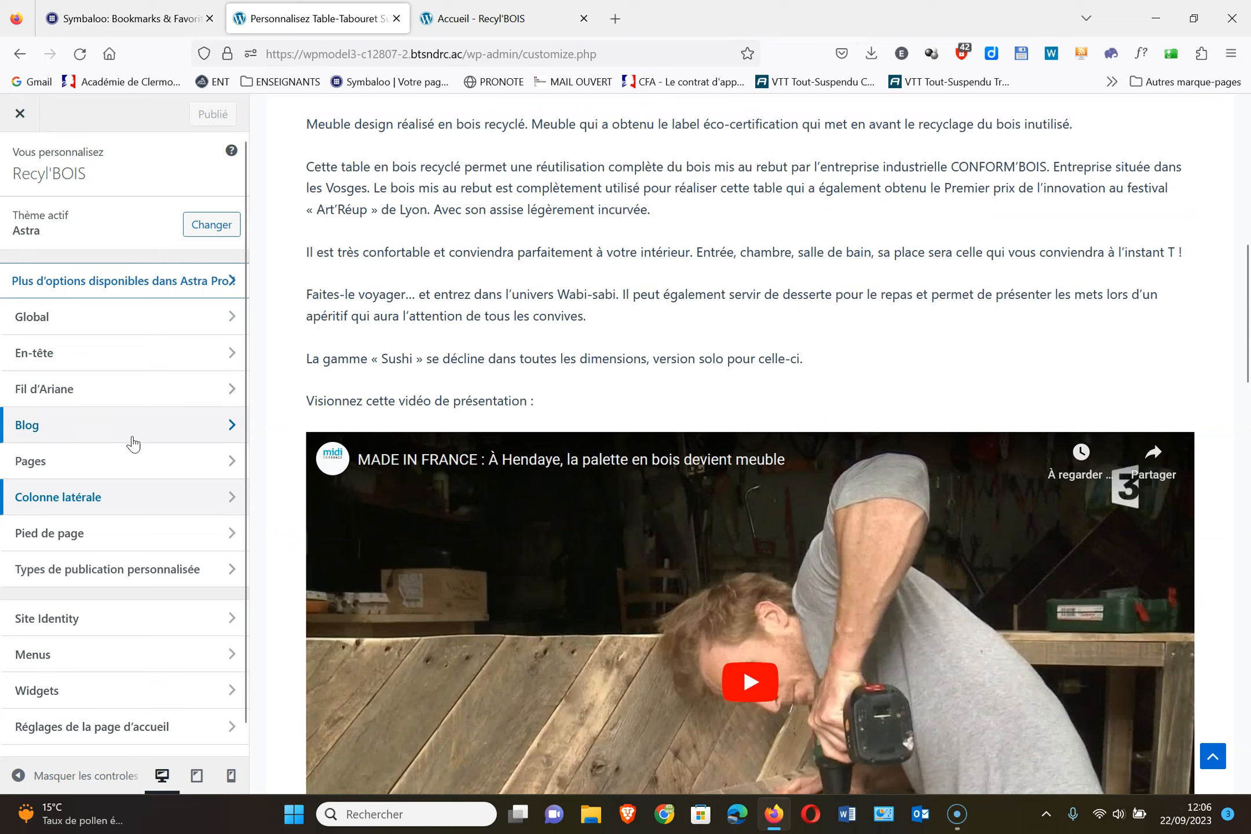
click(121, 454)
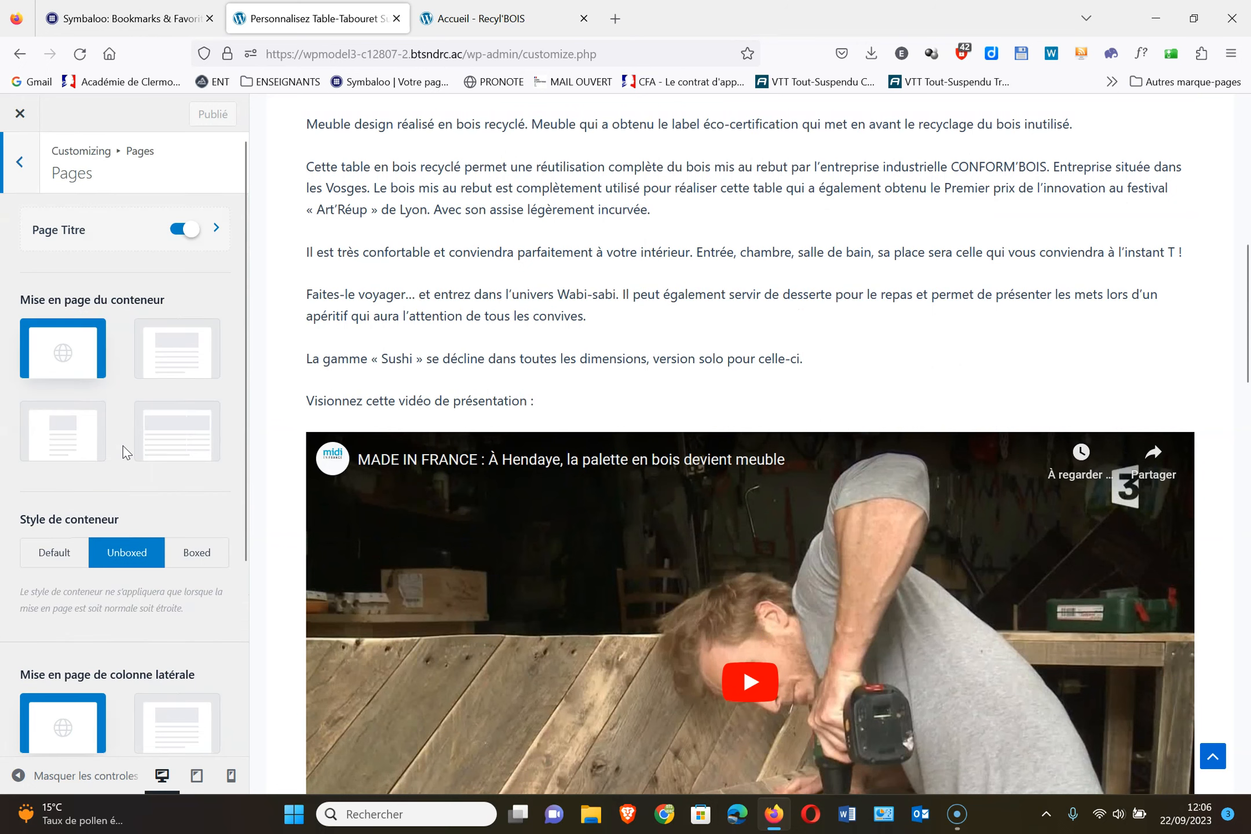
scroll(110, 405, down, 3)
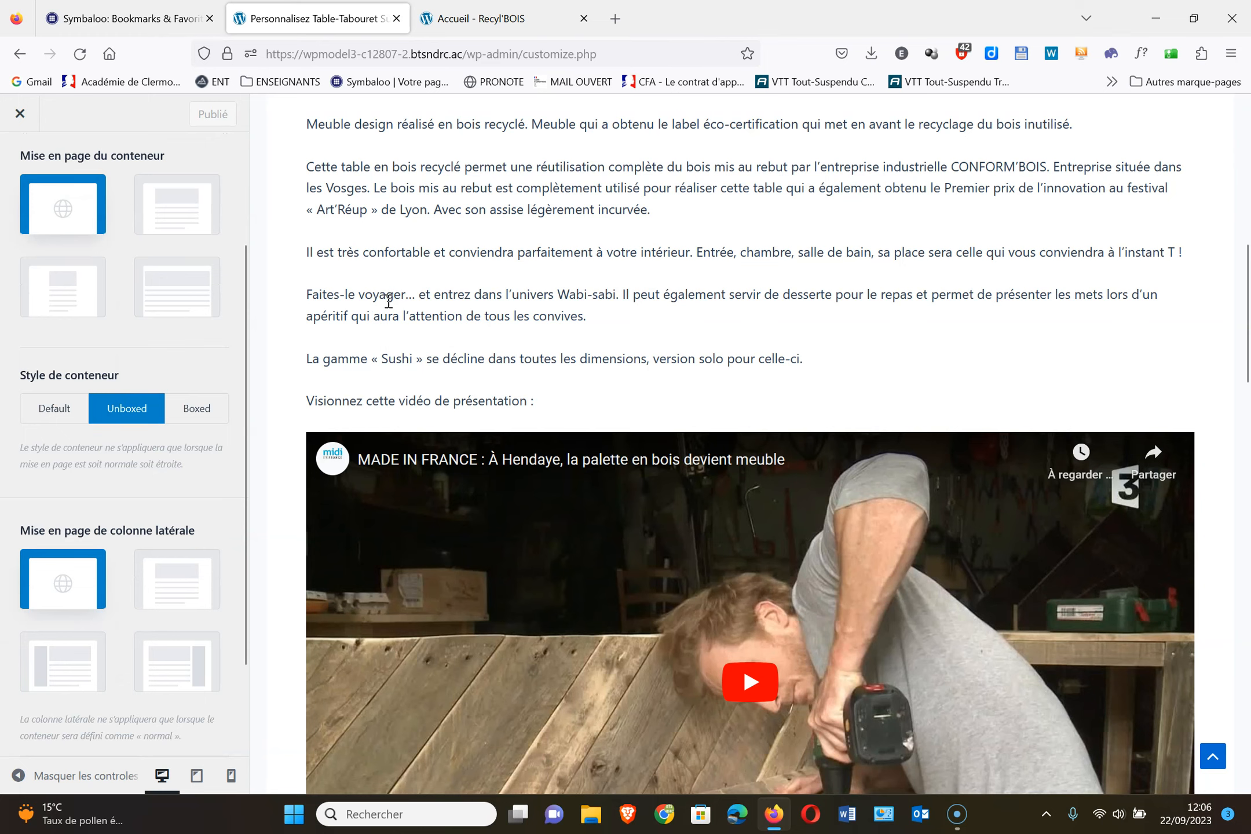
scroll(386, 298, up, 8)
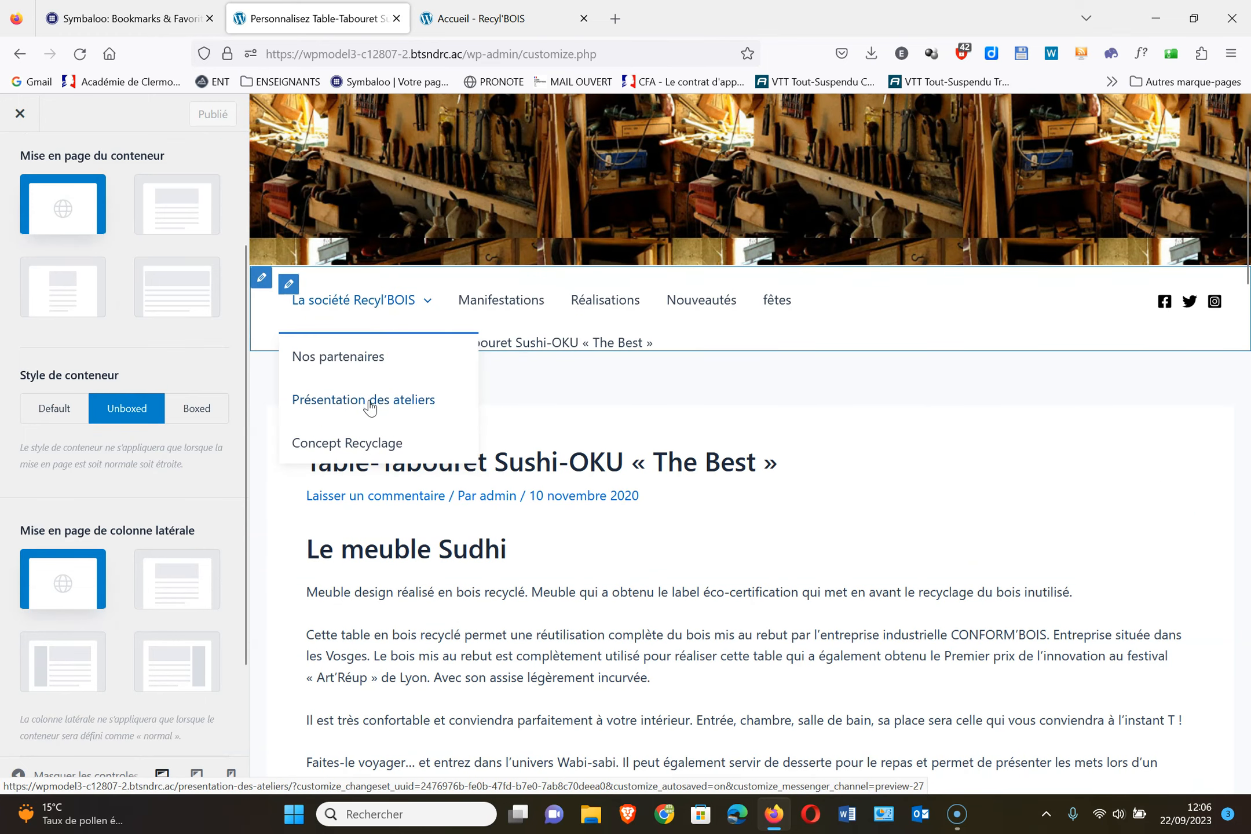
Preview Concept Recyclage, try a right sidebar on pages, revert to the default, and publish
click(359, 444)
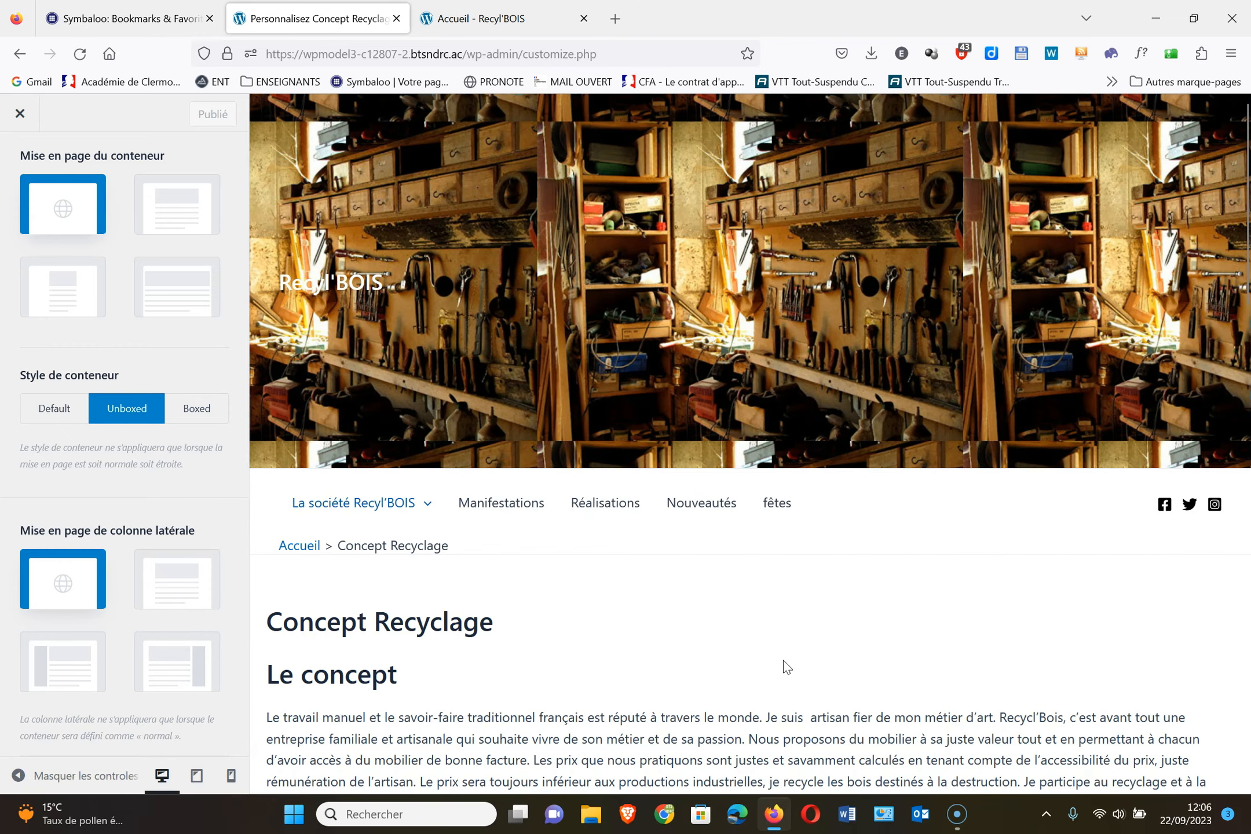
scroll(782, 660, down, 6)
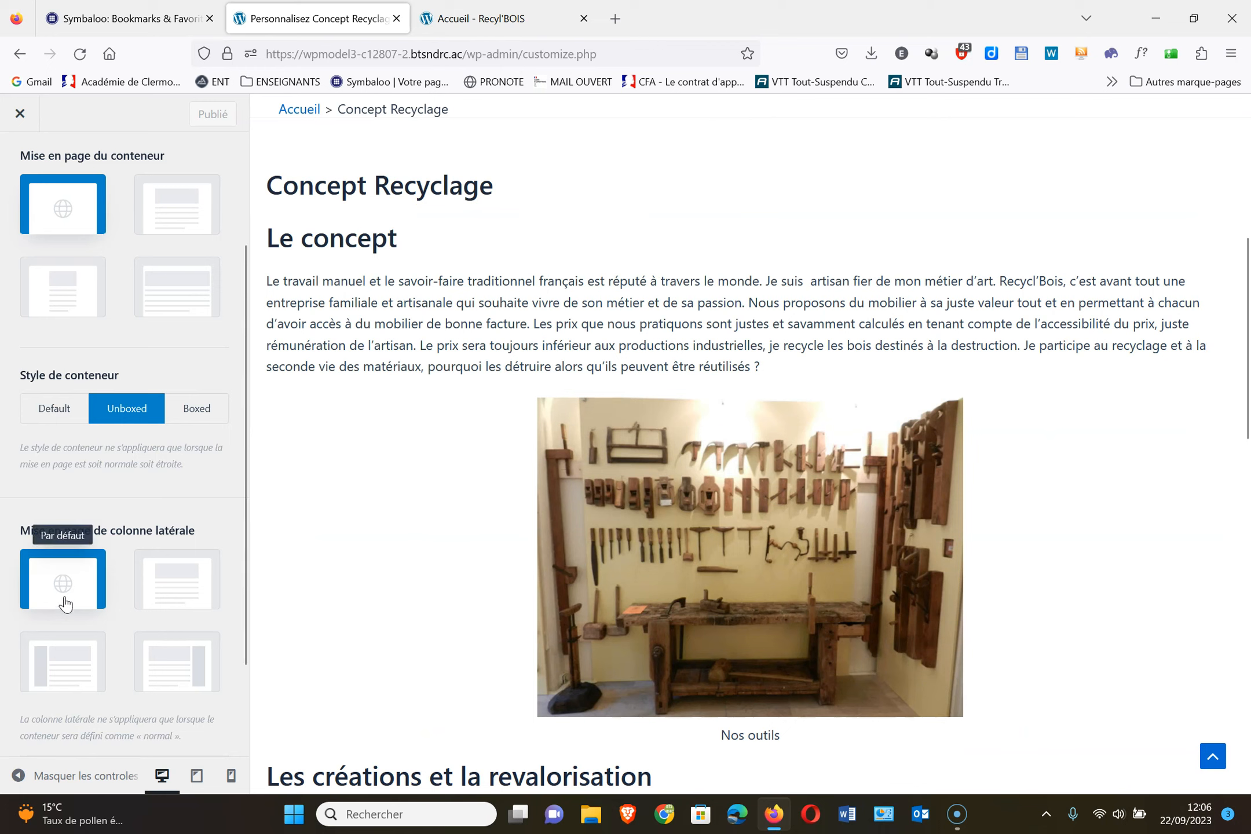
click(195, 668)
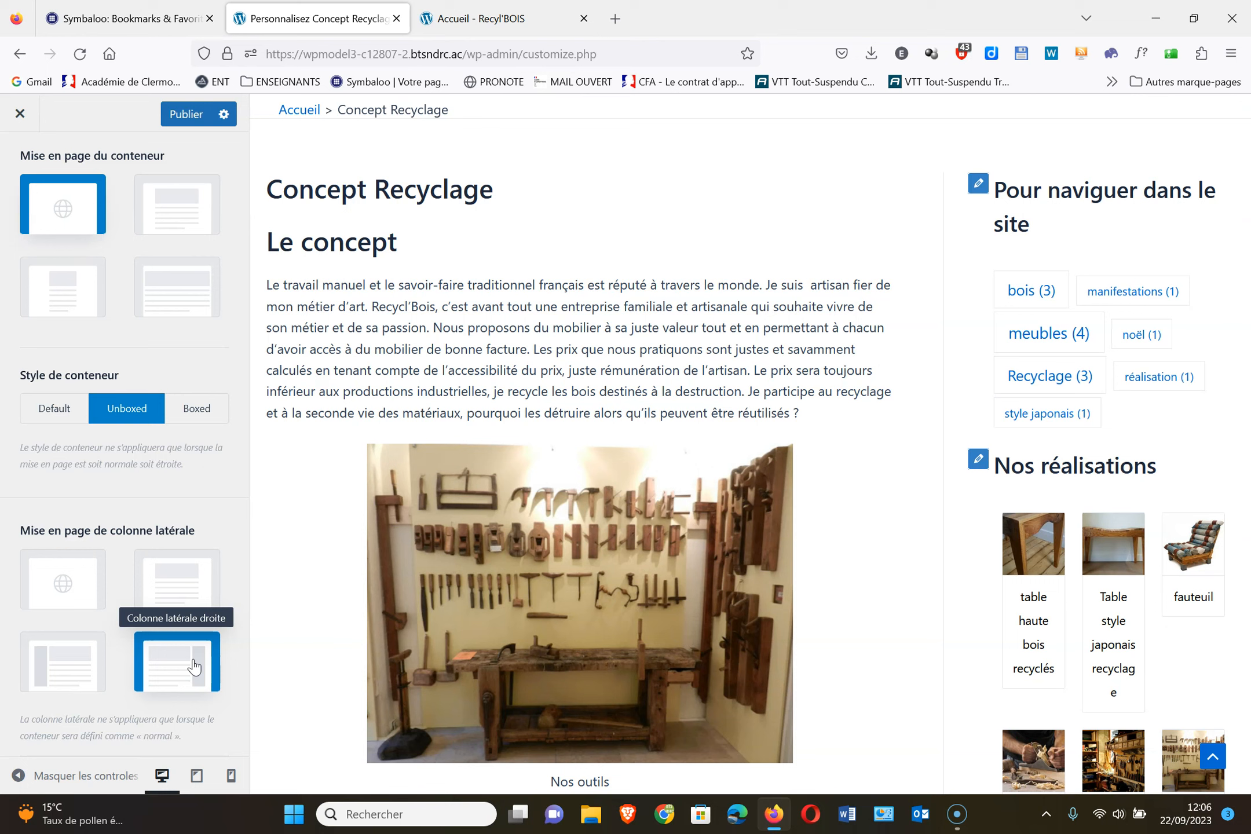
click(50, 579)
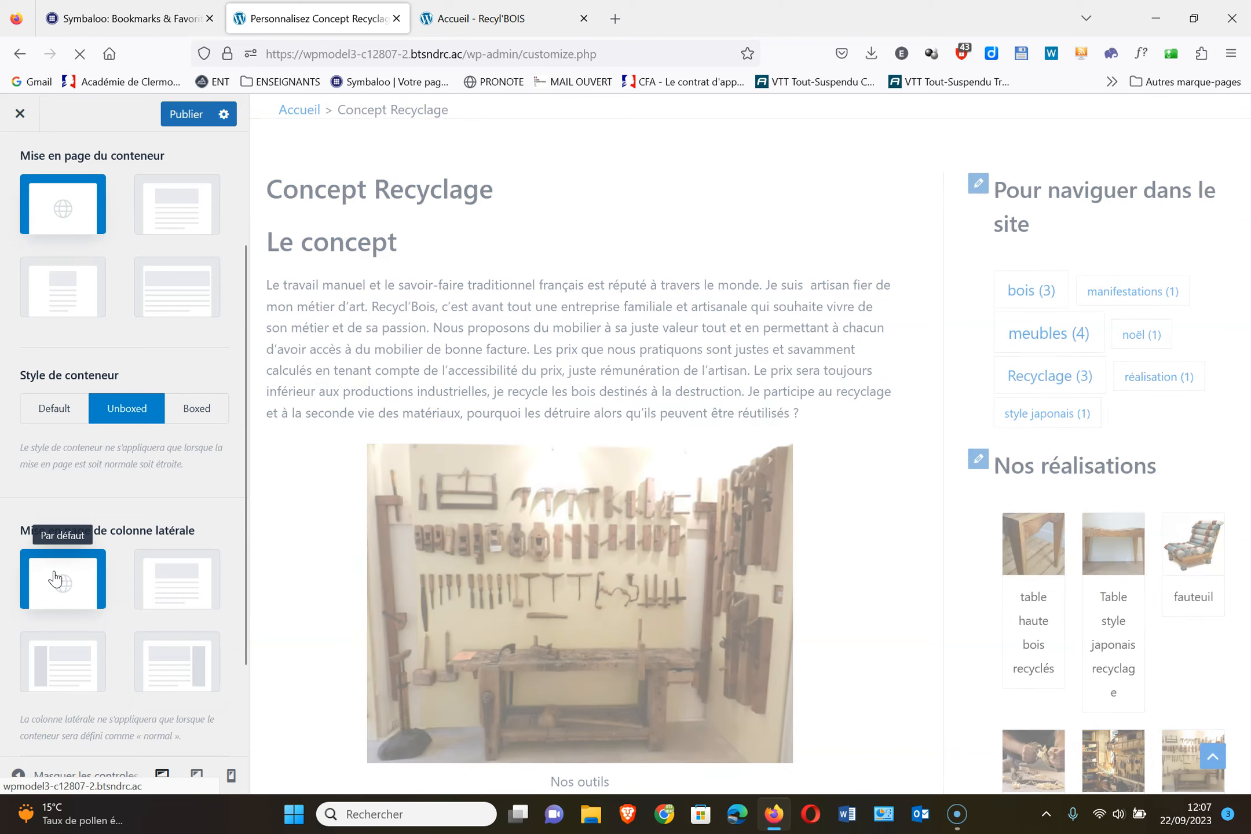
click(194, 118)
scroll(115, 159, up, 3)
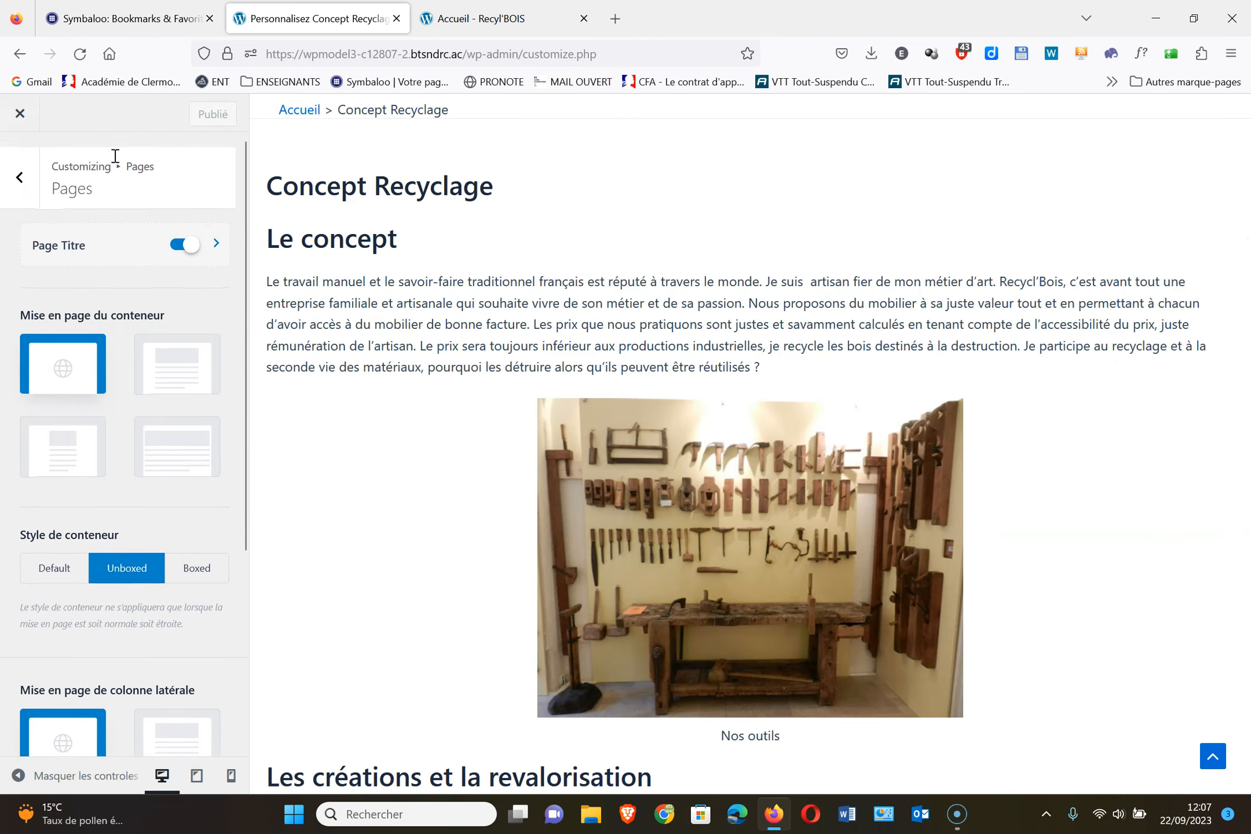
Look over the Colonne latérale options, then return to the main Customizer sections
click(24, 156)
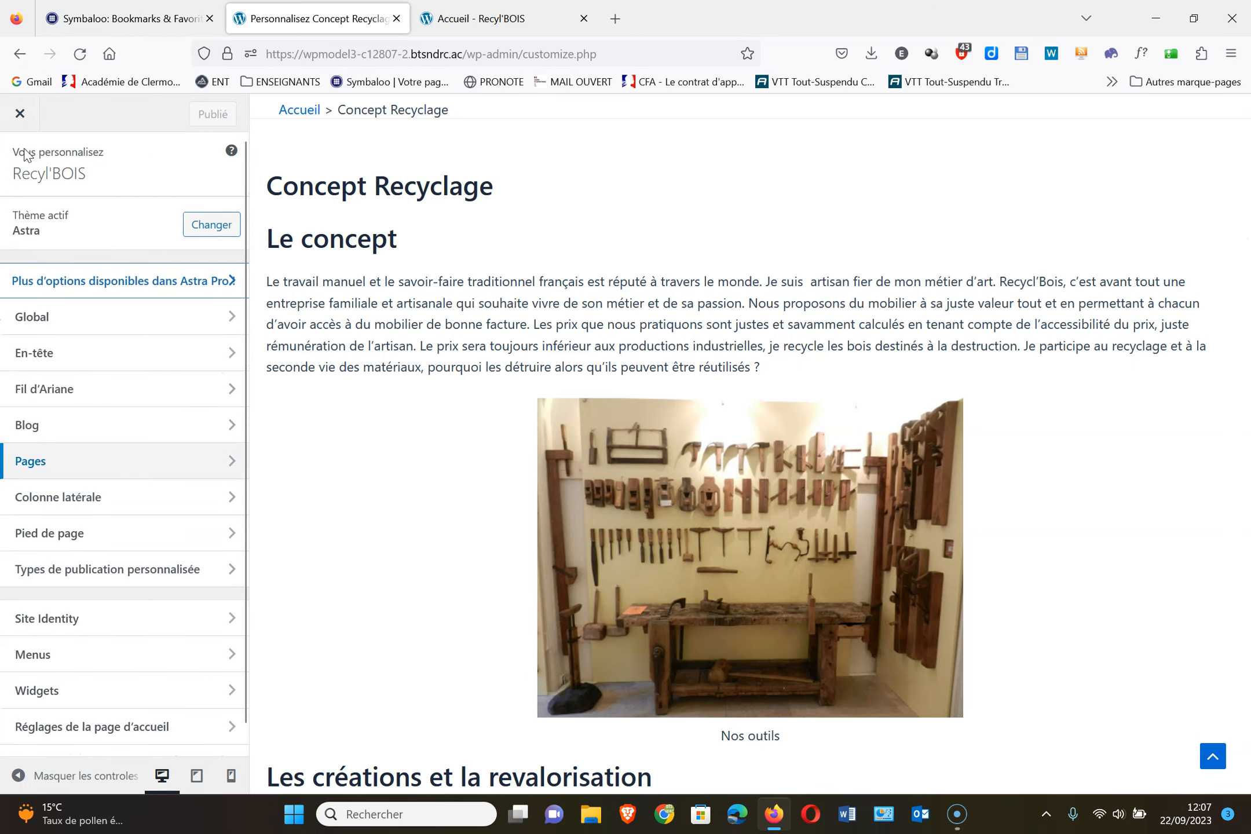
click(116, 510)
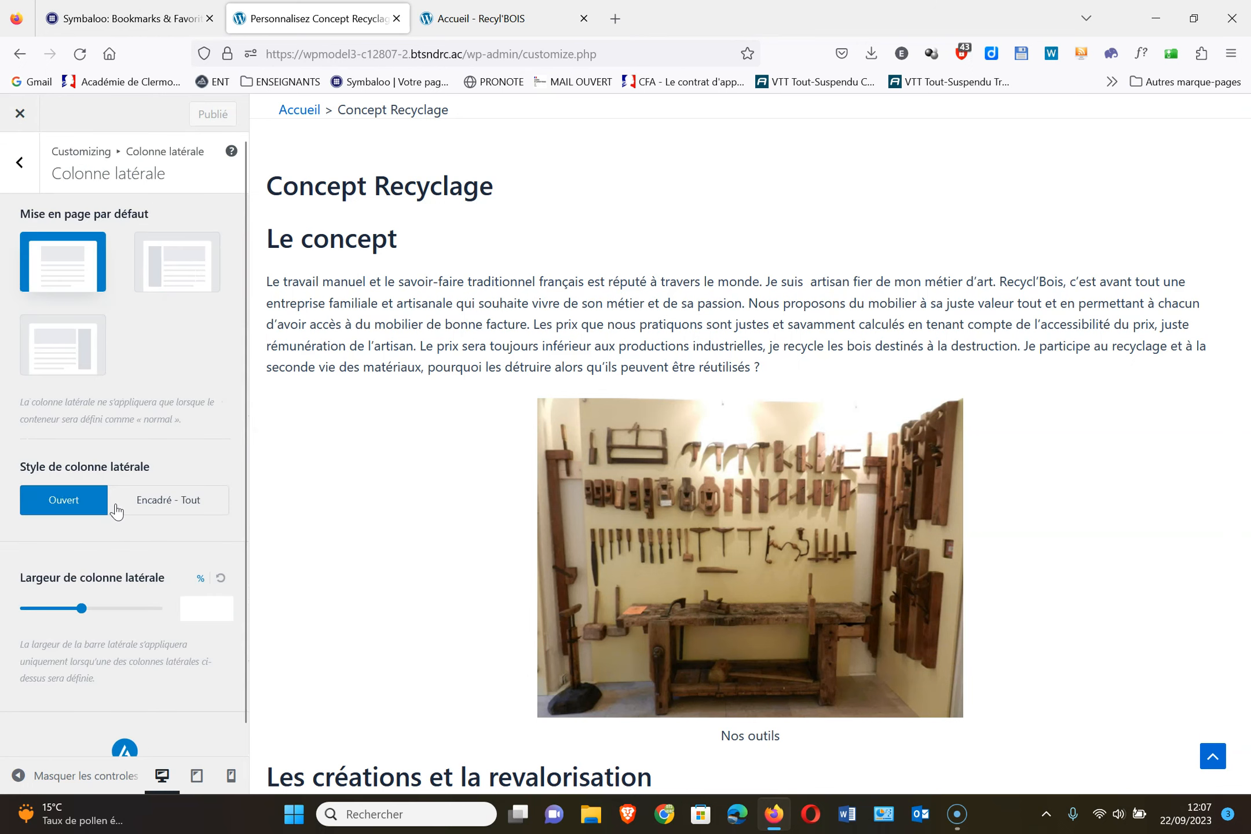
click(24, 162)
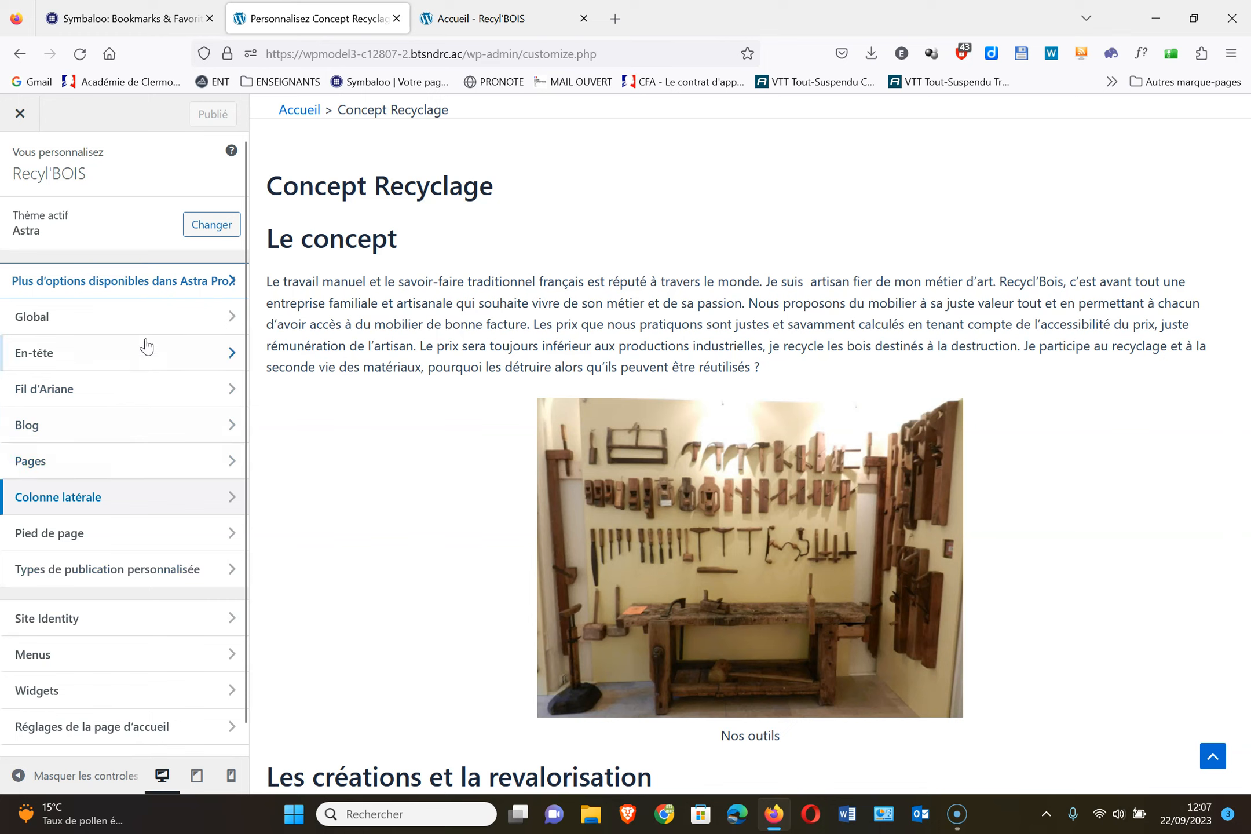
click(177, 577)
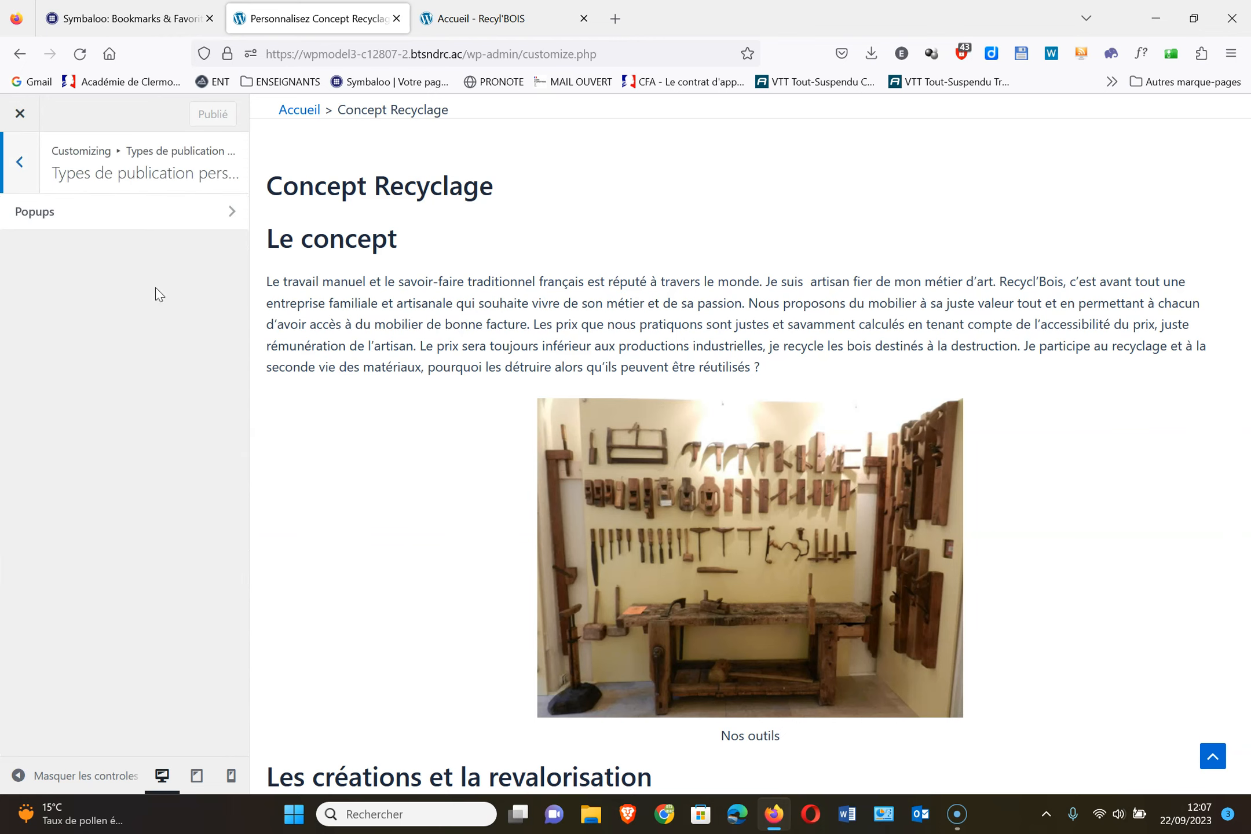
click(19, 162)
click(62, 576)
click(50, 233)
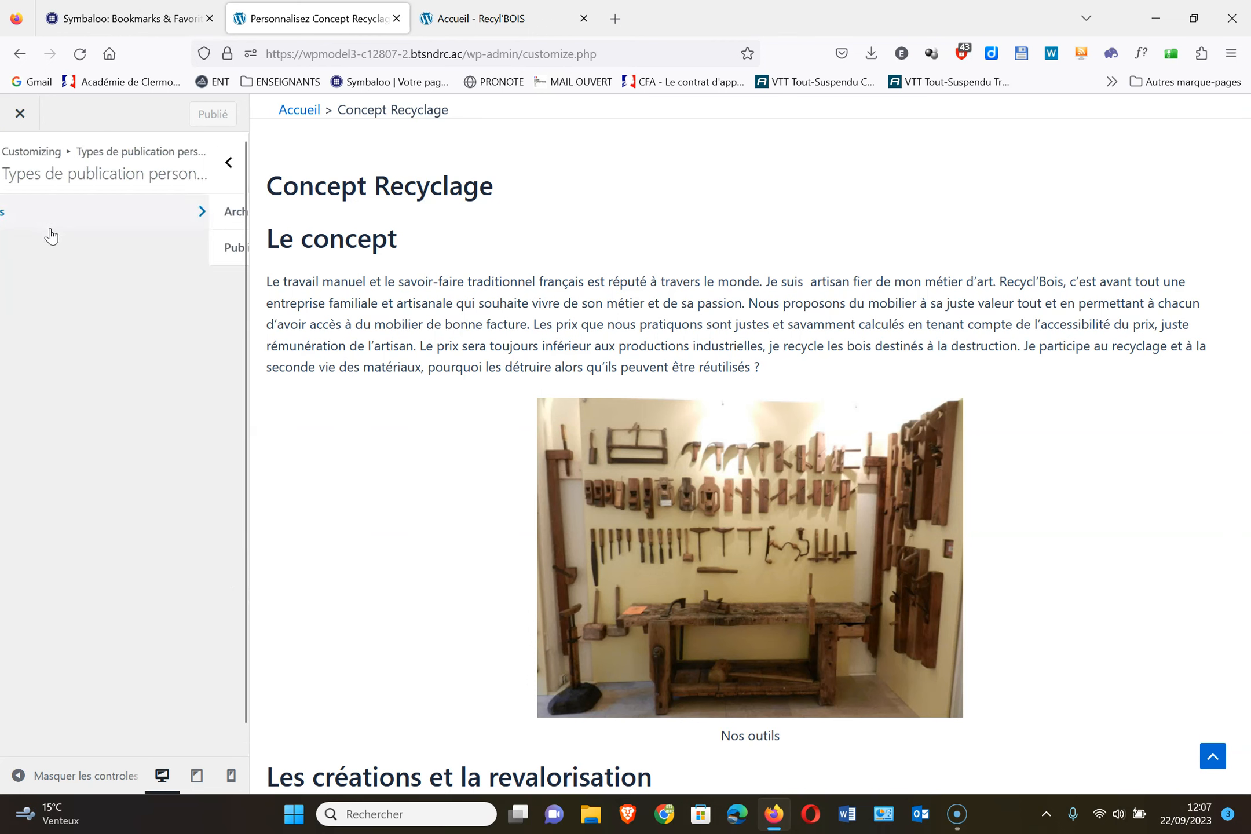
click(56, 248)
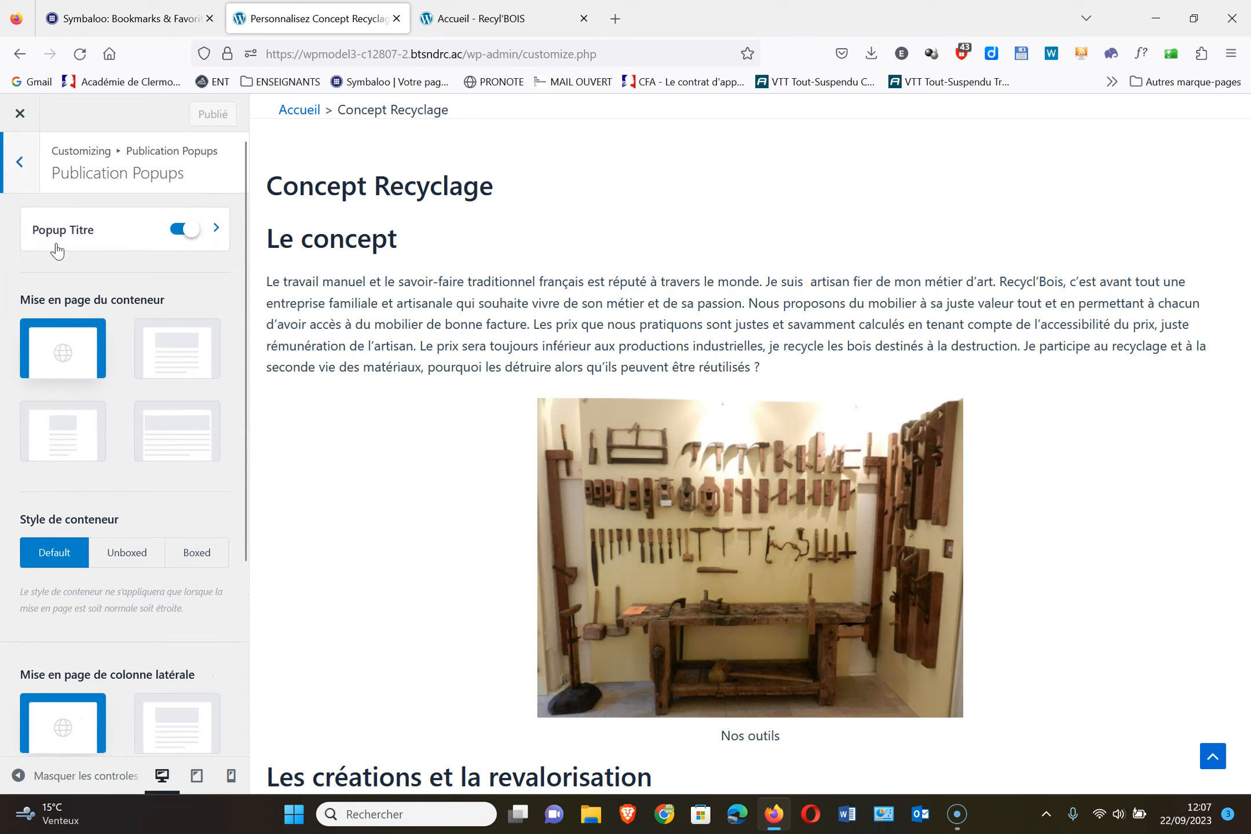
scroll(162, 481, down, 3)
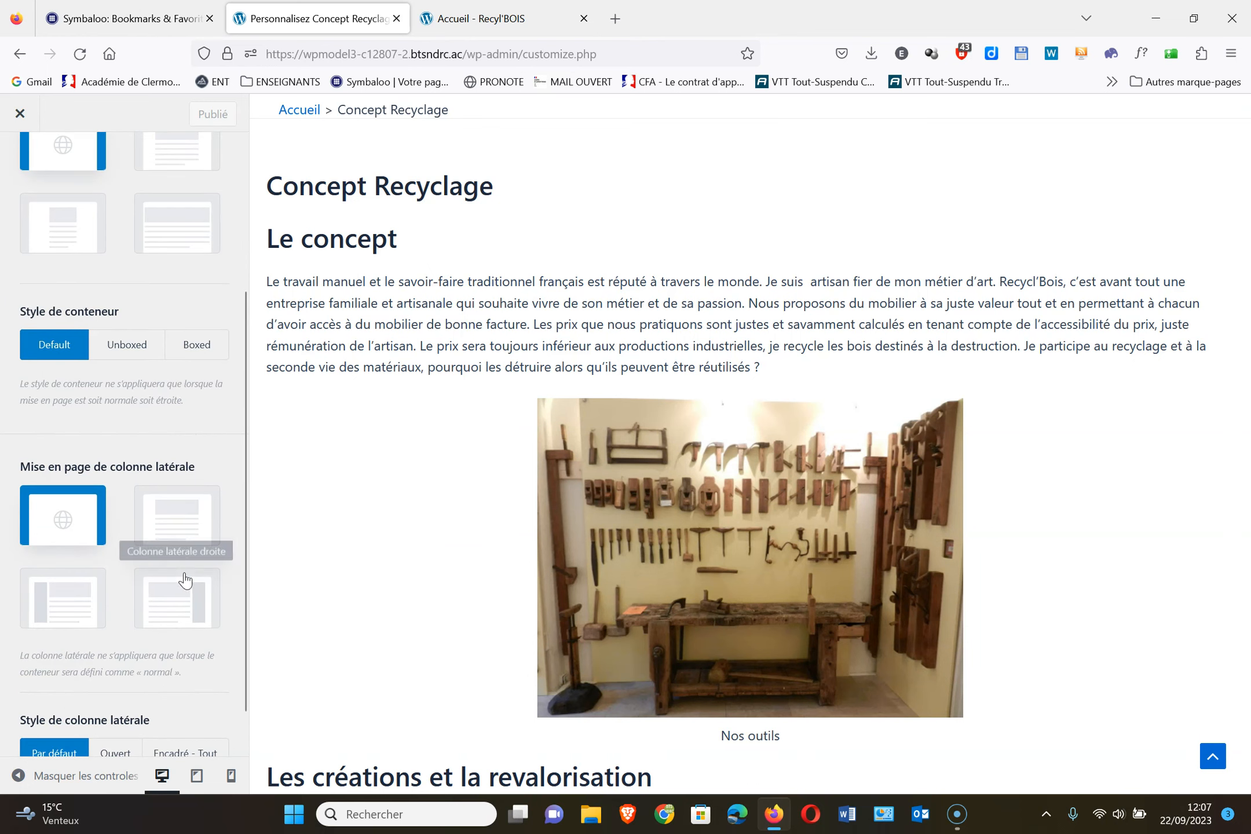
scroll(176, 605, up, 3)
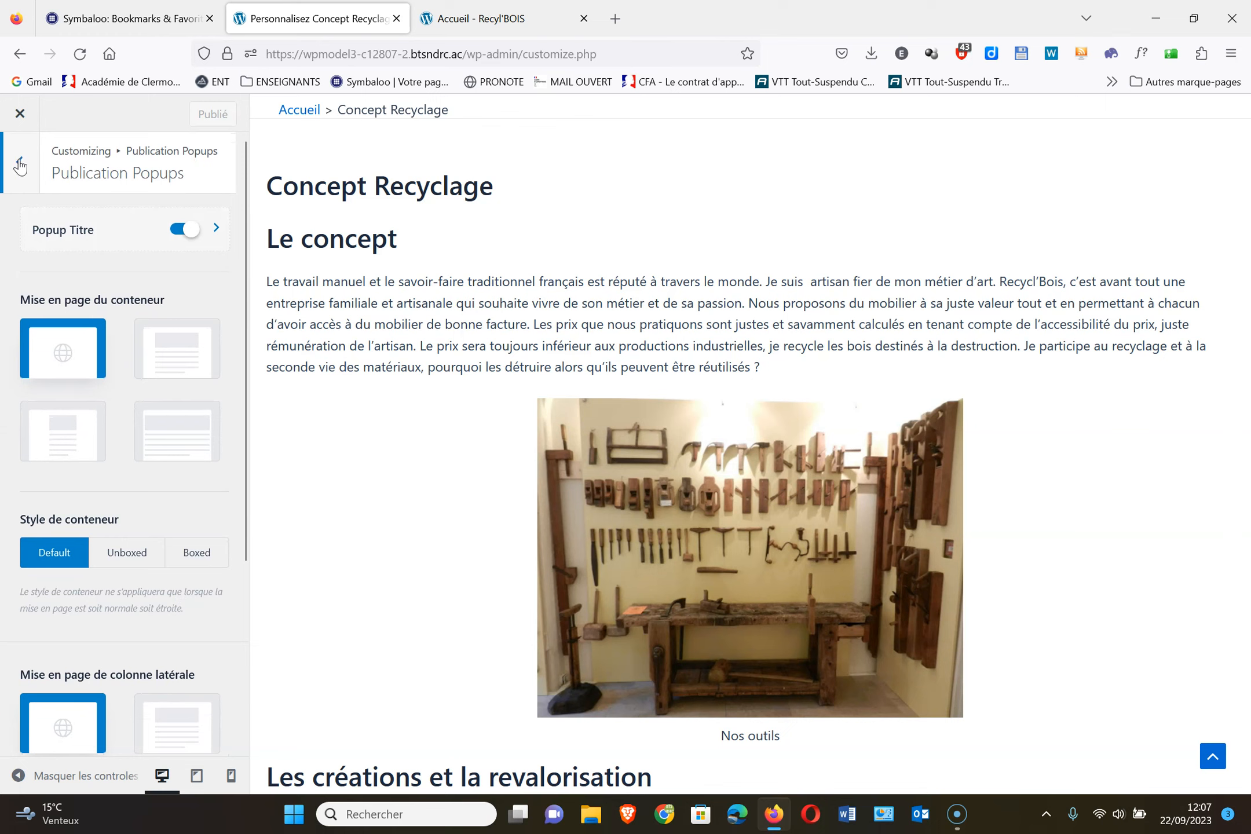
click(20, 164)
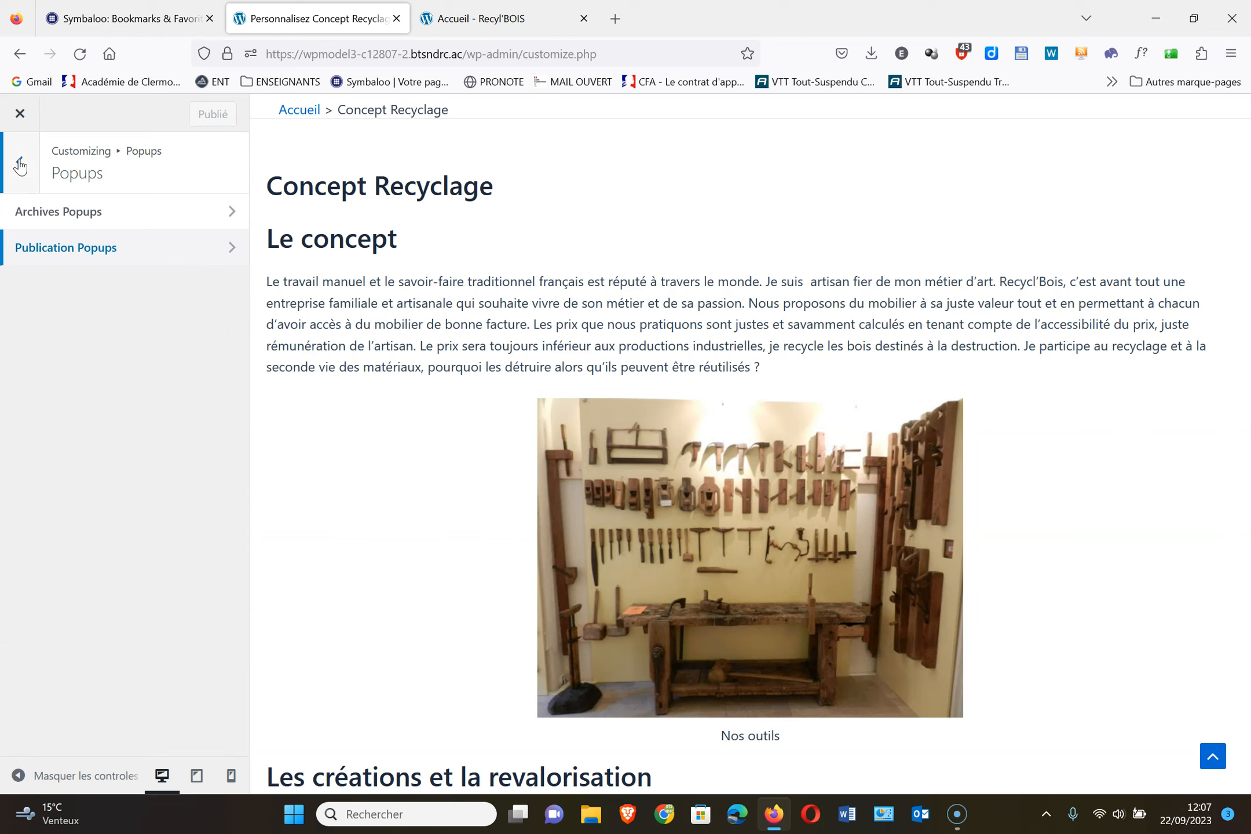
click(20, 164)
click(20, 165)
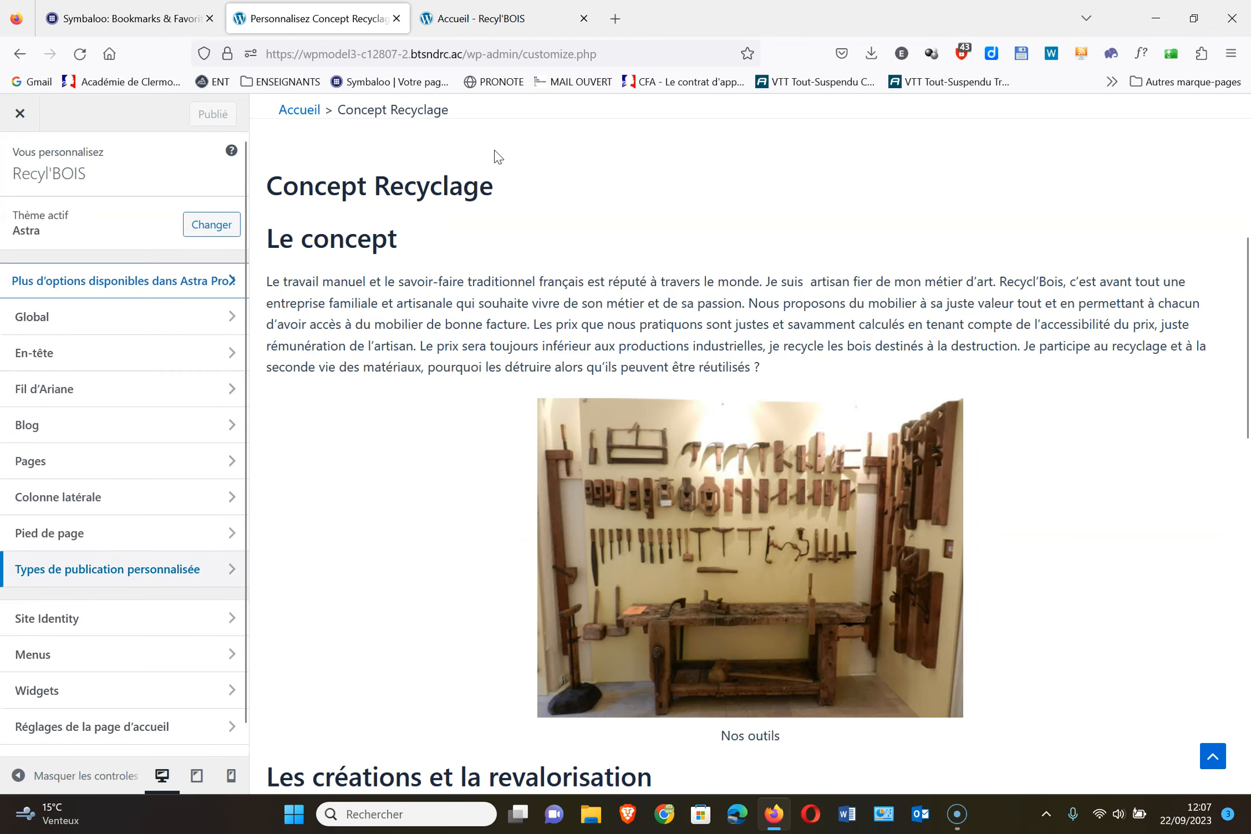
scroll(496, 155, up, 5)
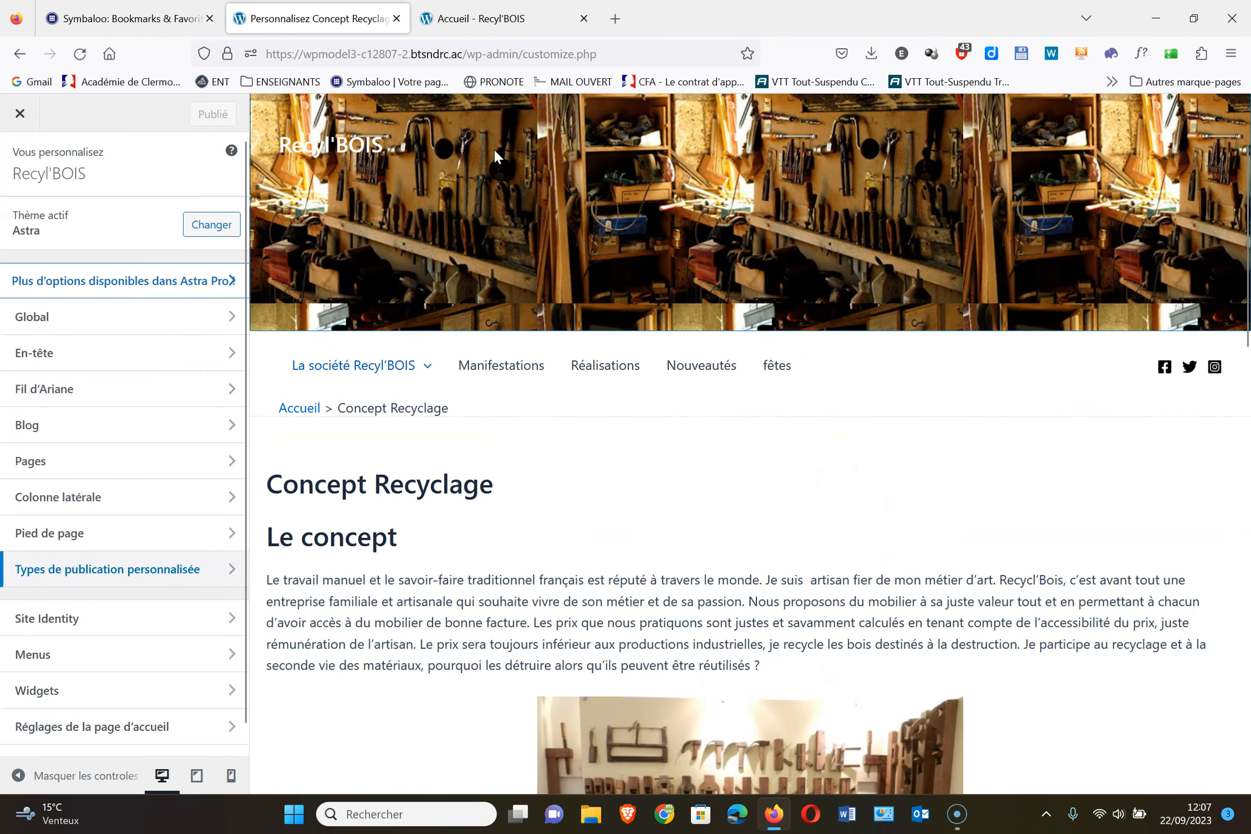
click(475, 17)
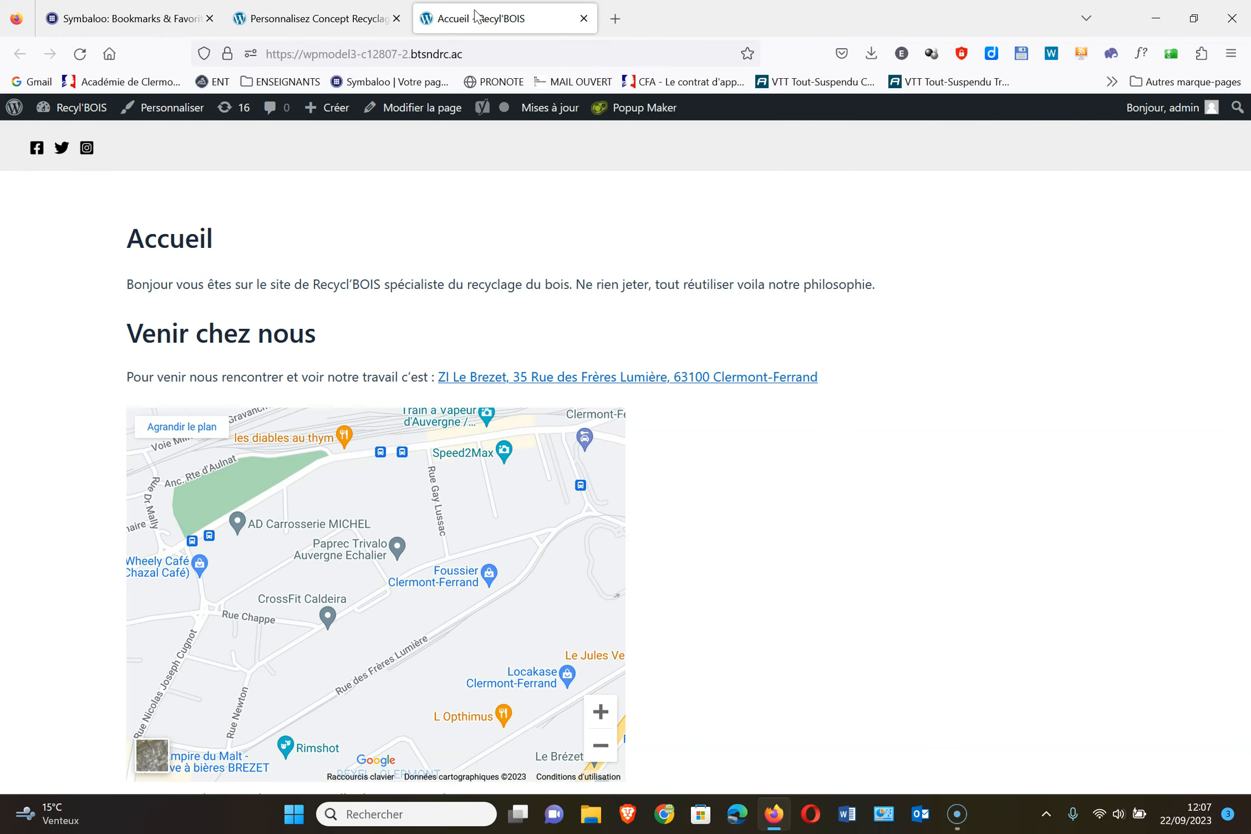
Reload the live Accueil page and open the Réalisations archive from the menu
click(81, 58)
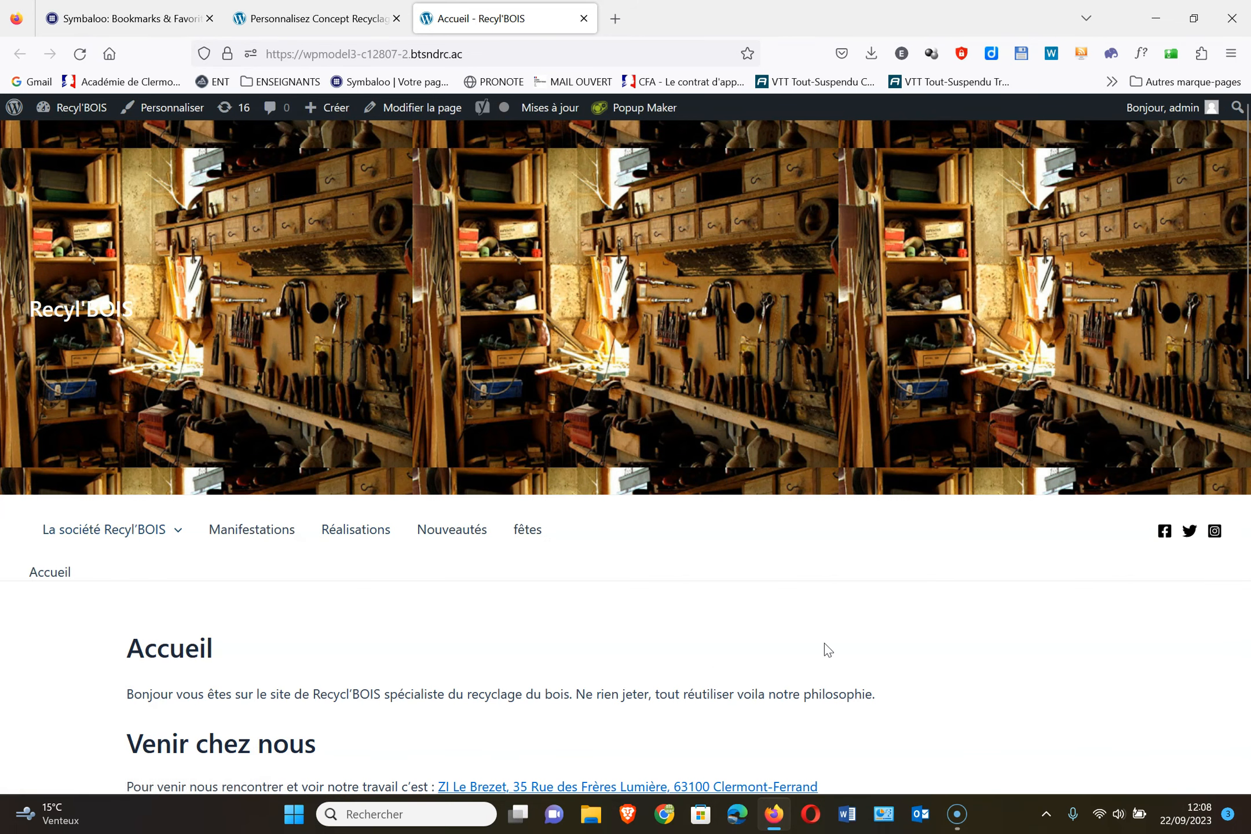
scroll(824, 643, down, 3)
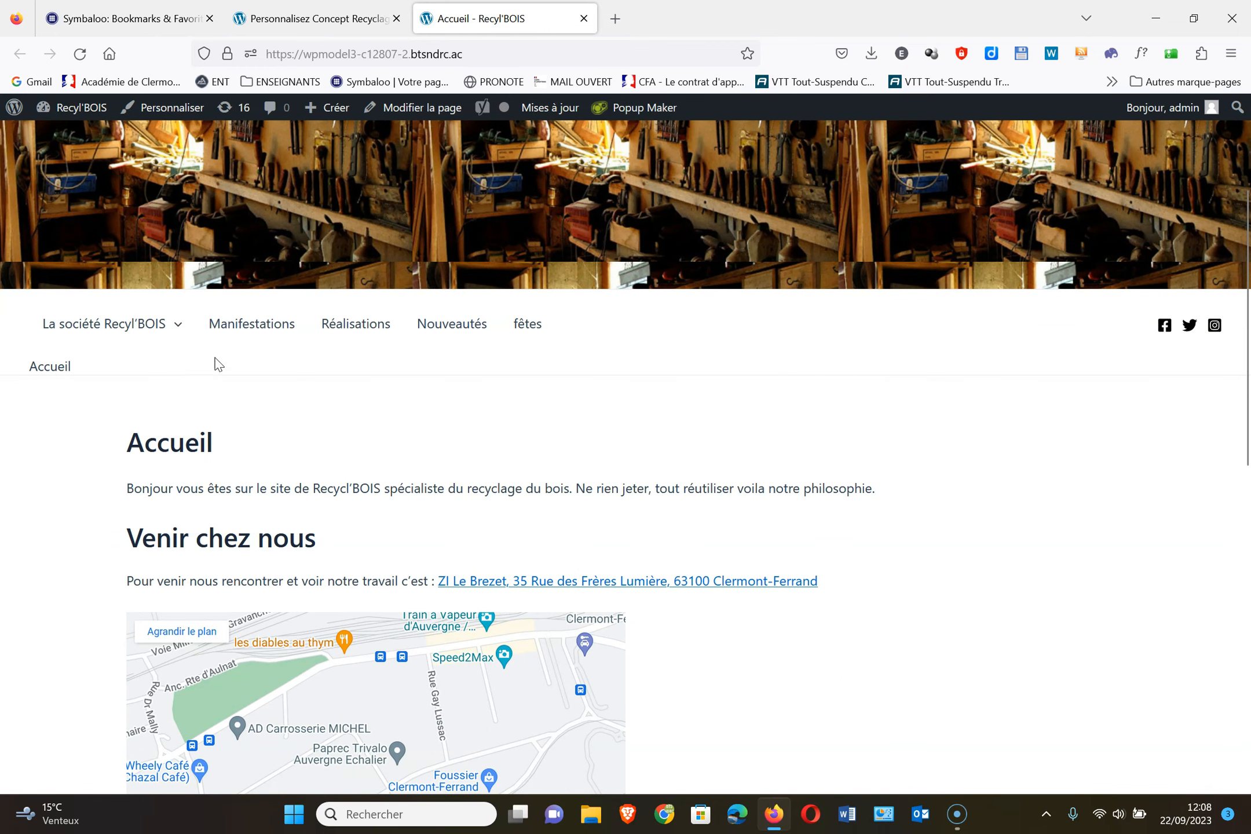
click(386, 329)
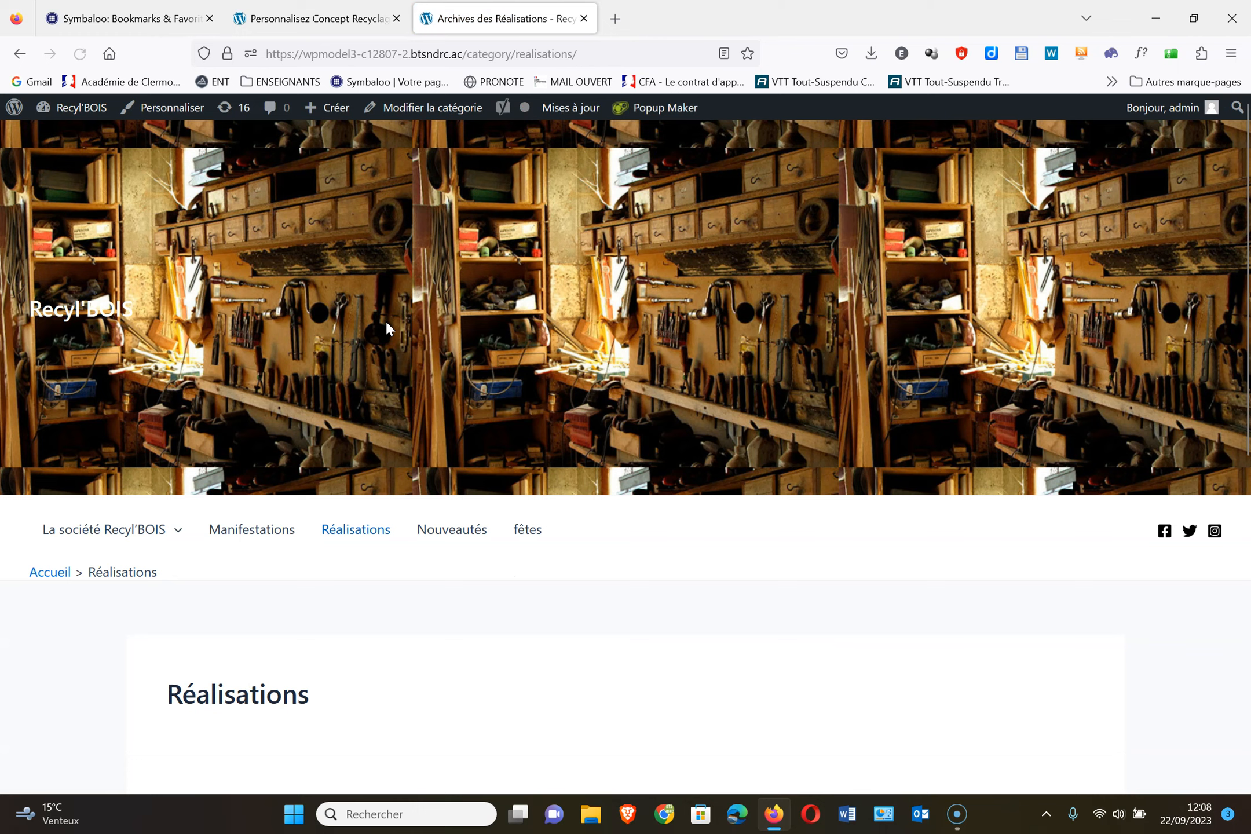
scroll(469, 652, down, 5)
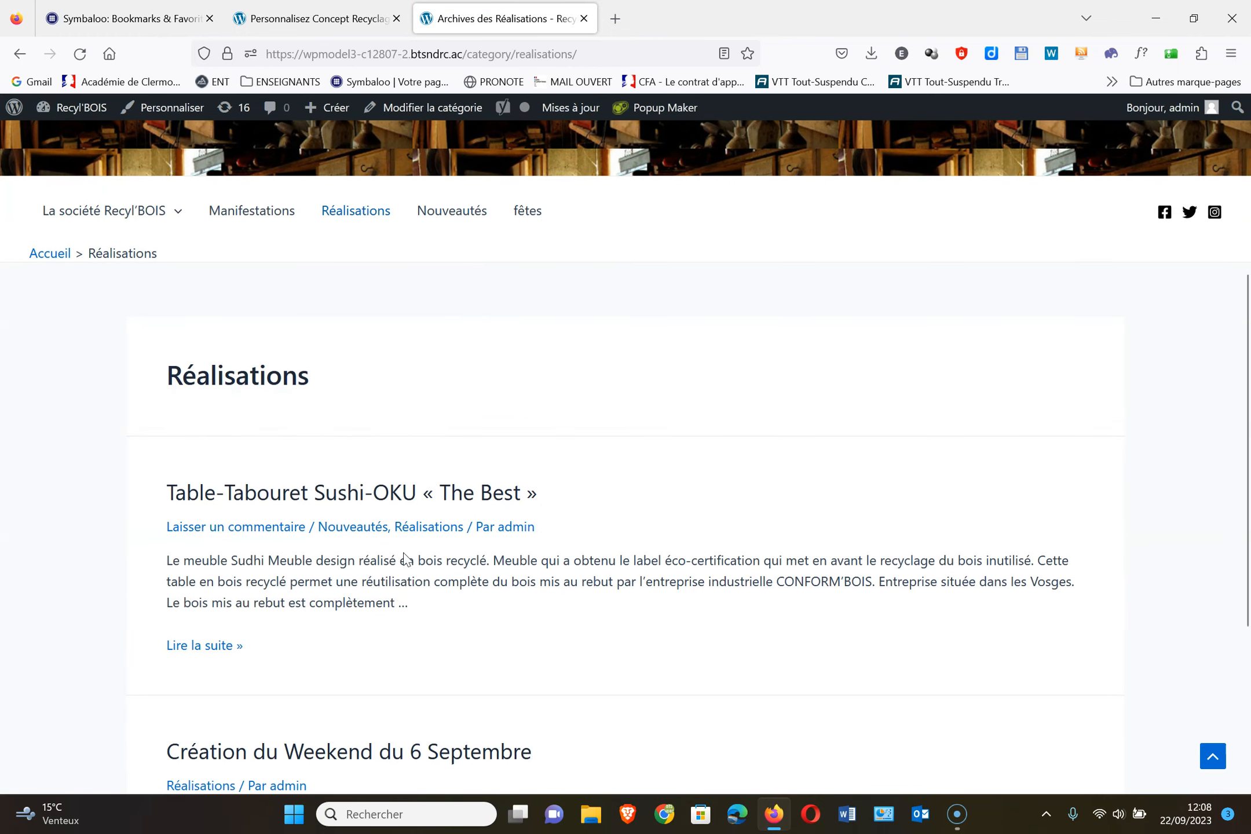
Open the Table-Tabouret Sushi-OKU « The Best » article and scroll down to its comment form and back
click(360, 494)
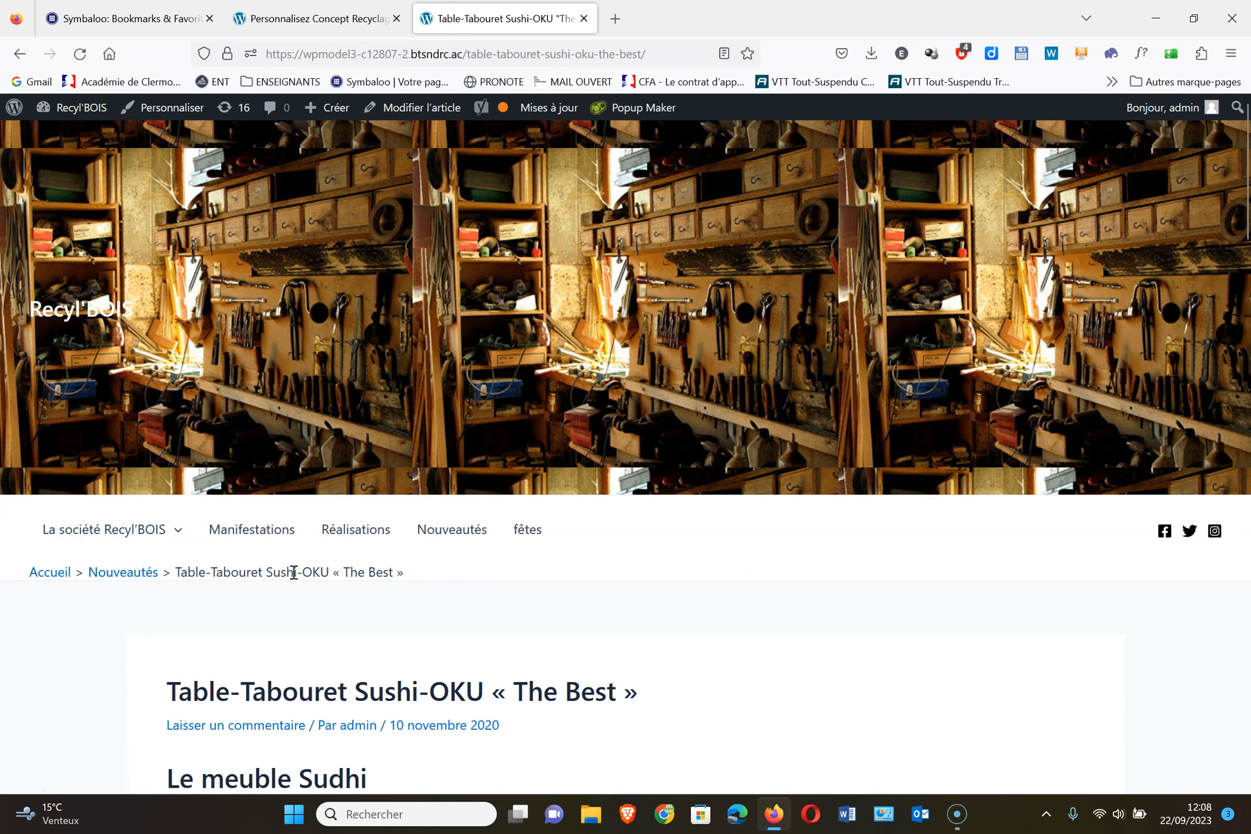
scroll(743, 603, down, 5)
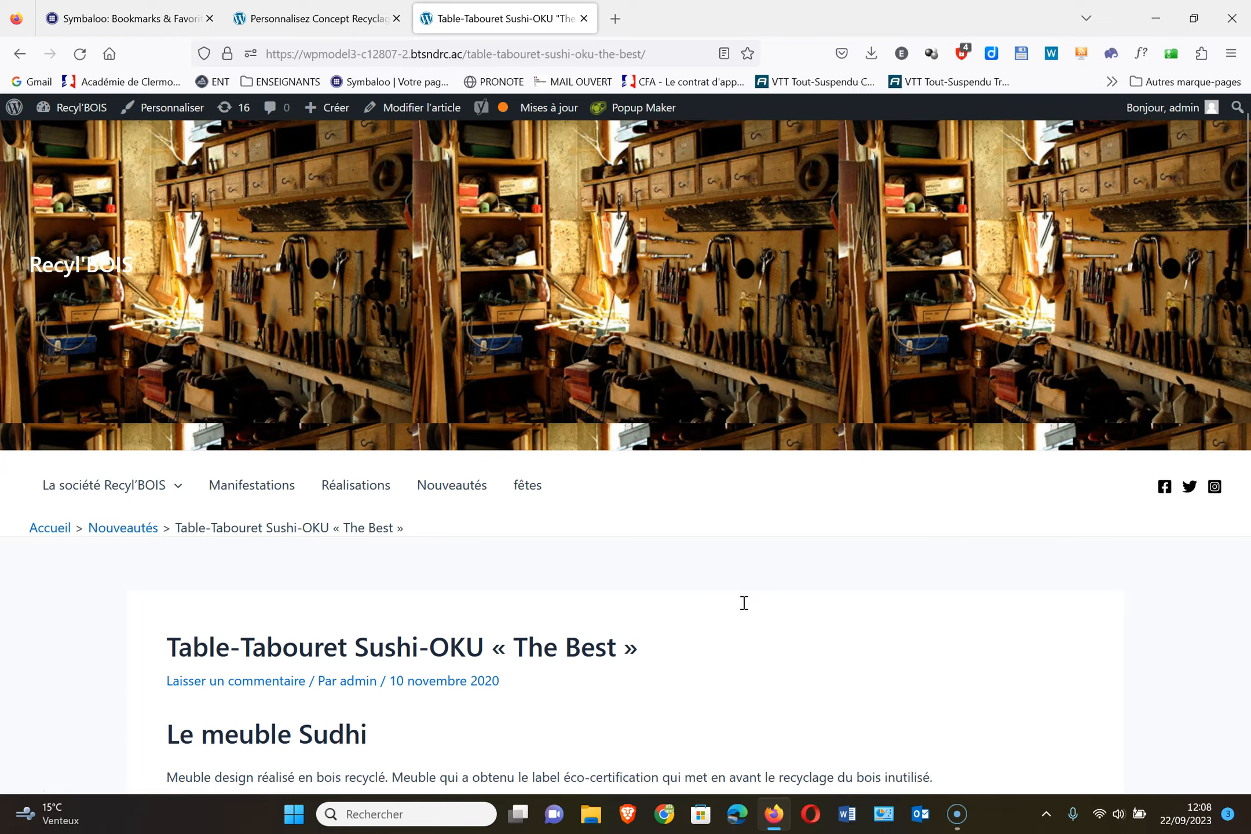
scroll(648, 461, up, 3)
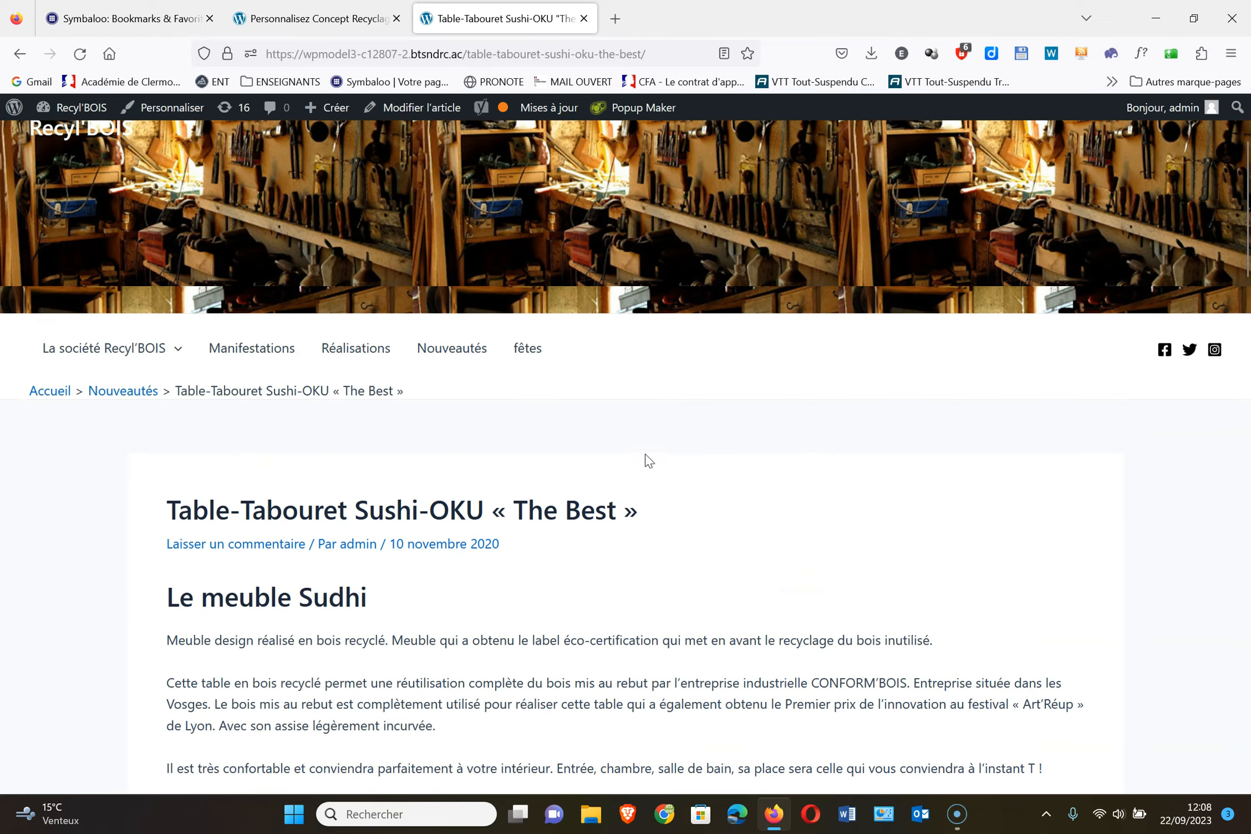
scroll(648, 460, down, 20)
scroll(646, 457, down, 10)
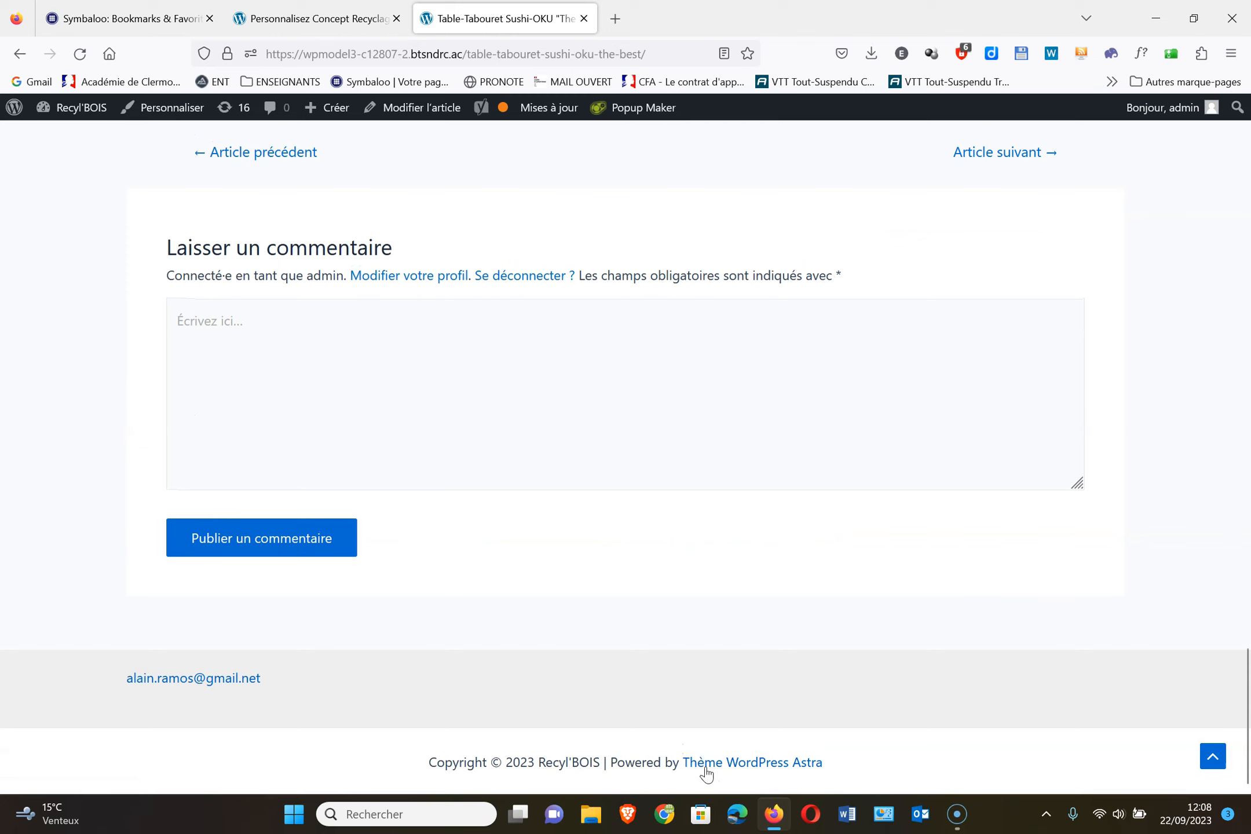
scroll(730, 351, up, 3)
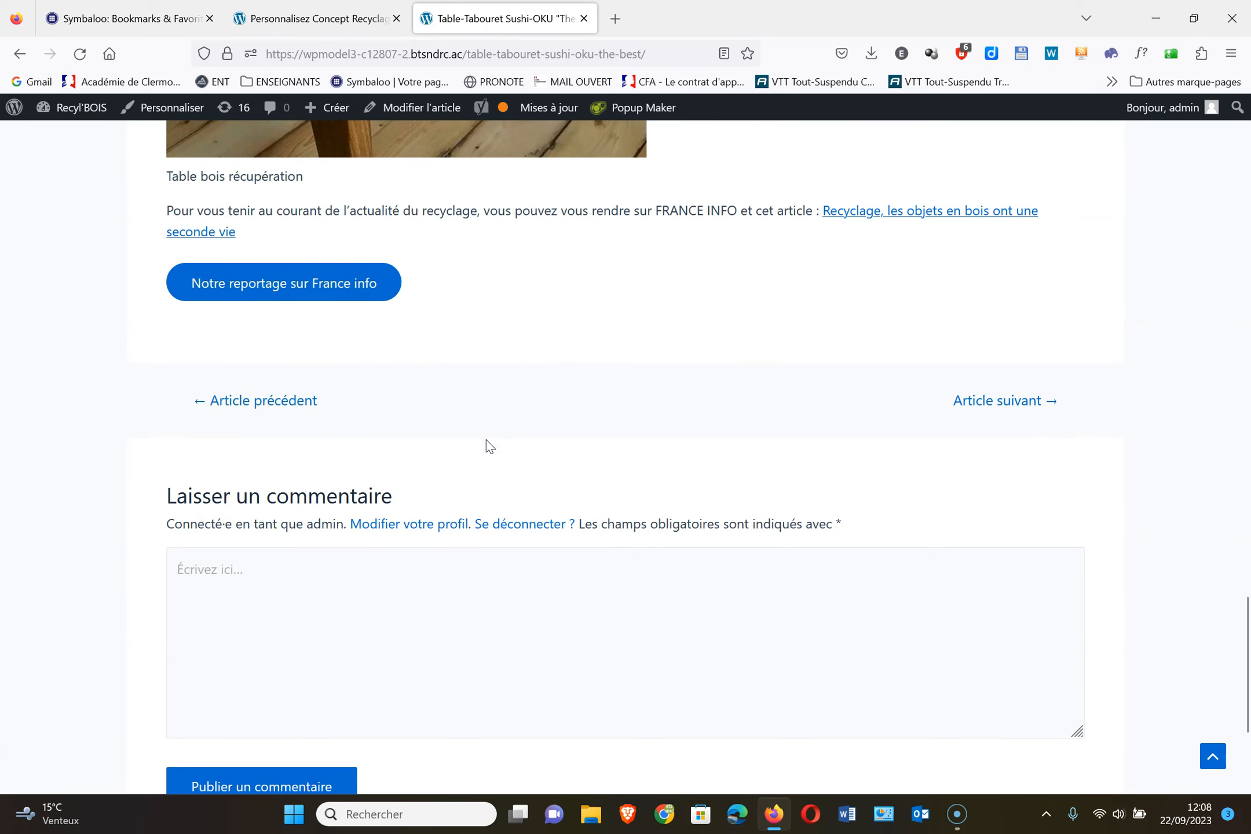
scroll(555, 342, up, 18)
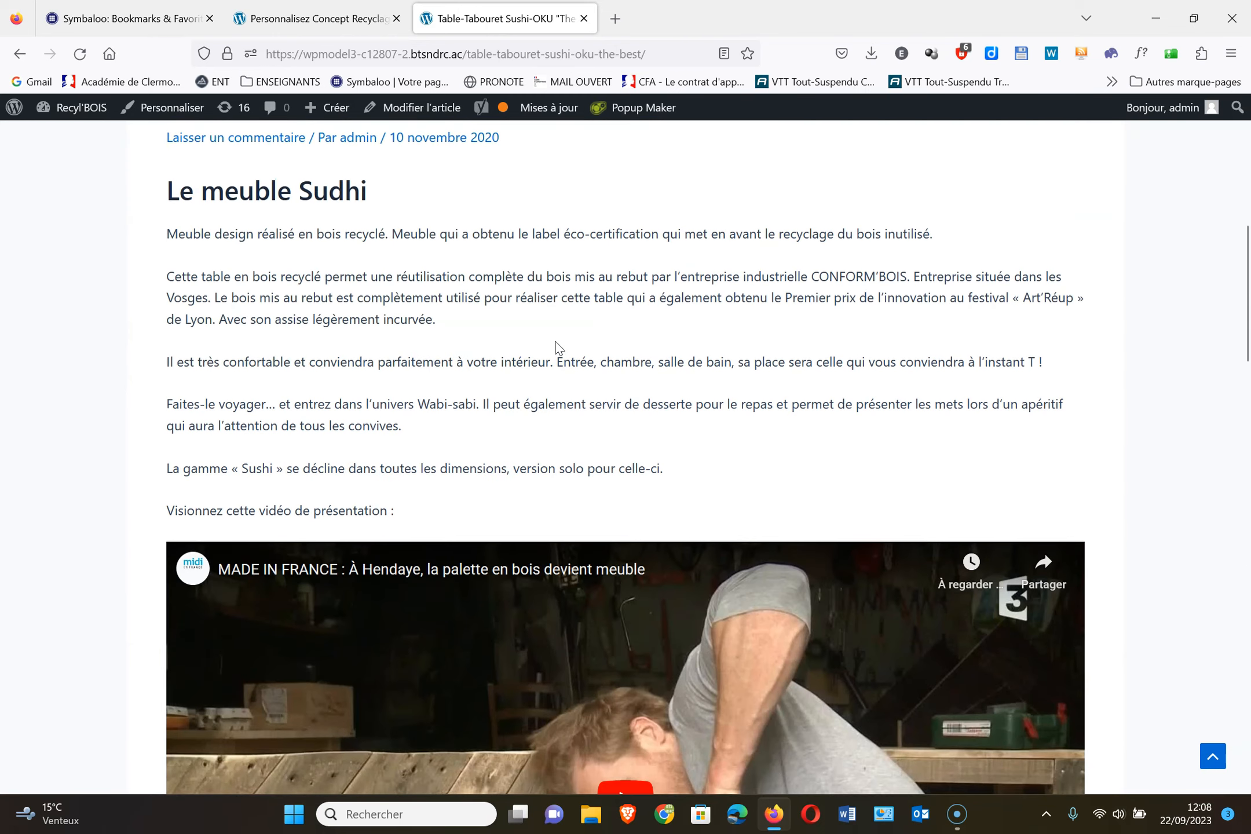
scroll(555, 347, up, 3)
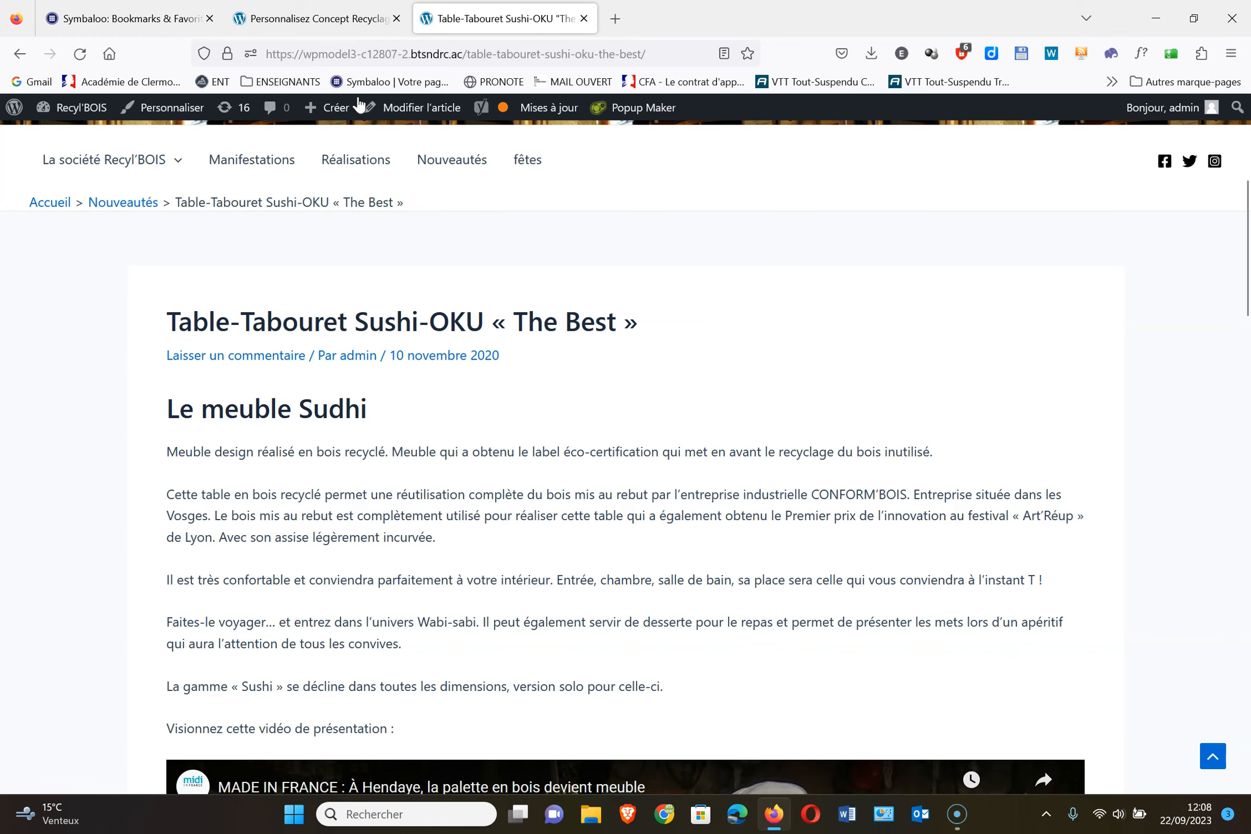
Leave the Customizer and open the Table-Tabouret Sushi-OKU « The Best » post for editing
click(339, 21)
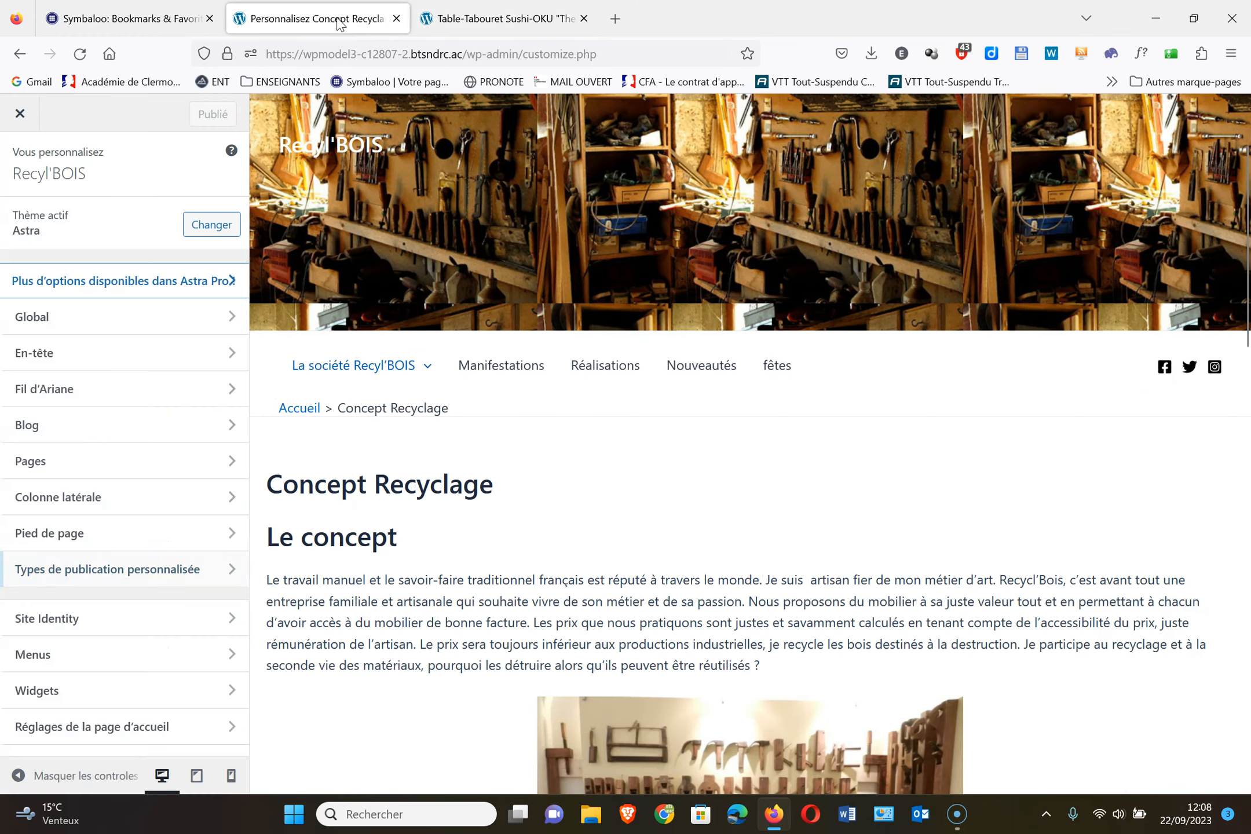
click(22, 123)
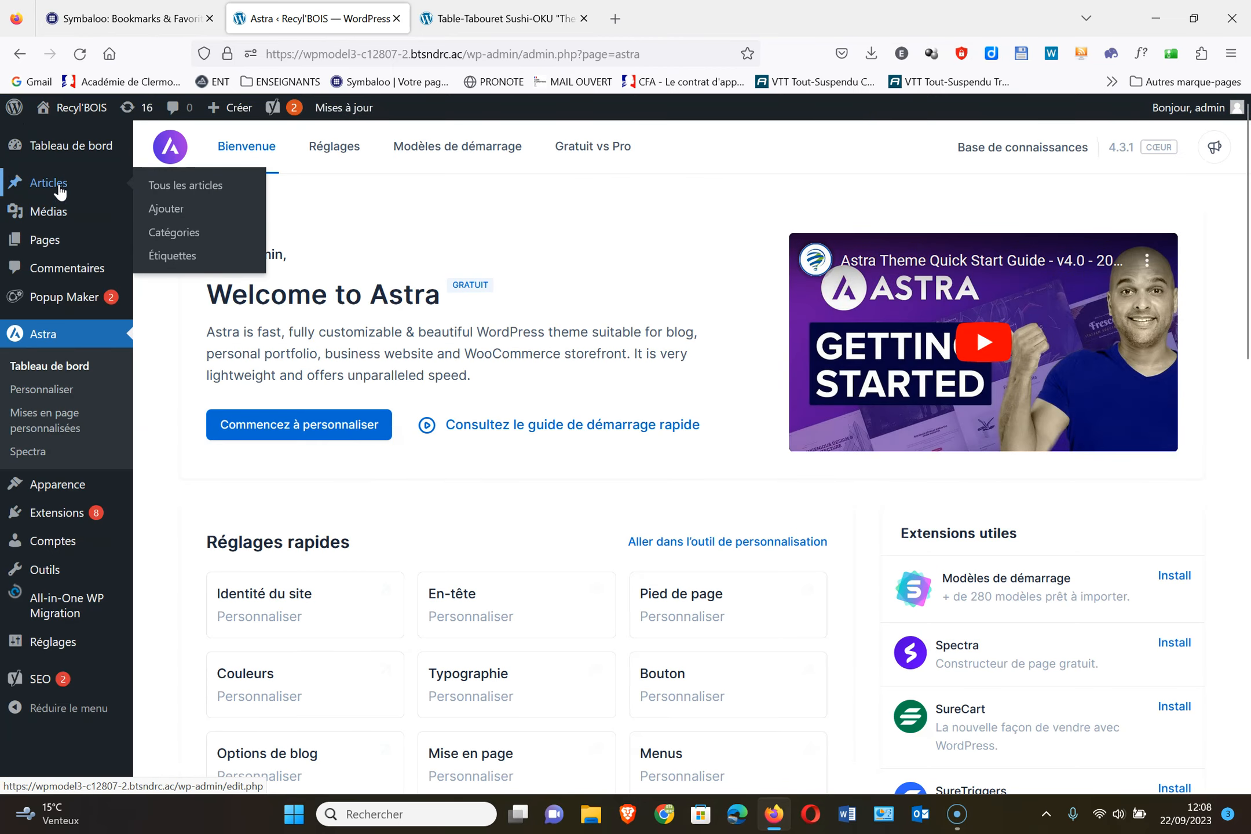
click(59, 188)
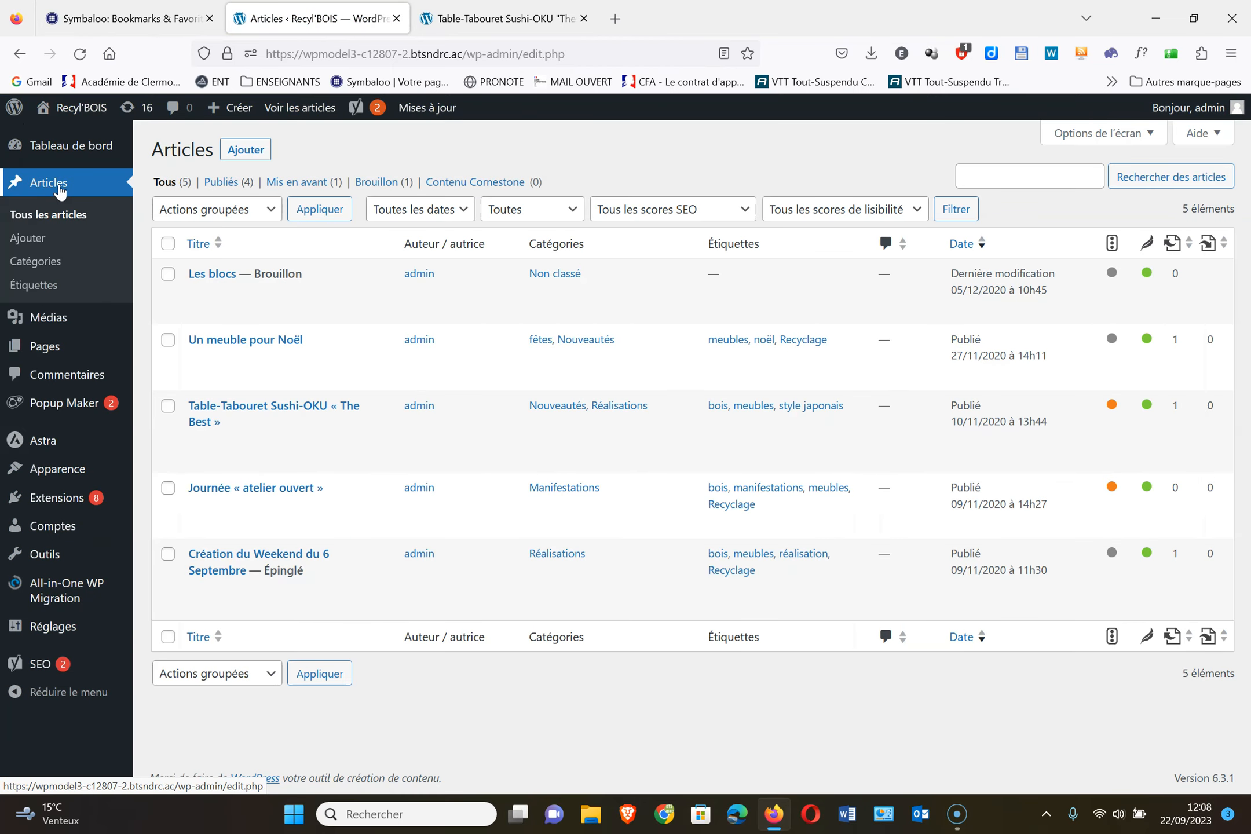
click(275, 416)
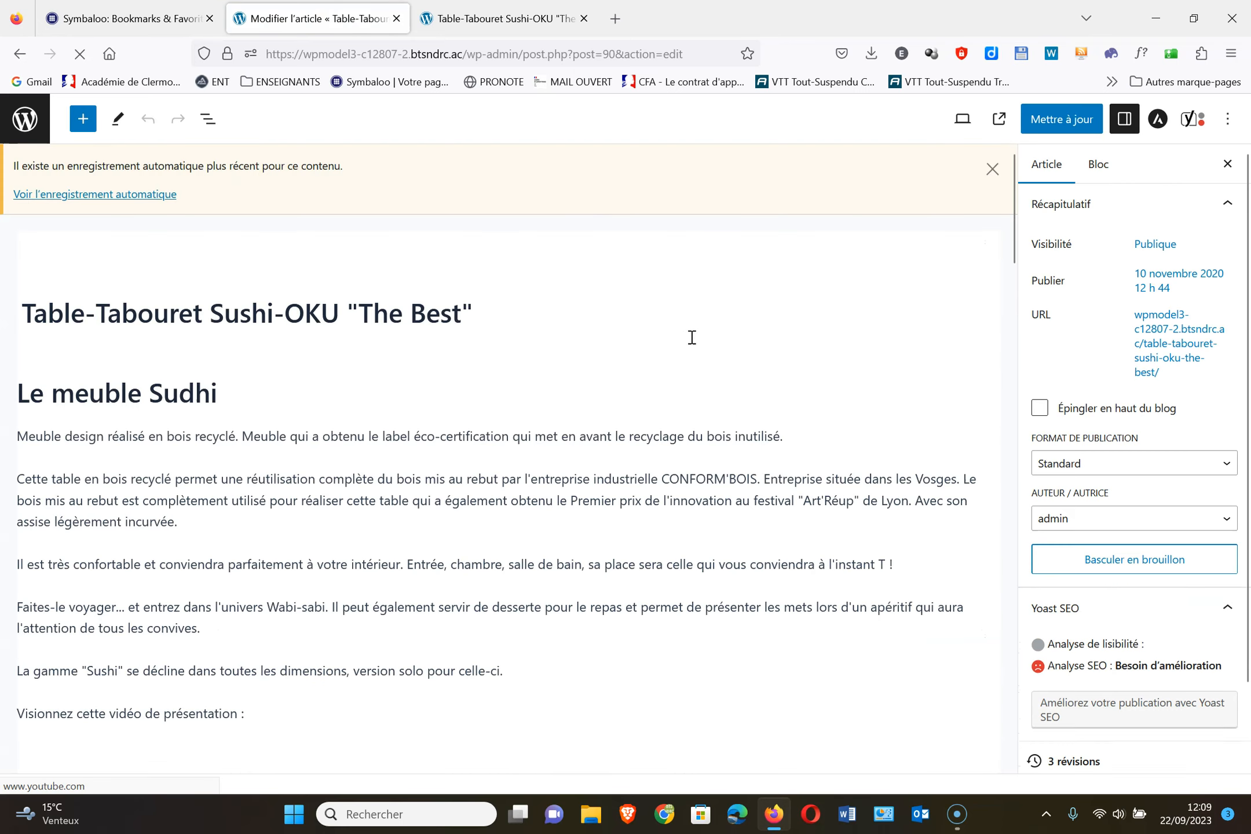
click(992, 170)
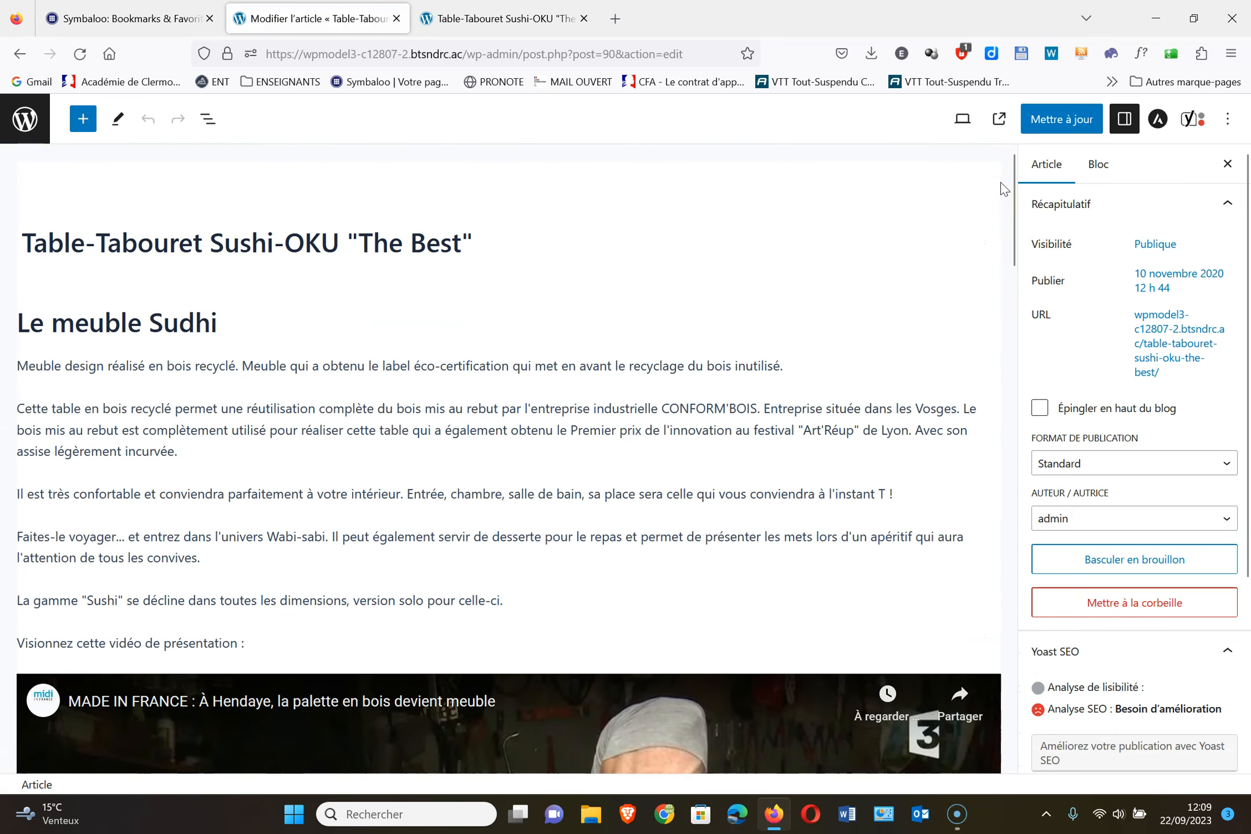
In the post's Commentaires settings, untick both allow comments and allow pings/trackbacks
scroll(1127, 355, down, 4)
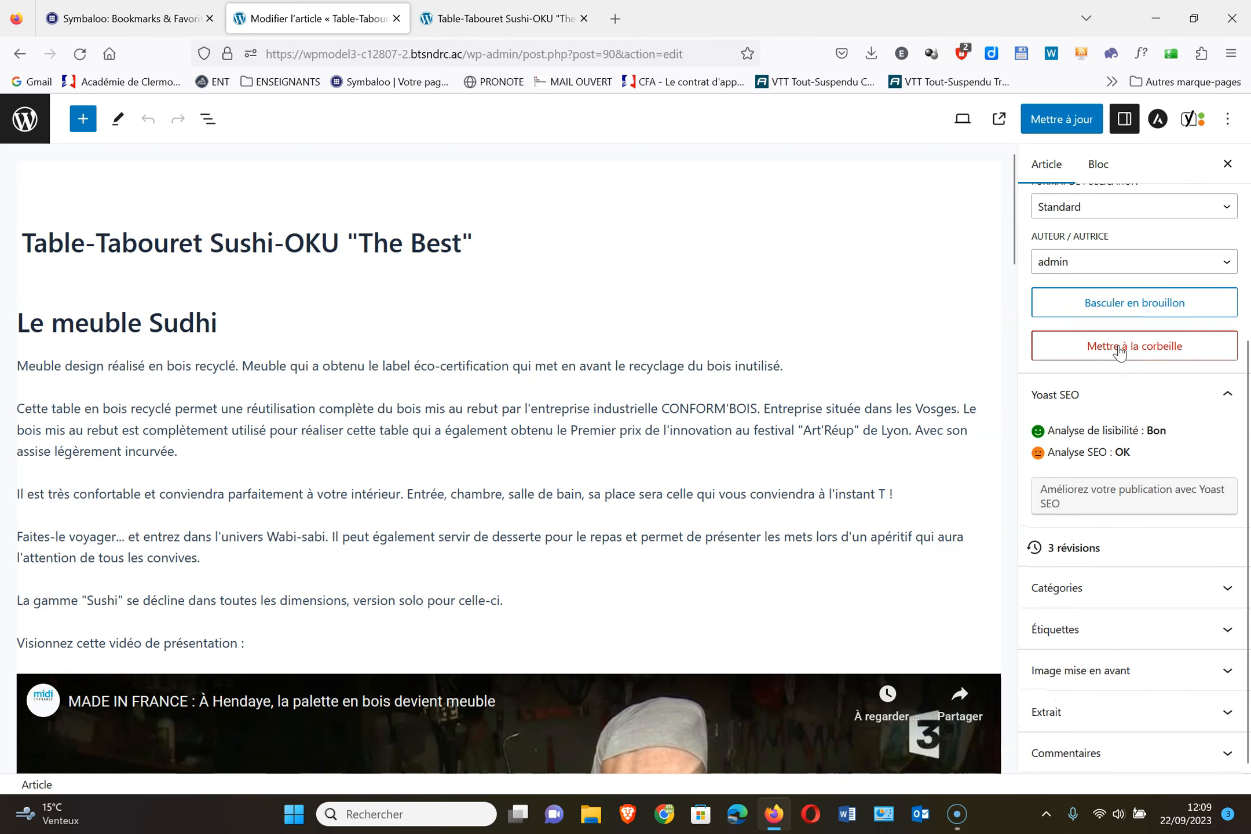
scroll(1119, 351, up, 3)
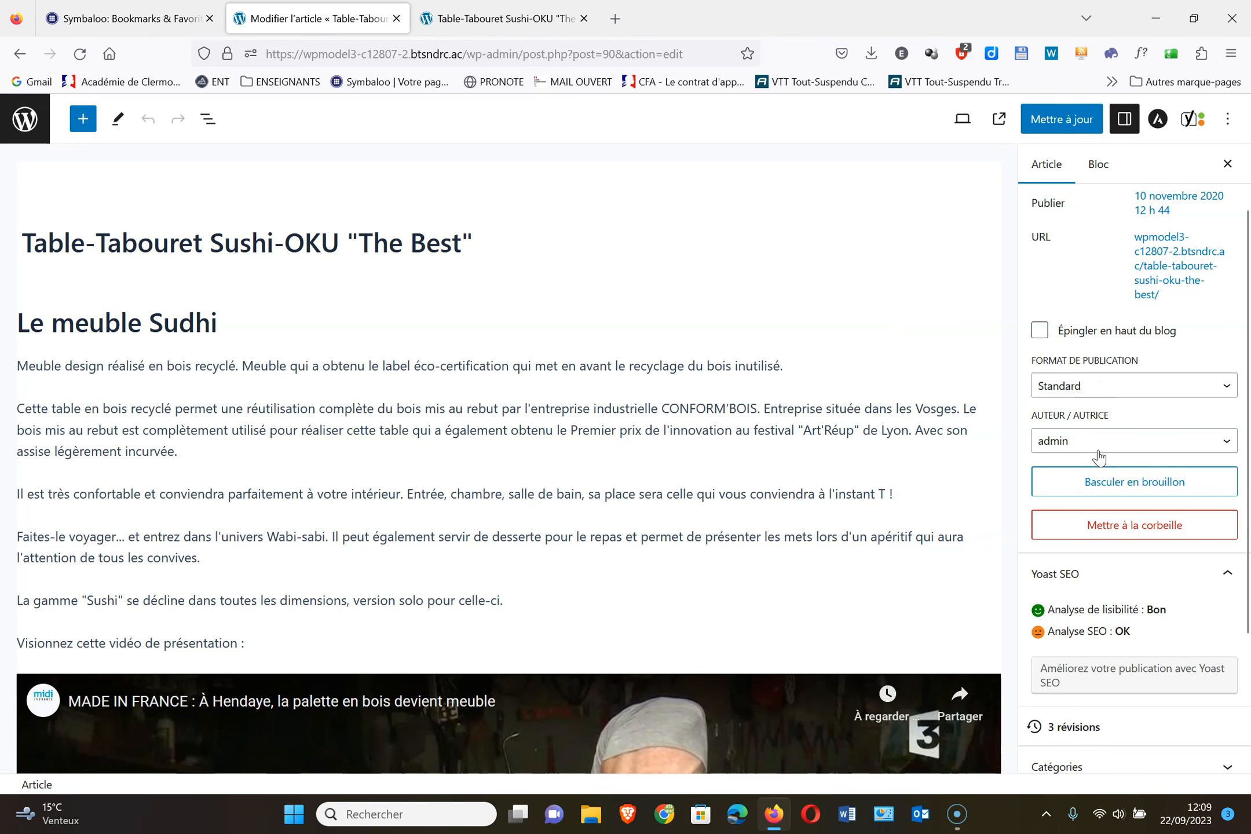
scroll(904, 577, down, 3)
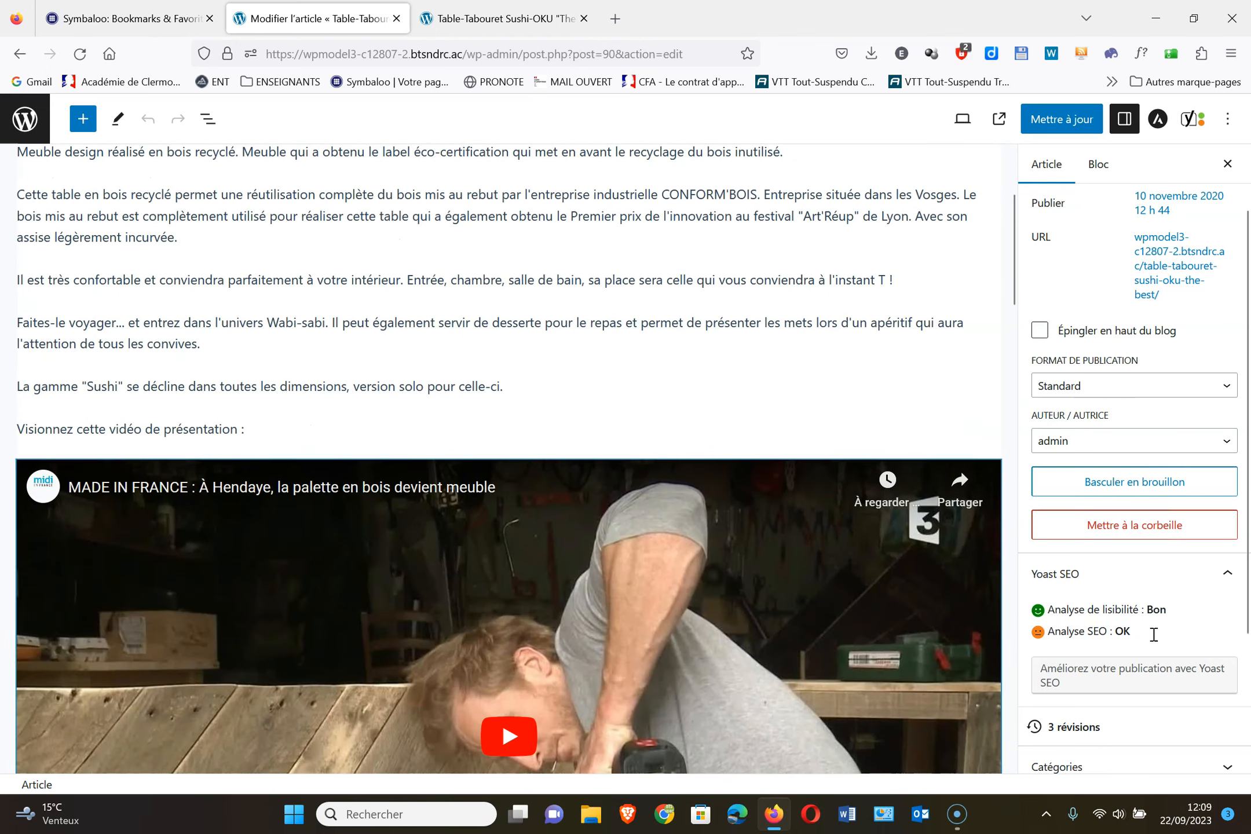
scroll(1182, 633, down, 1)
scroll(1182, 634, down, 2)
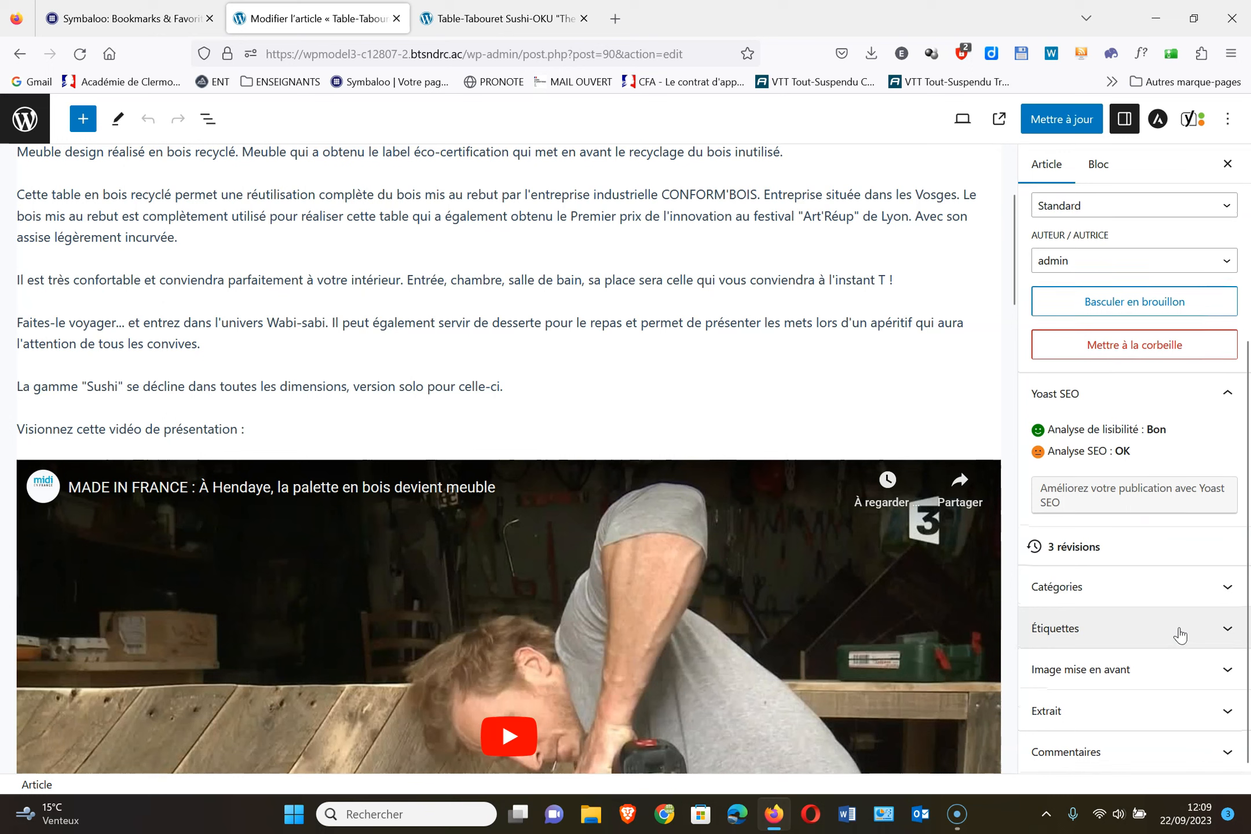
click(1122, 606)
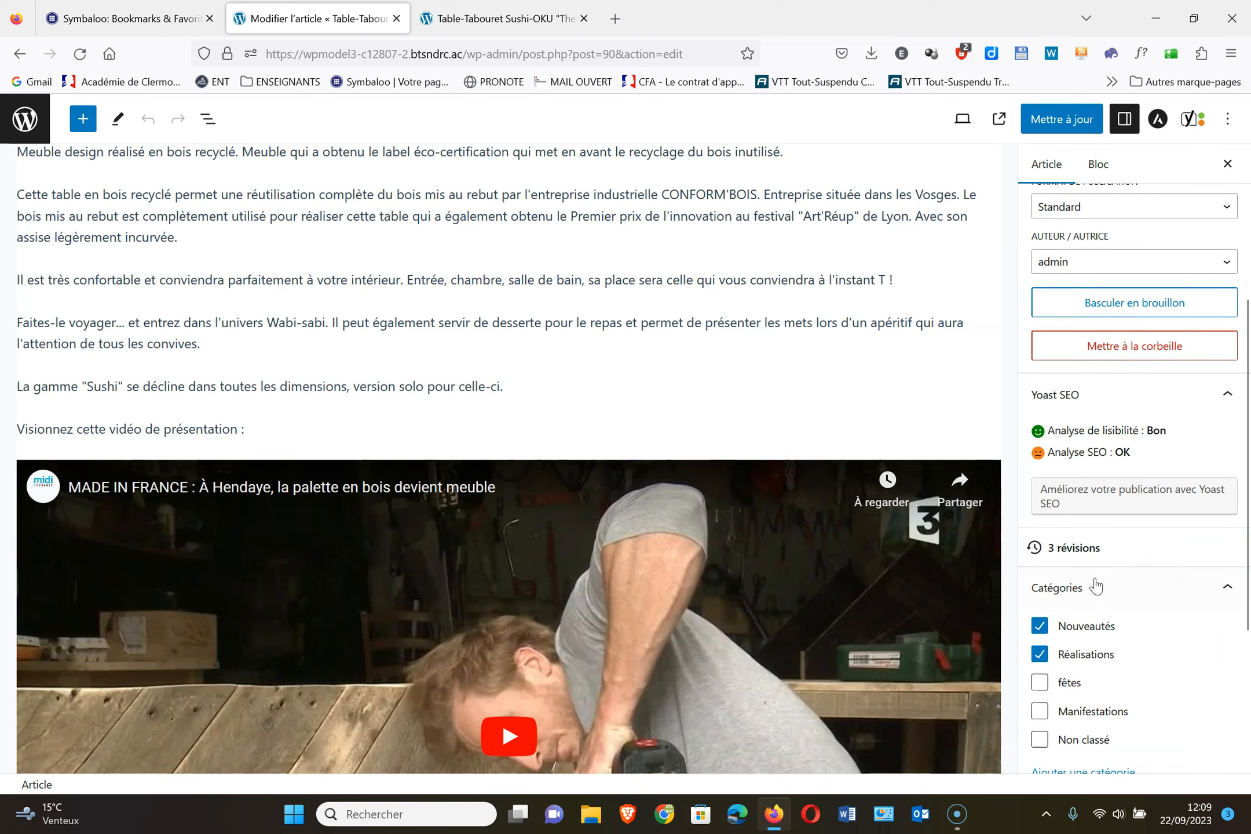
click(1229, 588)
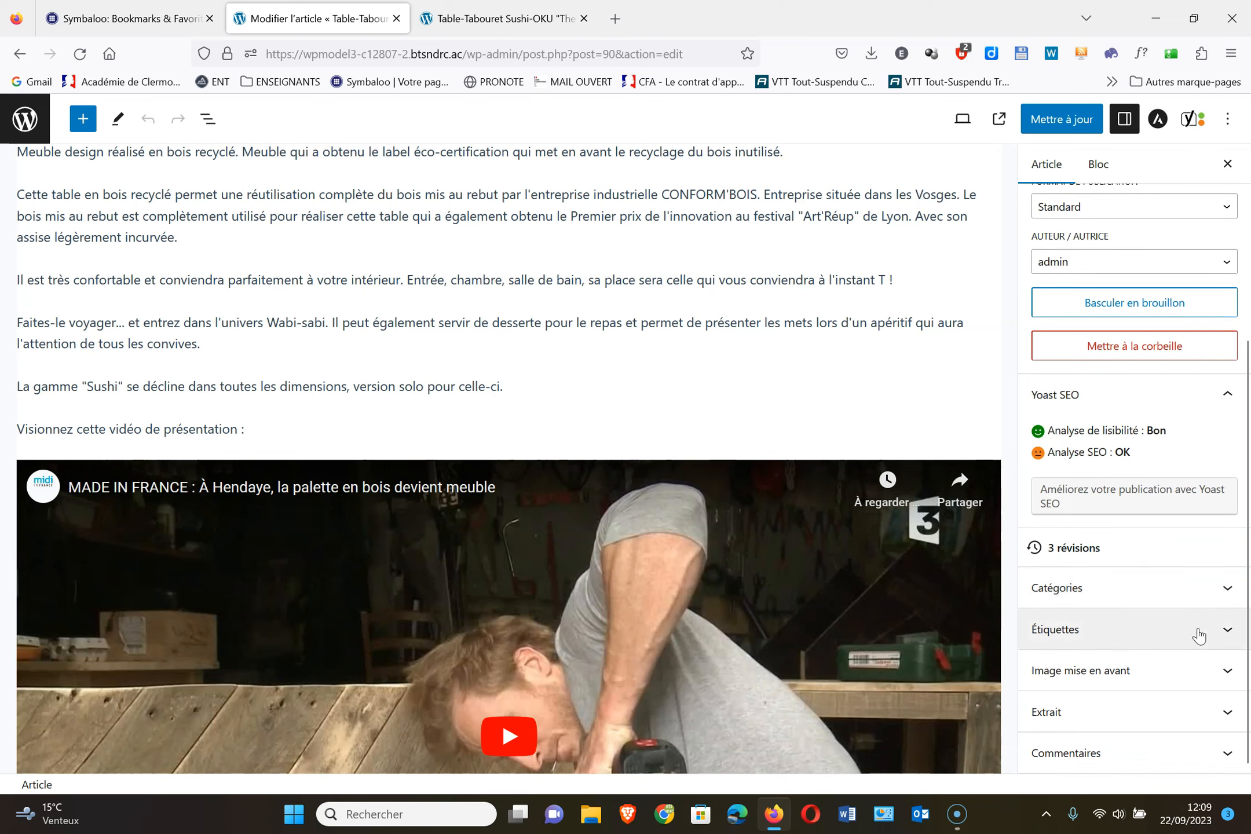
click(1195, 756)
click(1098, 717)
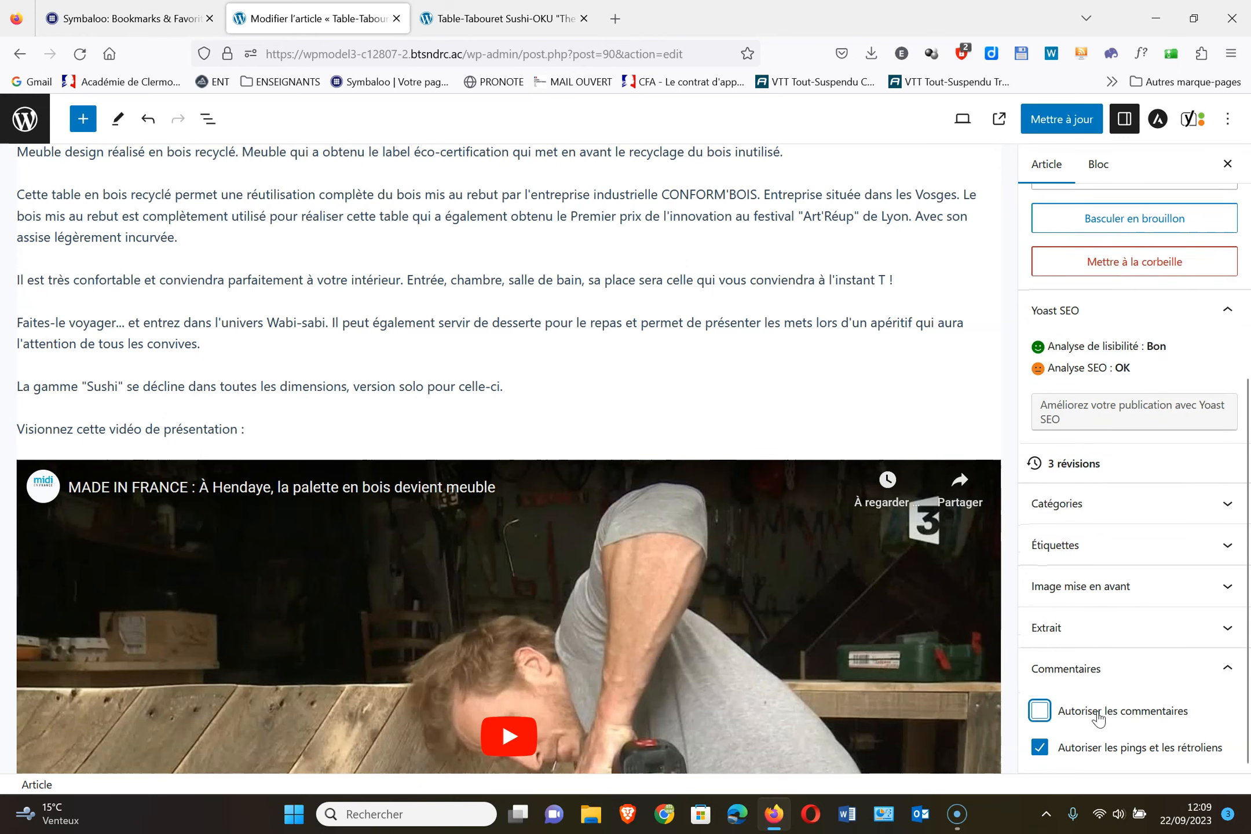
click(1095, 751)
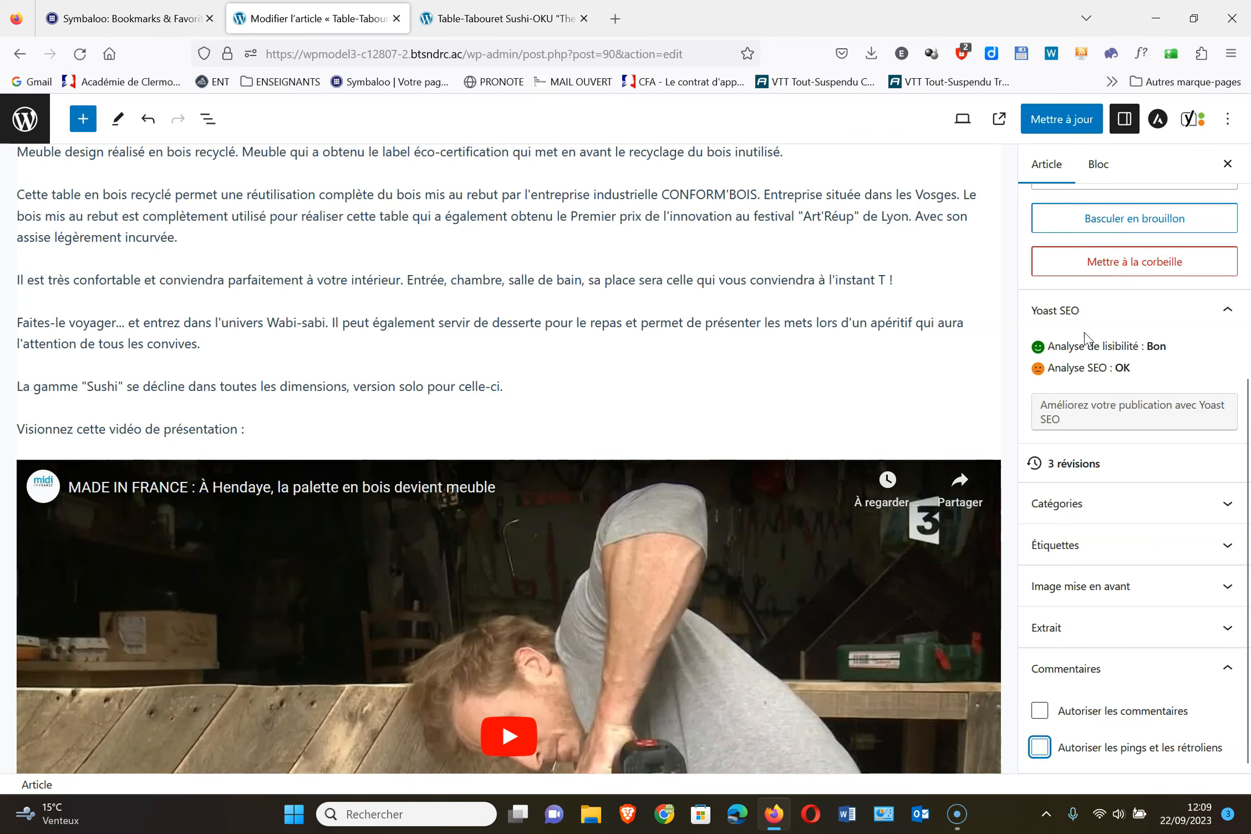
Save the post with Mettre à jour and reload its public article page
scroll(752, 336, down, 10)
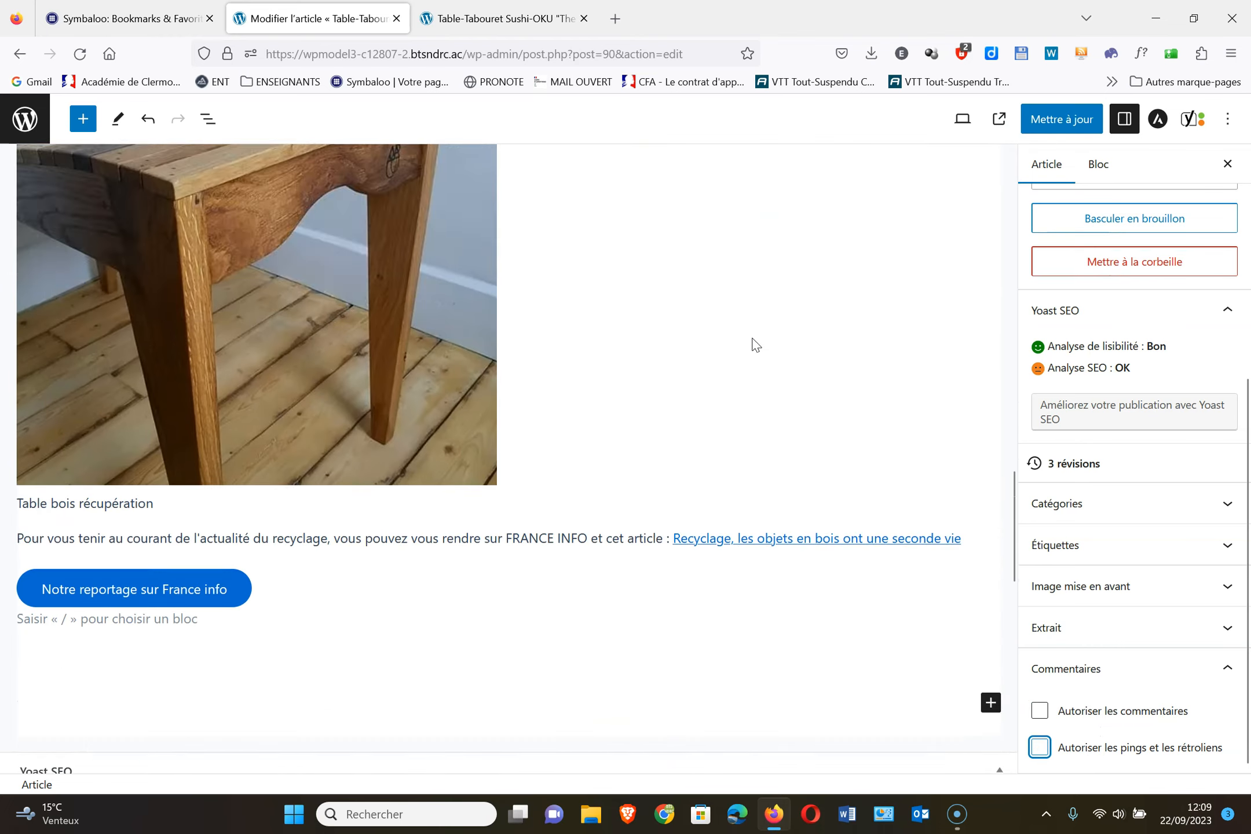
scroll(756, 345, down, 6)
scroll(756, 345, down, 8)
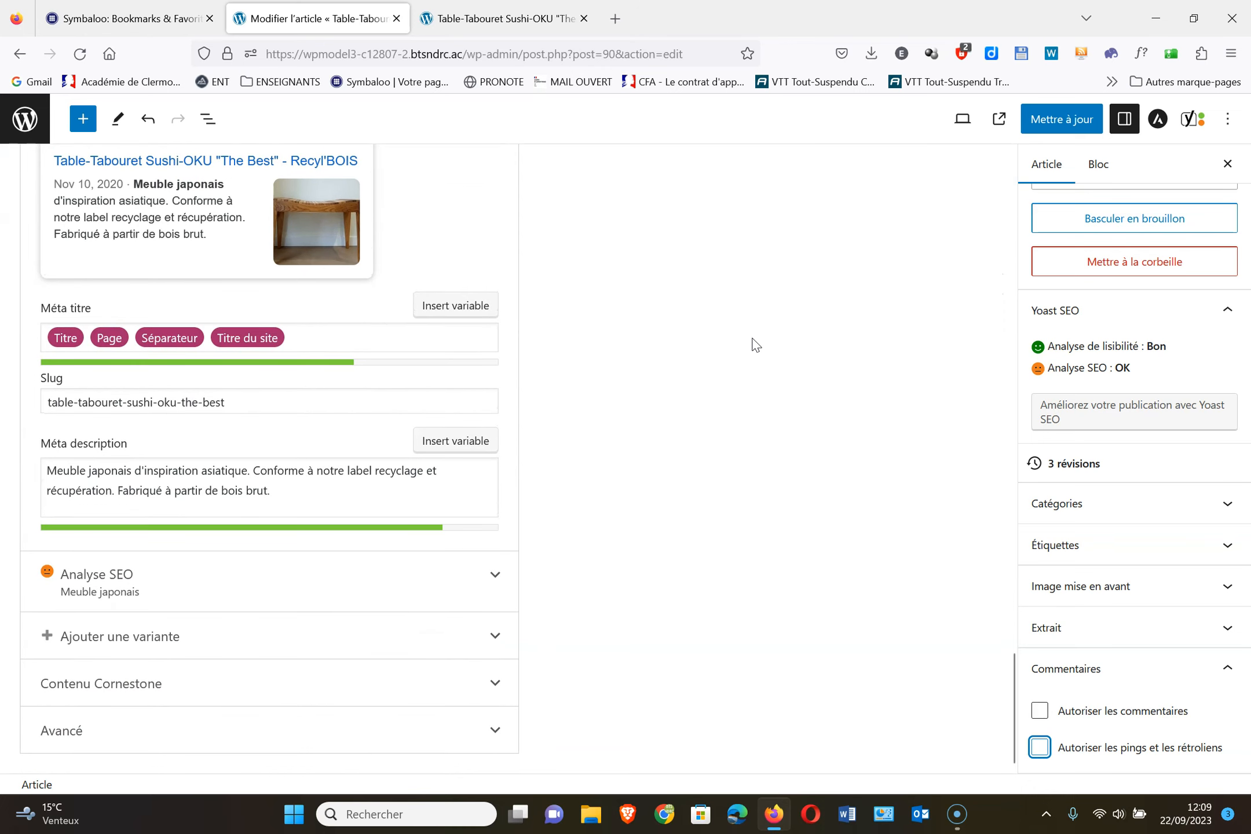
scroll(756, 345, up, 15)
click(1056, 119)
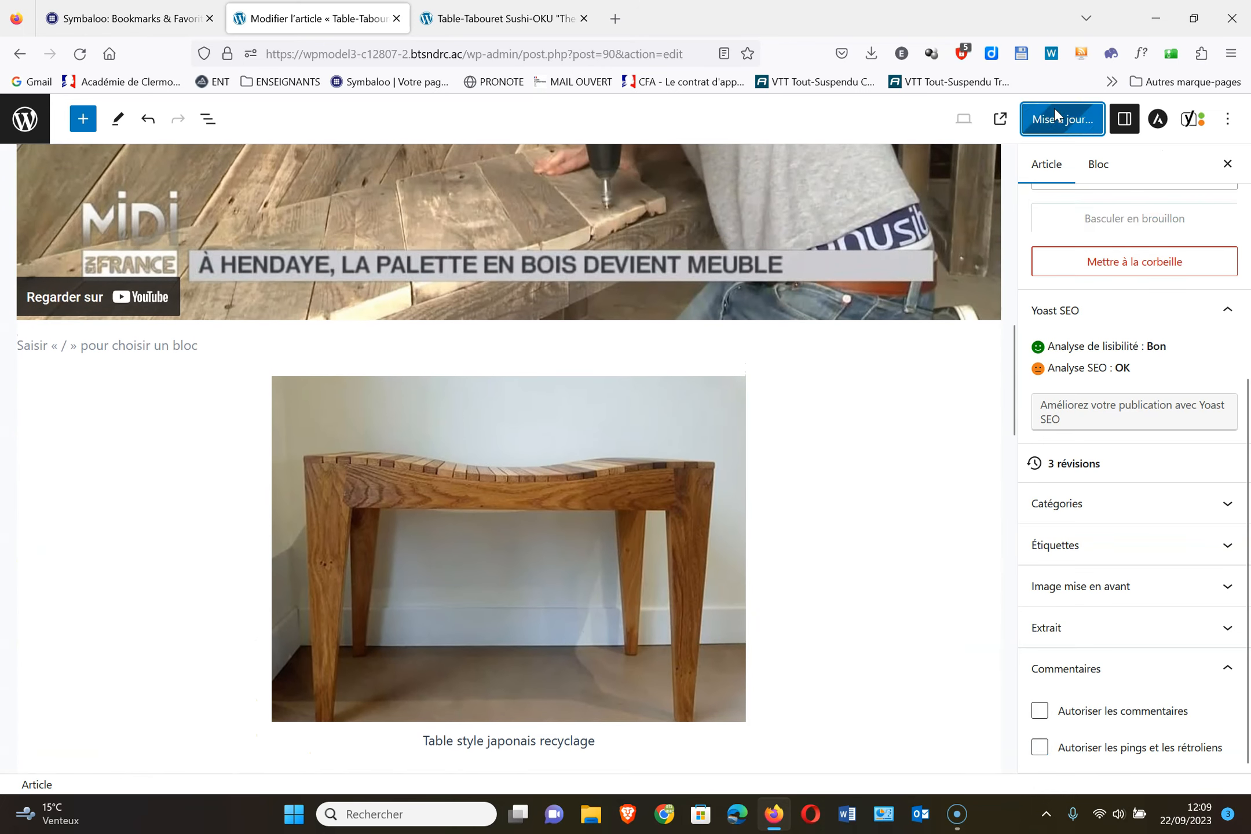
click(532, 18)
click(81, 54)
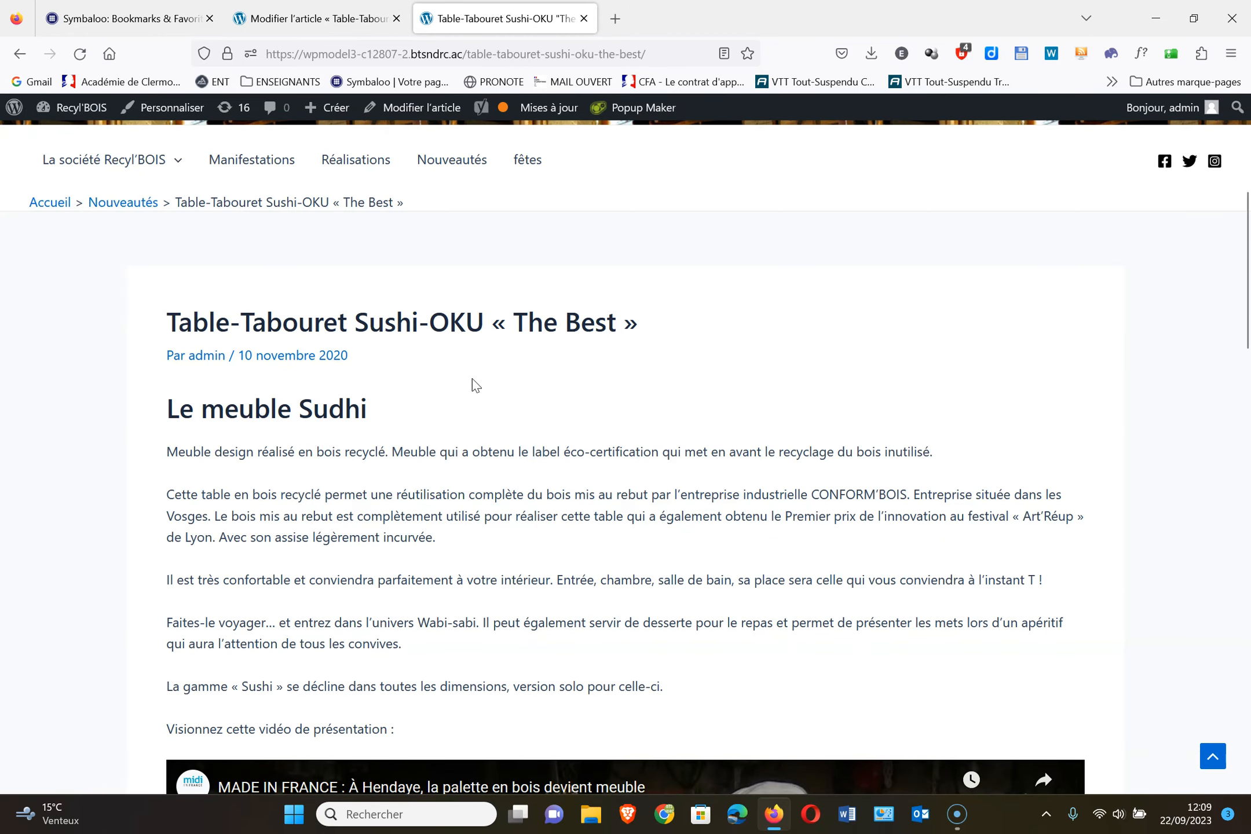
Confirm the live Table-Tabouret article has no comment link, then return to the admin Articles list
scroll(629, 380, down, 15)
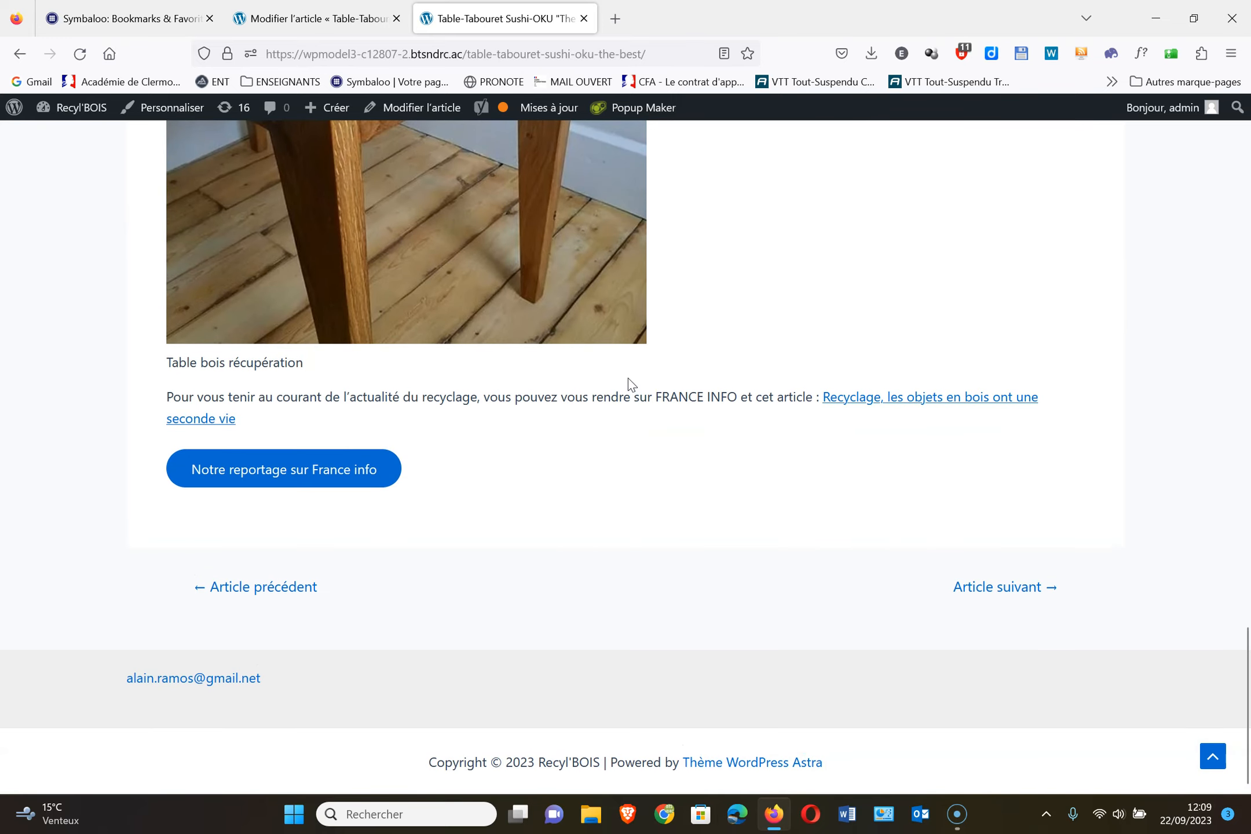
scroll(741, 531, up, 5)
scroll(743, 531, up, 5)
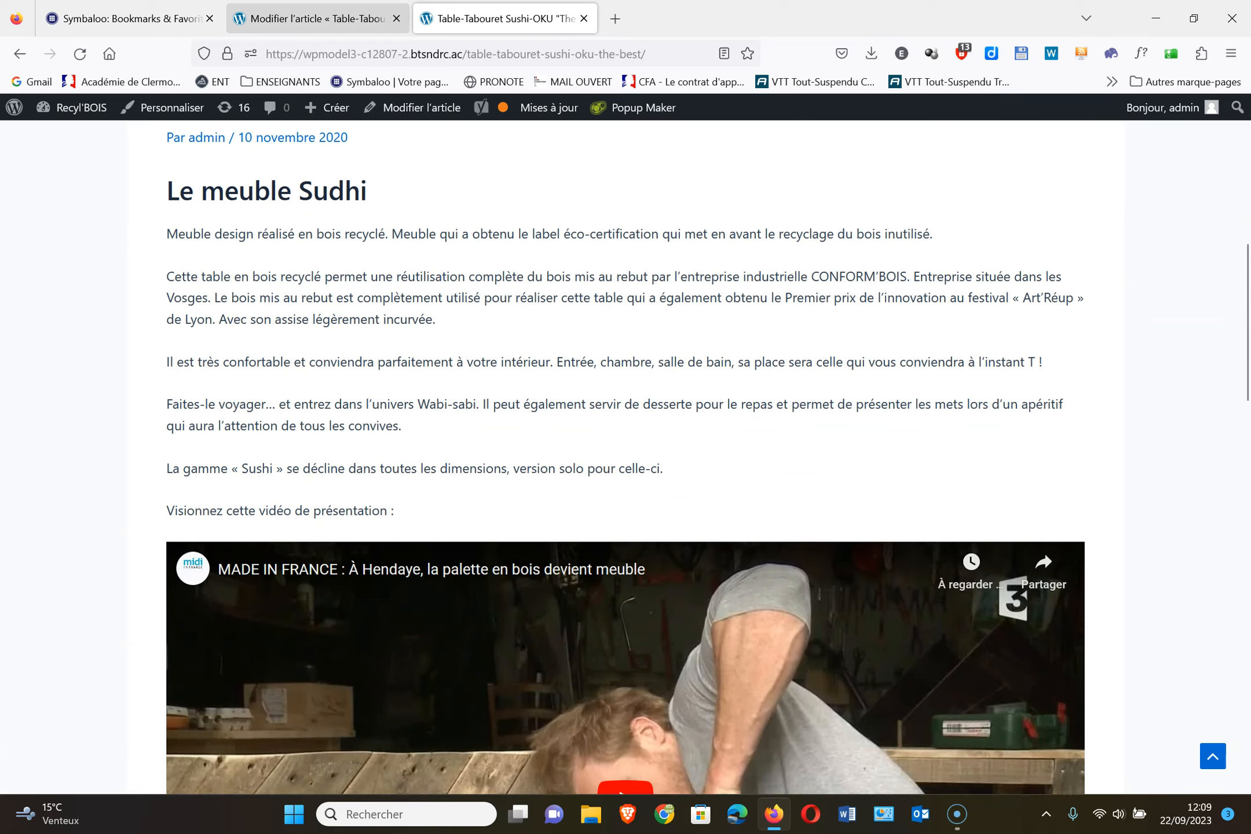
click(300, 19)
click(24, 119)
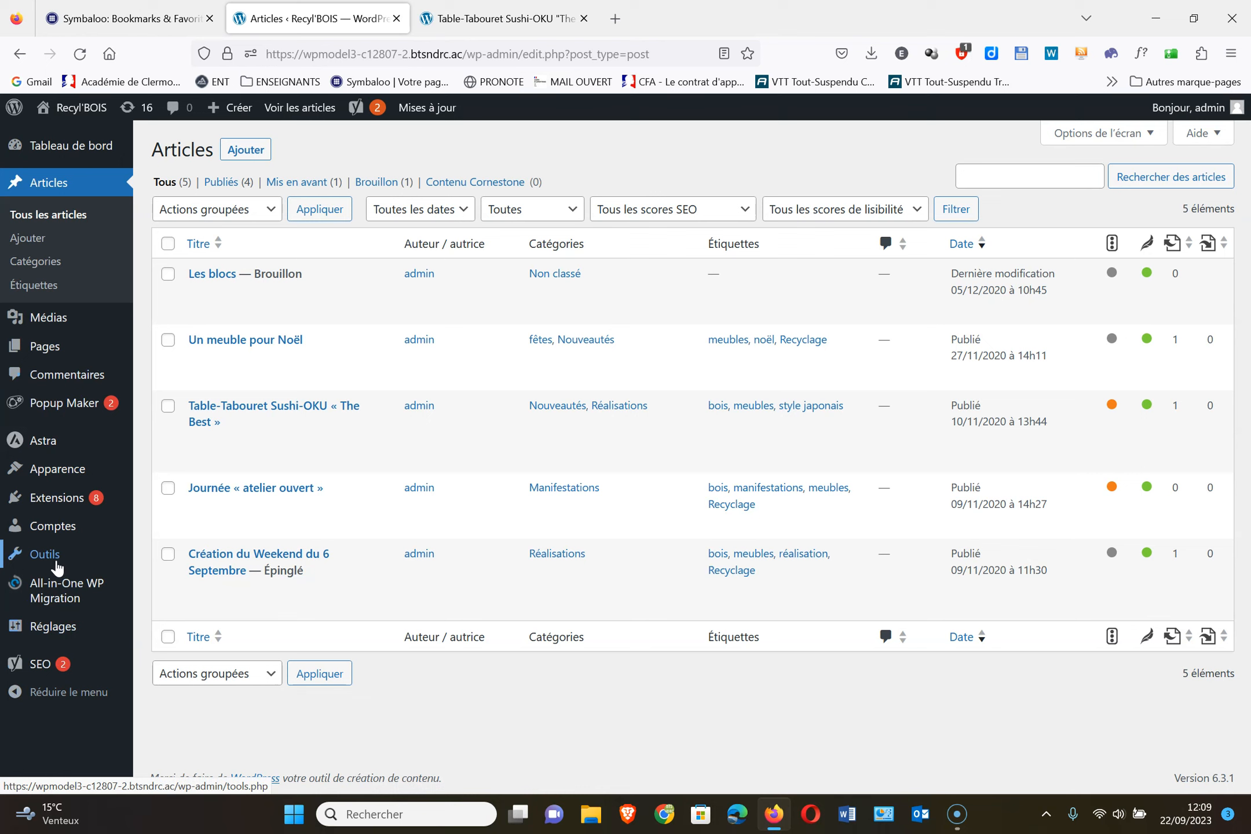
Open Apparence > Menus and review the menu supérieur structure and its Réglages du menu
mouse_move(60, 529)
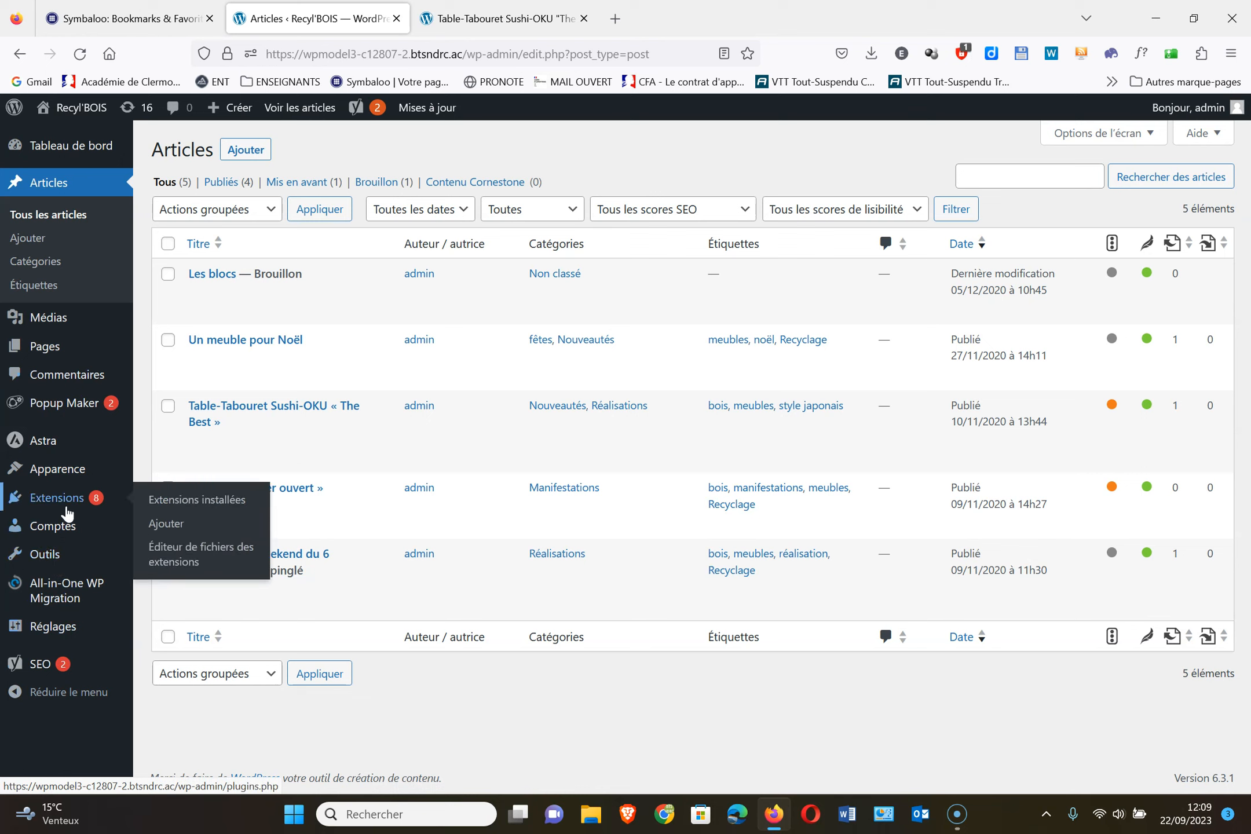
mouse_move(64, 471)
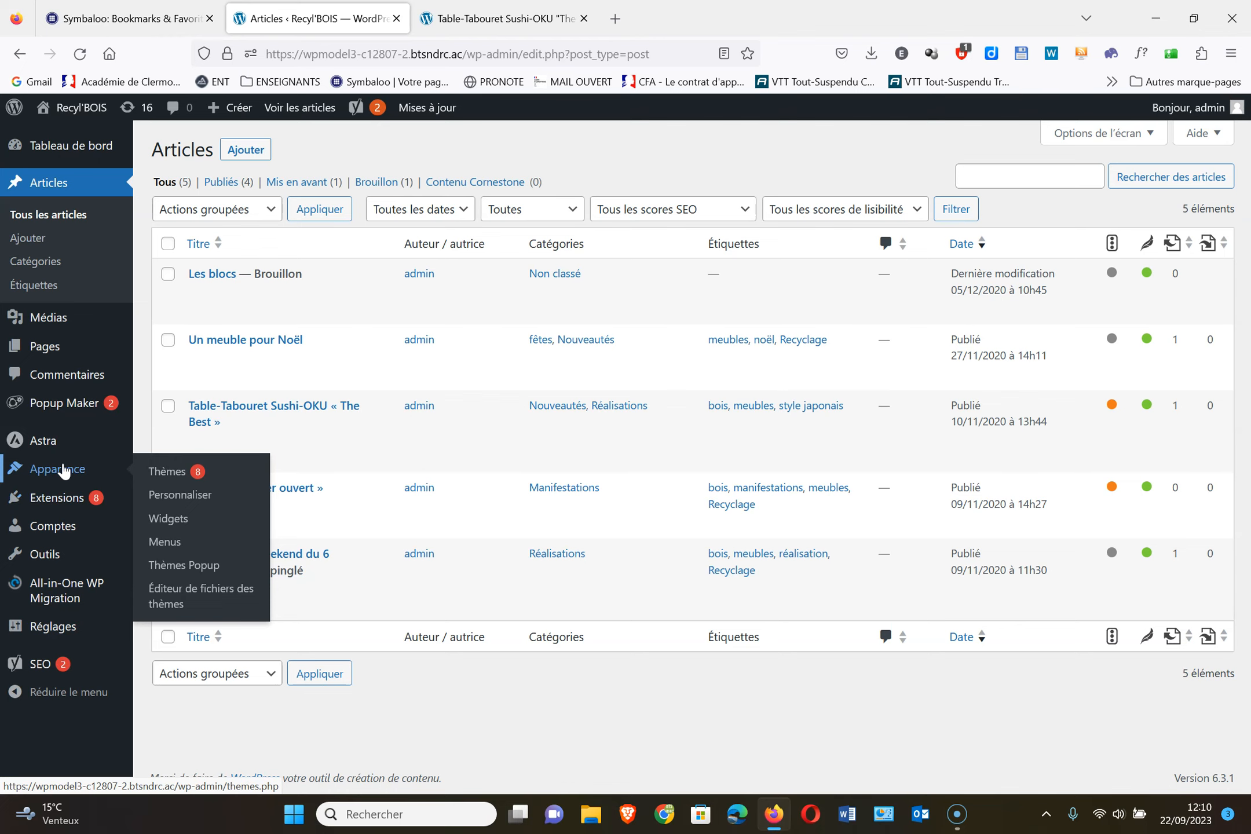
click(173, 544)
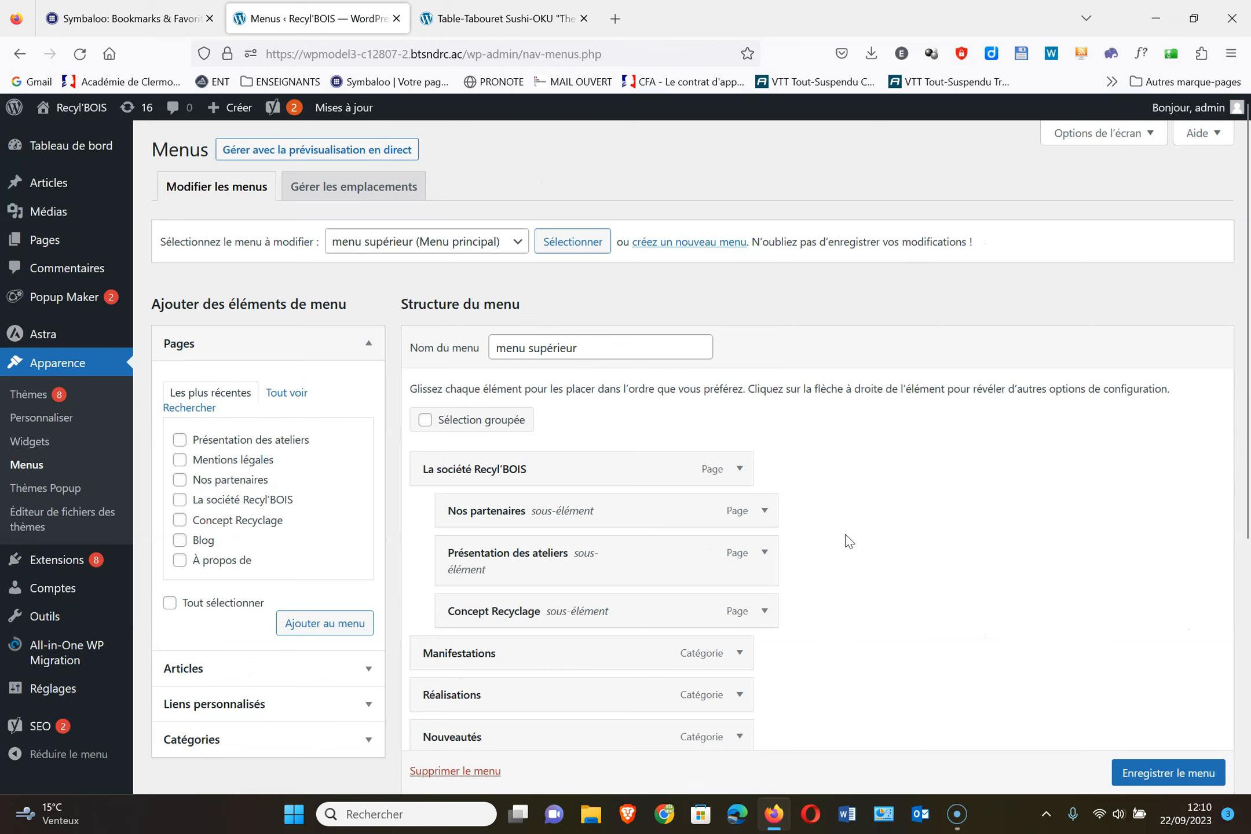
scroll(880, 543, down, 6)
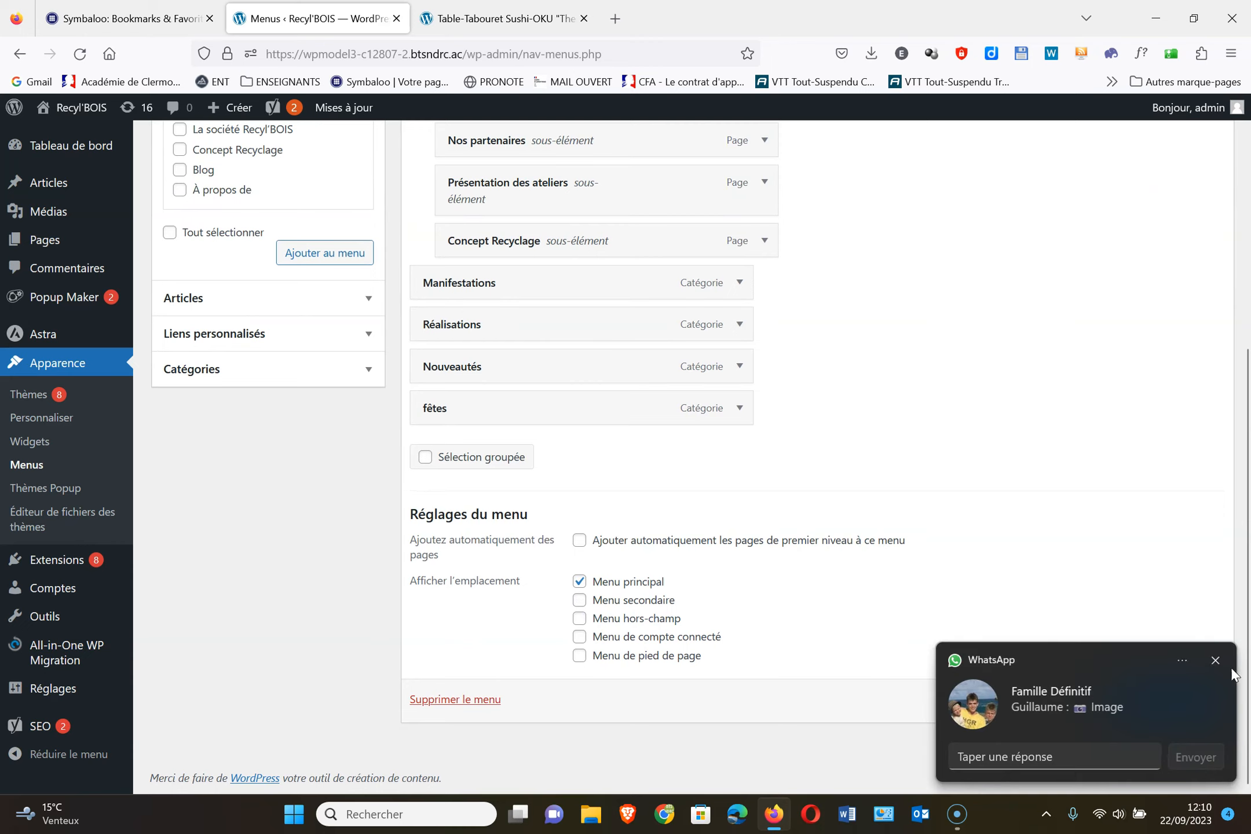
click(1216, 661)
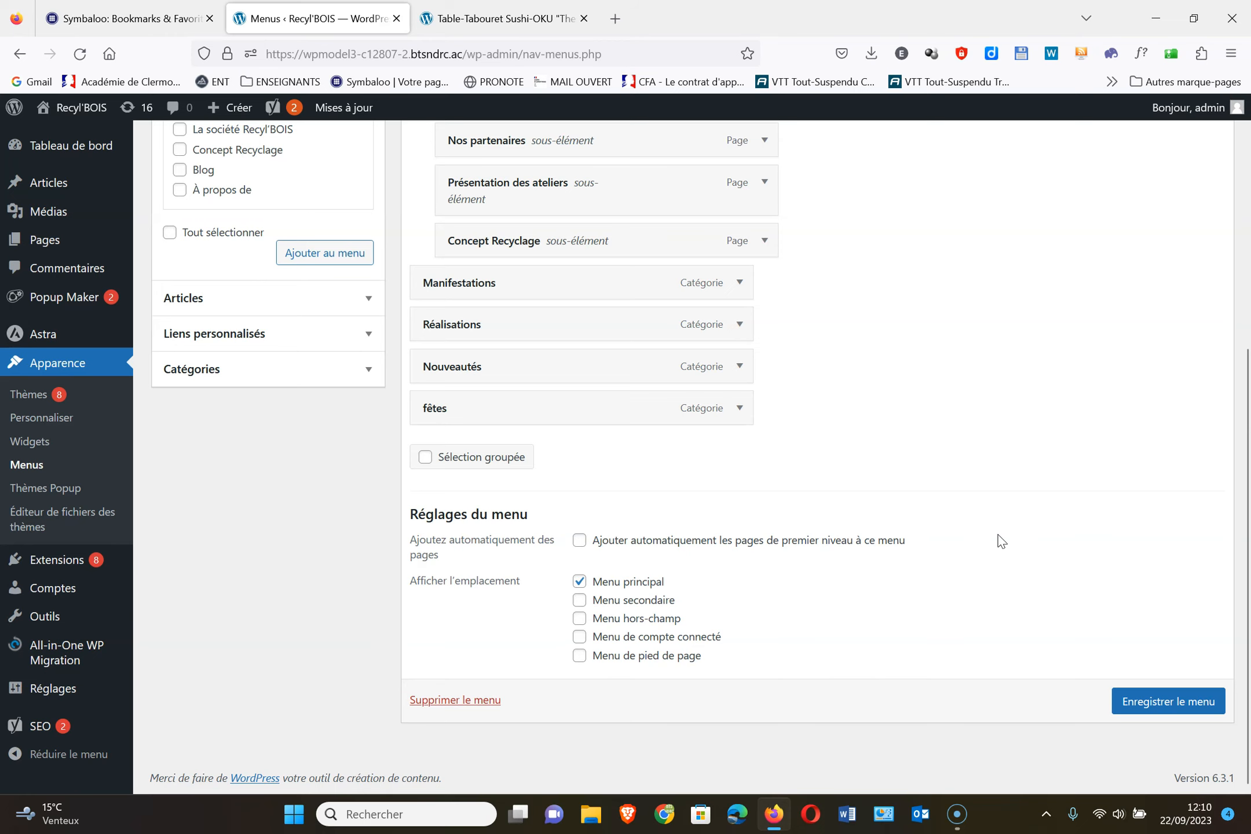
scroll(1002, 540, up, 6)
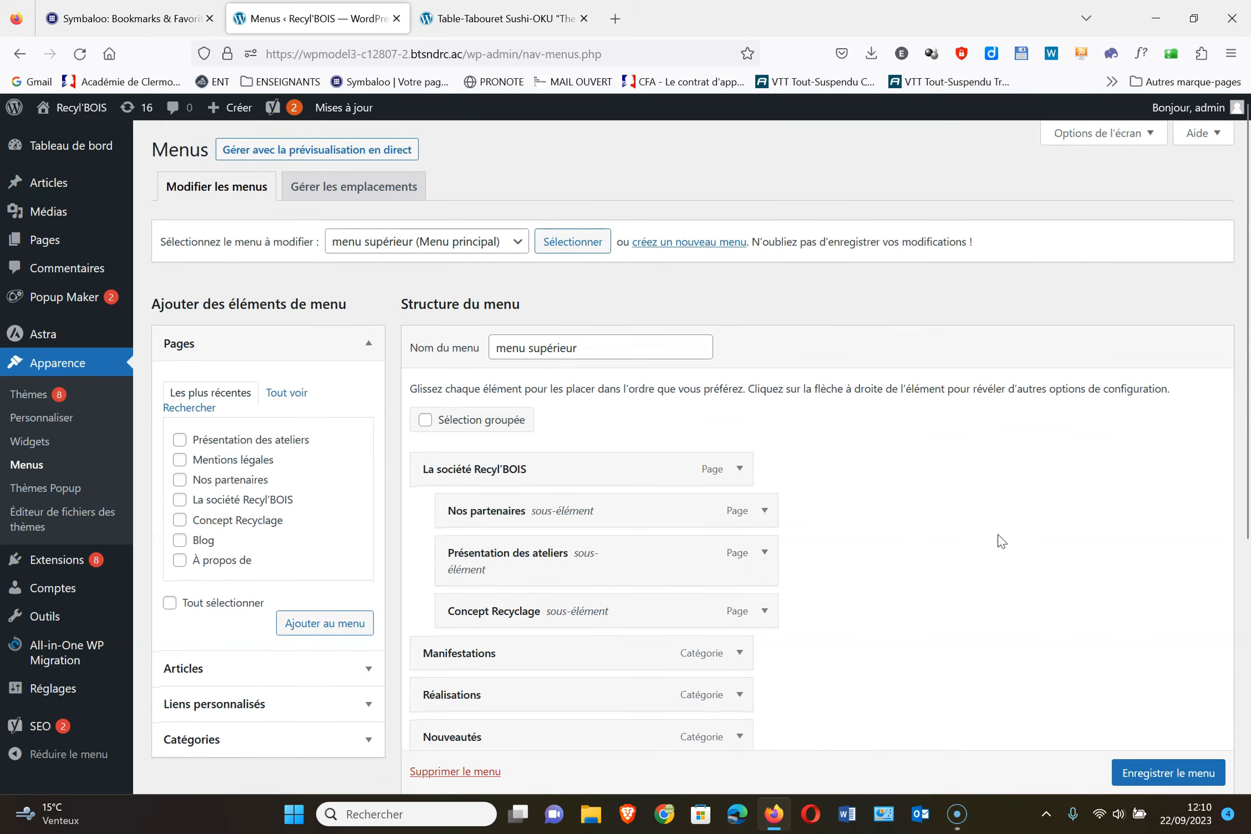